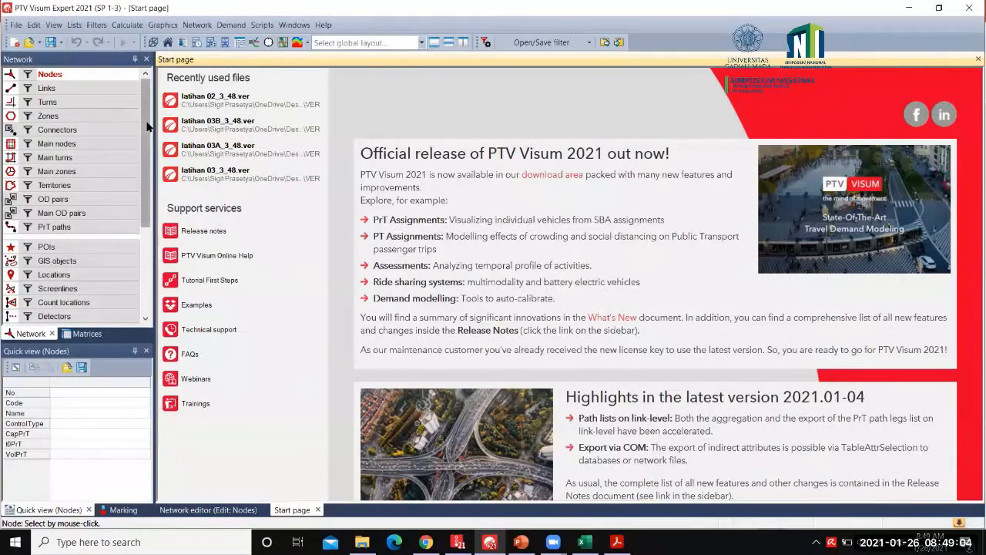
# Step: Review the trip assignment exercise in the PowerPoint slide and the Example Trip Assignment workbook in Excel, returning to PTV Visum
pyautogui.moveTo(147, 126)
pyautogui.mouseDown()
pyautogui.moveTo(141, 194)
pyautogui.moveTo(139, 119)
pyautogui.mouseUp()
pyautogui.moveTo(151, 170); pyautogui.dragTo(148, 256)
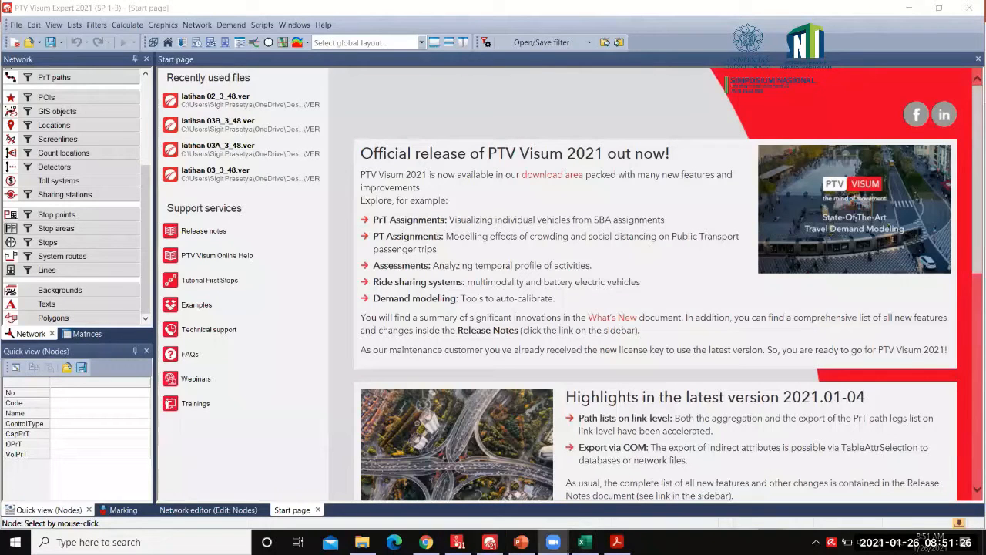
pyautogui.click(522, 542)
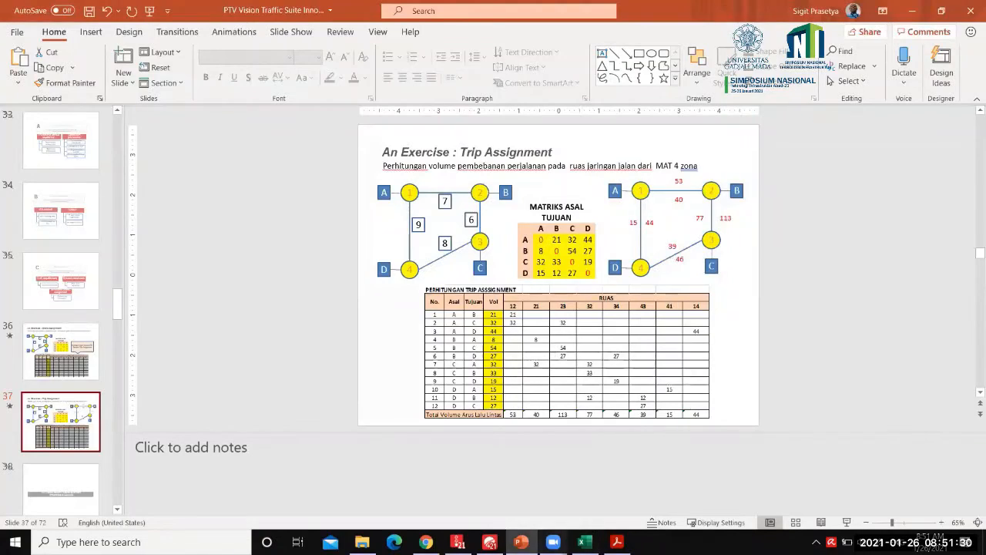
pyautogui.click(491, 541)
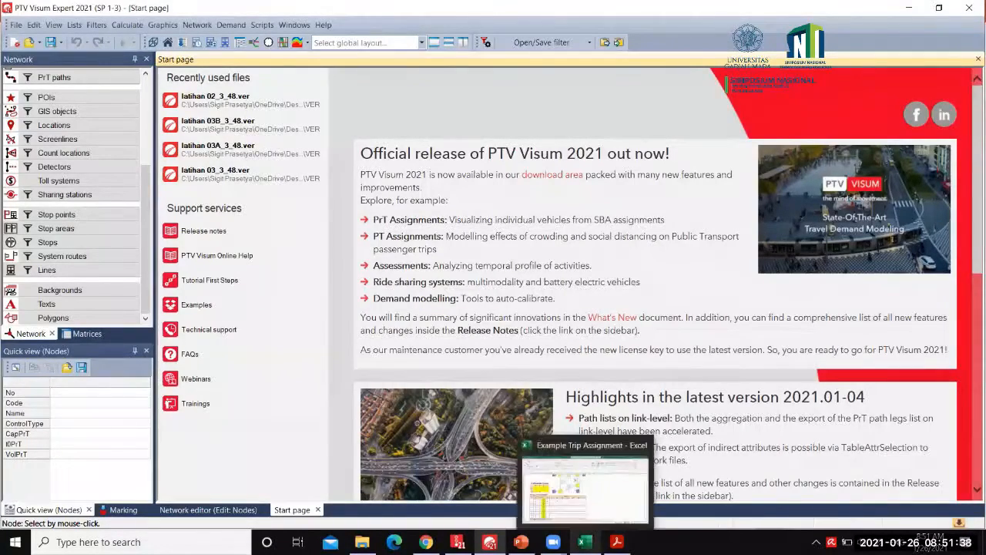
pyautogui.click(585, 541)
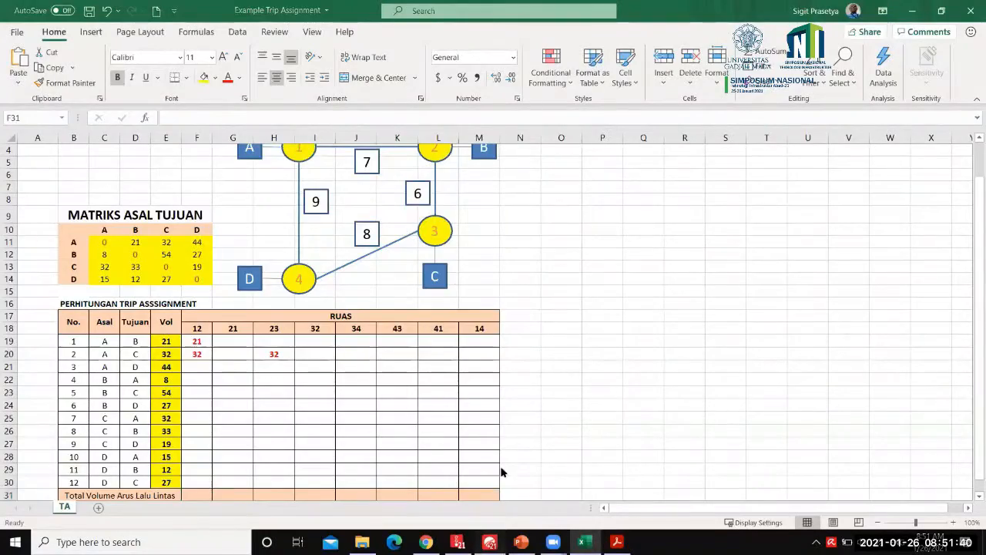
pyautogui.hotkey('alt', 'Tab')
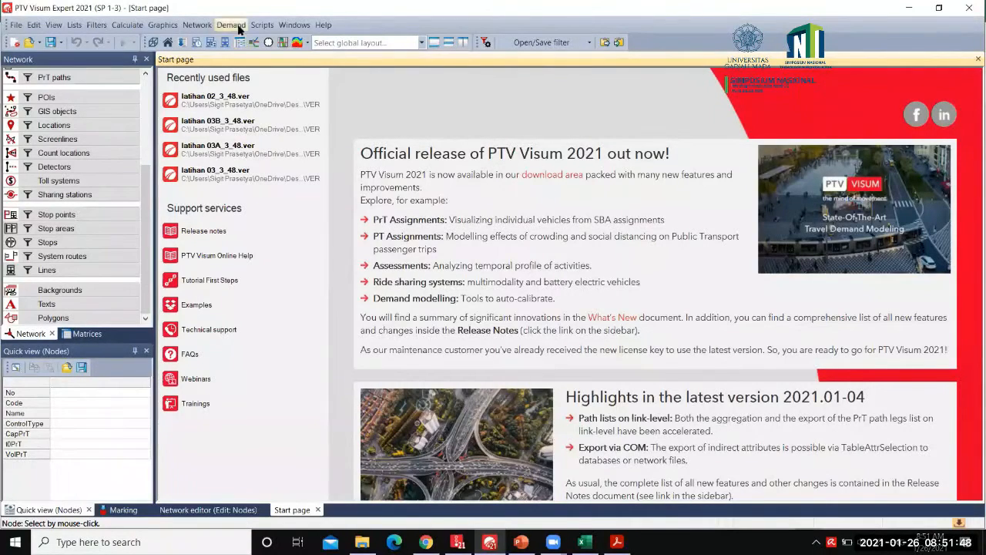
# Step: Set the direction of traffic to left-hand traffic in the network settings
pyautogui.click(199, 25)
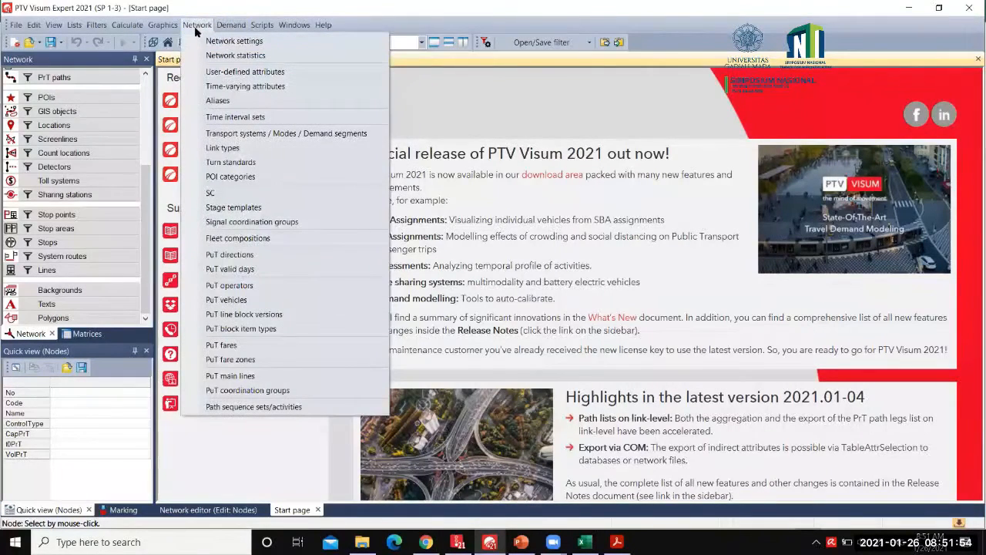
pyautogui.click(218, 42)
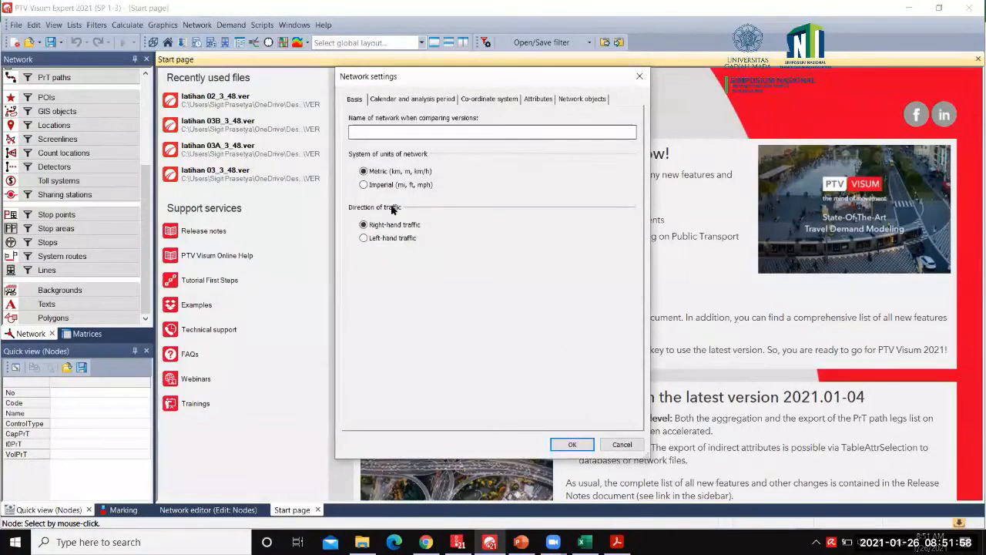
pyautogui.click(364, 241)
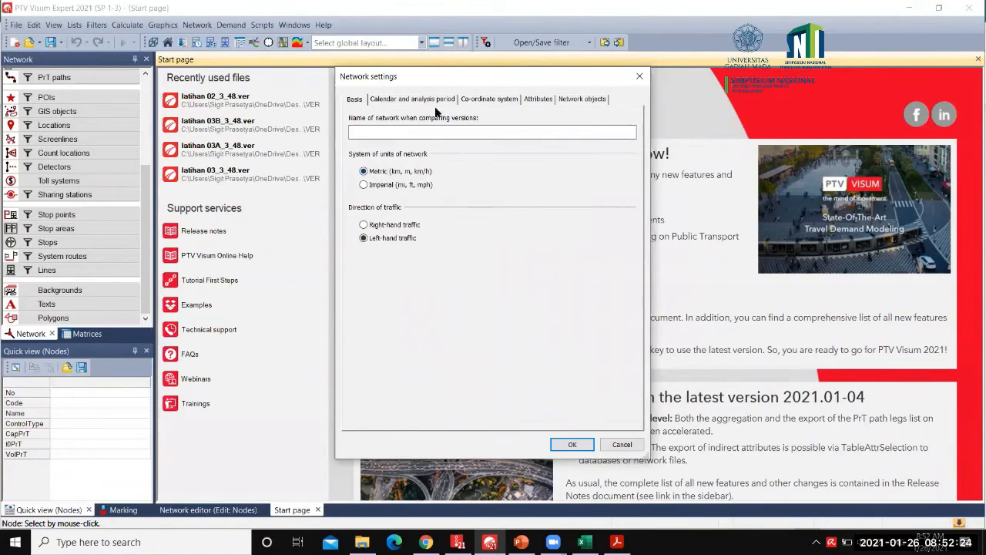
pyautogui.click(568, 445)
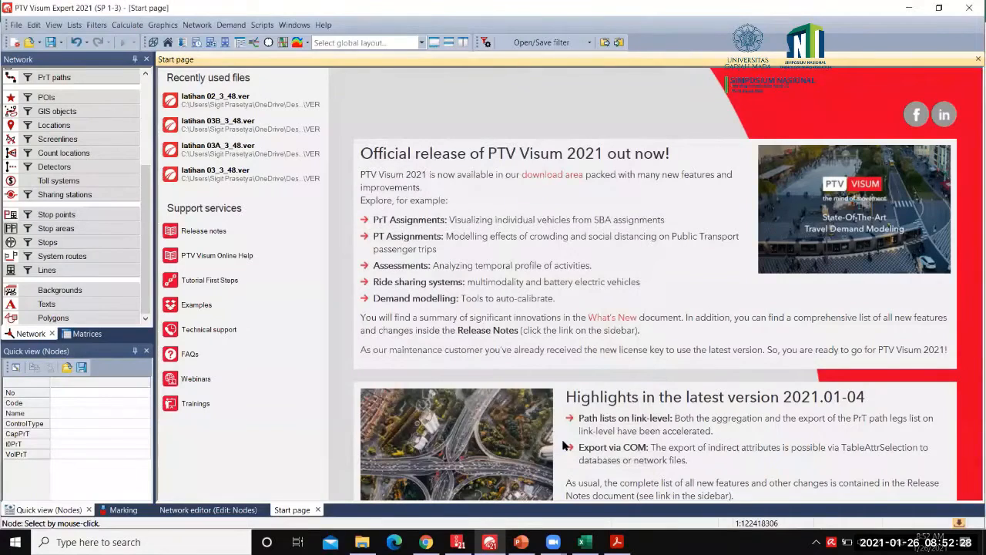
# Step: Check the Example Trip Assignment workbook in Excel and return to PTV Visum
pyautogui.moveTo(584, 541)
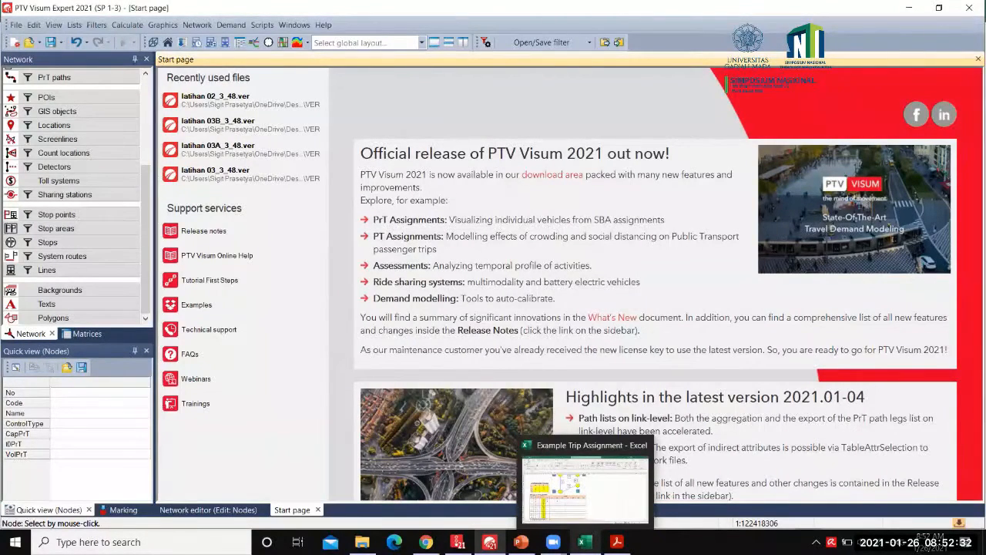
pyautogui.click(584, 470)
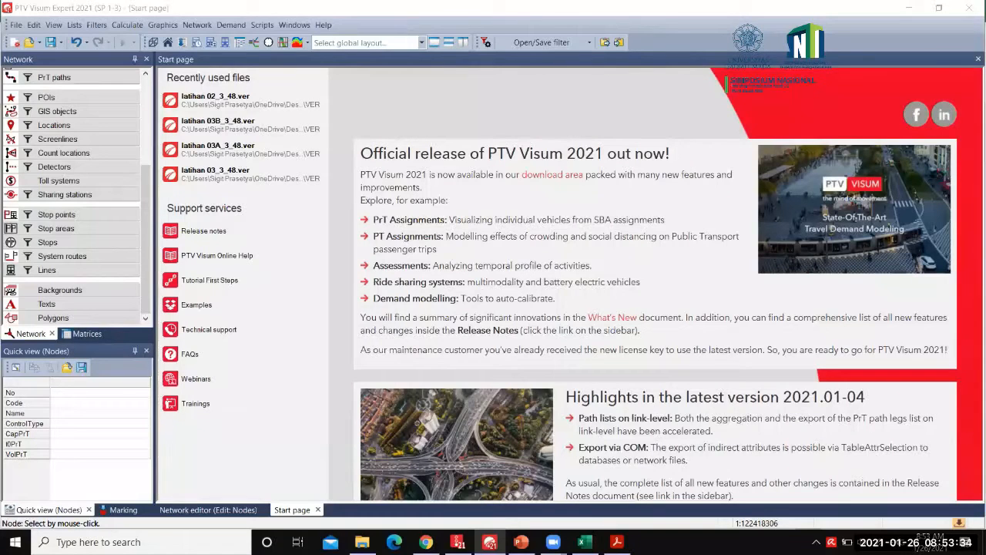
pyautogui.click(606, 114)
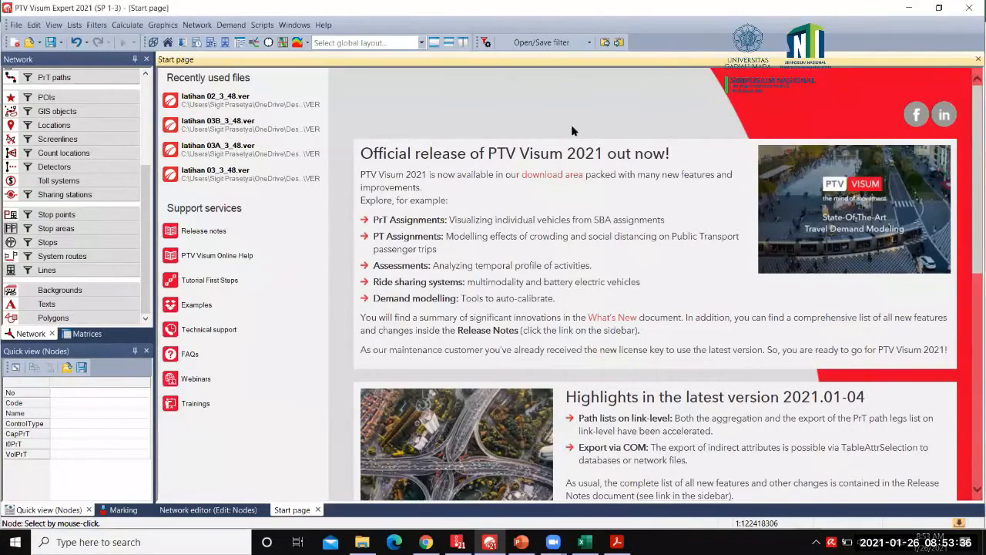
# Step: Examine the list of network object types and compare it with the list of matrices
pyautogui.scroll(5, 146, 179)
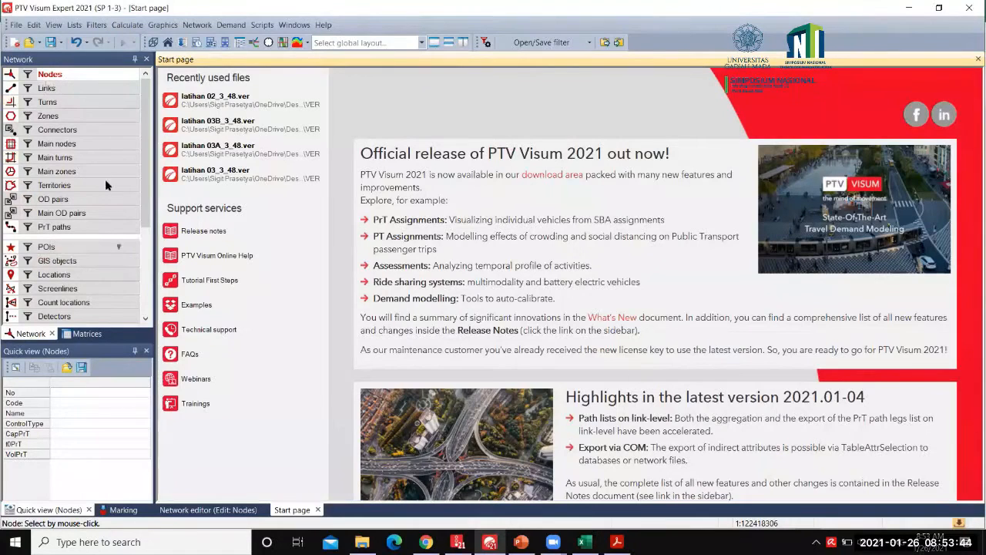
pyautogui.click(77, 335)
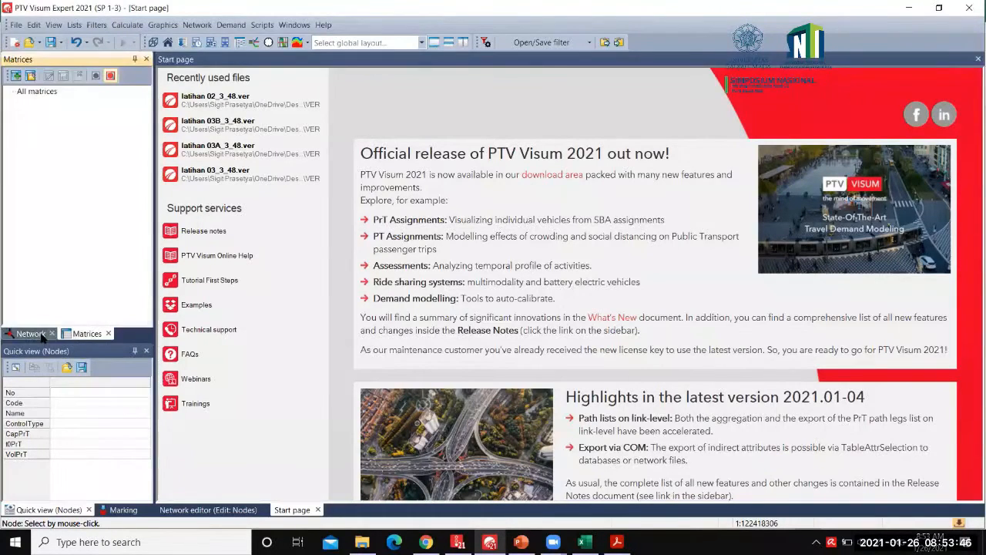
pyautogui.click(37, 335)
pyautogui.click(70, 335)
pyautogui.click(45, 336)
pyautogui.click(74, 337)
pyautogui.click(31, 334)
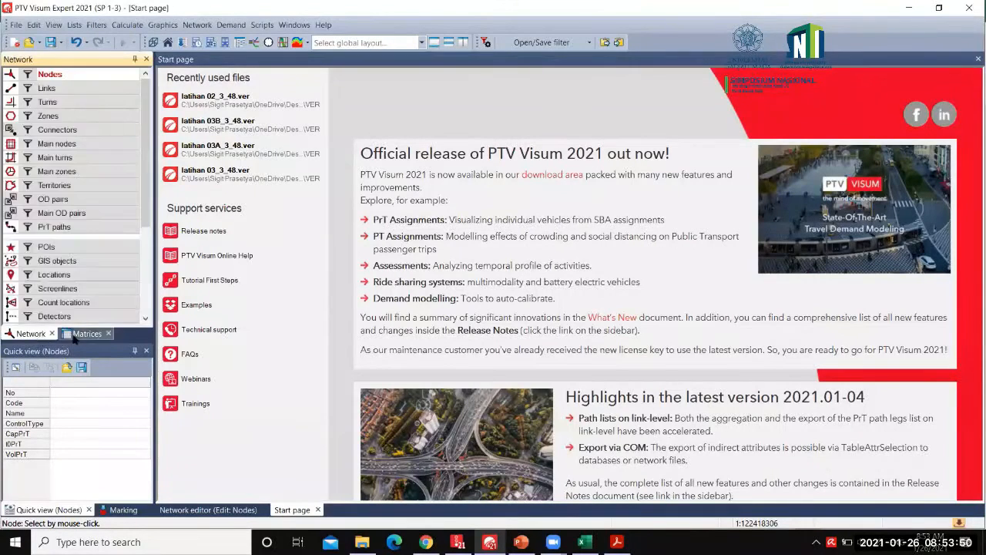
pyautogui.click(77, 335)
pyautogui.click(31, 334)
pyautogui.click(81, 335)
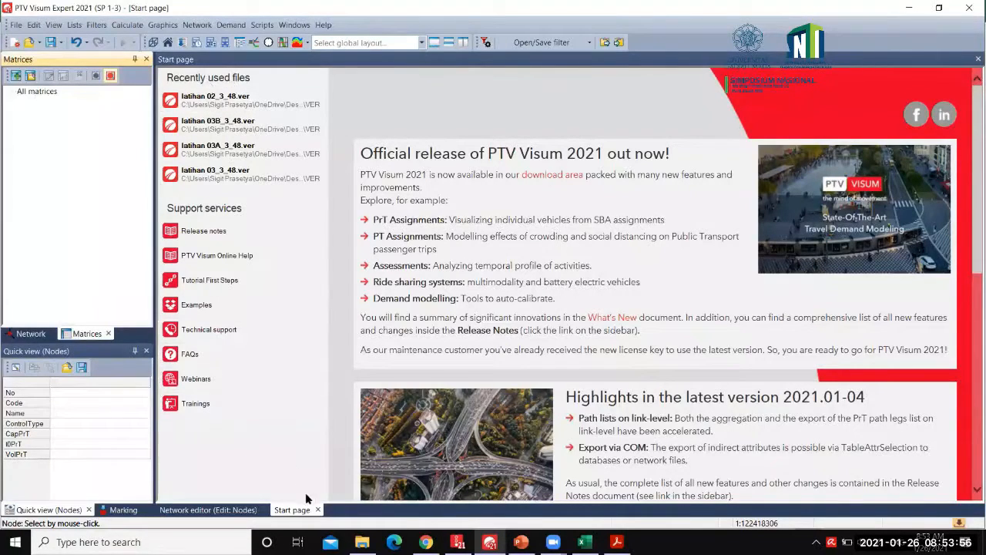
# Step: Open the network editor with the network object list displayed and turn off the background map
pyautogui.click(182, 510)
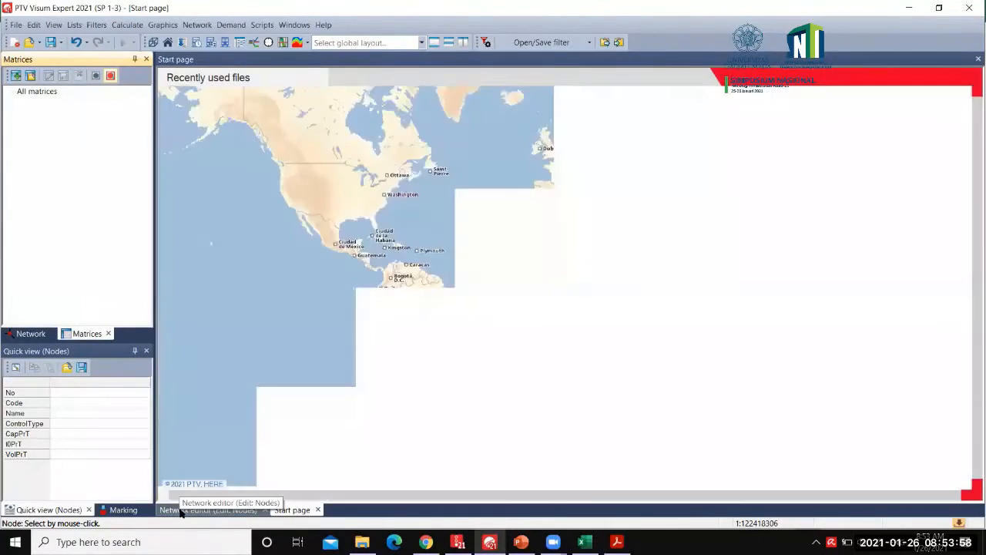
pyautogui.click(18, 334)
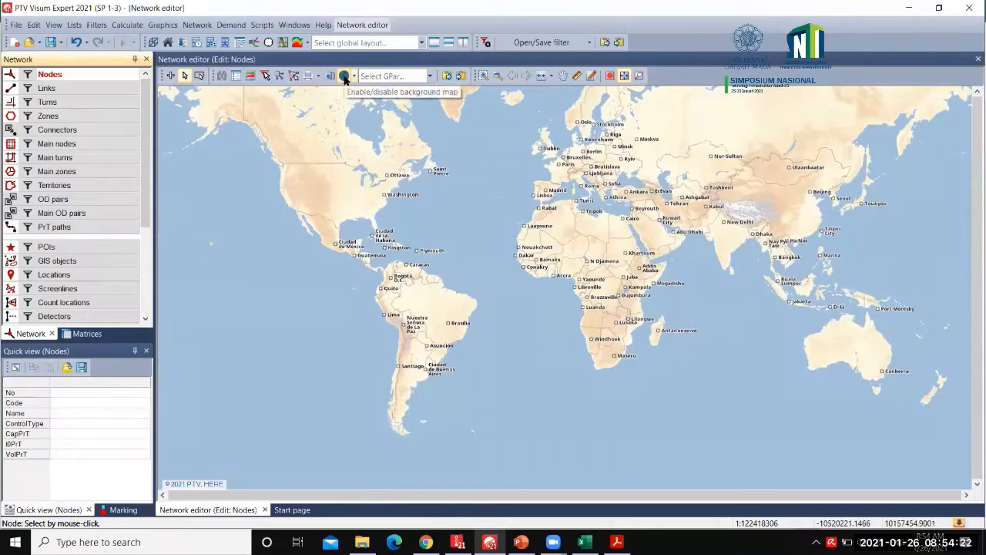
pyautogui.click(343, 75)
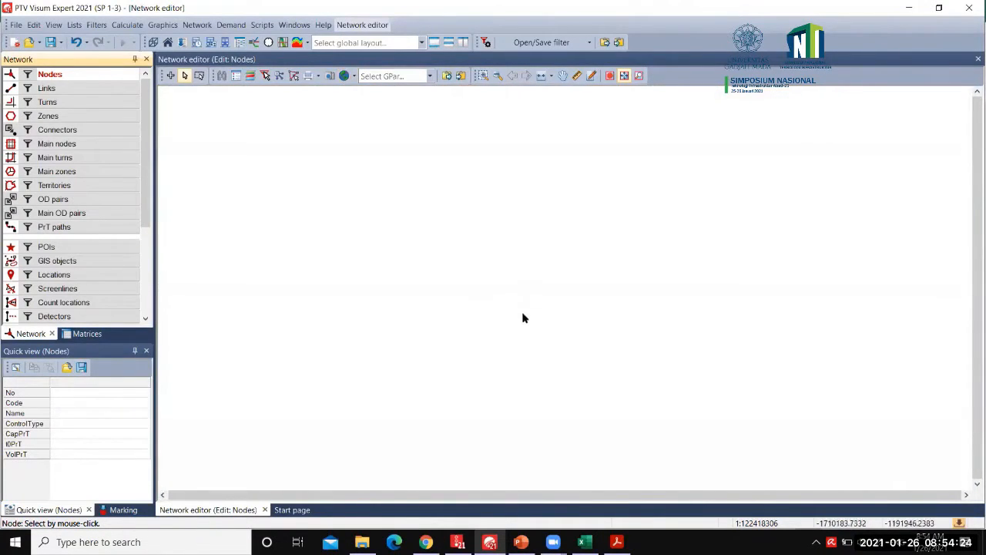
pyautogui.click(344, 75)
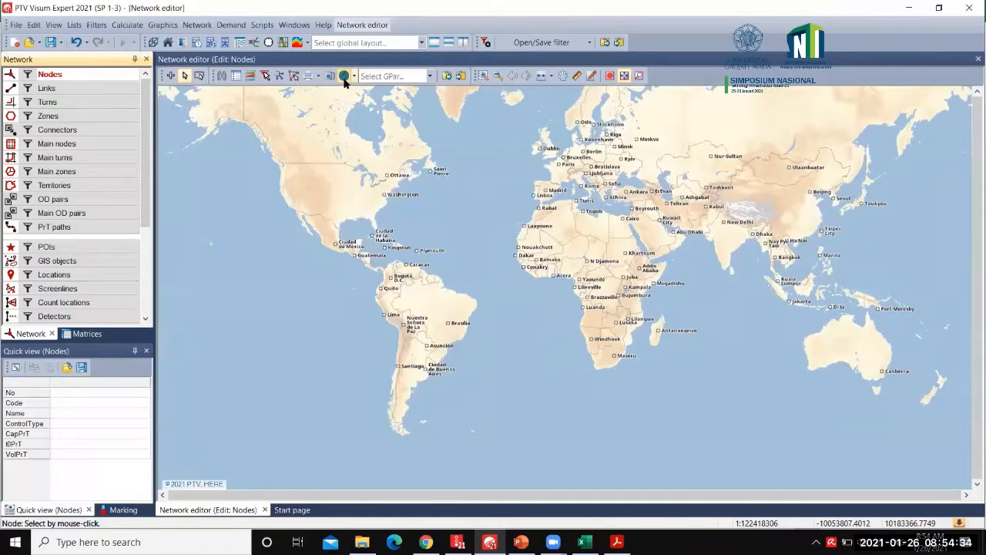
pyautogui.click(344, 76)
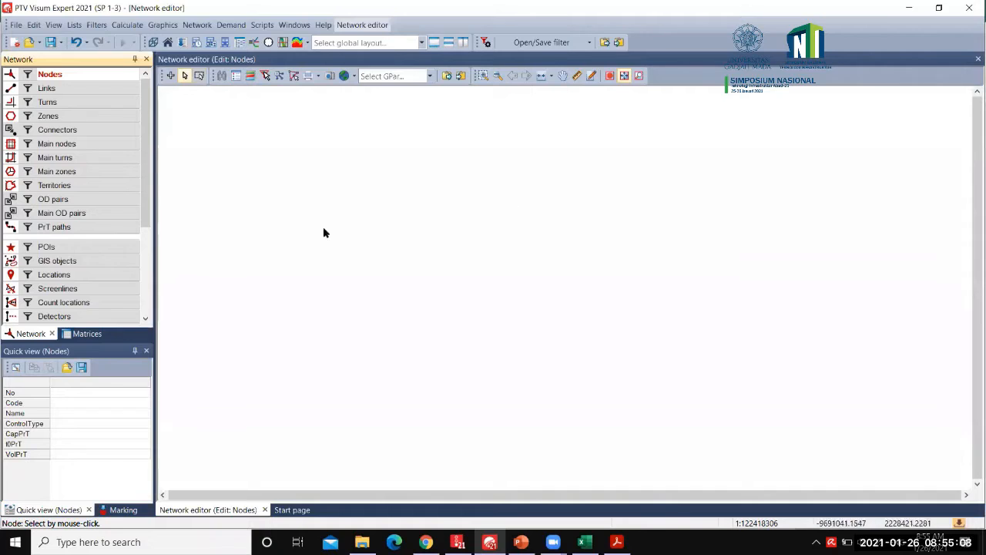
# Step: Insert four nodes as corners of a quadrilateral, clockwise from the upper-left one, with the lower-left corner below the lower-right one
pyautogui.click(170, 77)
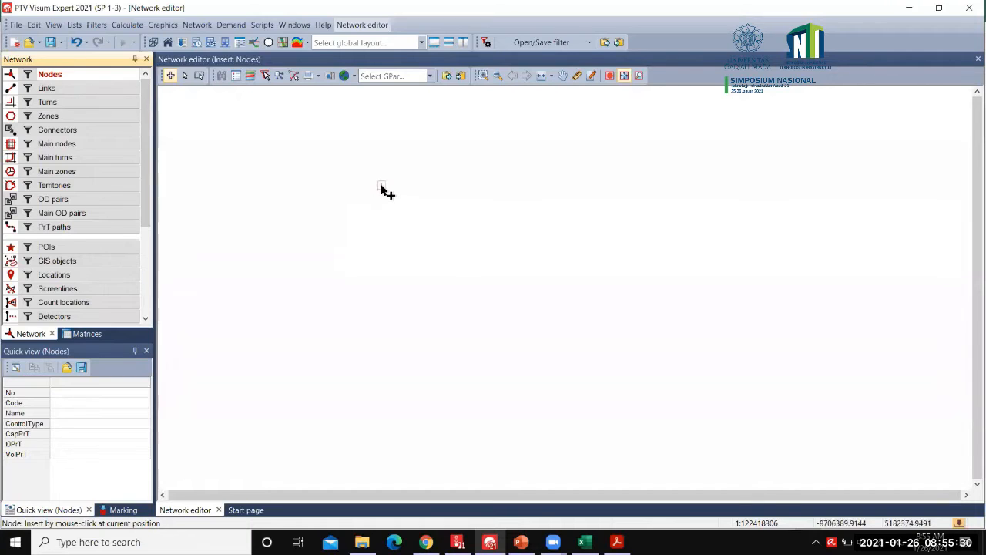
pyautogui.click(382, 186)
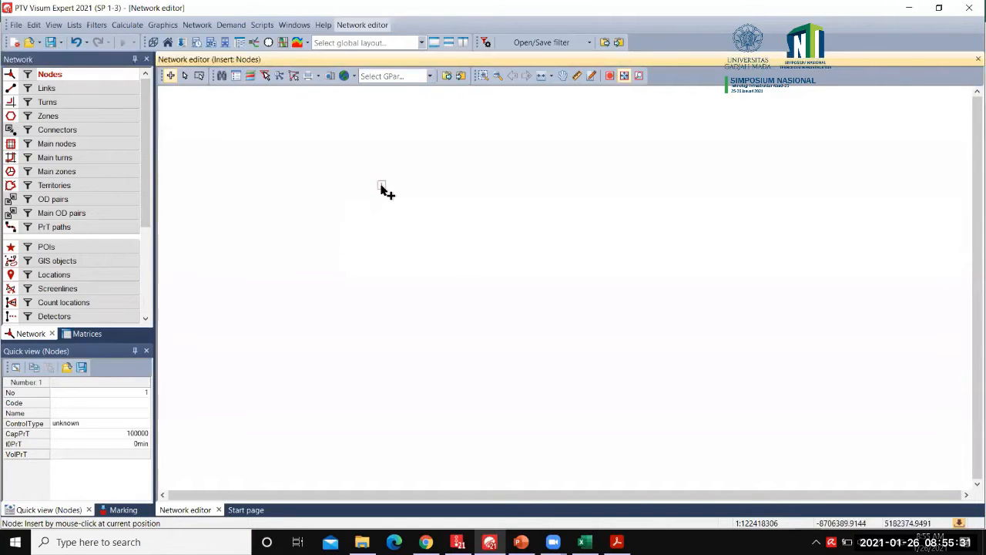
pyautogui.click(541, 183)
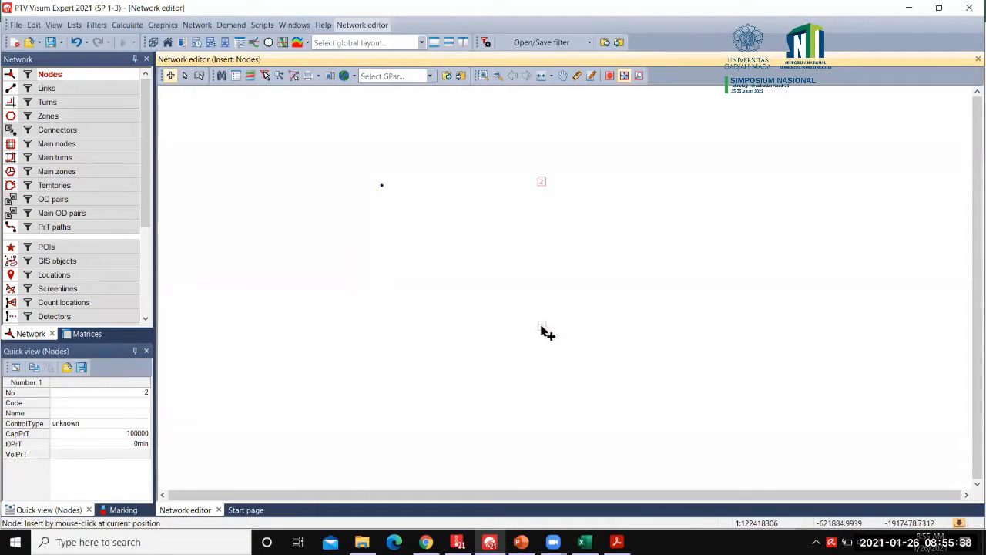
pyautogui.click(541, 326)
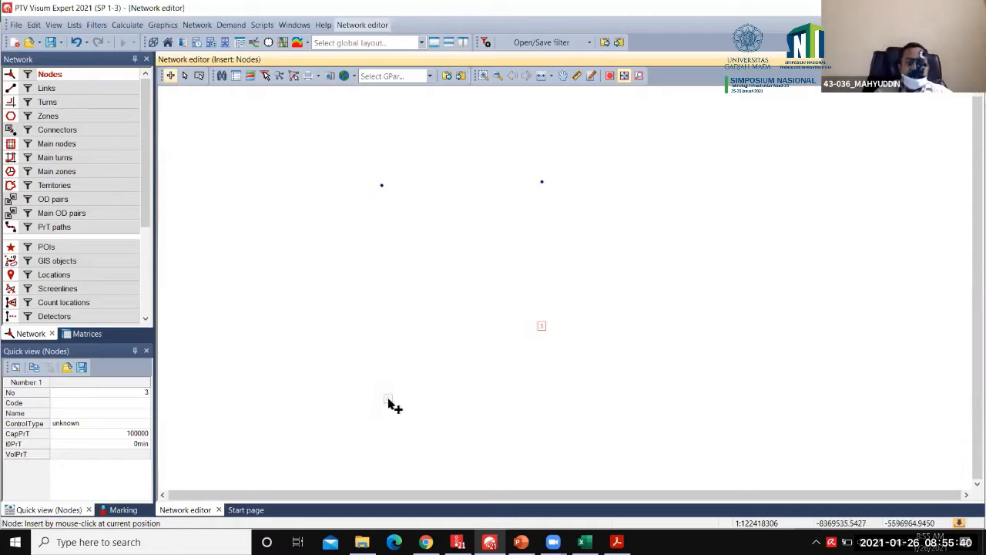
pyautogui.click(388, 399)
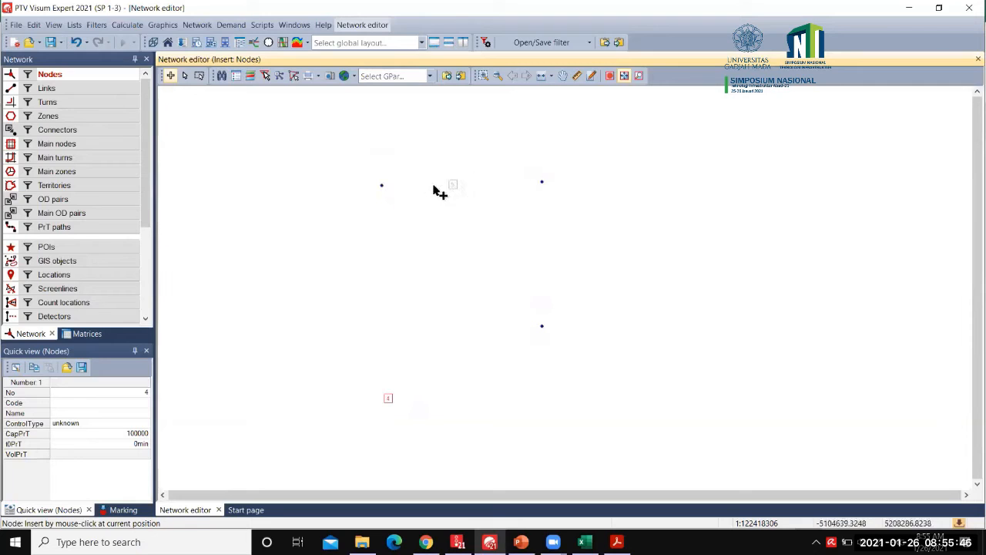
# Step: Create link number 1 from node 1 to node 2 with type 01, leaving the opposite direction open and like the outward direction
pyautogui.click(74, 87)
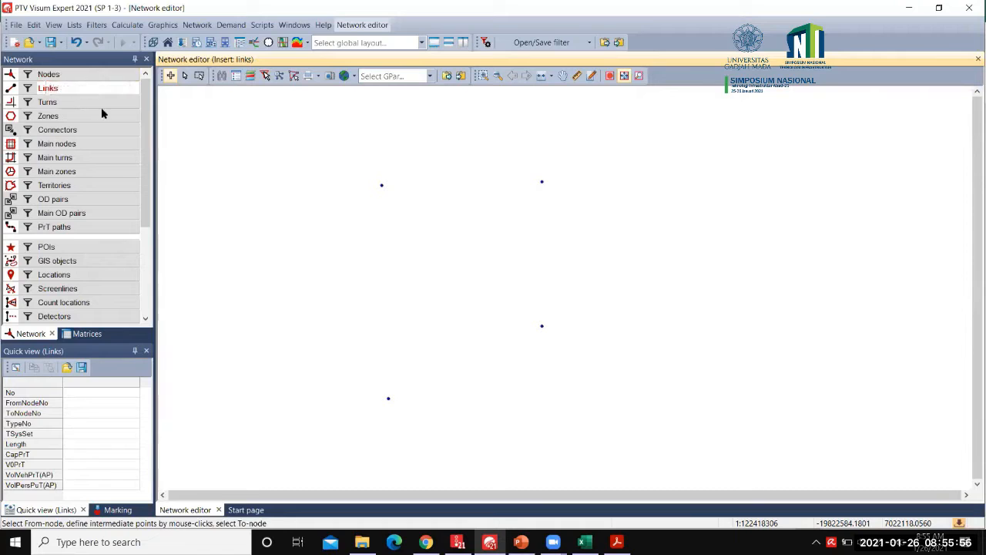
pyautogui.click(382, 185)
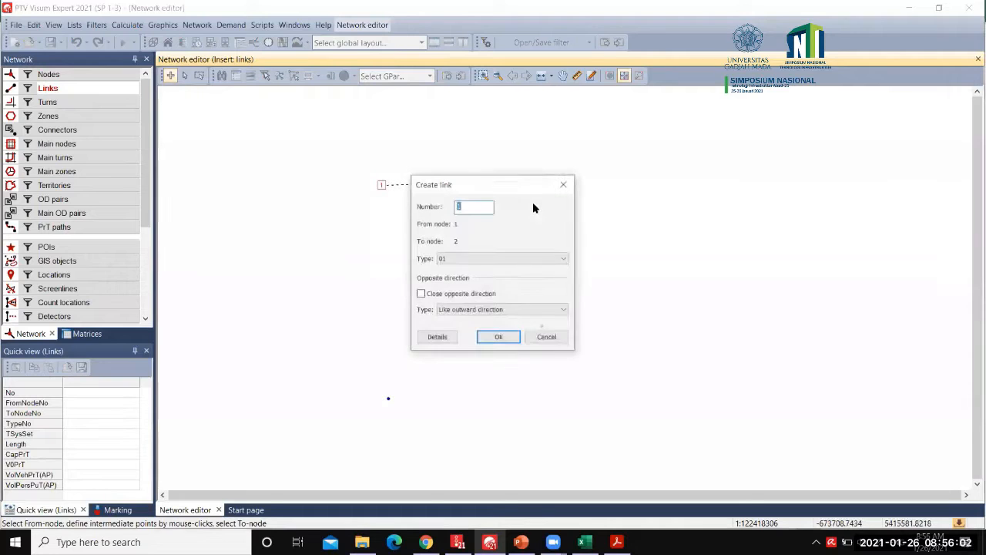
pyautogui.click(543, 184)
pyautogui.moveTo(500, 182); pyautogui.dragTo(690, 174)
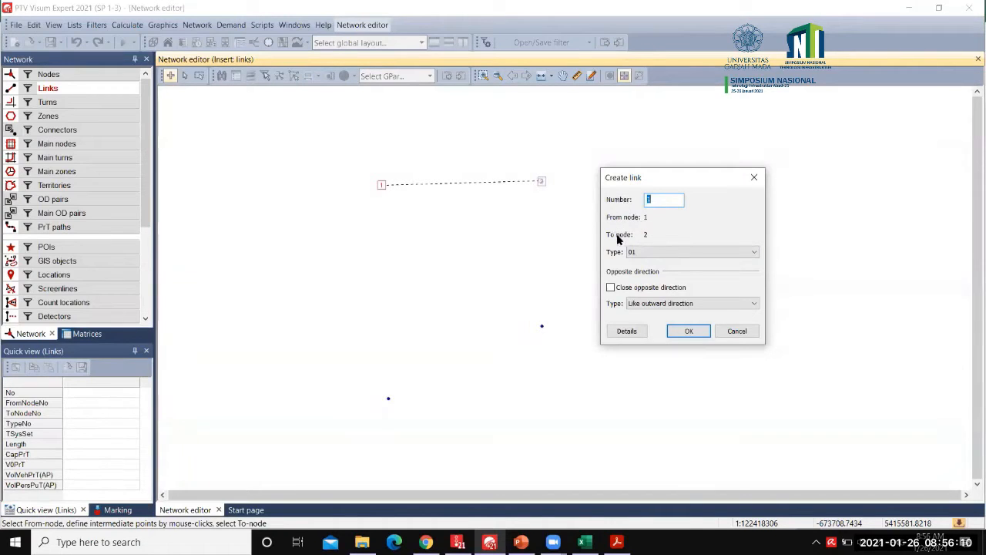
pyautogui.click(641, 255)
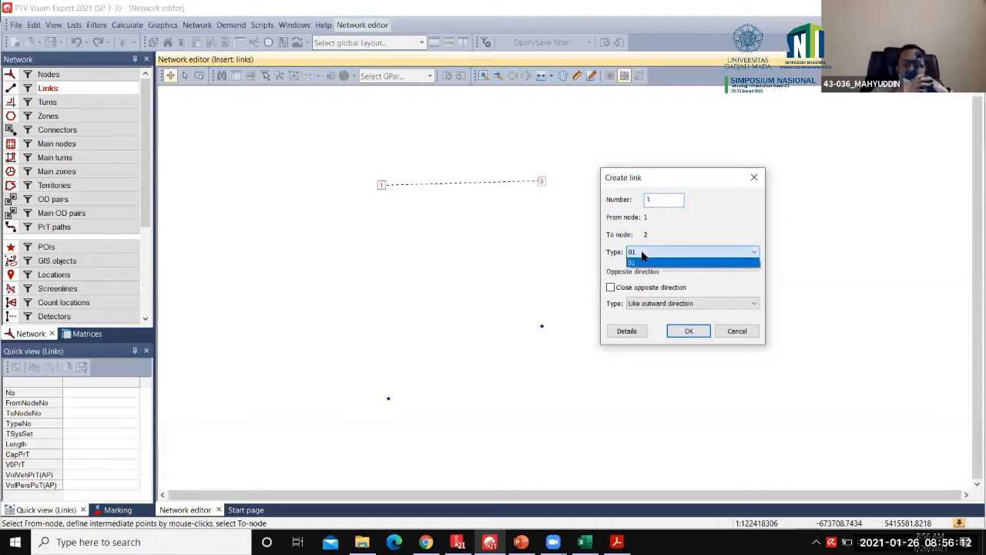
pyautogui.click(643, 255)
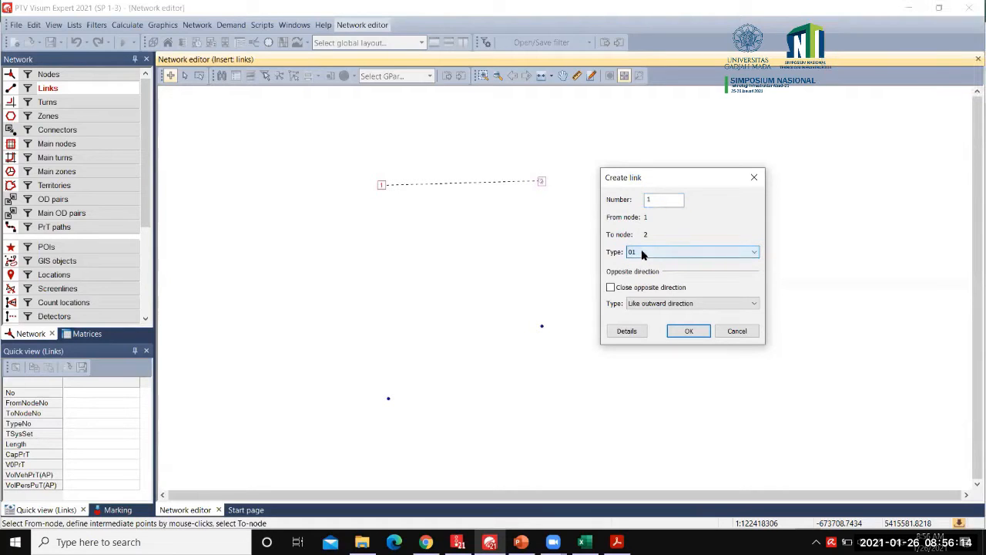
pyautogui.click(689, 331)
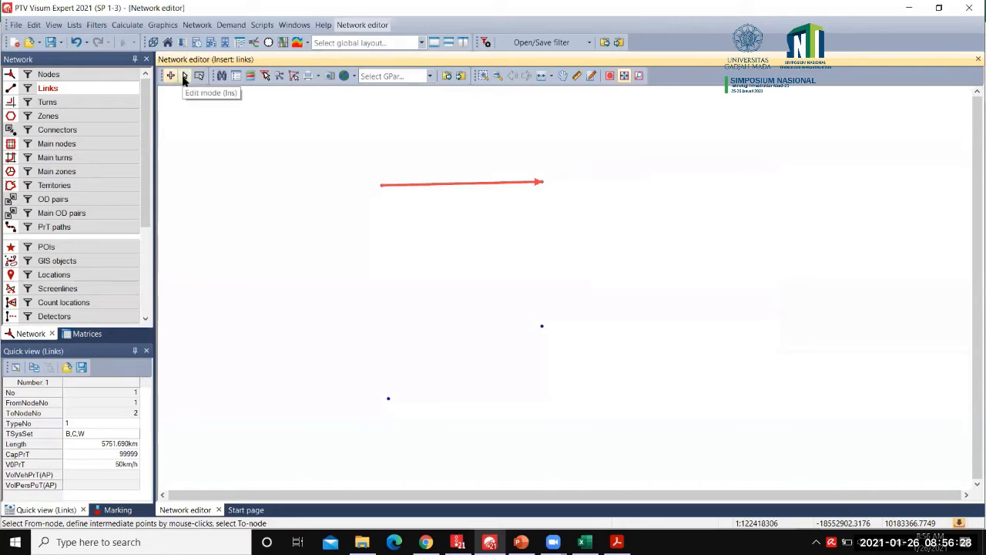
# Step: Switch to editing links and inspect both directions of the link between nodes 1 and 2
pyautogui.click(185, 76)
pyautogui.click(388, 193)
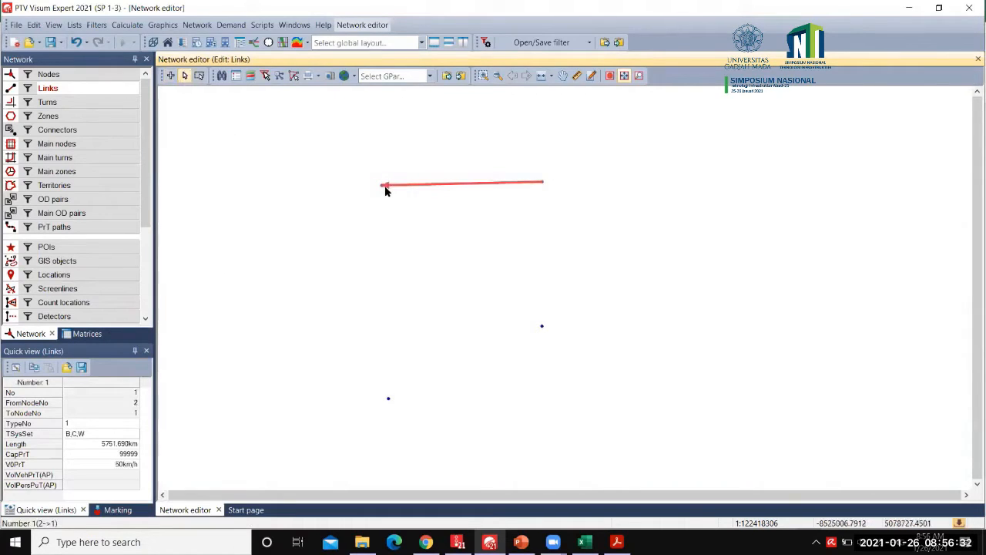
pyautogui.click(512, 182)
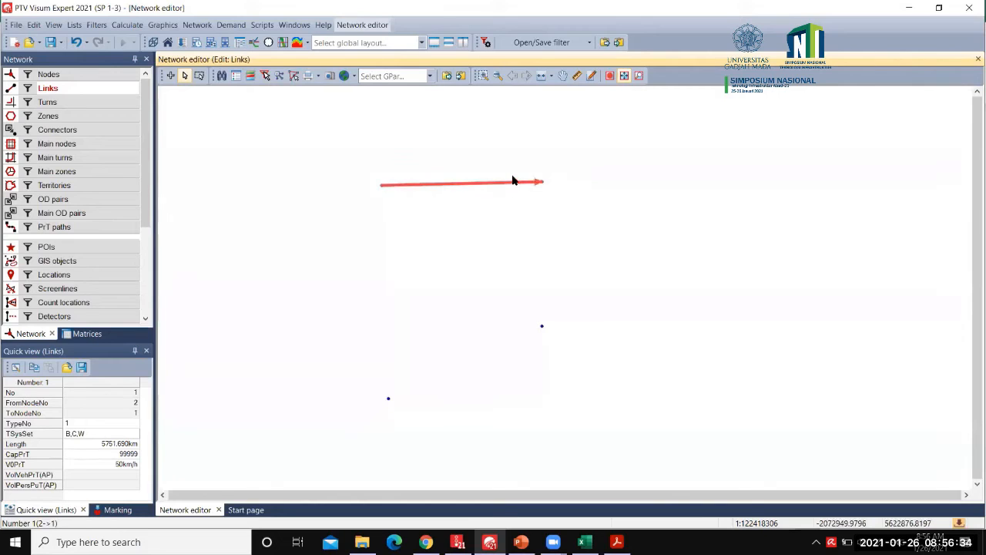
pyautogui.click(501, 199)
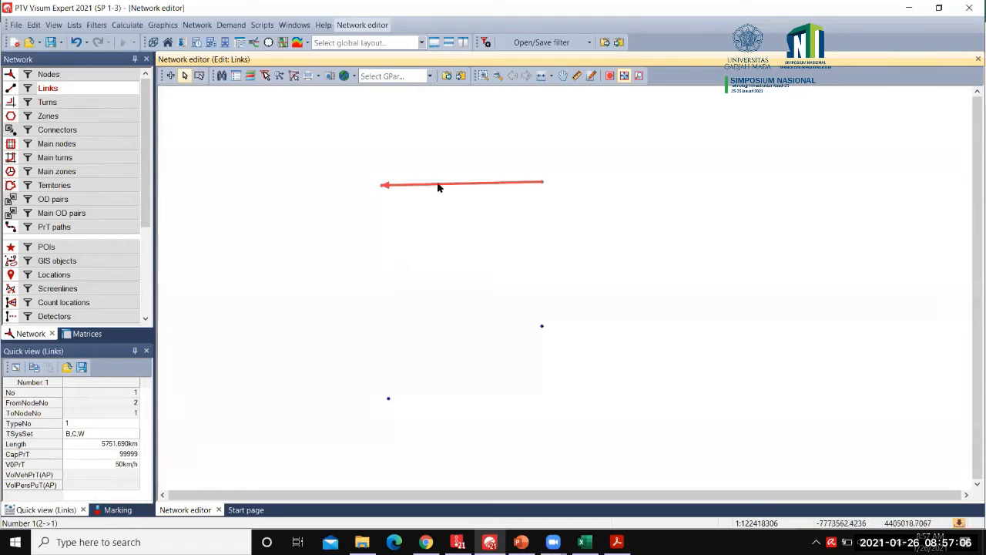
# Step: Create type 01 links from node 2 to 3, node 3 to 4, and node 1 to 4, keeping the opposite directions open
pyautogui.click(170, 76)
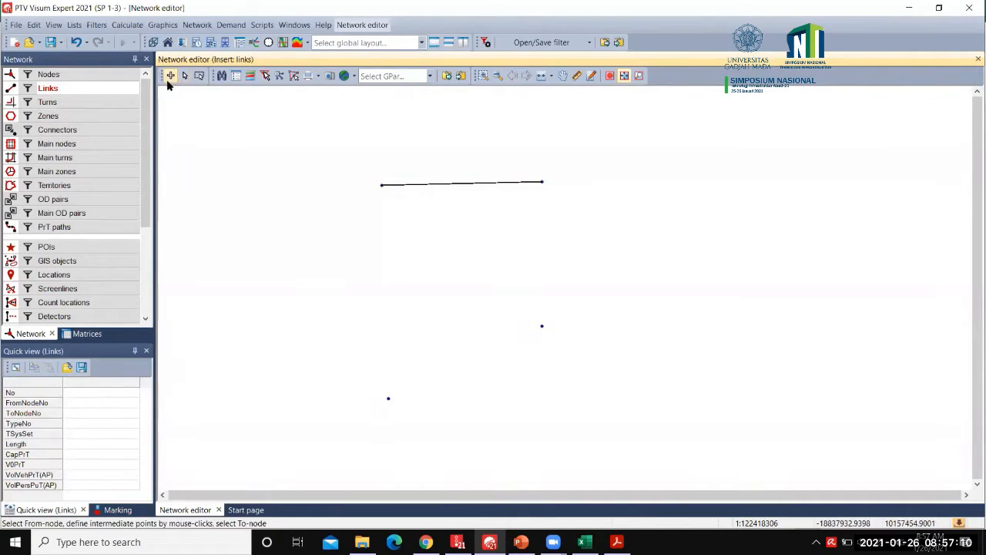
pyautogui.click(543, 183)
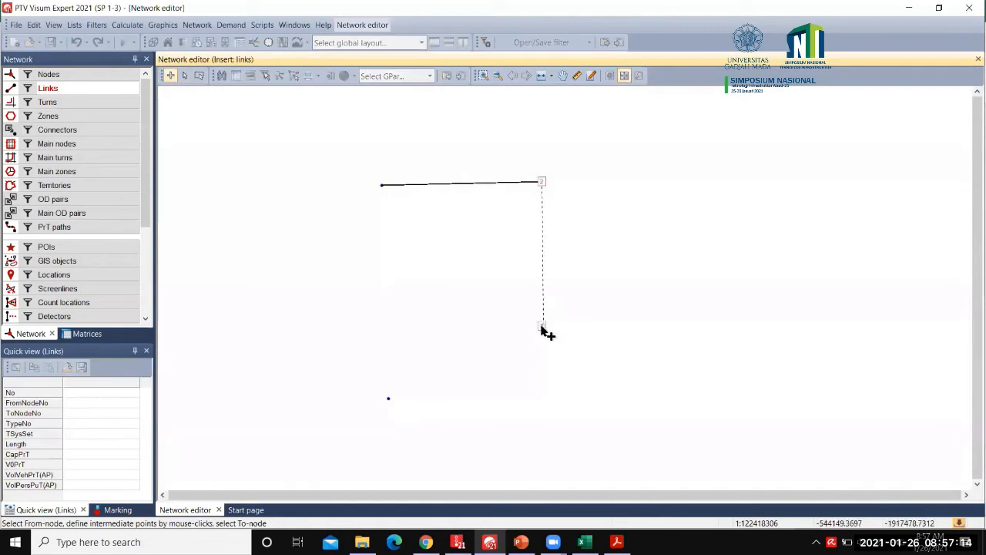
pyautogui.click(542, 327)
pyautogui.click(498, 338)
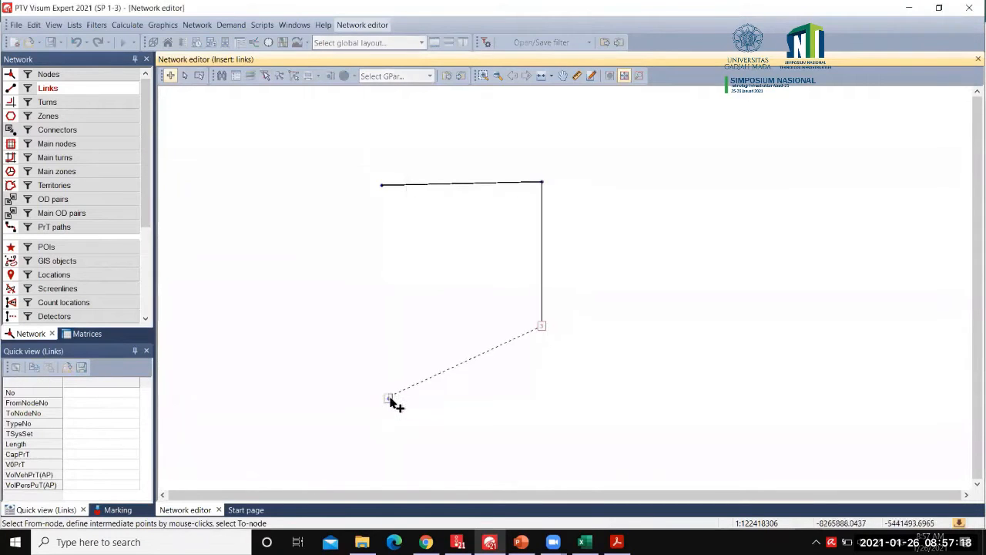
pyautogui.click(389, 399)
pyautogui.click(496, 337)
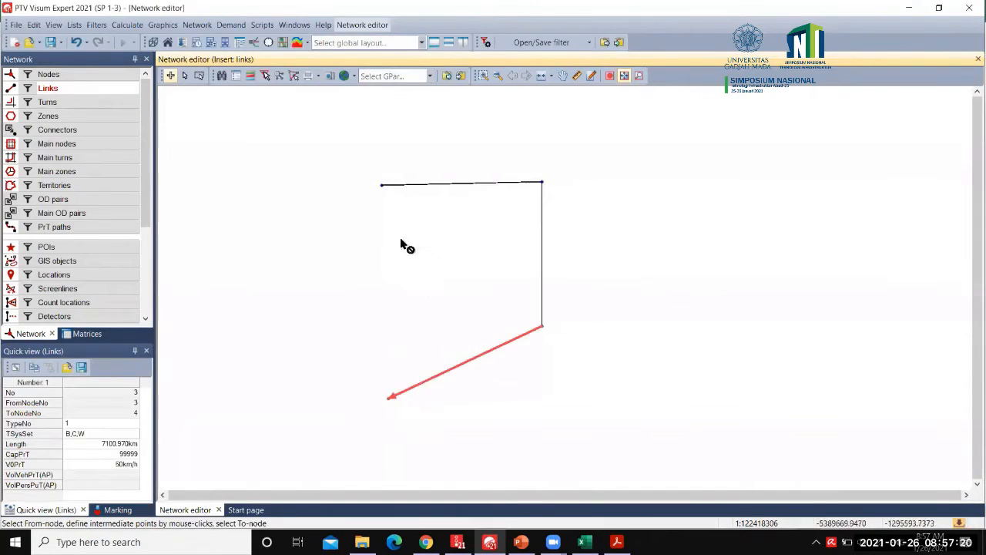
pyautogui.click(381, 186)
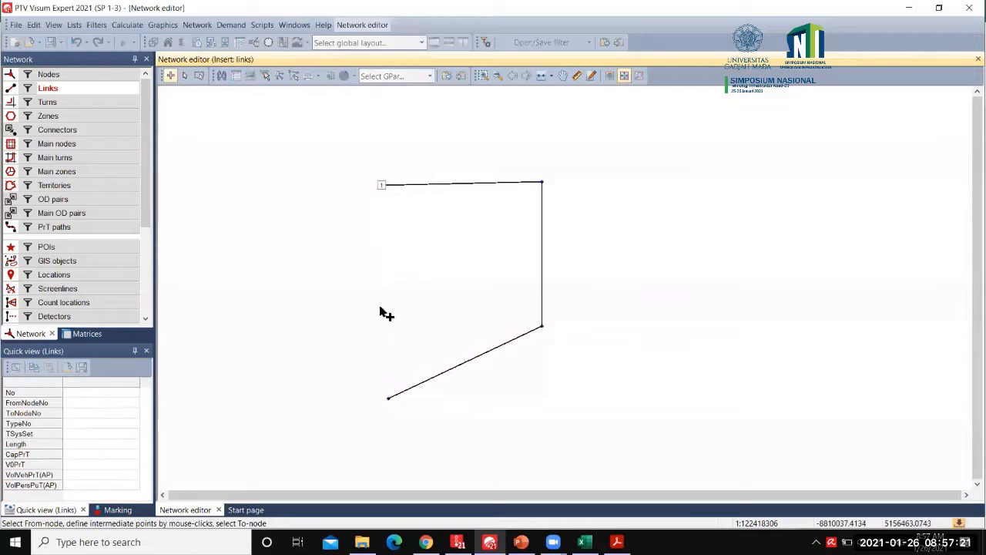
pyautogui.click(388, 398)
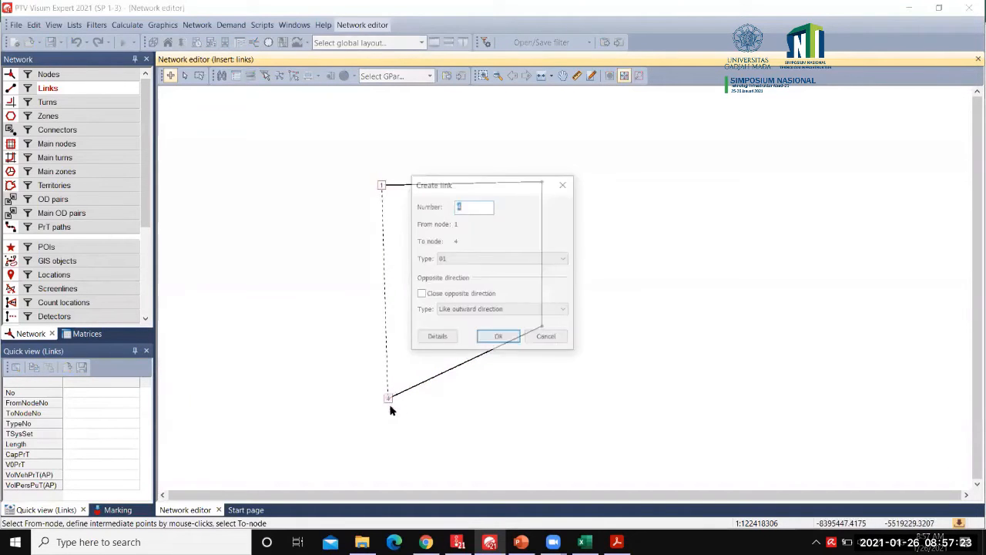
pyautogui.click(506, 338)
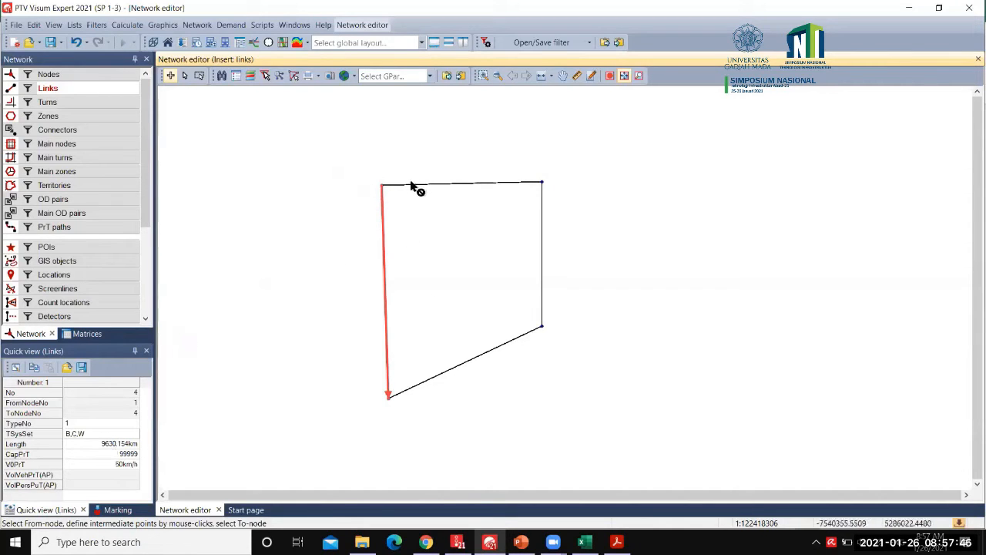
# Step: Open the list of links
pyautogui.rightClick(83, 88)
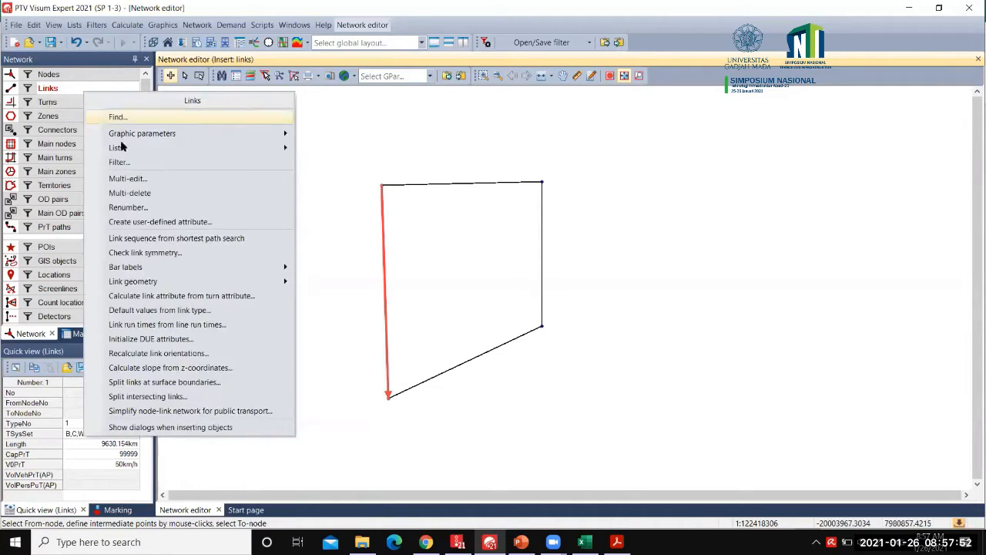
pyautogui.moveTo(129, 148)
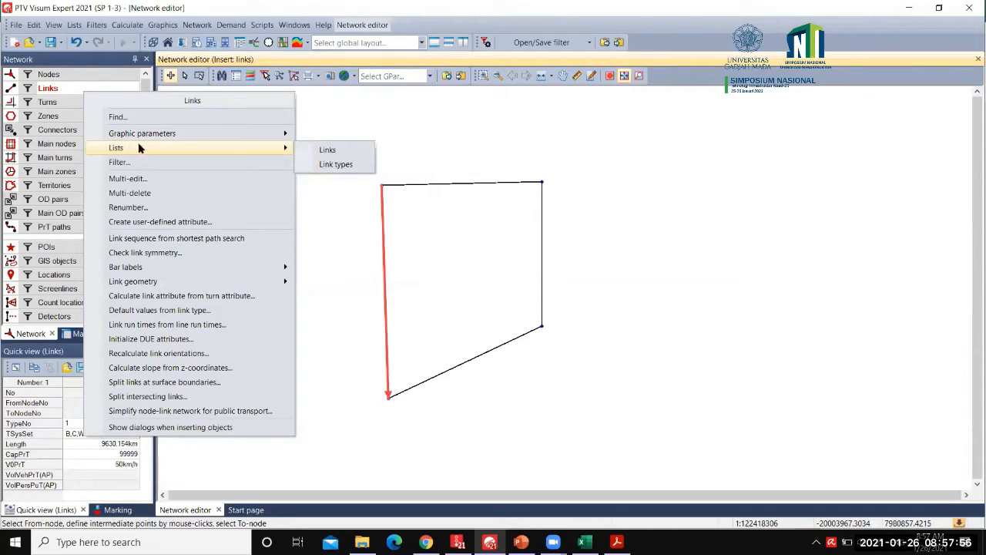
pyautogui.click(330, 151)
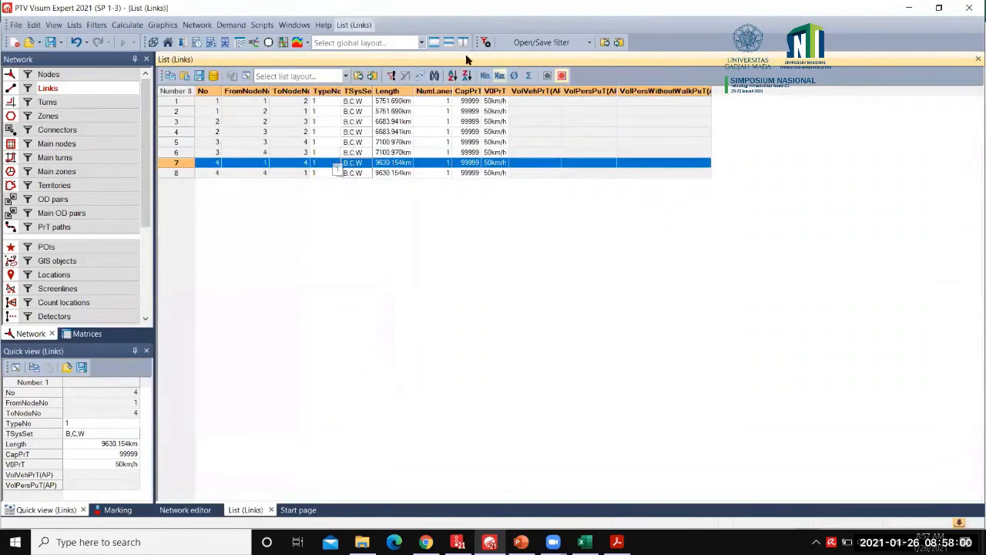
# Step: Arrange the open windows horizontally and close the start page, leaving the network editor above the link list
pyautogui.click(448, 43)
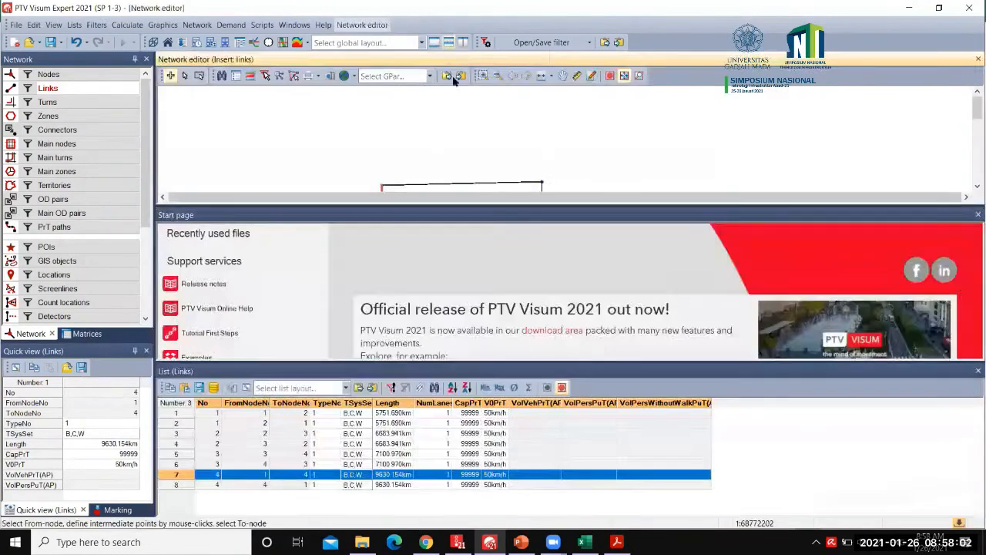
pyautogui.click(972, 219)
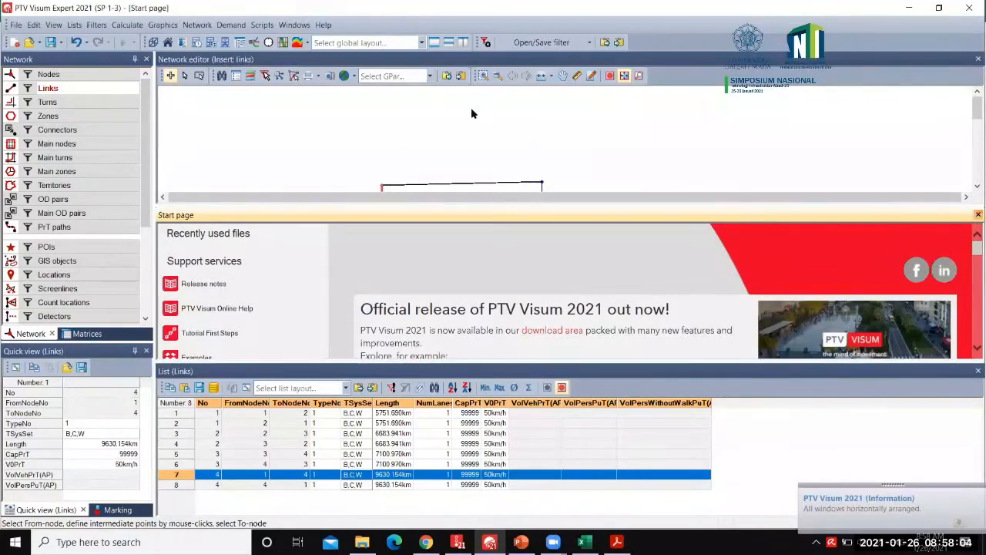
pyautogui.click(978, 215)
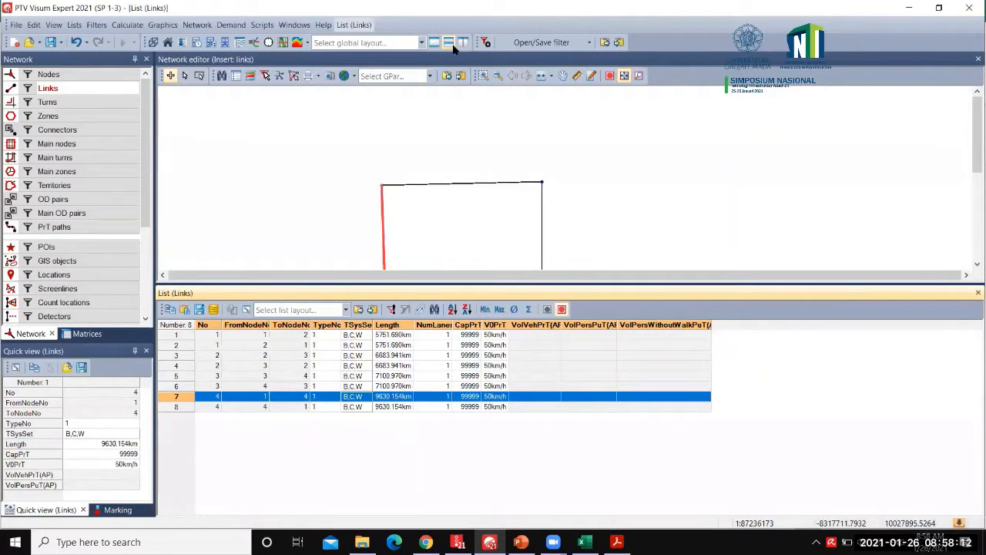
pyautogui.rightClick(85, 91)
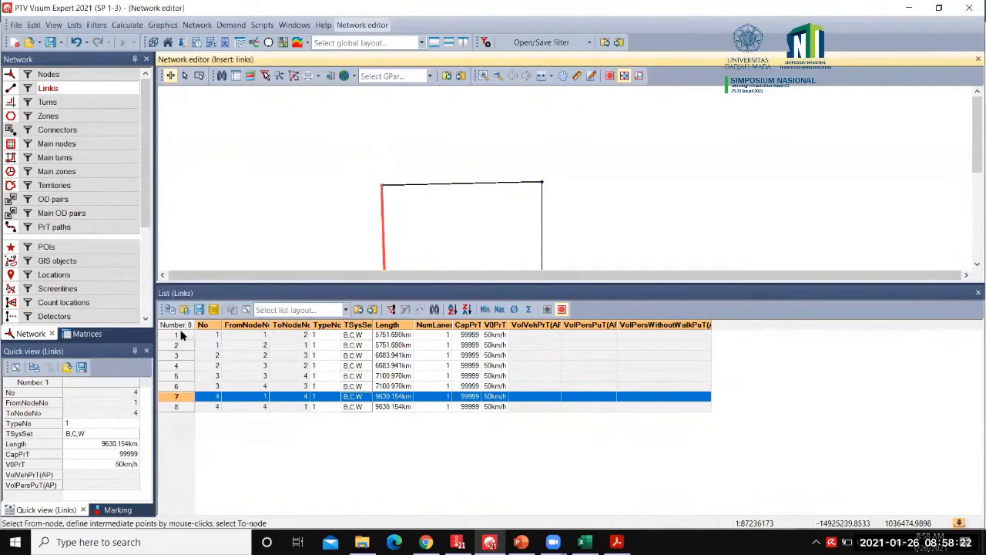
# Step: Set the private transport capacity (CapPrT) to 1000 for all eight link directions in the link list
pyautogui.click(180, 336)
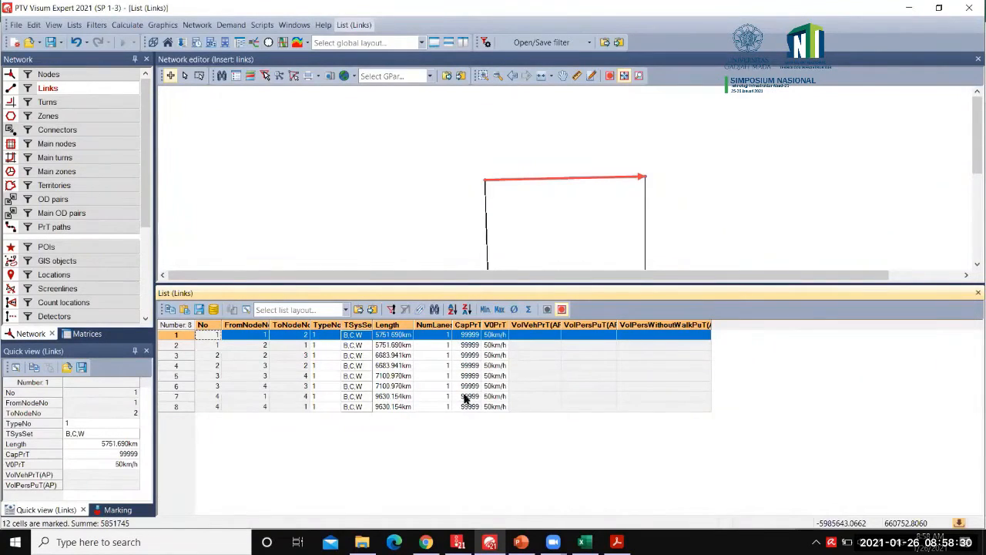
pyautogui.click(463, 337)
pyautogui.click(463, 338)
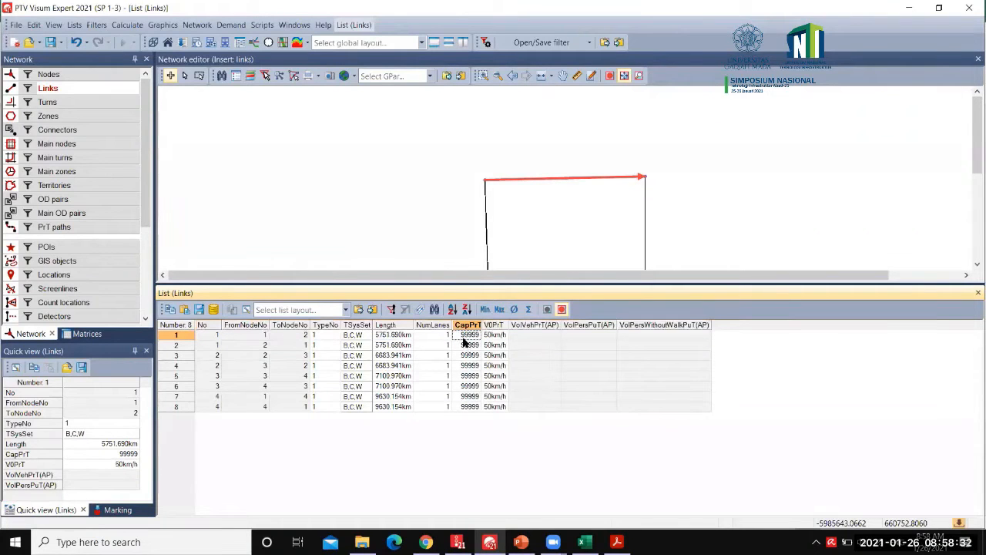
pyautogui.keyDown('shift'); pyautogui.click(463, 407); pyautogui.keyUp('shift')
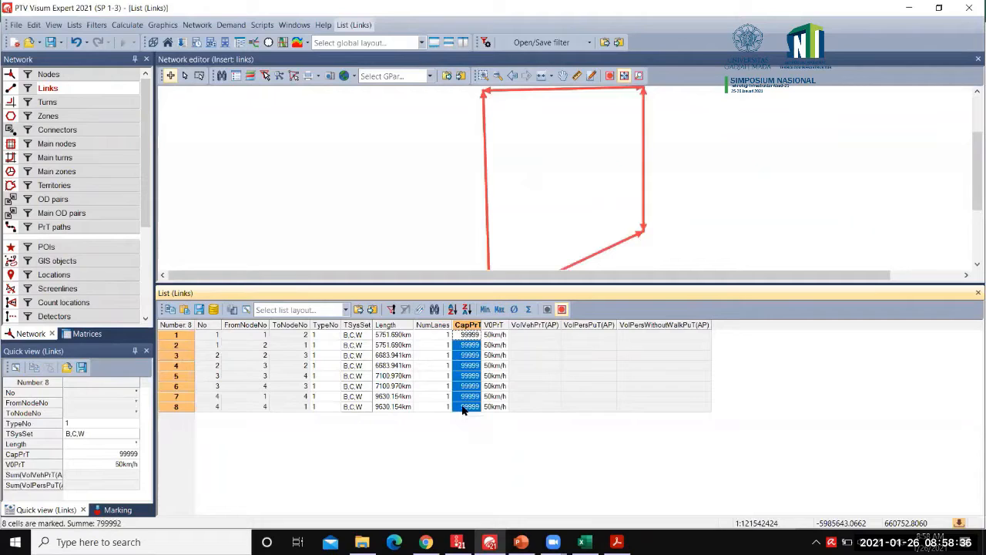
pyautogui.write('1000')
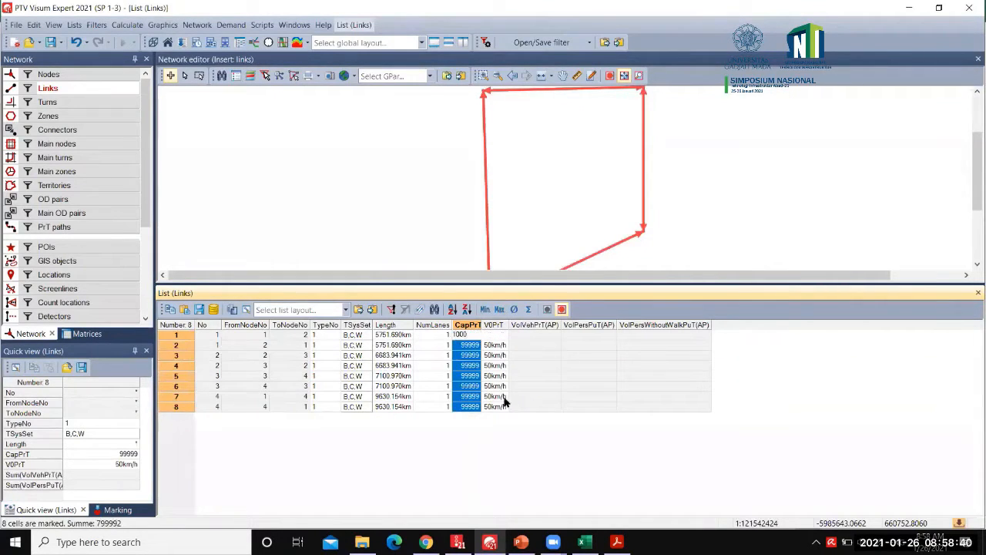
pyautogui.press('Return')
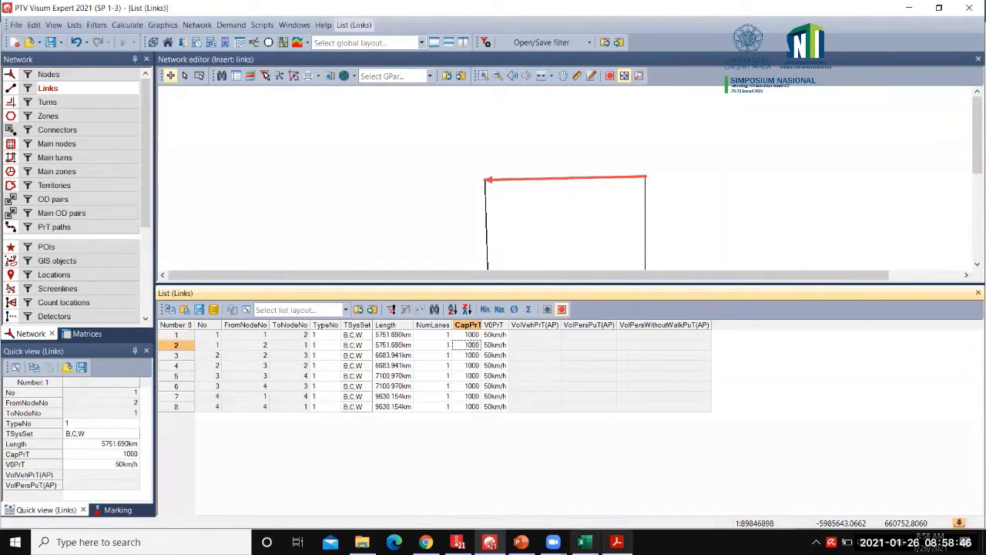
# Step: Examine the link values in the network diagram of the Example Trip Assignment workbook in Excel and return to PTV Visum
pyautogui.click(571, 530)
pyautogui.scroll(1, 393, 311)
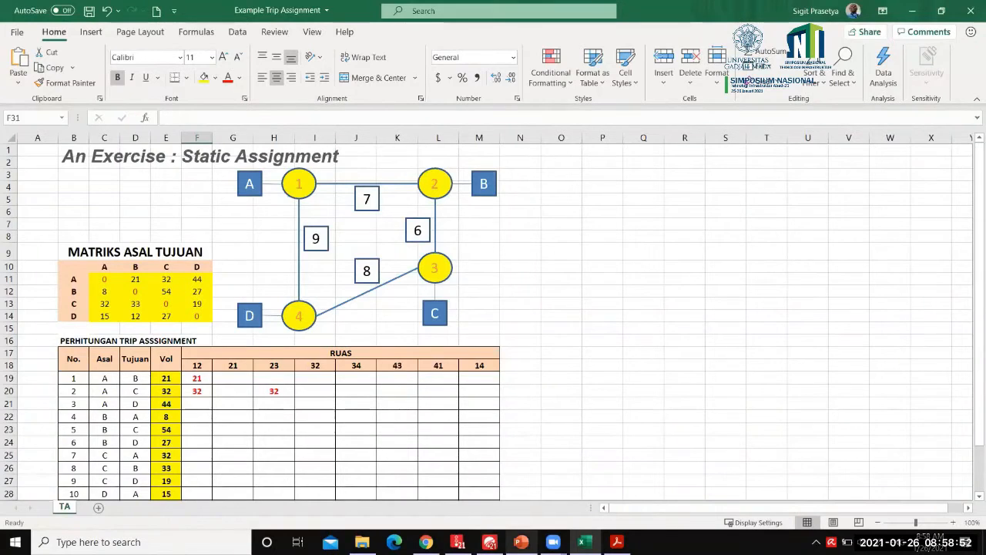
pyautogui.moveTo(489, 542)
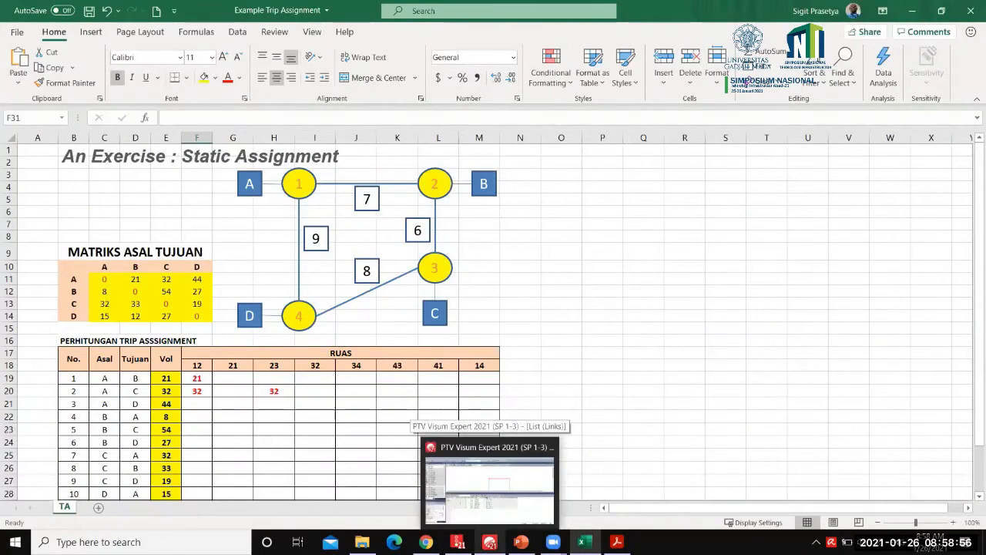
pyautogui.click(489, 482)
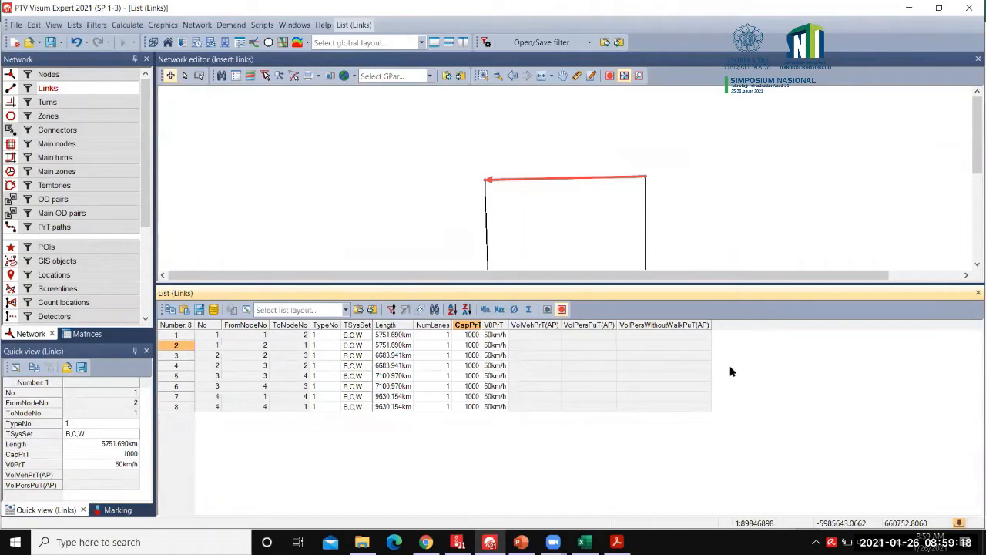
# Step: Add the t0-PrTSys attribute for C Car to the link list attributes and place it directly before v0 PrT
pyautogui.click(247, 311)
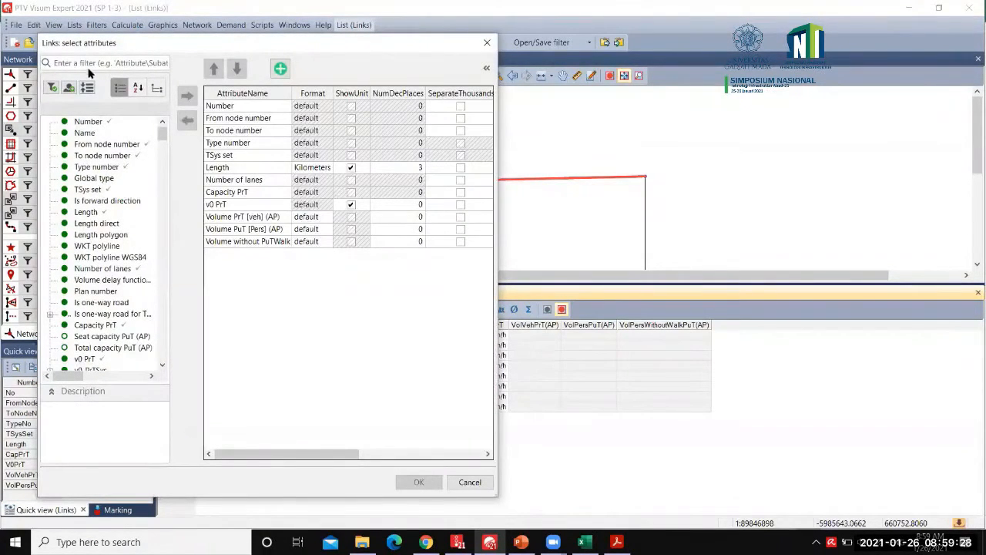
pyautogui.click(89, 64)
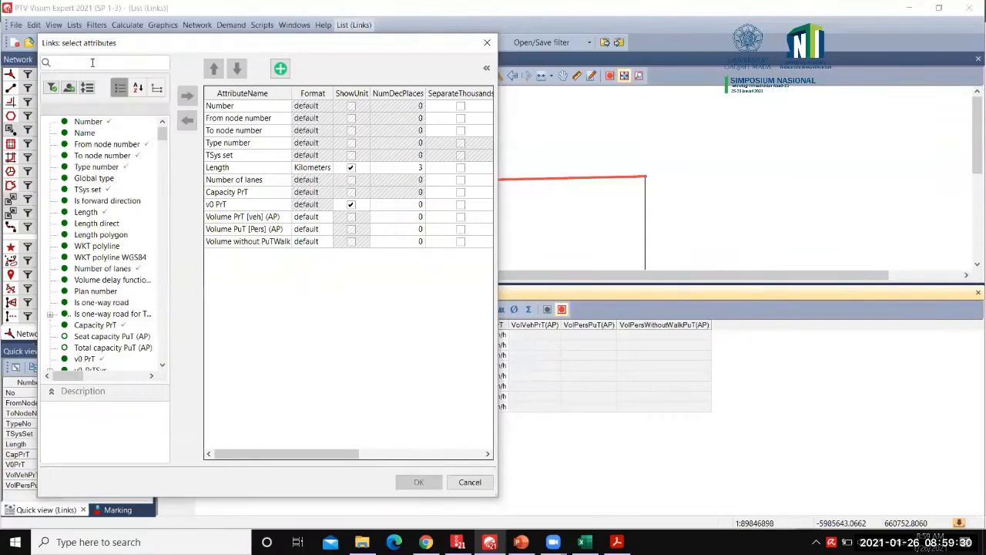
pyautogui.write('TO')
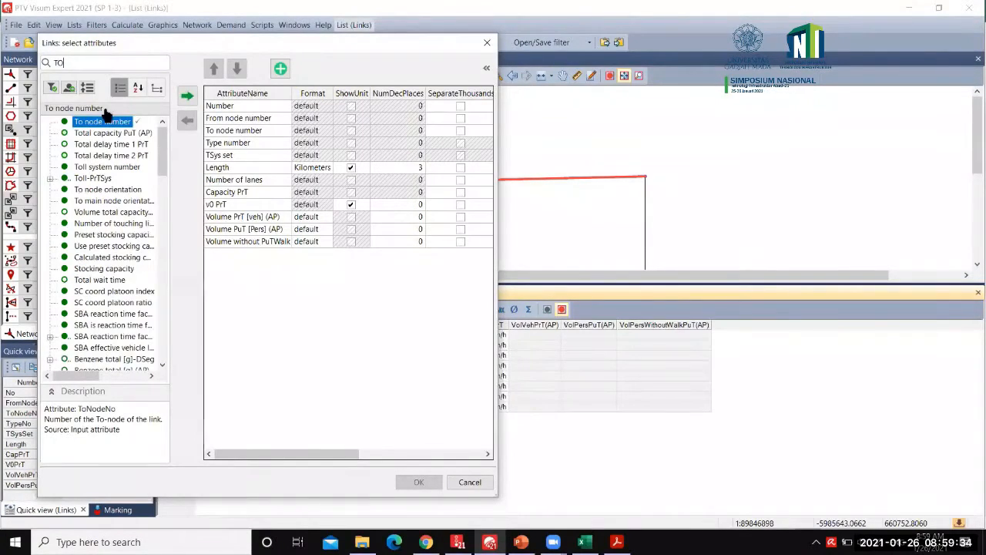
pyautogui.press('BackSpace')
pyautogui.write('0')
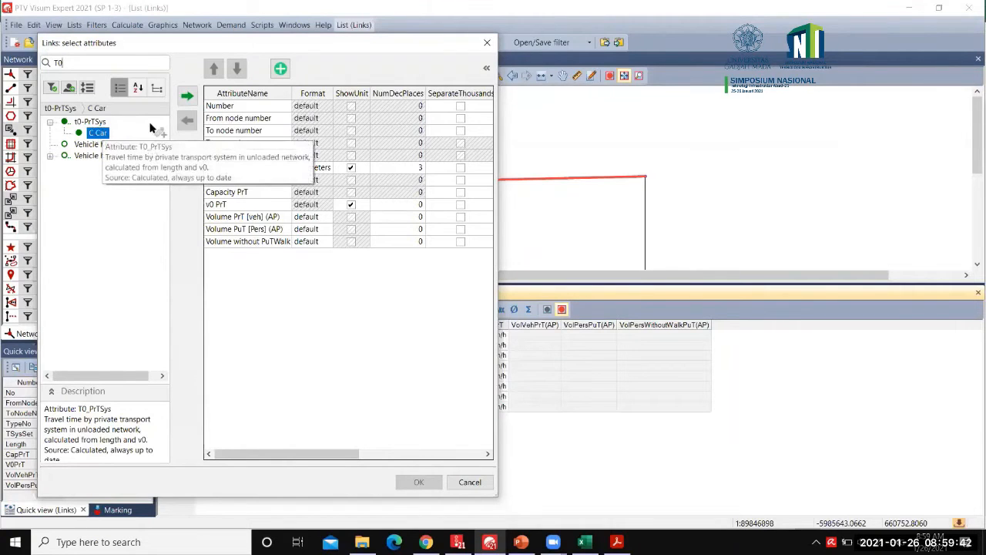
pyautogui.click(185, 98)
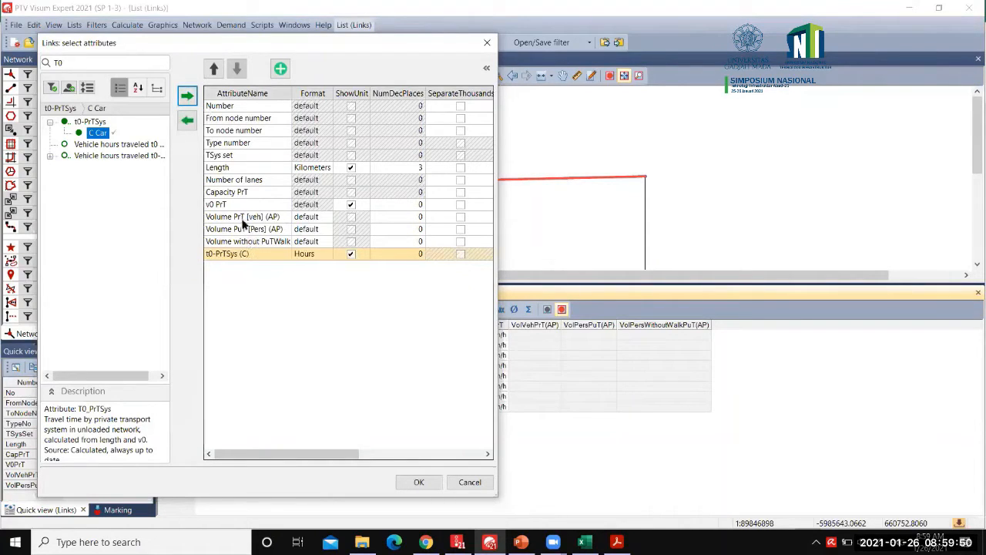
pyautogui.click(215, 70)
pyautogui.click(215, 69)
pyautogui.click(215, 70)
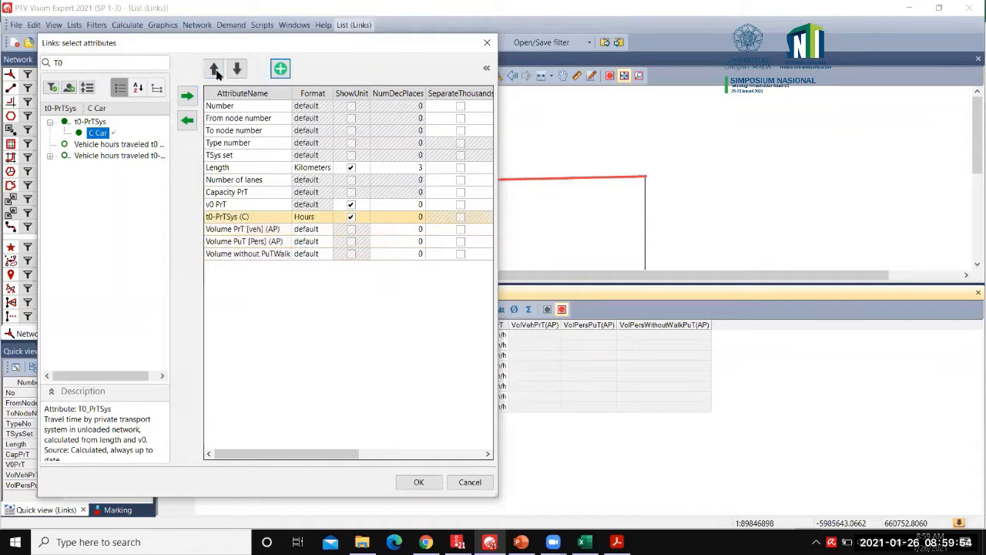
pyautogui.click(215, 69)
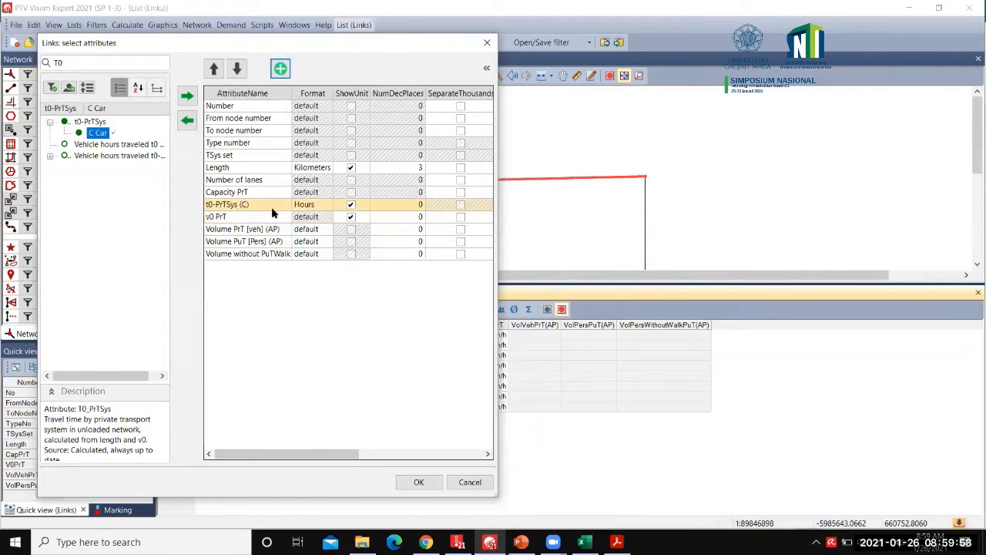
# Step: Set the t0-PrTSys (C) format to Minutes, apply the attribute selection and widen the T0_PrTSys(C) column to fit its values
pyautogui.click(326, 205)
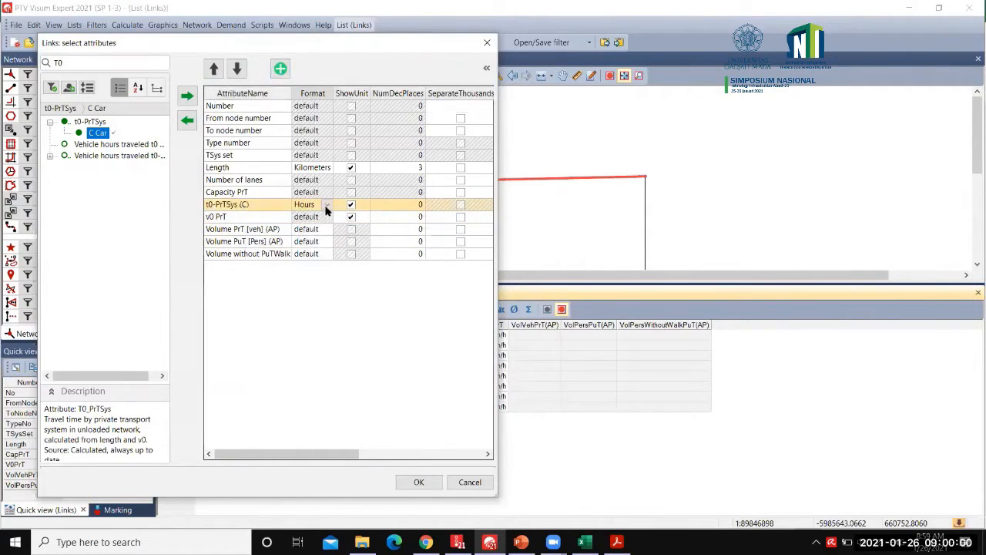
pyautogui.click(327, 205)
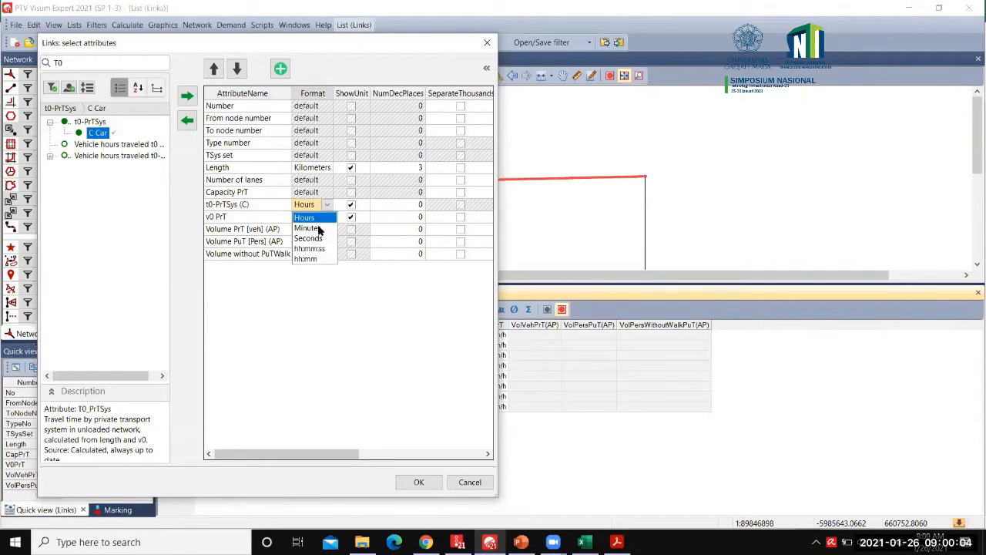
pyautogui.click(318, 229)
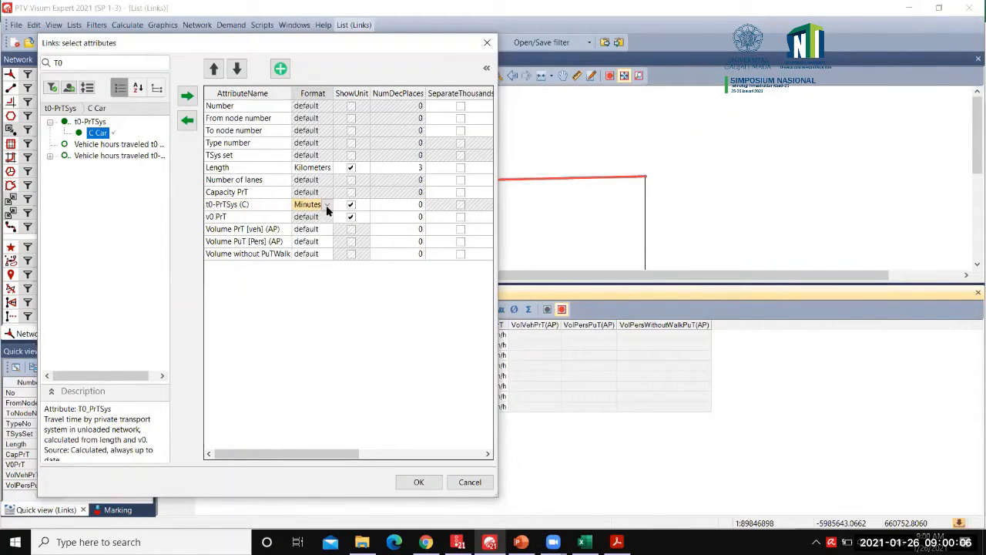
pyautogui.click(326, 207)
pyautogui.click(322, 231)
pyautogui.click(419, 483)
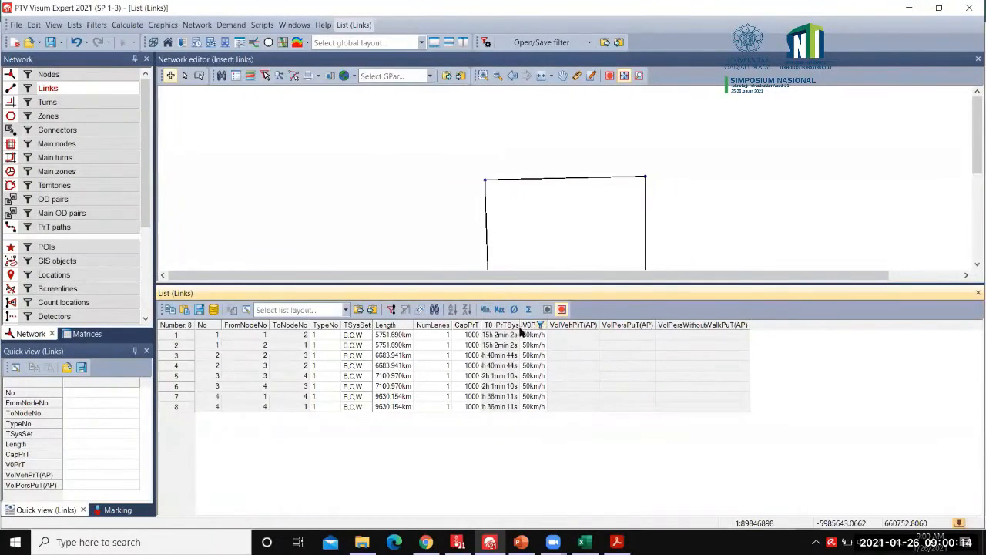
pyautogui.moveTo(521, 326); pyautogui.dragTo(540, 328)
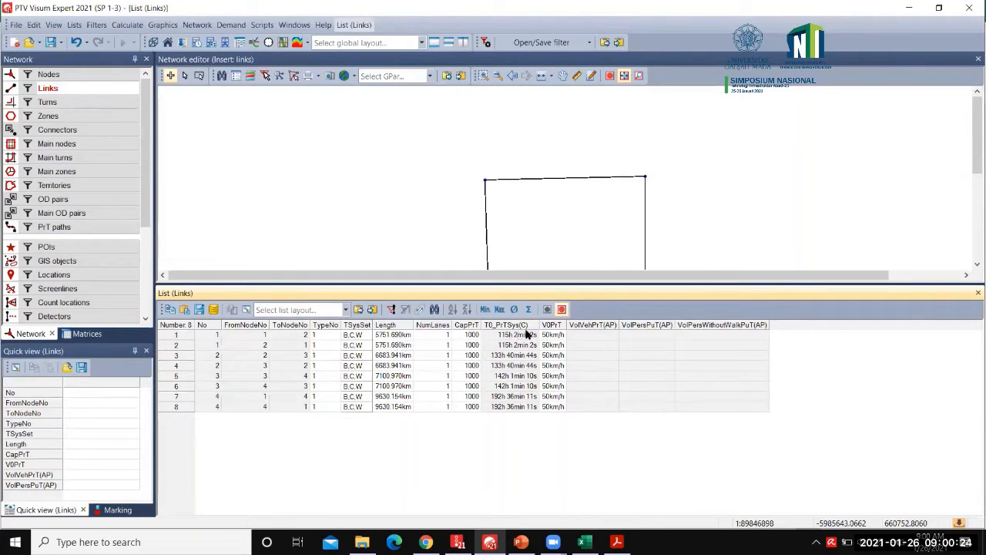
# Step: Check the link values in the Excel exercise, then set the length of both directions of the link between nodes 1 and 2 to 6 km
pyautogui.click(399, 339)
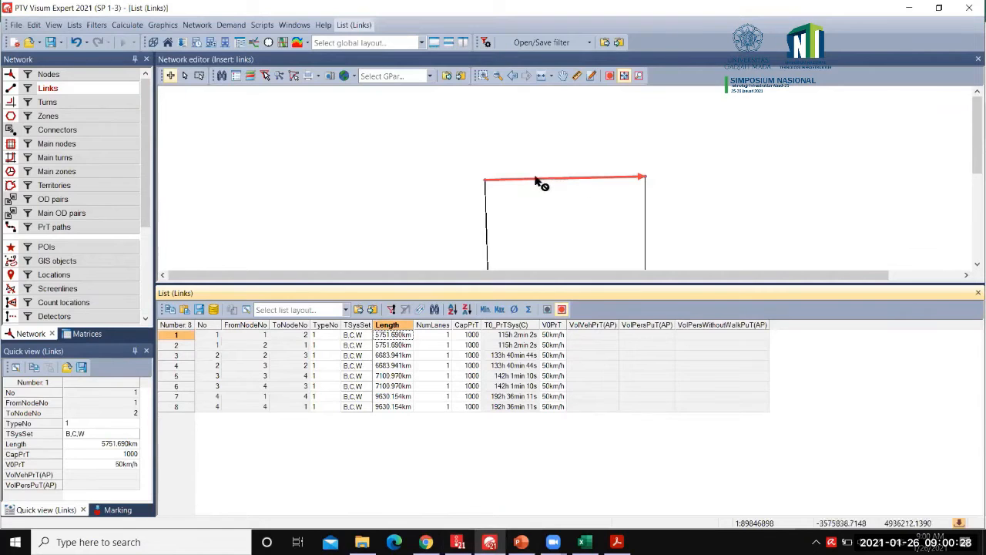
pyautogui.click(586, 542)
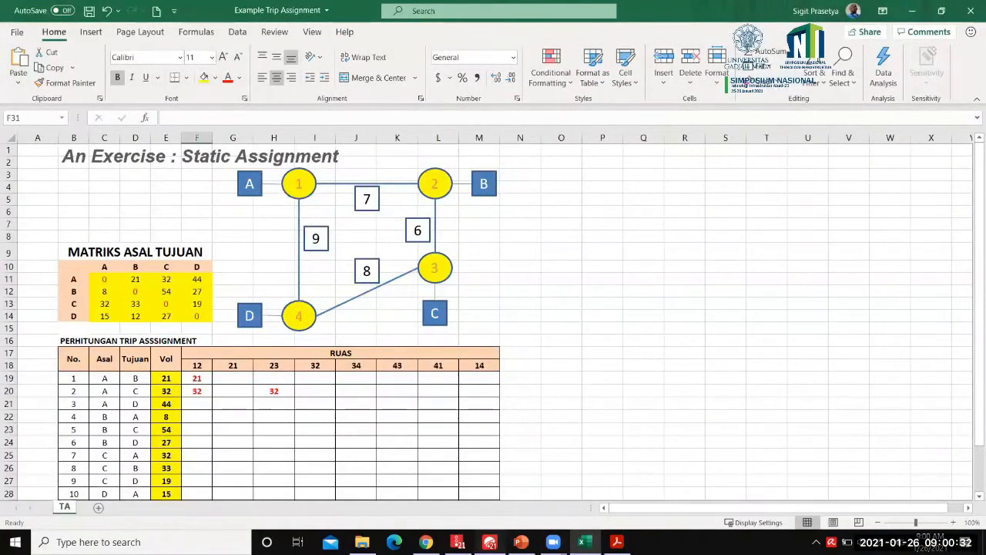
pyautogui.click(490, 541)
pyautogui.click(408, 336)
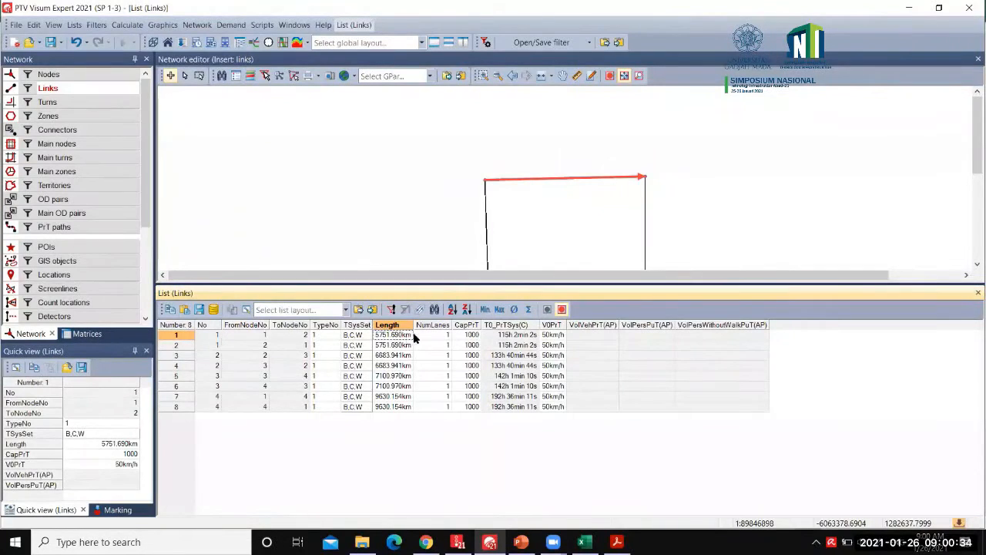
pyautogui.write('6')
pyautogui.press('Return')
pyautogui.write('6')
pyautogui.press('Return')
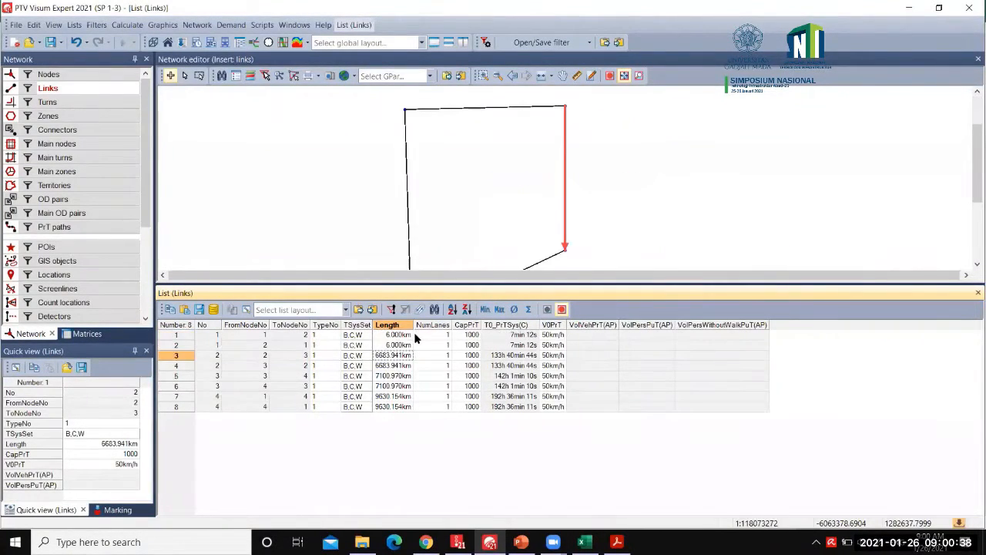
# Step: Set the private transport speed (V0PrT) to 51 km/h for both directions of the link between nodes 1 and 2
pyautogui.press('Up')
pyautogui.press('Right')
pyautogui.press('Right')
pyautogui.press('Right')
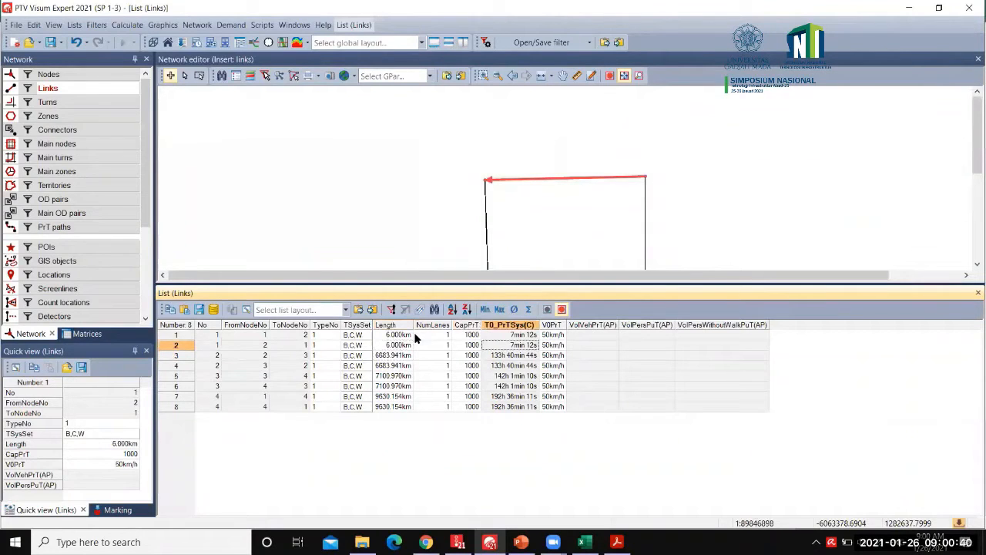
pyautogui.press('Right')
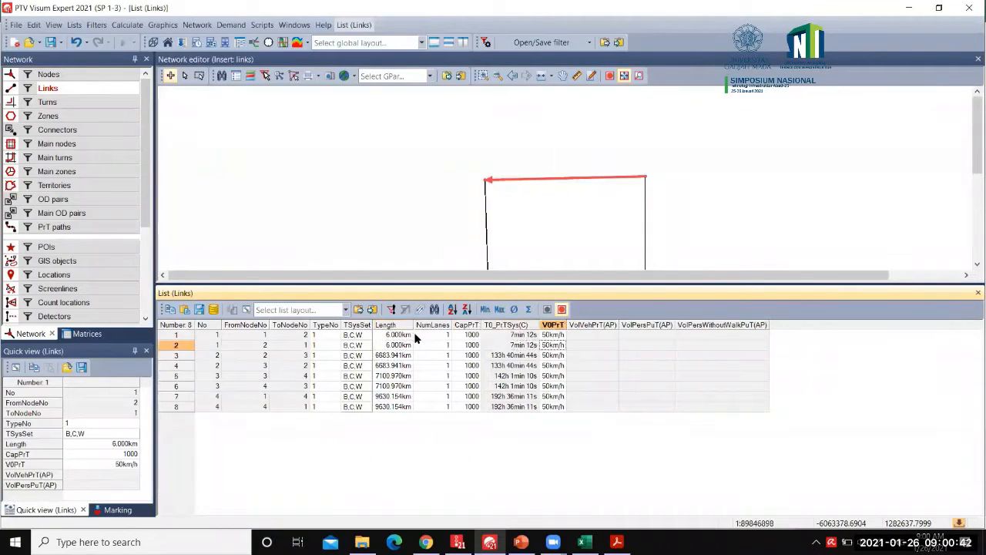
pyautogui.press('Up')
pyautogui.write('51')
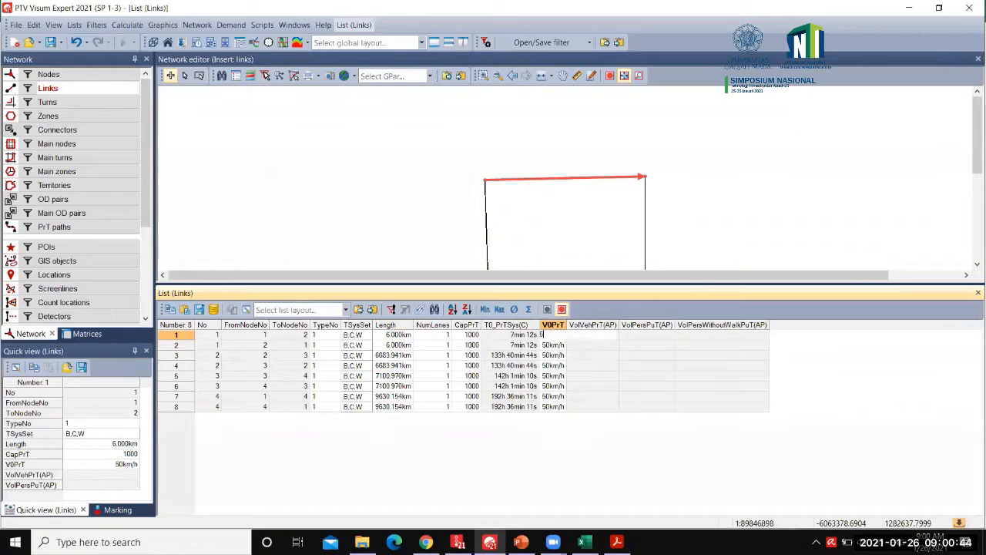
pyautogui.press('Return')
pyautogui.write('51')
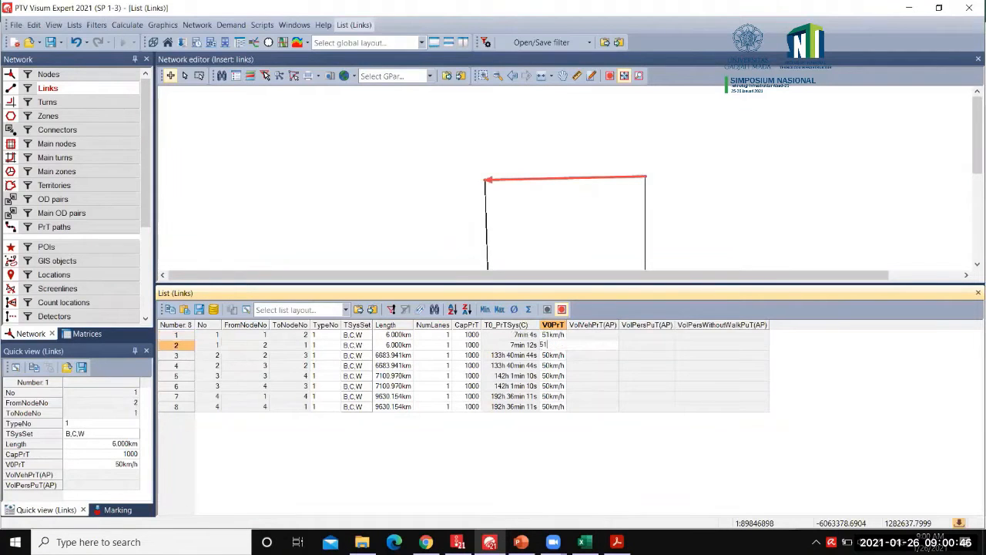
pyautogui.press('Return')
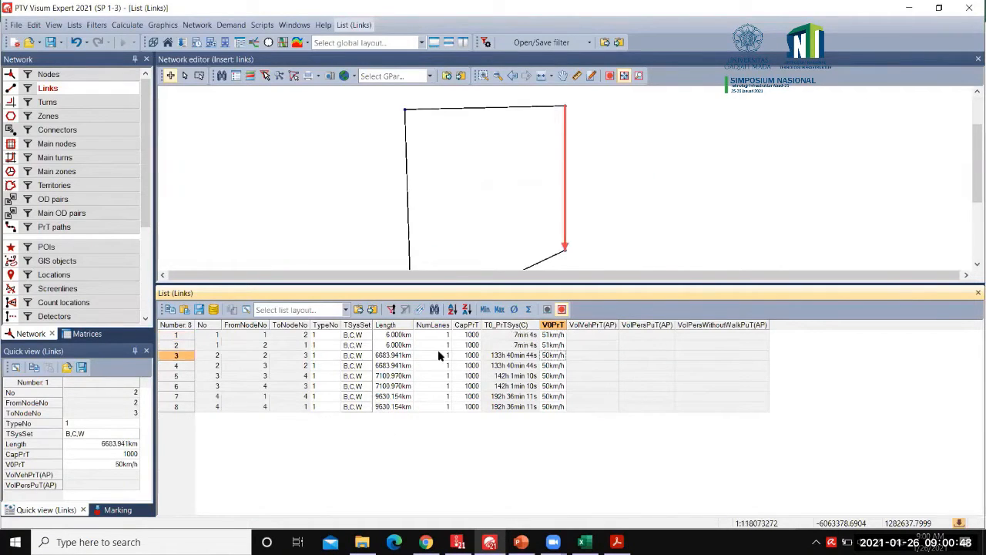
# Step: Set the length of both directions of the link between nodes 2 and 3 to 6 km in the link list
pyautogui.click(175, 337)
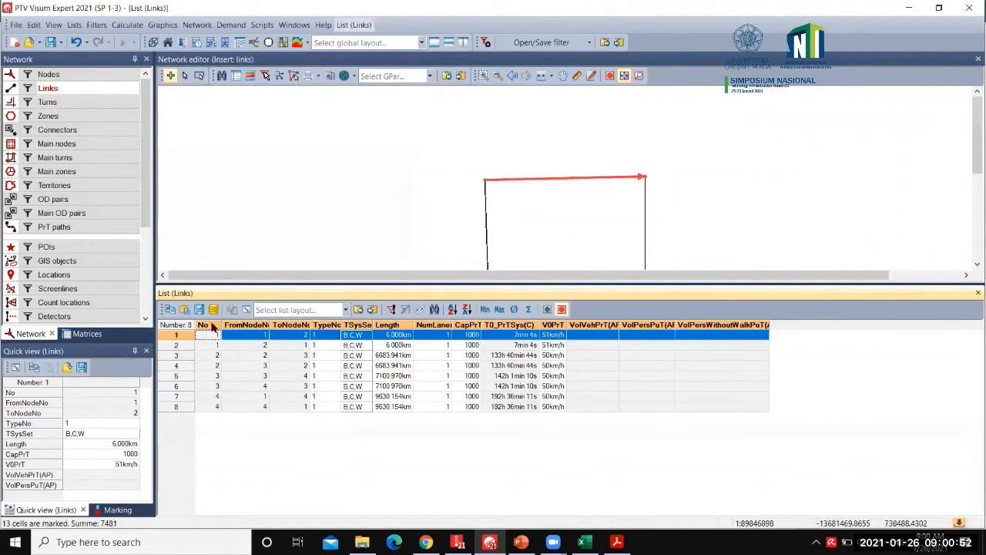
pyautogui.click(178, 347)
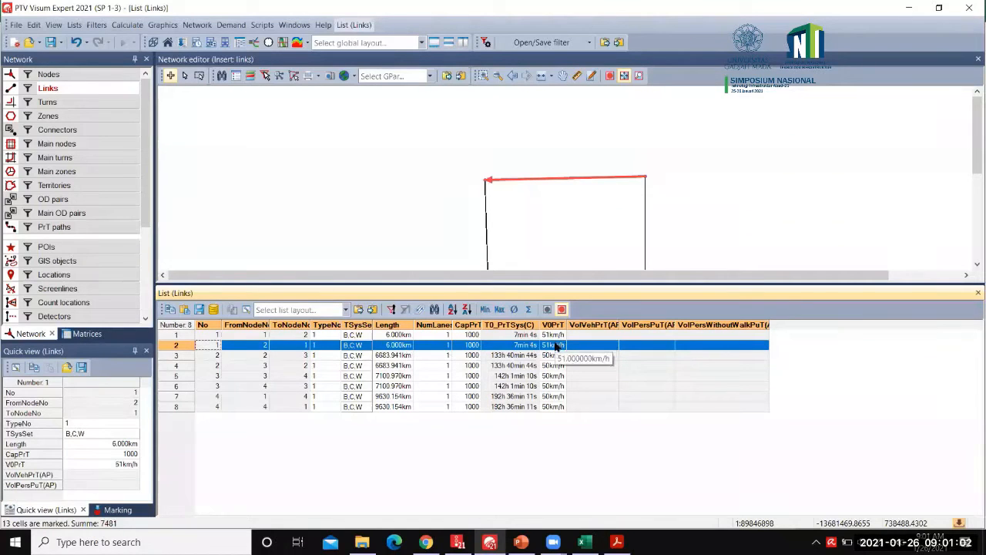
pyautogui.click(176, 359)
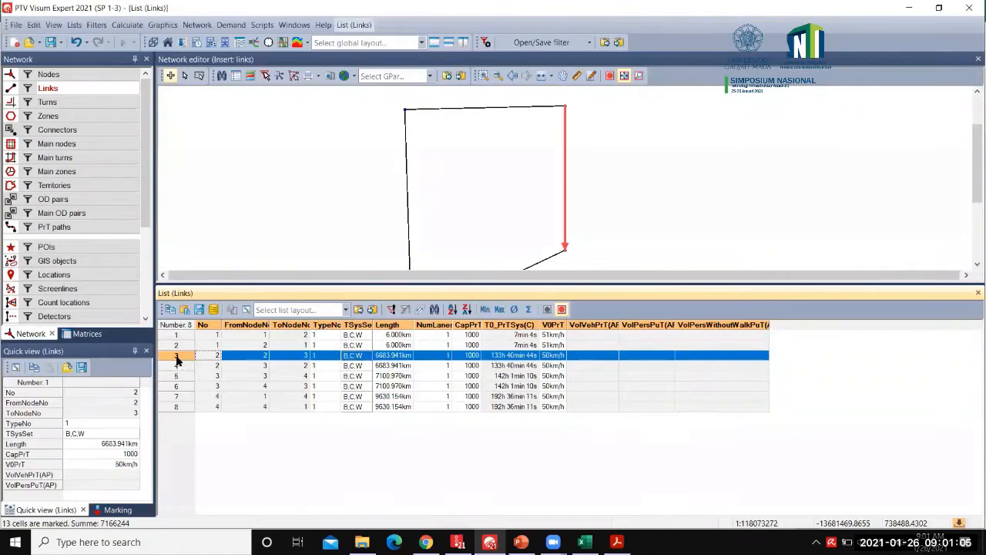
pyautogui.click(393, 358)
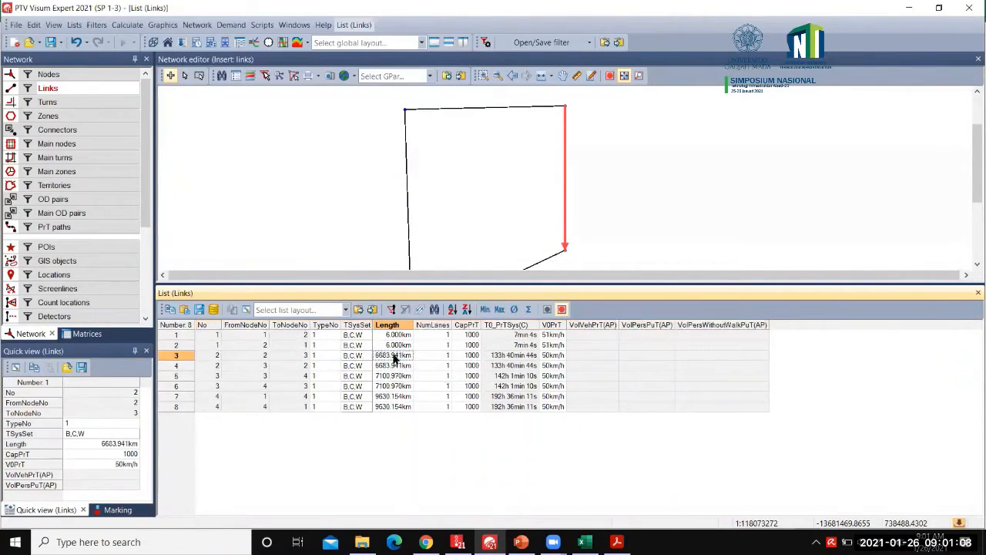
pyautogui.write('6')
pyautogui.press('Return')
pyautogui.write('6')
pyautogui.press('Return')
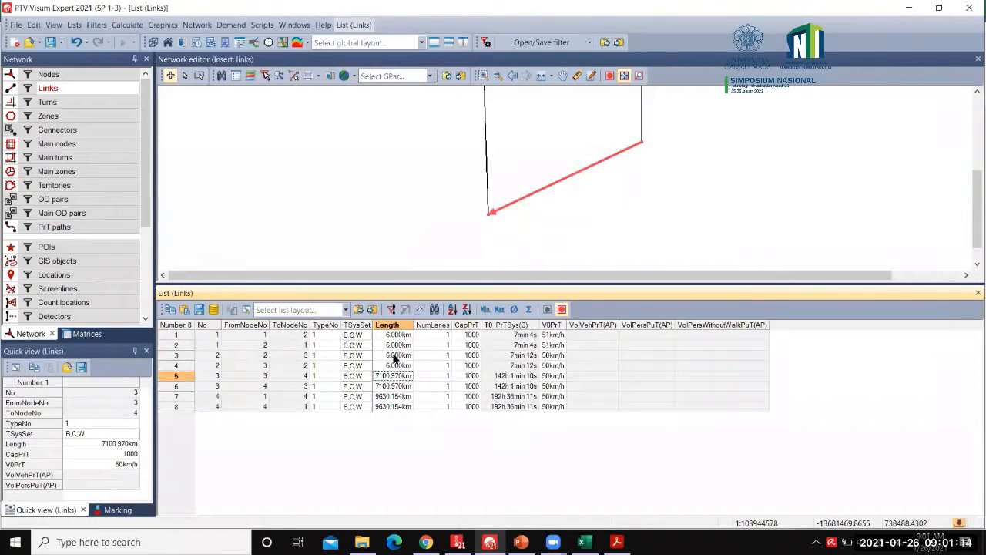
# Step: Set V0PrT to 60 km/h for both directions of the link between nodes 2 and 3
pyautogui.click(394, 358)
pyautogui.press('Right')
pyautogui.press('Right')
pyautogui.press('Right')
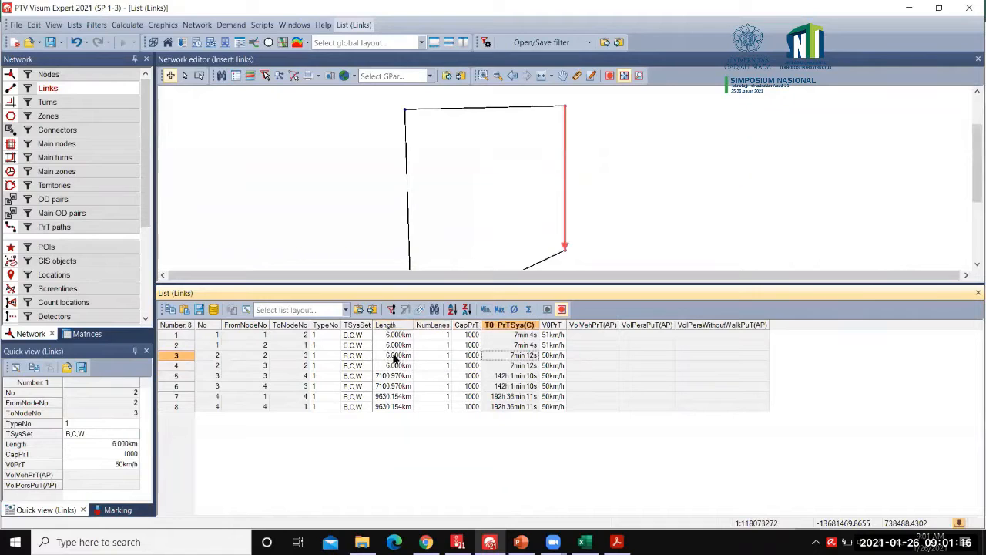
pyautogui.press('Right')
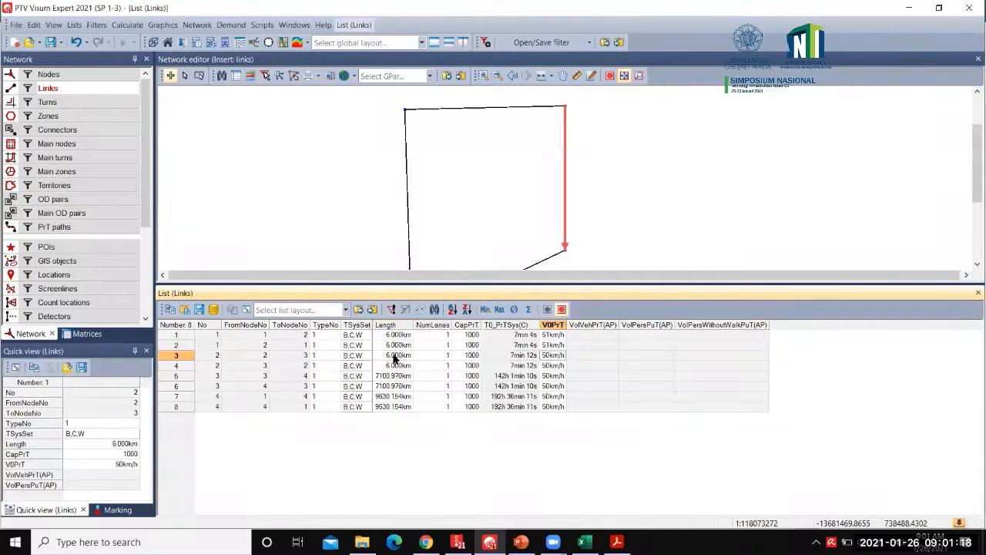
pyautogui.write('60')
pyautogui.press('Return')
pyautogui.write('60')
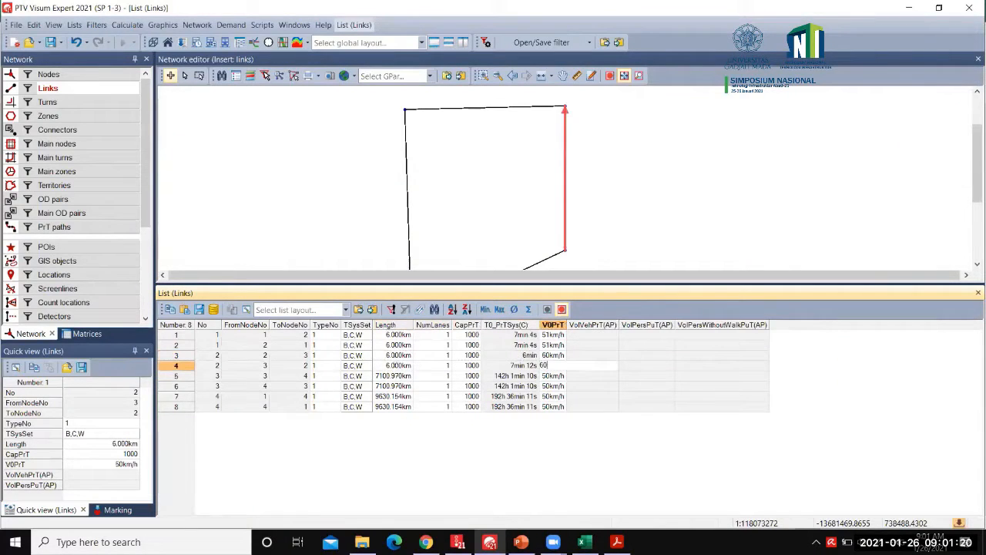
pyautogui.press('Return')
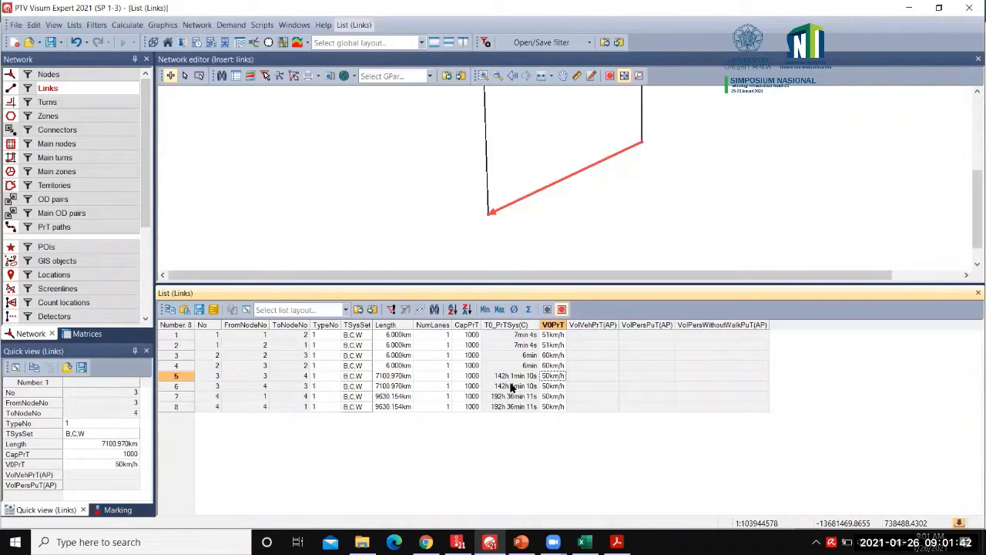
# Step: Set the length of both directions of the link between nodes 3 and 4 to 6 km
pyautogui.click(412, 377)
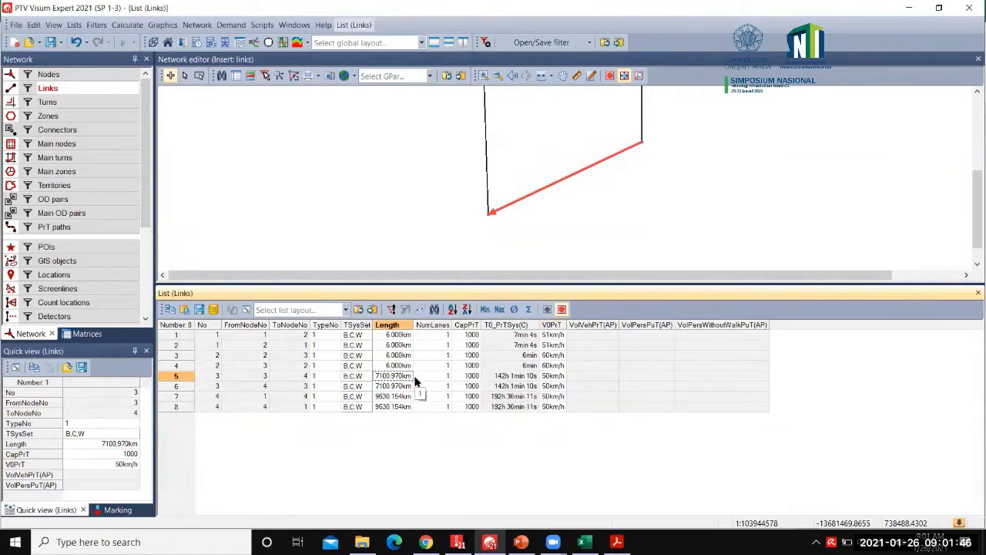
pyautogui.write('6')
pyautogui.press('Return')
pyautogui.write('6')
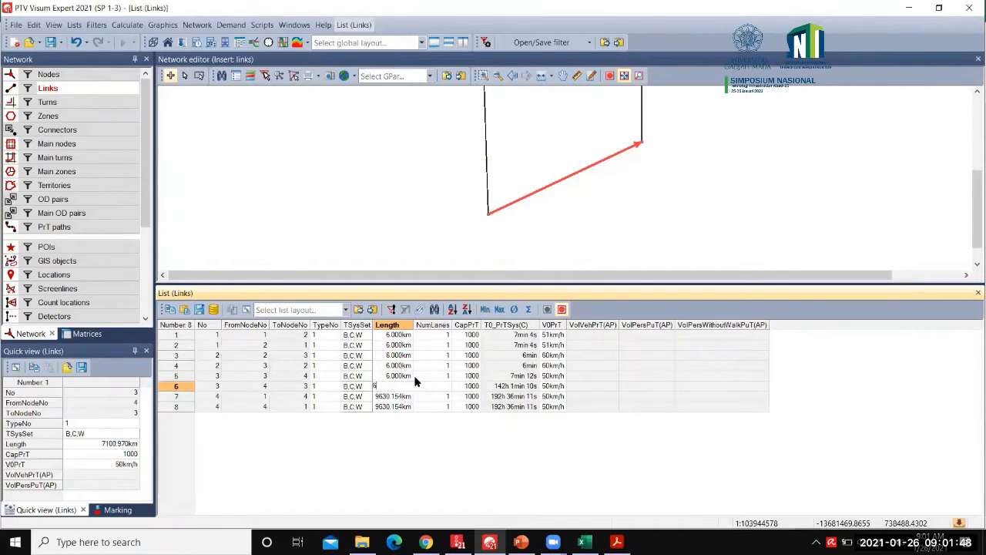
pyautogui.press('Return')
# Step: Set V0PrT to 45 km/h for both directions of the link between nodes 3 and 4
pyautogui.press('Up')
pyautogui.press('Up')
pyautogui.press('Right')
pyautogui.press('Right')
pyautogui.press('Right')
pyautogui.press('Right')
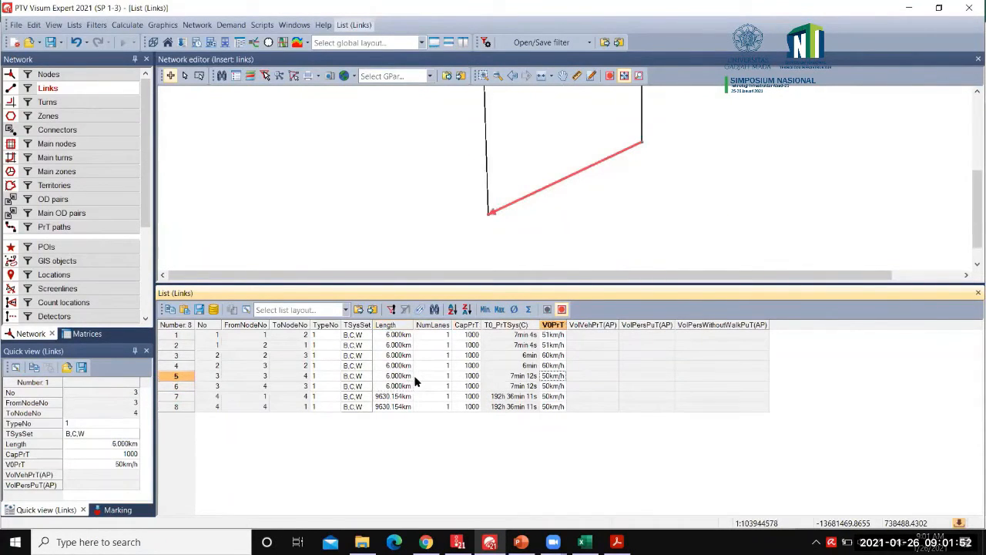
pyautogui.write('45')
pyautogui.press('Return')
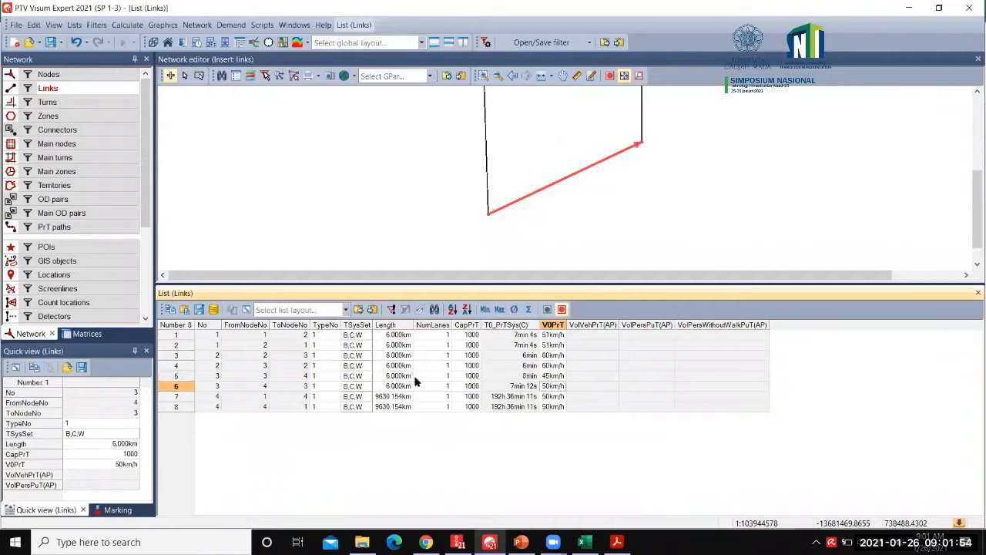
pyautogui.write('45')
pyautogui.press('Return')
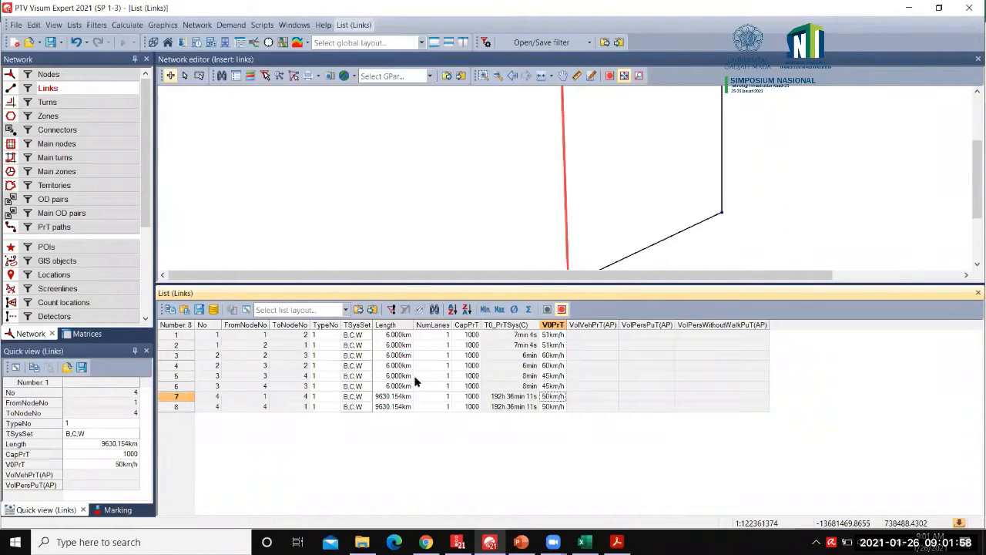
# Step: Enlarge the network editor area and set the length of both directions of the link between nodes 1 and 4 to 8 km
pyautogui.press('Left')
pyautogui.press('Left')
pyautogui.press('Left')
pyautogui.press('Left')
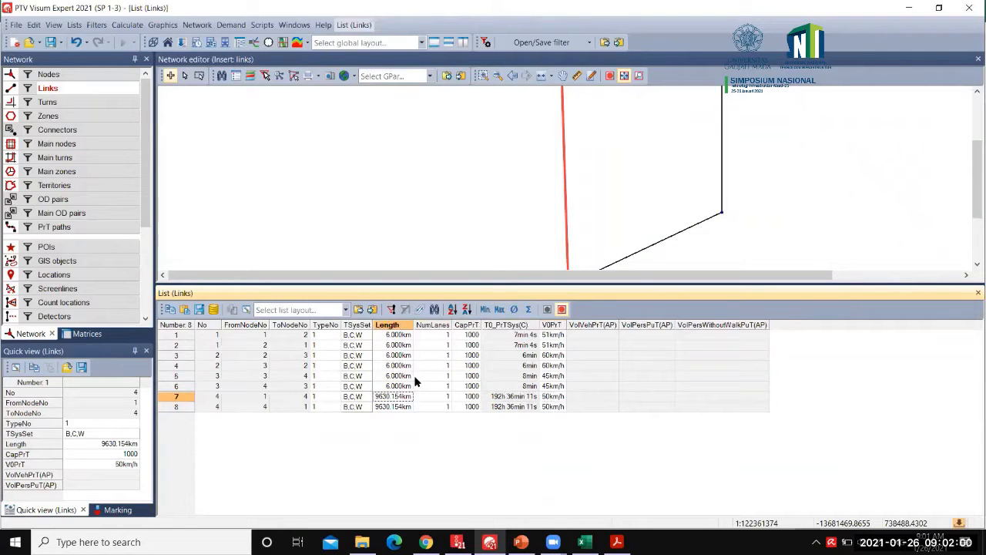
pyautogui.moveTo(514, 284); pyautogui.dragTo(513, 345)
pyautogui.scroll(-4, 498, 273)
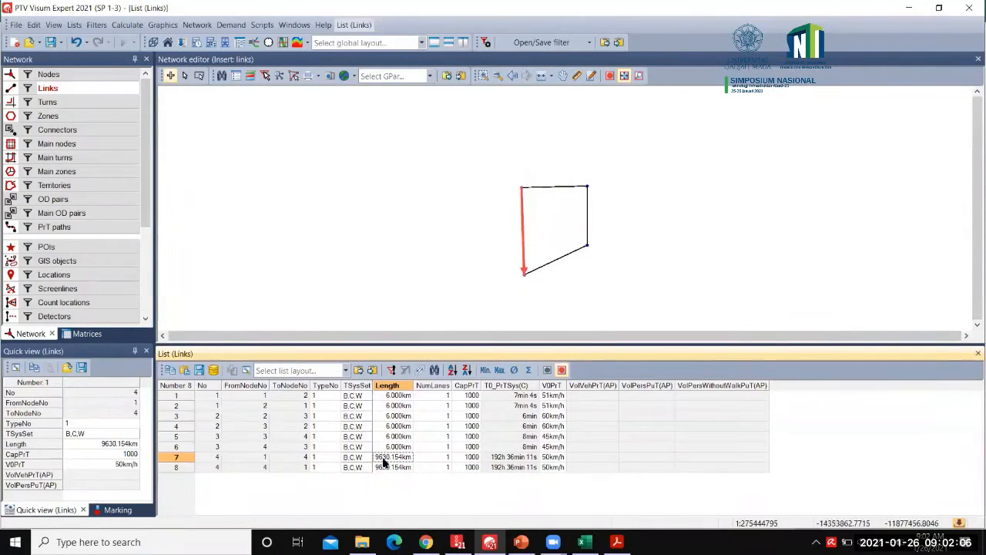
pyautogui.write('8')
pyautogui.press('Return')
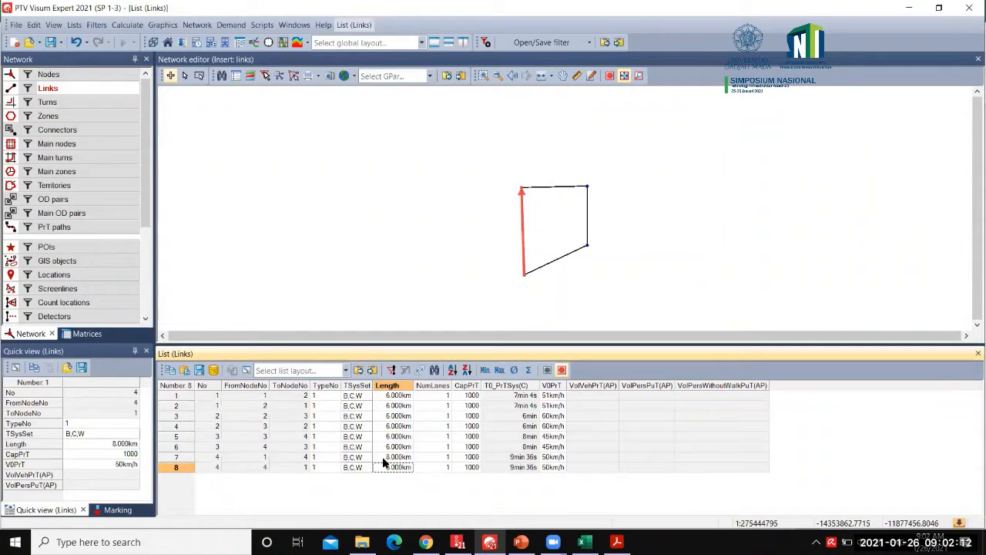
# Step: Set V0PrT to 53 km/h for both directions of the link between nodes 1 and 4
pyautogui.press('Right')
pyautogui.press('Right')
pyautogui.press('Right')
pyautogui.press('Right')
pyautogui.press('Up')
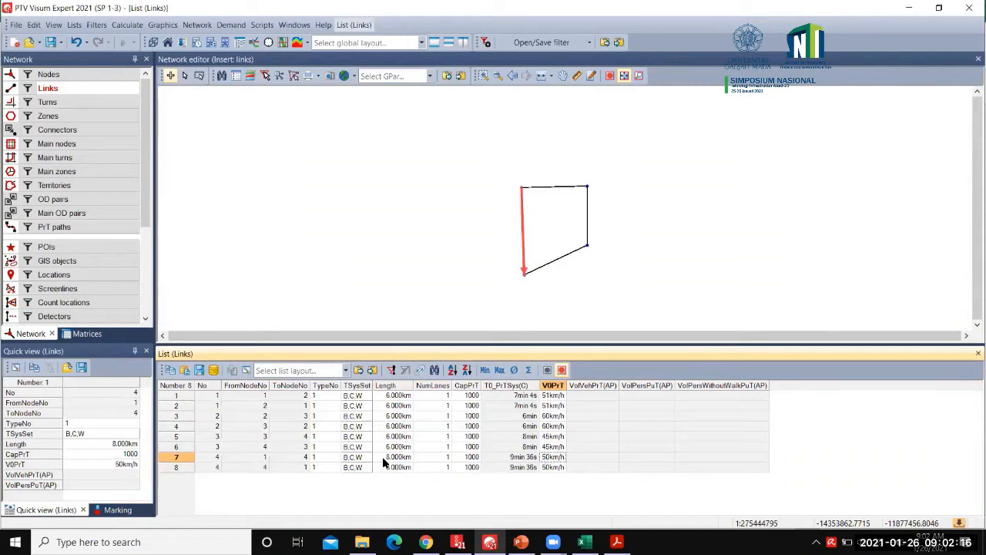
pyautogui.write('53')
pyautogui.press('Return')
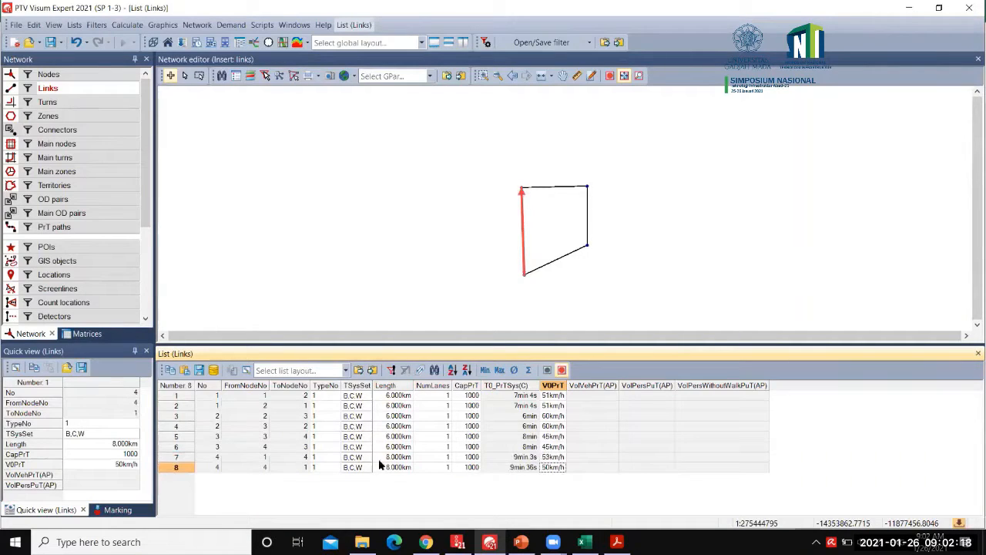
pyautogui.write('53')
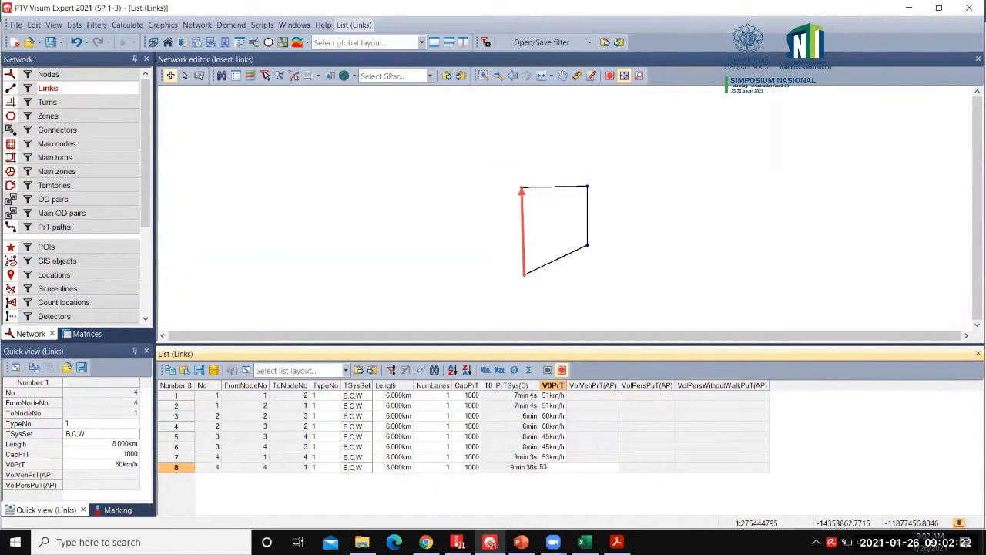
pyautogui.press('Return')
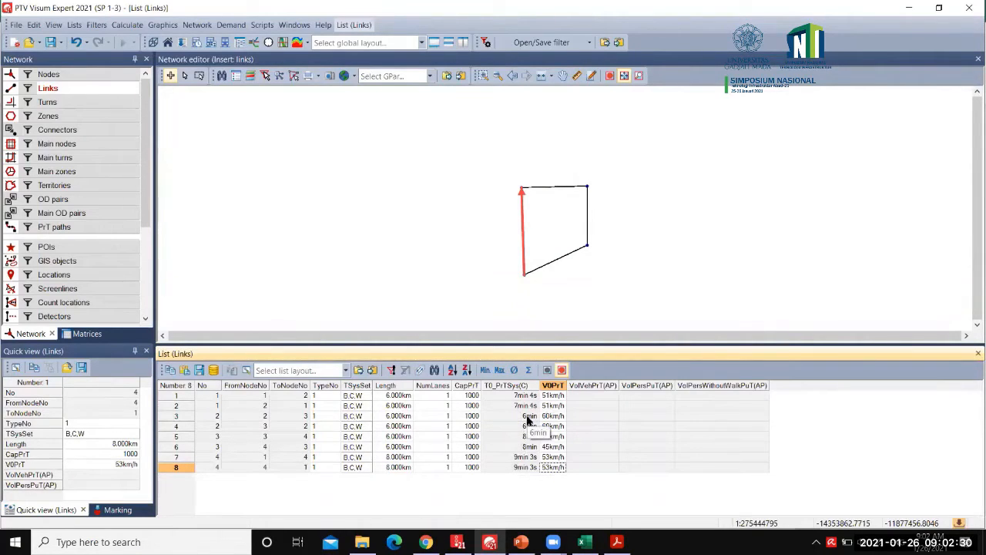
# Step: Compare the link travel times with the network diagram in the Example Trip Assignment workbook in Excel and return to PTV Visum
pyautogui.click(585, 541)
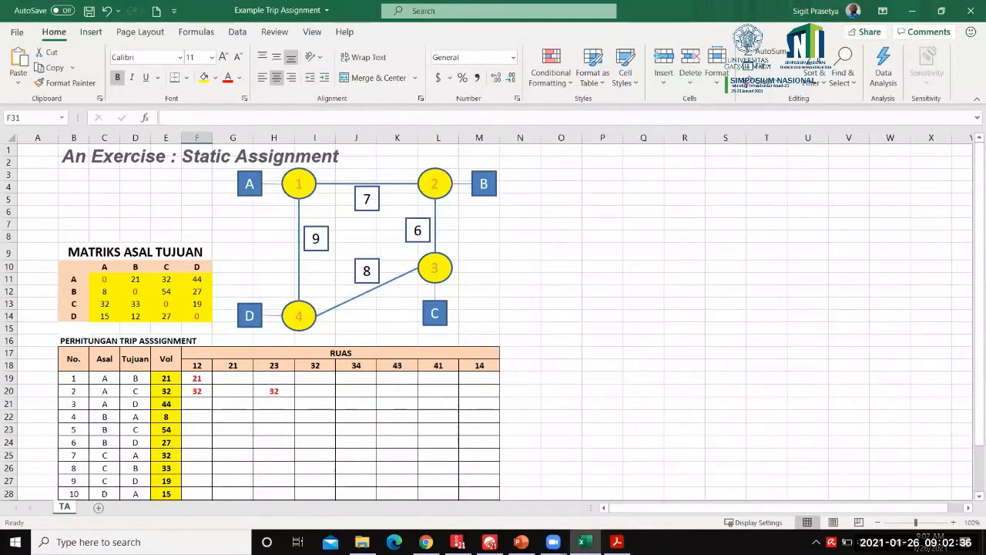
pyautogui.moveTo(616, 542)
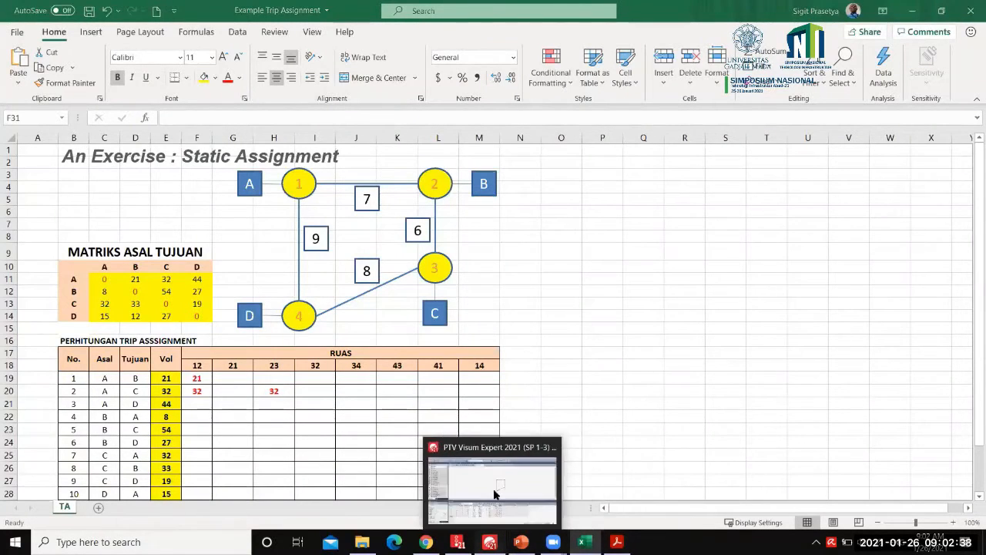
pyautogui.click(496, 489)
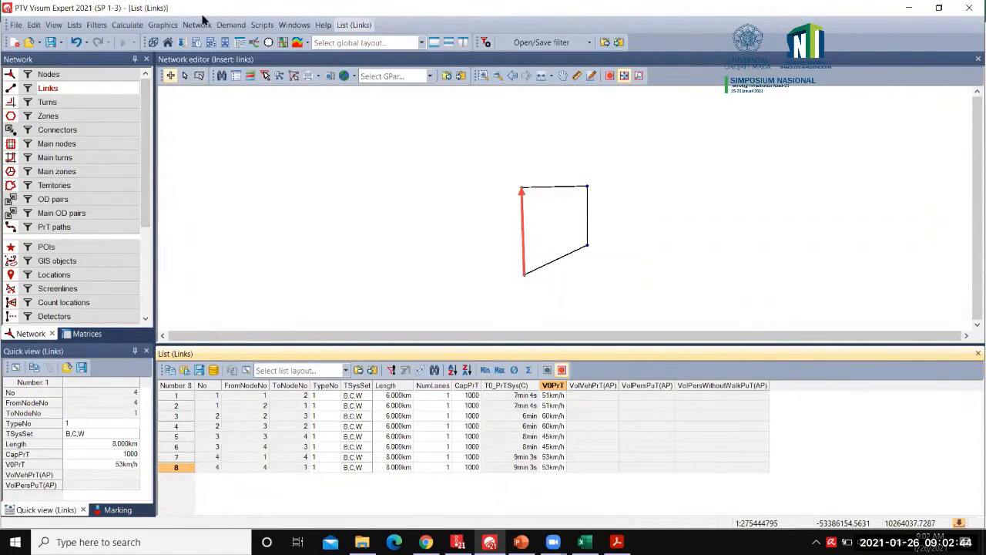
# Step: Save the network version as LANTIHAN 01 in the Modul Visum folder of Mini Training SNTI UGM 2021
pyautogui.click(14, 28)
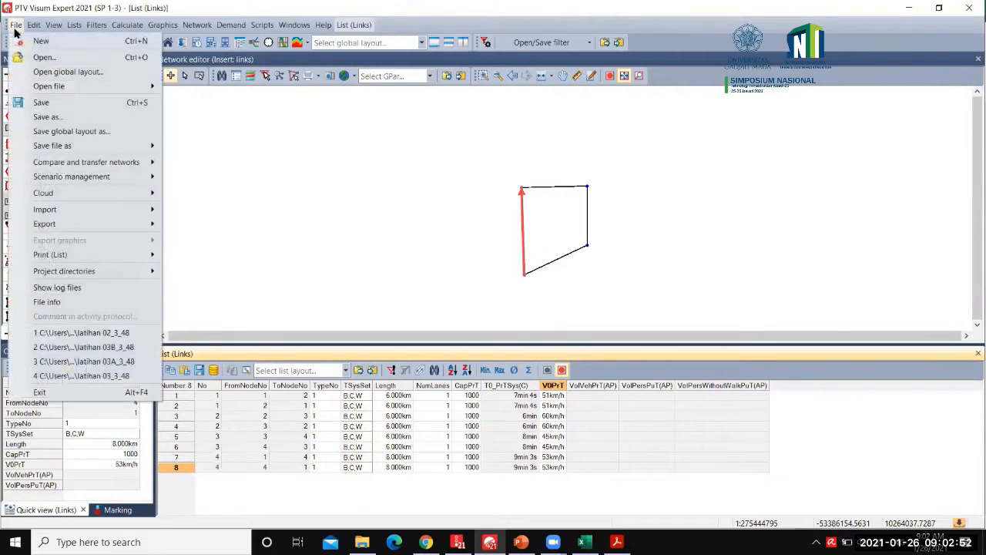
pyautogui.click(83, 117)
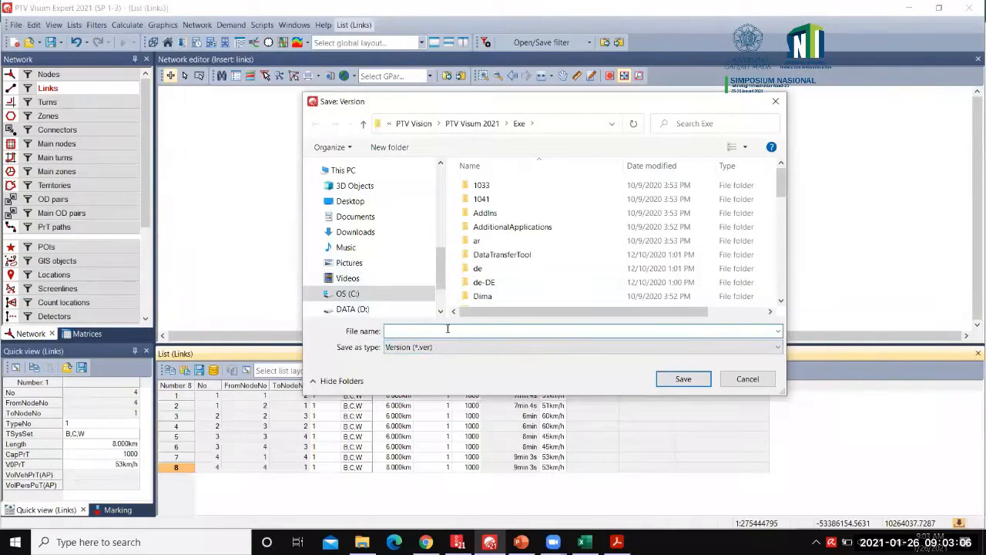
pyautogui.write('LANTIHAN 01')
pyautogui.scroll(5, 392, 255)
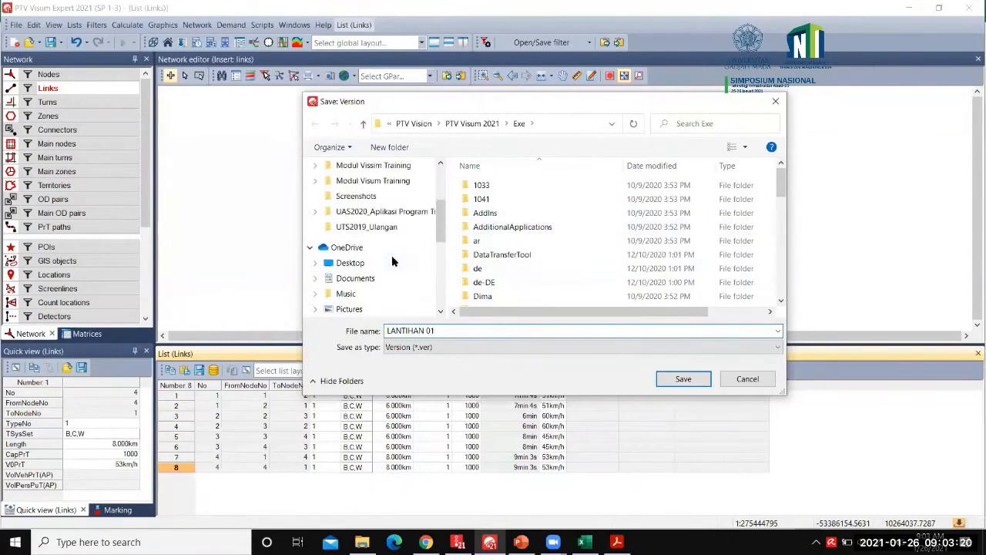
pyautogui.scroll(3, 394, 263)
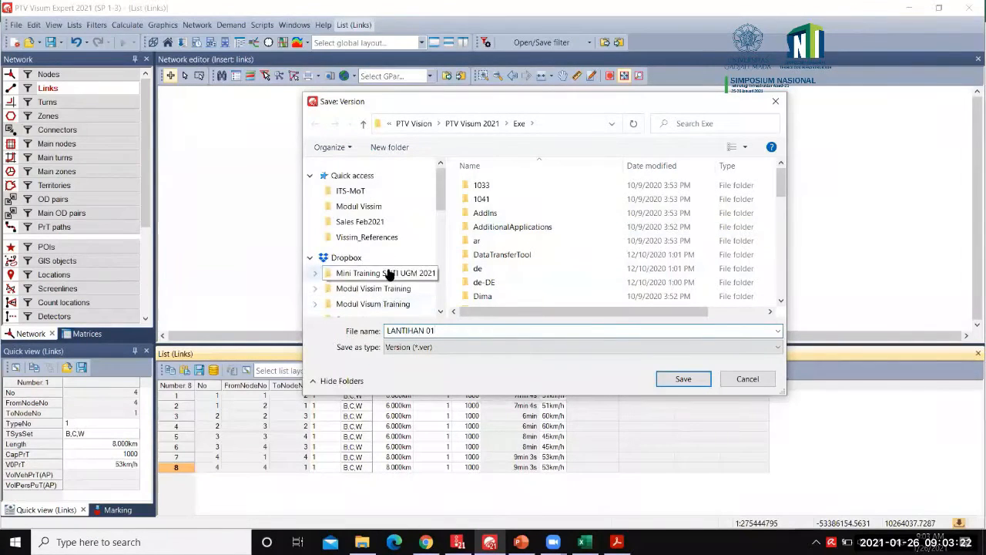
pyautogui.click(392, 273)
pyautogui.doubleClick(495, 201)
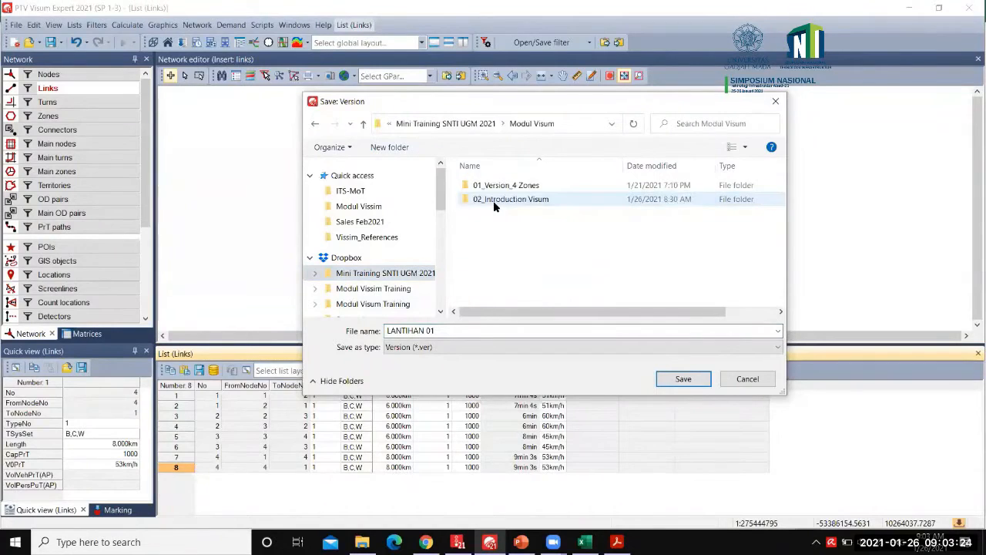
pyautogui.doubleClick(503, 185)
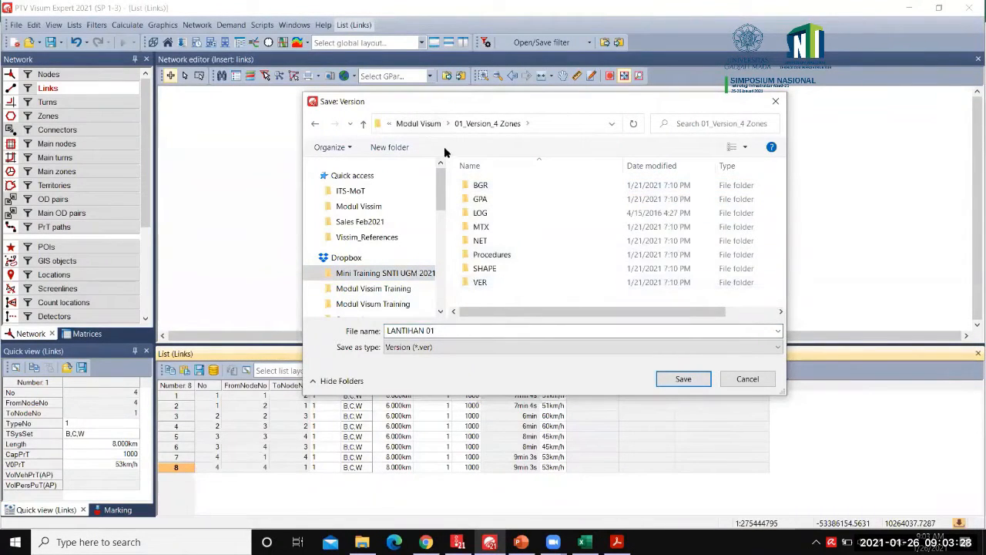
pyautogui.click(420, 123)
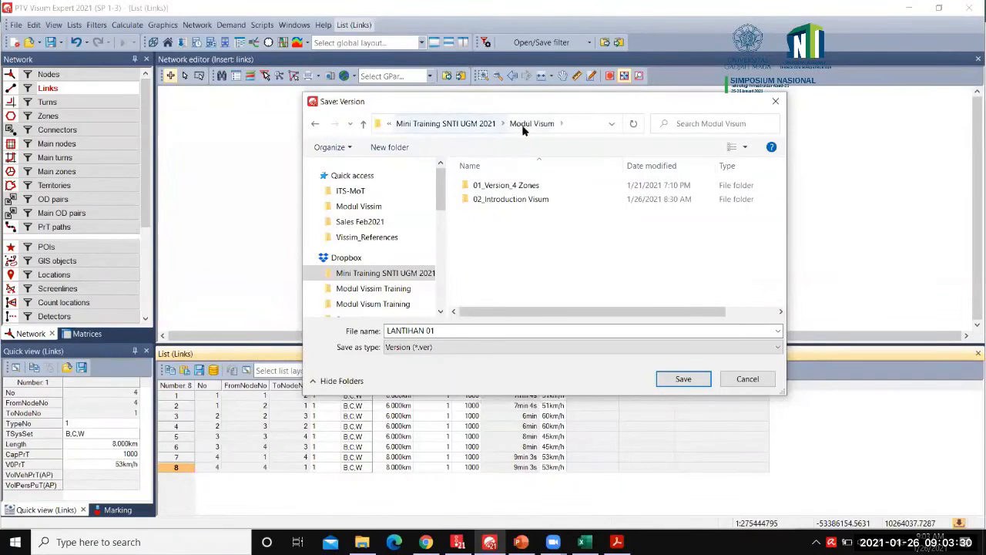
pyautogui.click(669, 378)
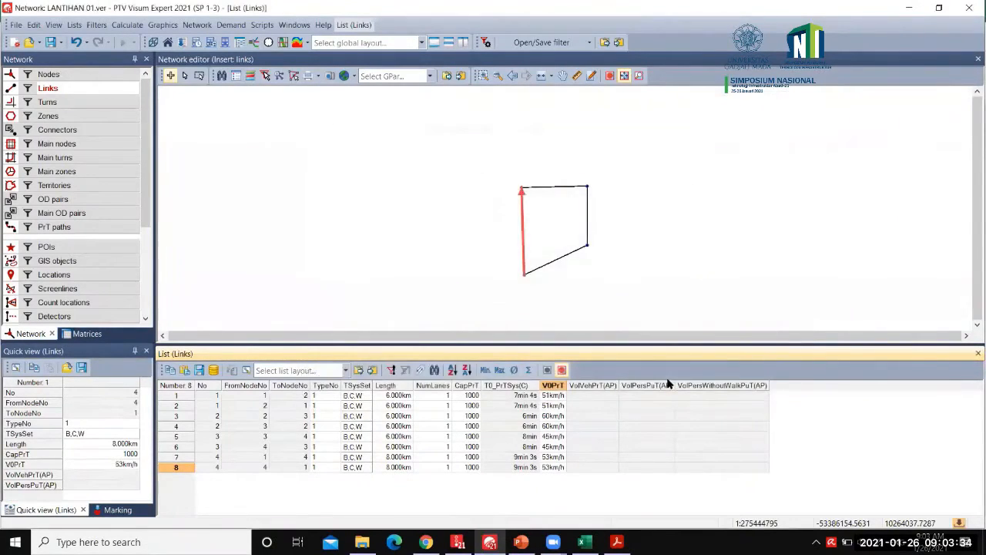
pyautogui.click(15, 24)
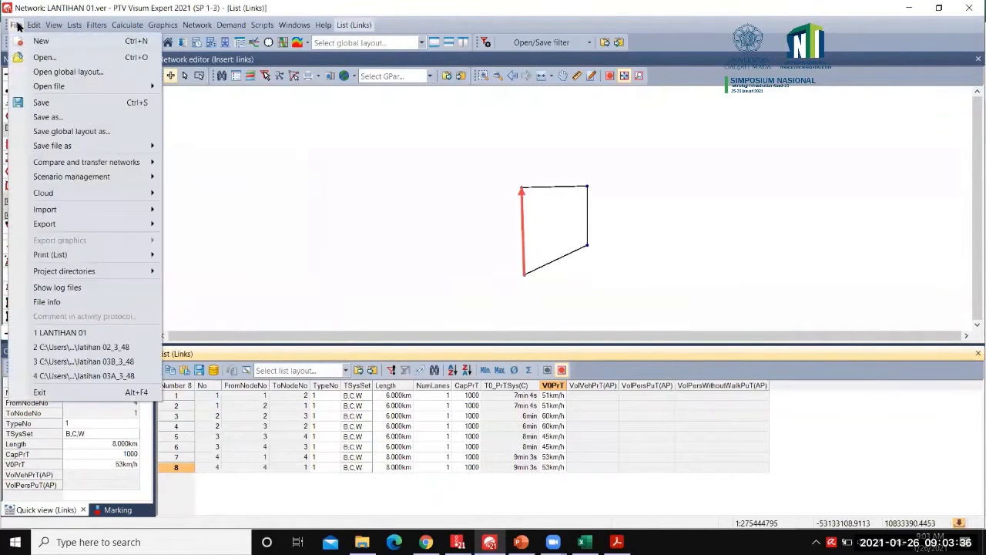
pyautogui.click(43, 117)
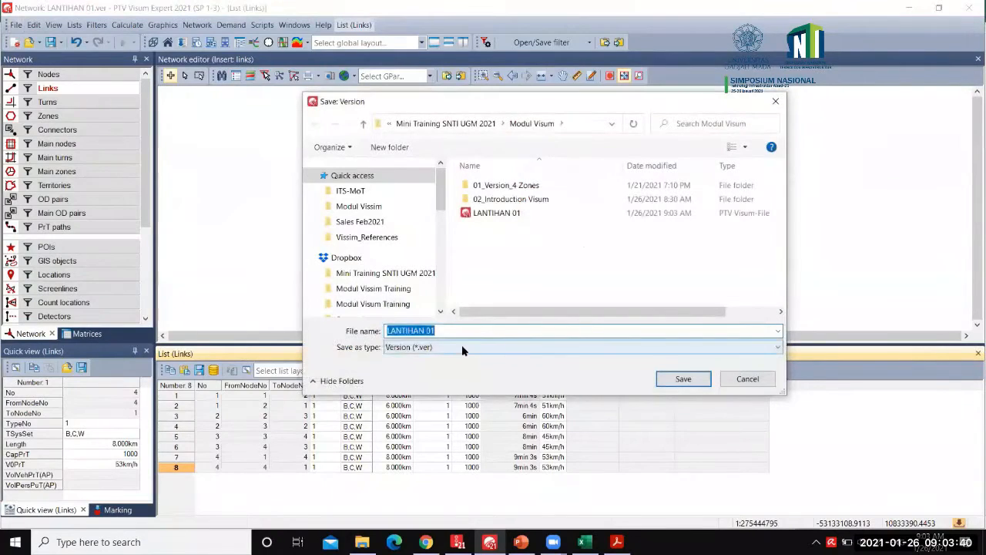
pyautogui.click(461, 347)
pyautogui.click(462, 348)
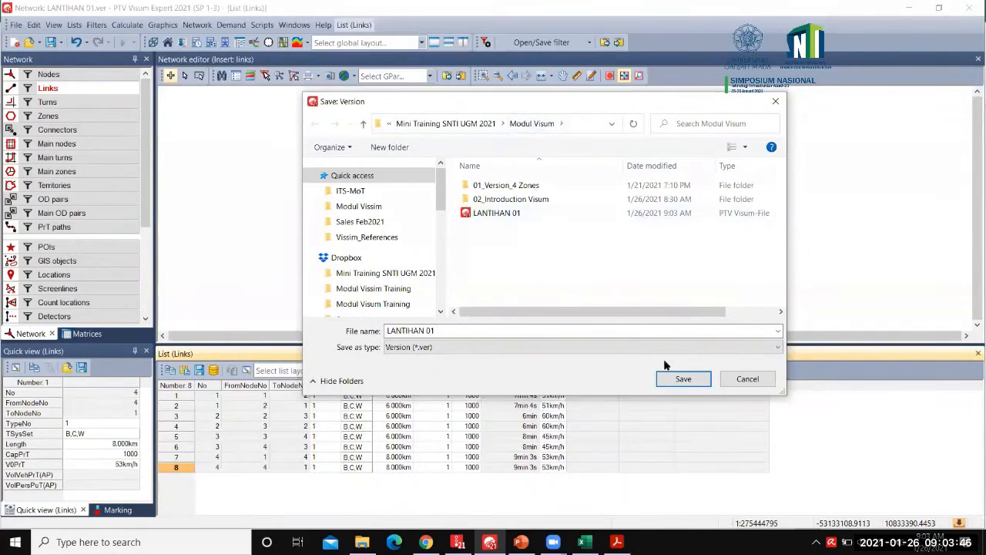
pyautogui.click(759, 382)
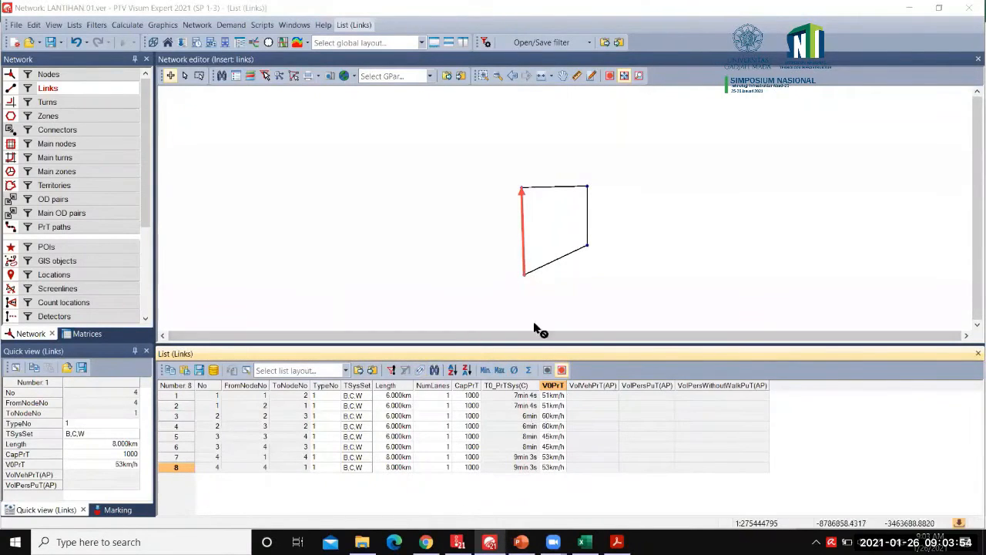
# Step: Enlarge the network editor and insert a zone beside node 1 with a boundary polygon of about 15.6 million km² around the node
pyautogui.click(61, 119)
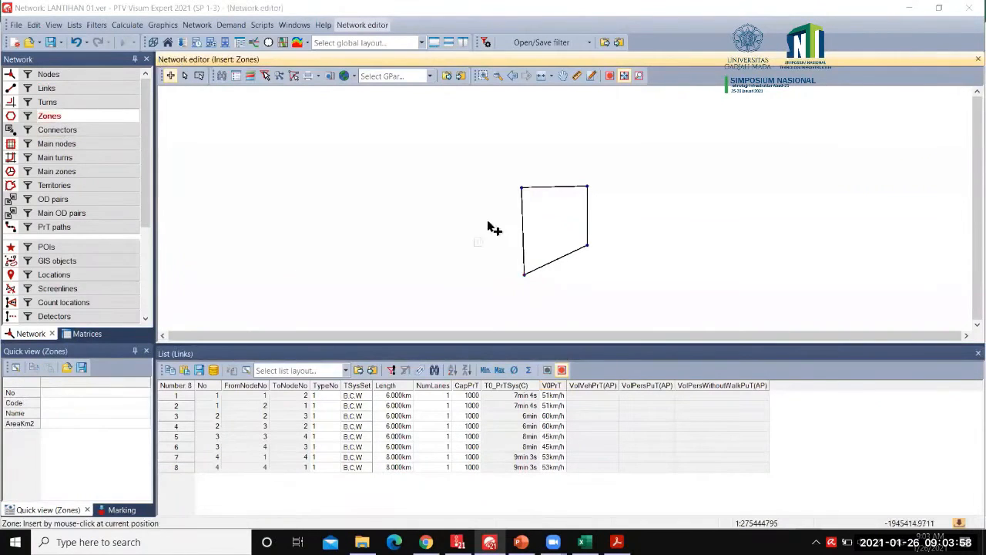
pyautogui.scroll(2, 524, 191)
pyautogui.scroll(-1, 493, 188)
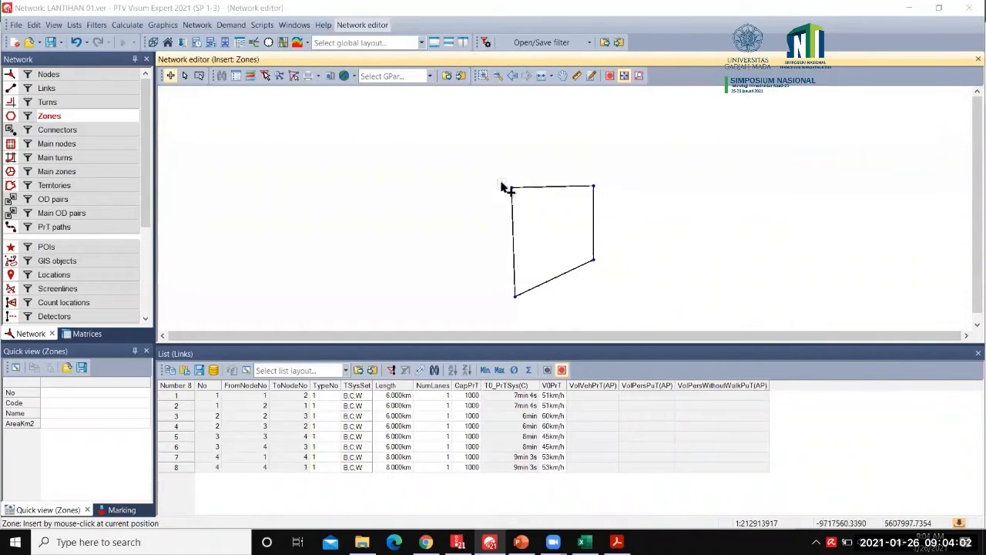
pyautogui.scroll(2, 505, 189)
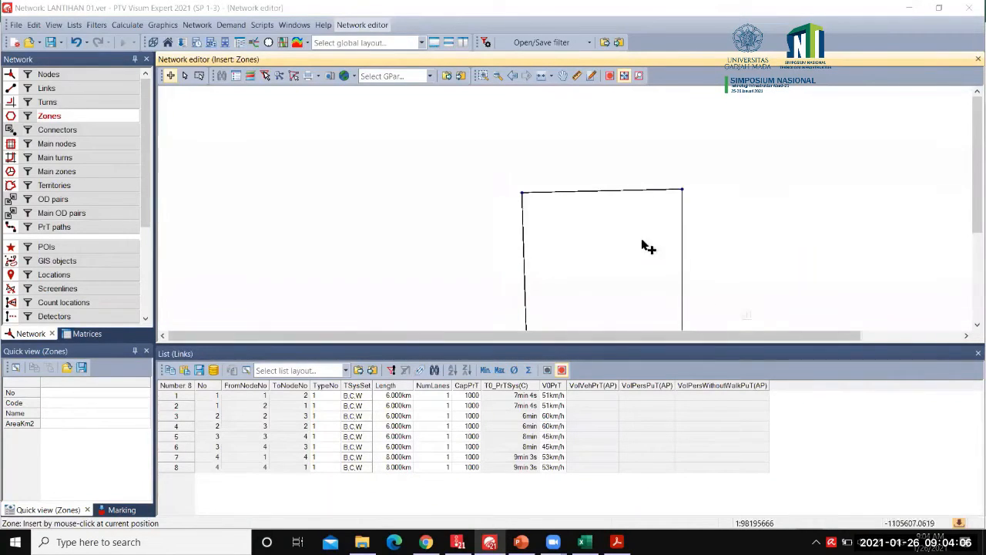
pyautogui.click(436, 43)
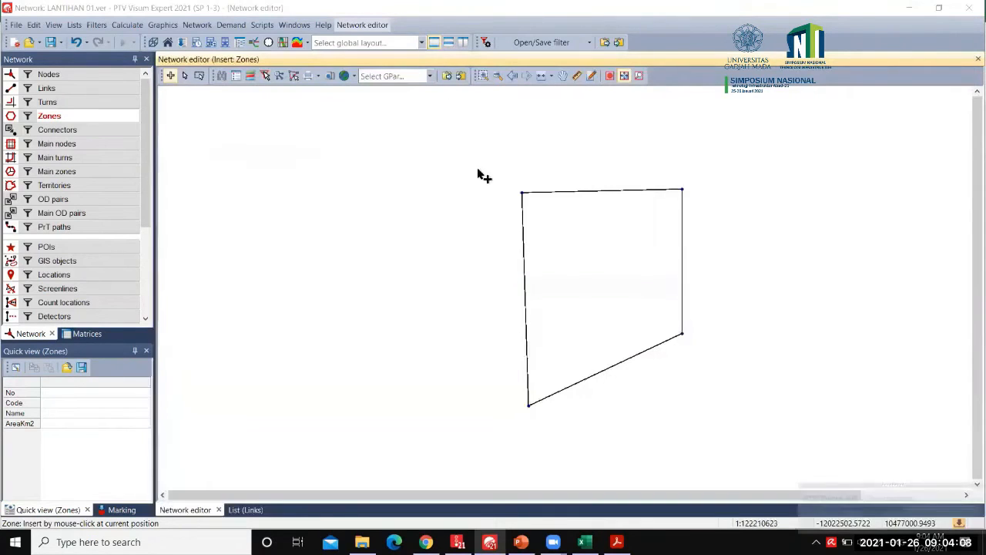
pyautogui.click(513, 190)
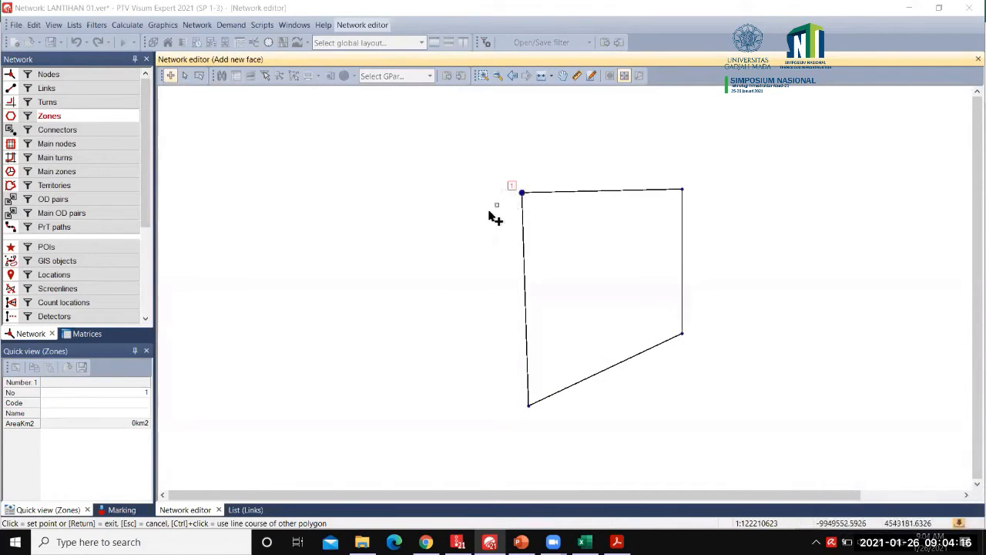
pyautogui.moveTo(469, 219)
pyautogui.mouseDown()
pyautogui.moveTo(524, 259)
pyautogui.moveTo(575, 220)
pyautogui.moveTo(566, 149)
pyautogui.moveTo(530, 140)
pyautogui.moveTo(458, 193)
pyautogui.moveTo(465, 217)
pyautogui.mouseUp()
pyautogui.press('Return')
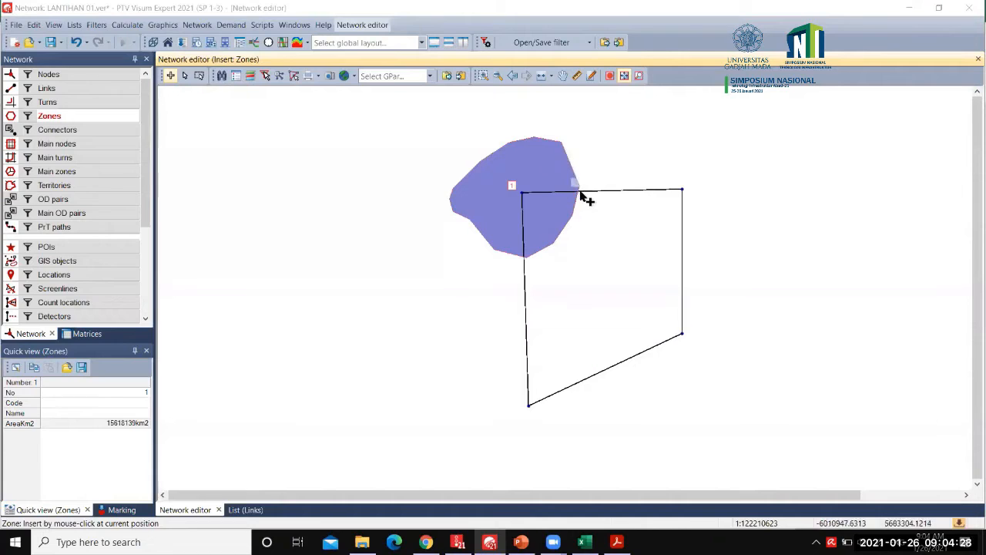
# Step: Insert a zone beside node 2 with a boundary polygon of about 20.2 million km² around the node
pyautogui.click(689, 186)
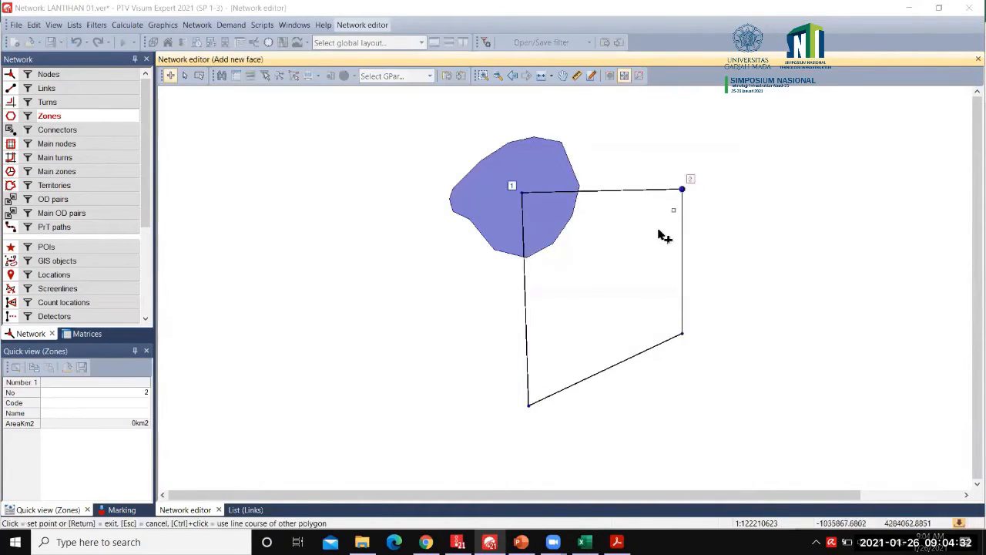
pyautogui.click(780, 142)
pyautogui.click(715, 108)
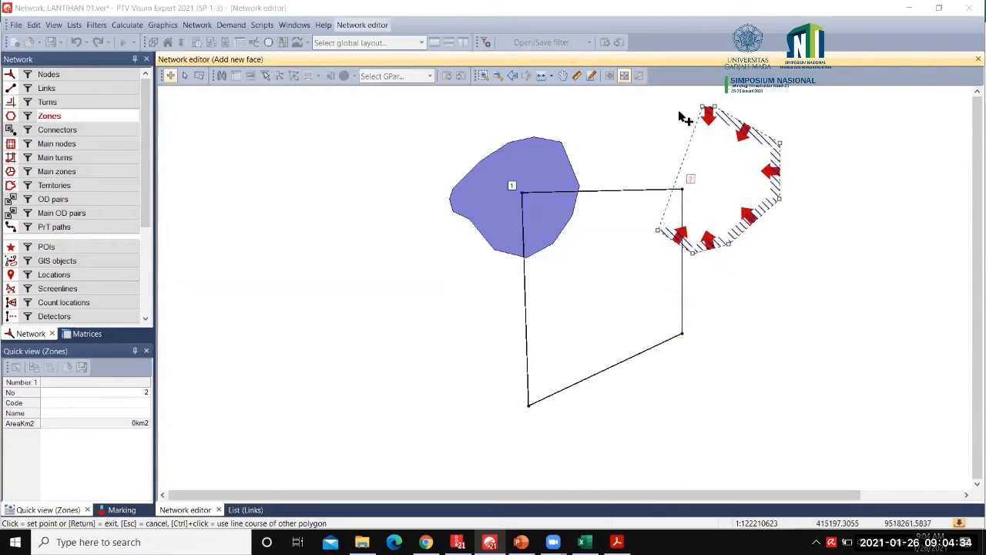
pyautogui.click(686, 111)
pyautogui.click(650, 132)
pyautogui.click(627, 186)
pyautogui.click(637, 218)
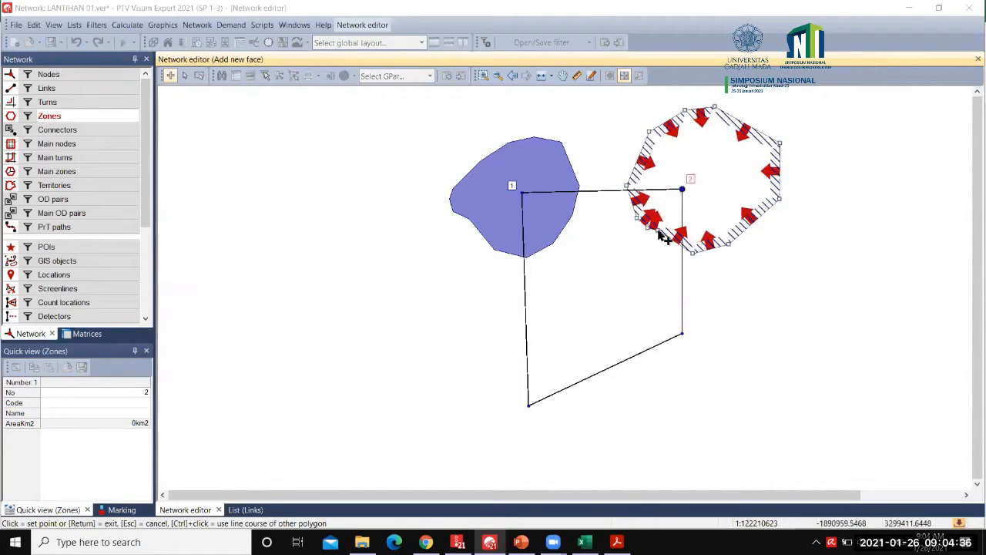
pyautogui.press('Return')
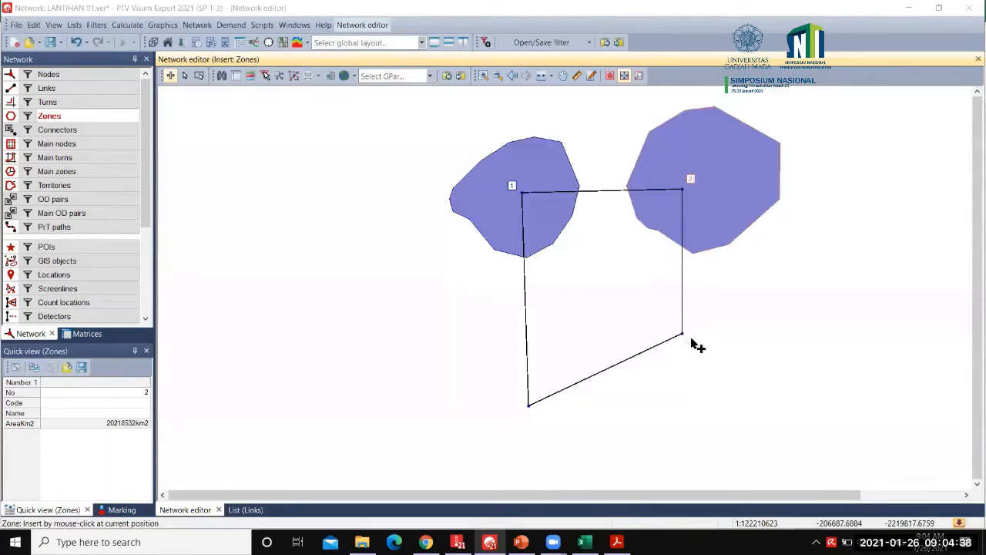
# Step: Insert a zone beside node 3 with a boundary polygon of about 21.5 million km², and another just below node 4 without a boundary
pyautogui.click(685, 336)
pyautogui.click(672, 381)
pyautogui.click(696, 388)
pyautogui.click(734, 362)
pyautogui.click(736, 289)
pyautogui.click(688, 268)
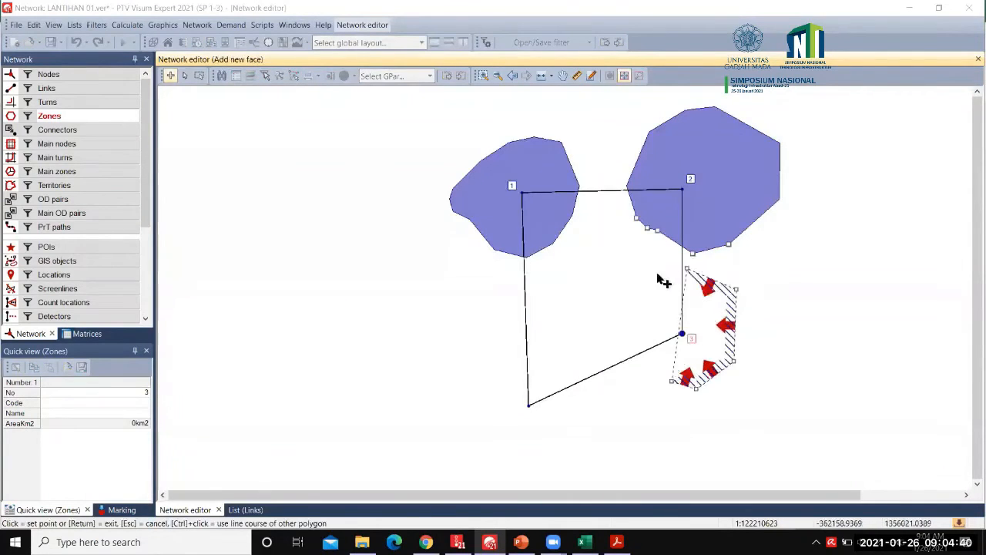
pyautogui.click(667, 274)
pyautogui.click(627, 306)
pyautogui.click(639, 352)
pyautogui.click(659, 376)
pyautogui.press('Return')
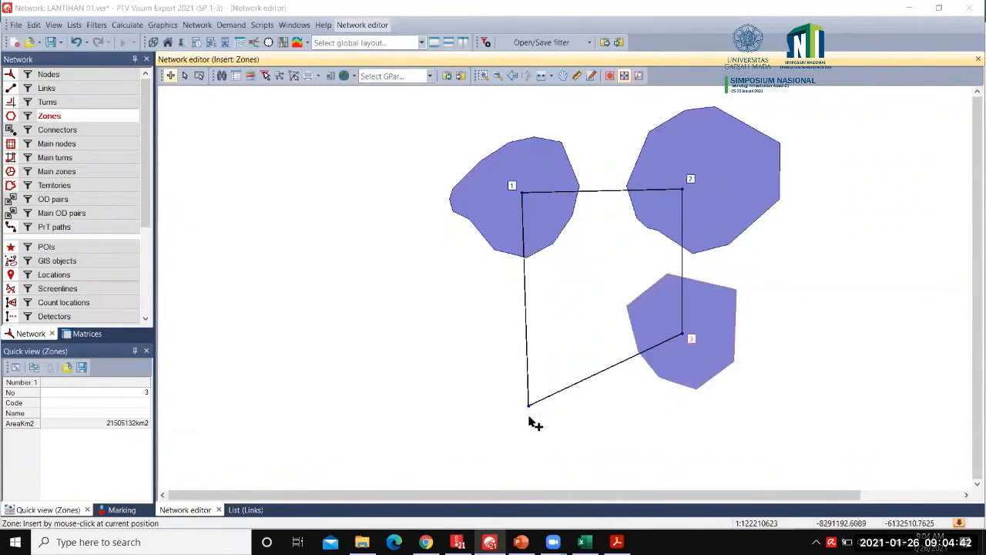
pyautogui.click(528, 418)
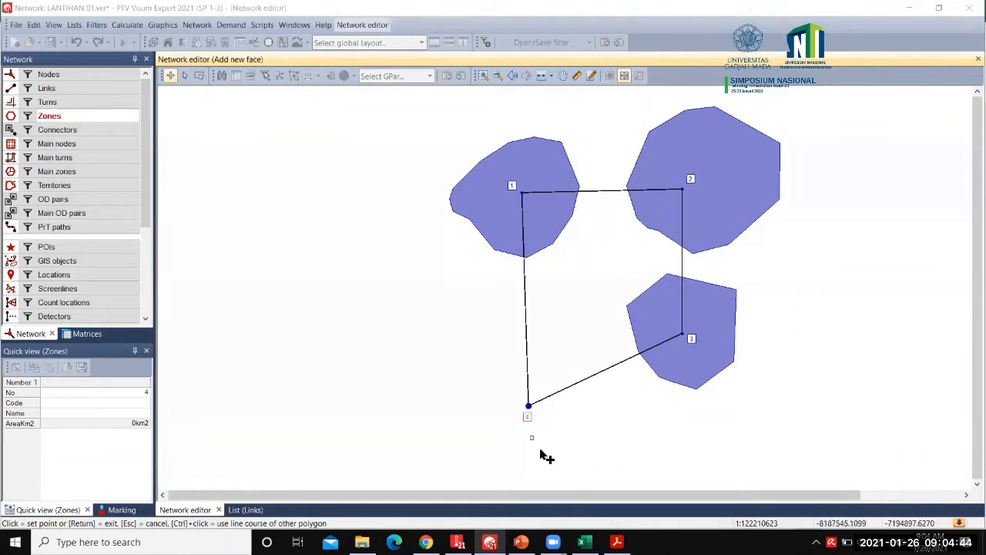
pyautogui.press('Escape')
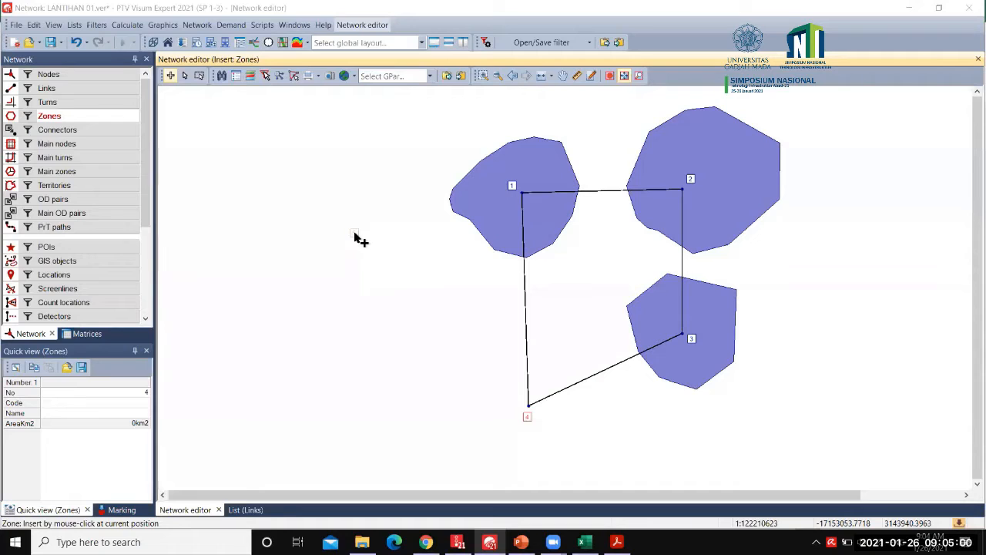
# Step: Insert connectors from zone 1 to node 1 and from zone 2 to node 2
pyautogui.click(96, 130)
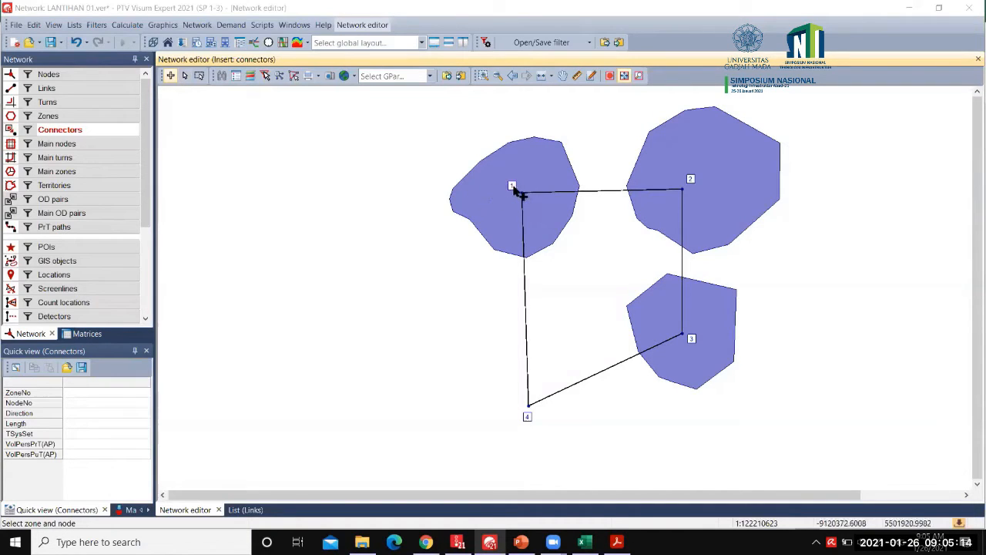
pyautogui.scroll(2, 513, 189)
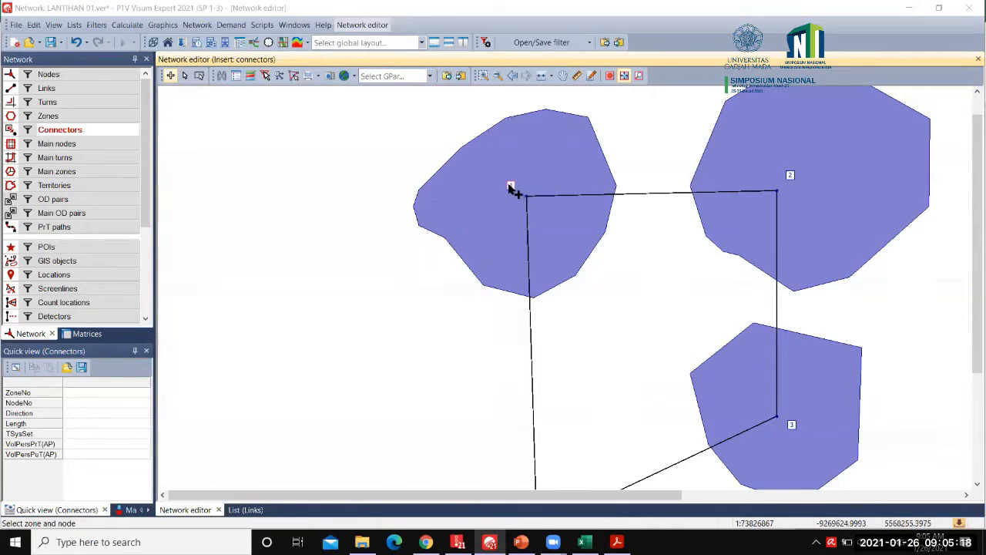
pyautogui.click(527, 196)
pyautogui.scroll(3, 527, 197)
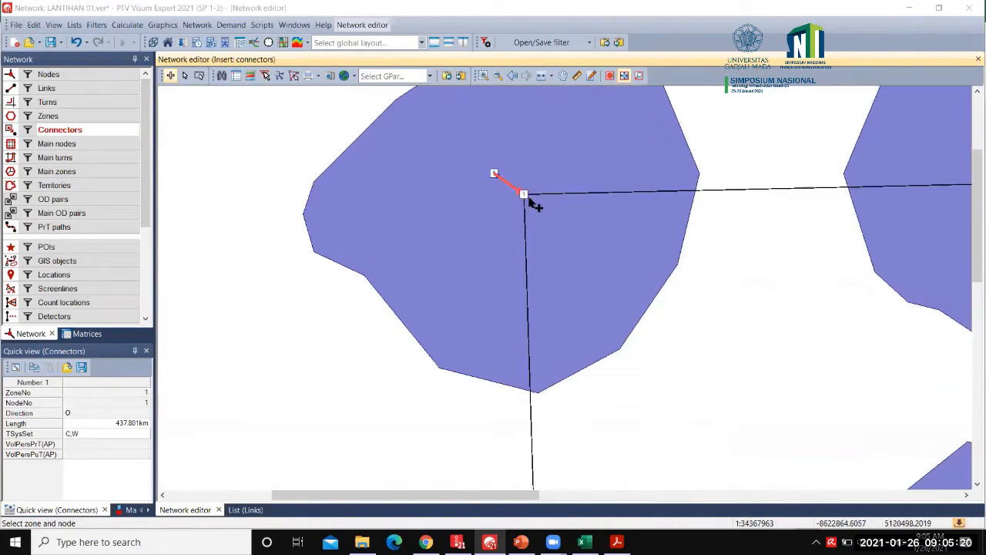
pyautogui.scroll(-3, 851, 318)
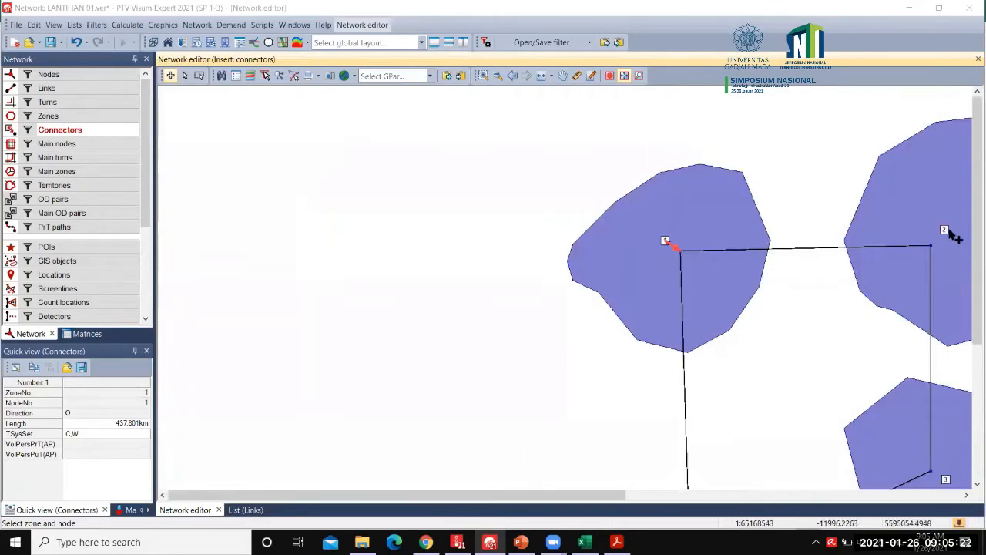
pyautogui.click(935, 246)
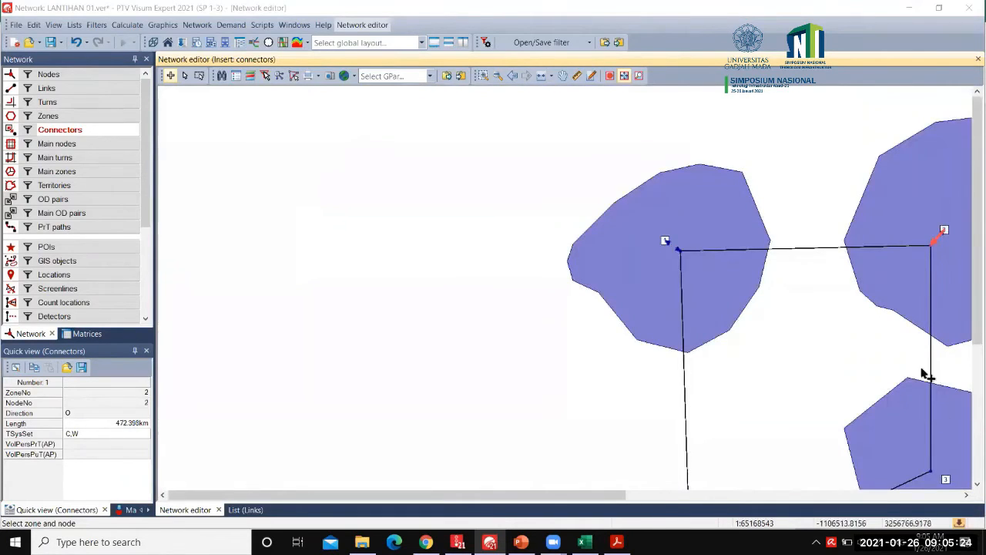
# Step: Insert connectors from zone 3 to node 3 and from zone 4 to node 4
pyautogui.scroll(-2, 944, 472)
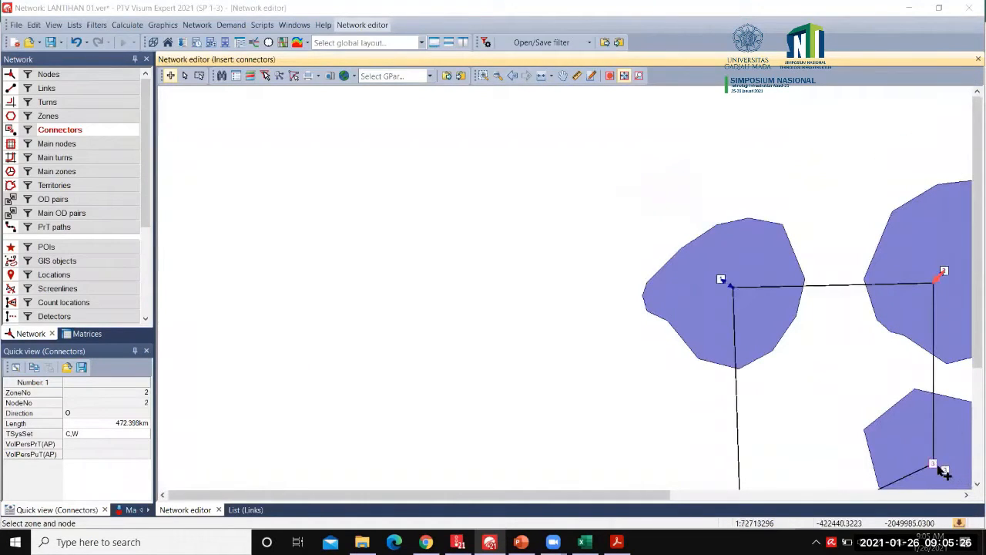
pyautogui.click(935, 467)
pyautogui.scroll(-3, 873, 448)
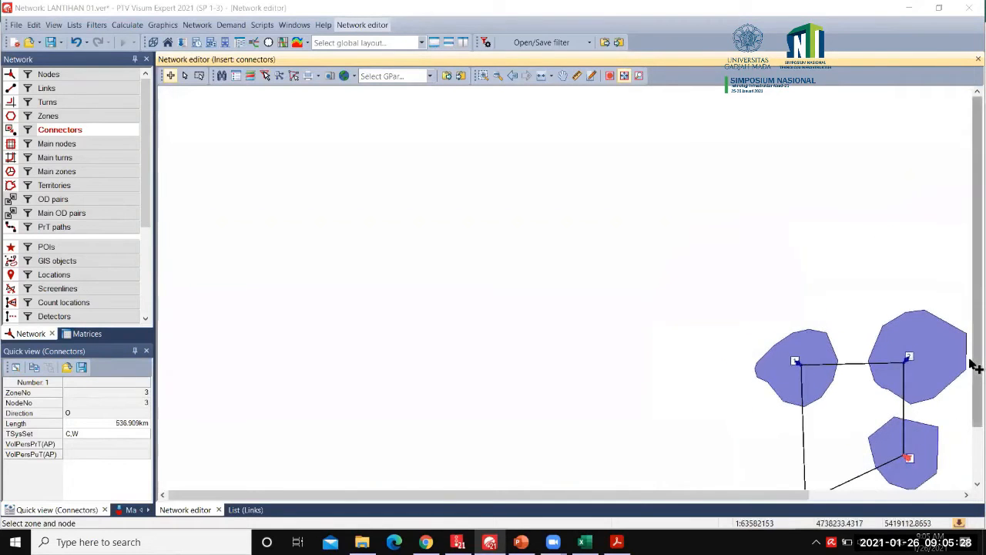
pyautogui.moveTo(975, 362); pyautogui.dragTo(976, 436)
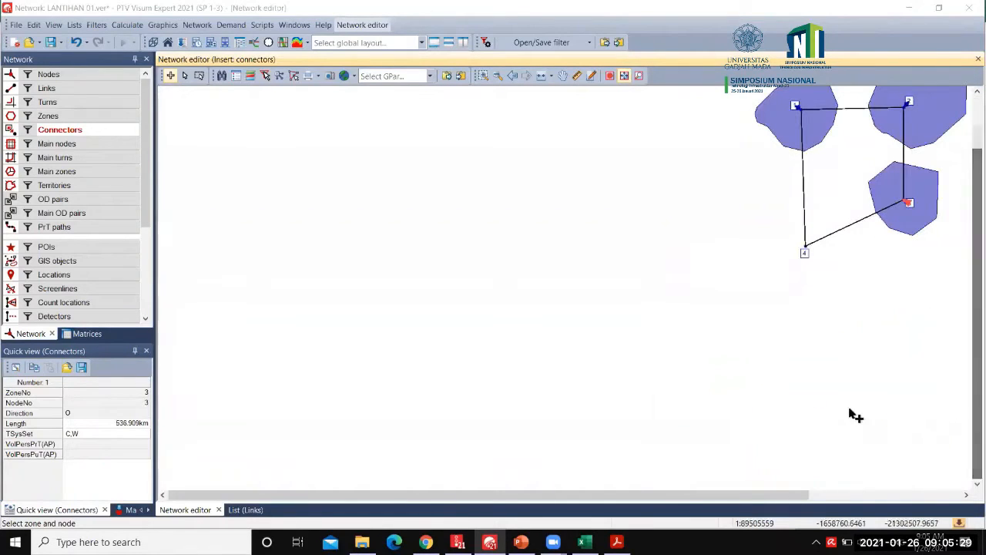
pyautogui.click(807, 246)
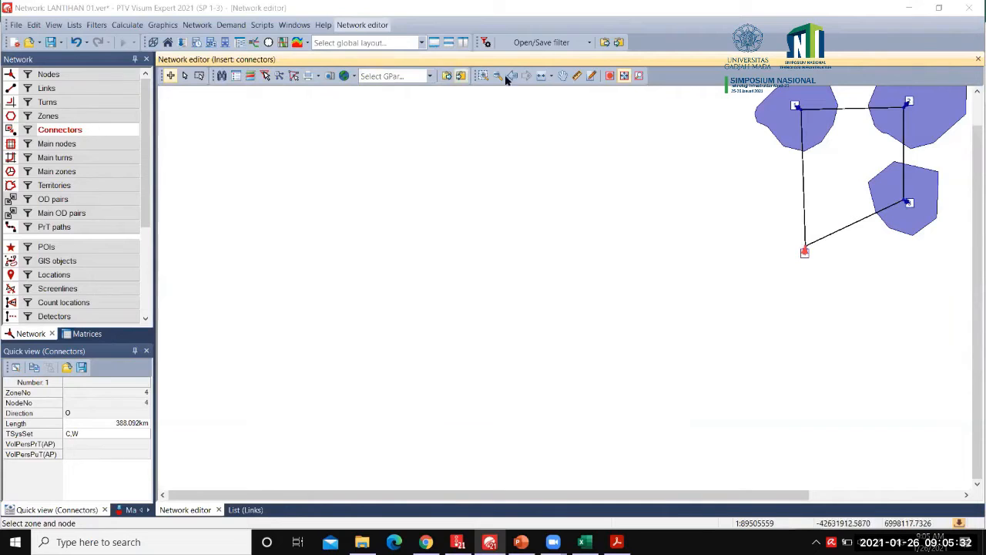
# Step: Open the list of connectors and set the length of all eight connectors to 3 km
pyautogui.click(541, 78)
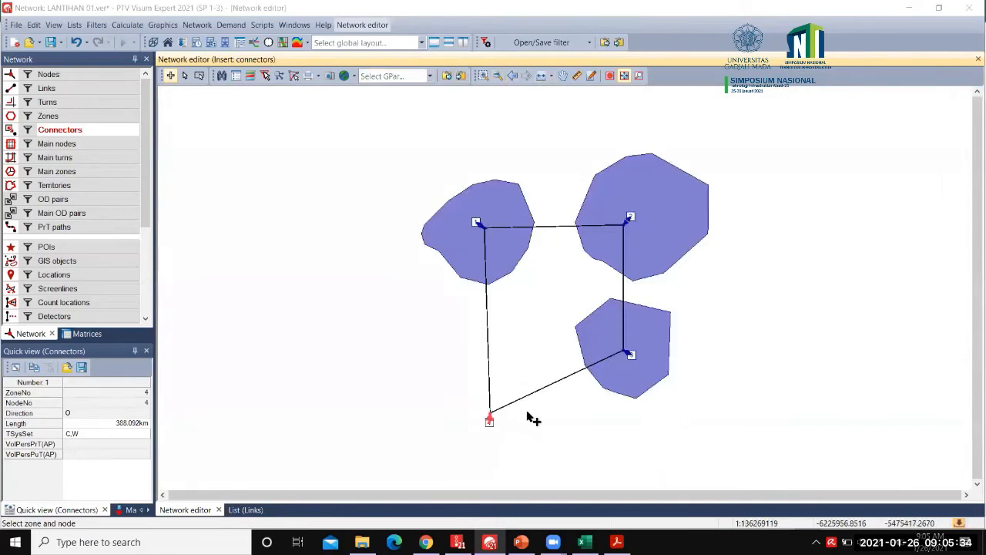
pyautogui.scroll(2, 528, 414)
pyautogui.scroll(-1, 537, 391)
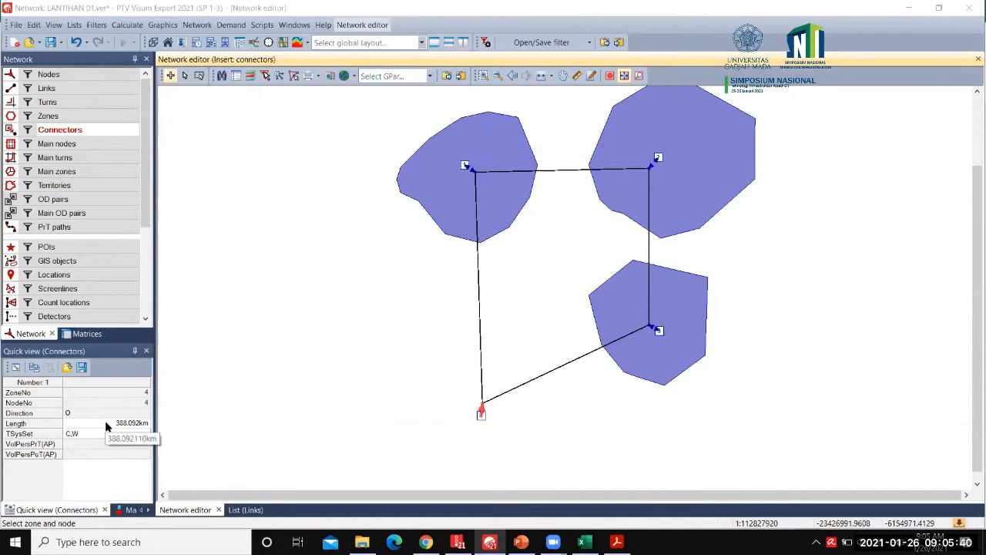
pyautogui.rightClick(109, 130)
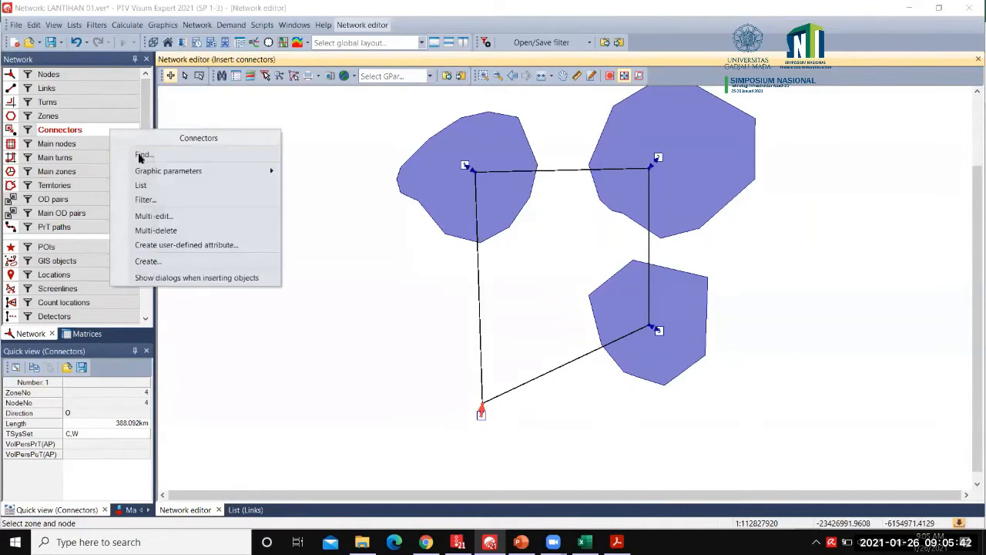
pyautogui.click(141, 186)
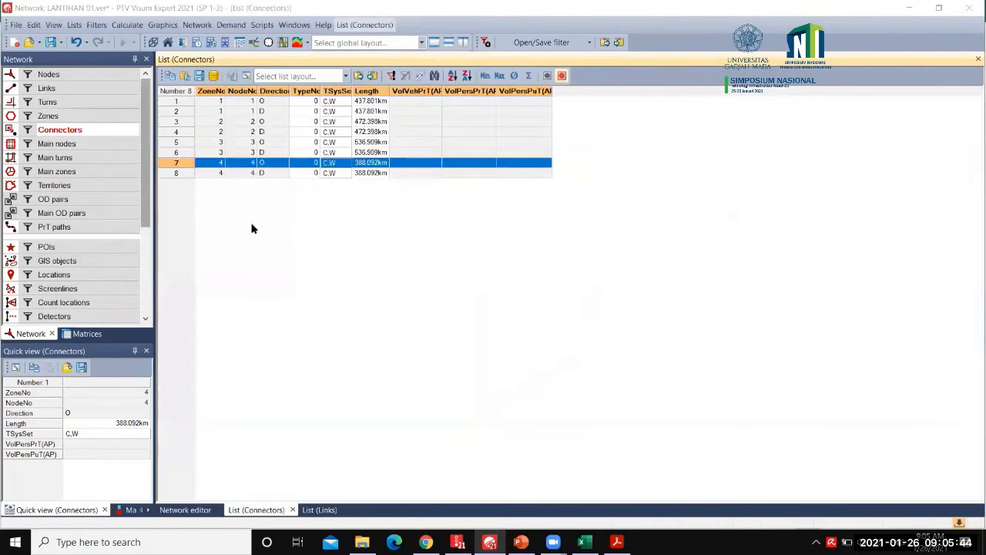
pyautogui.click(375, 103)
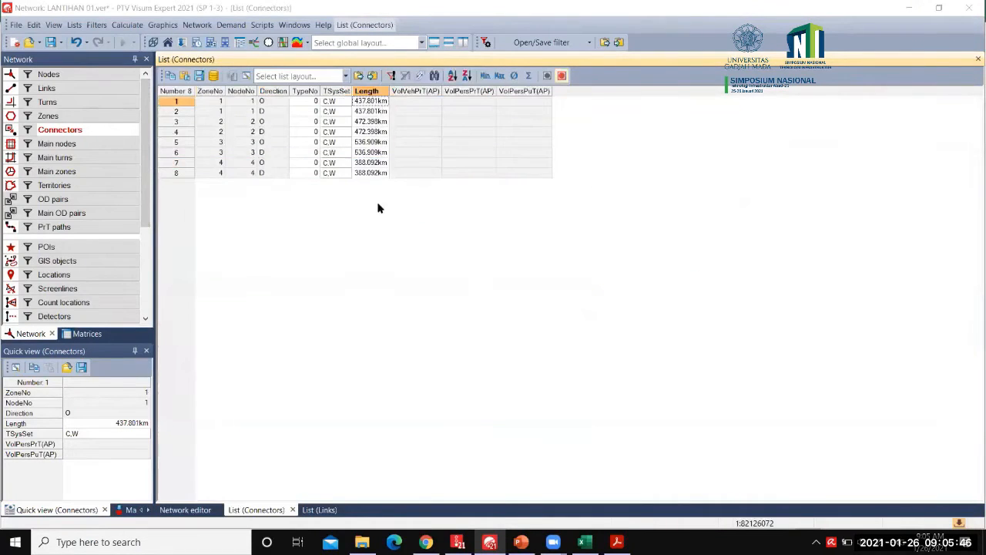
pyautogui.keyDown('shift'); pyautogui.click(369, 174); pyautogui.keyUp('shift')
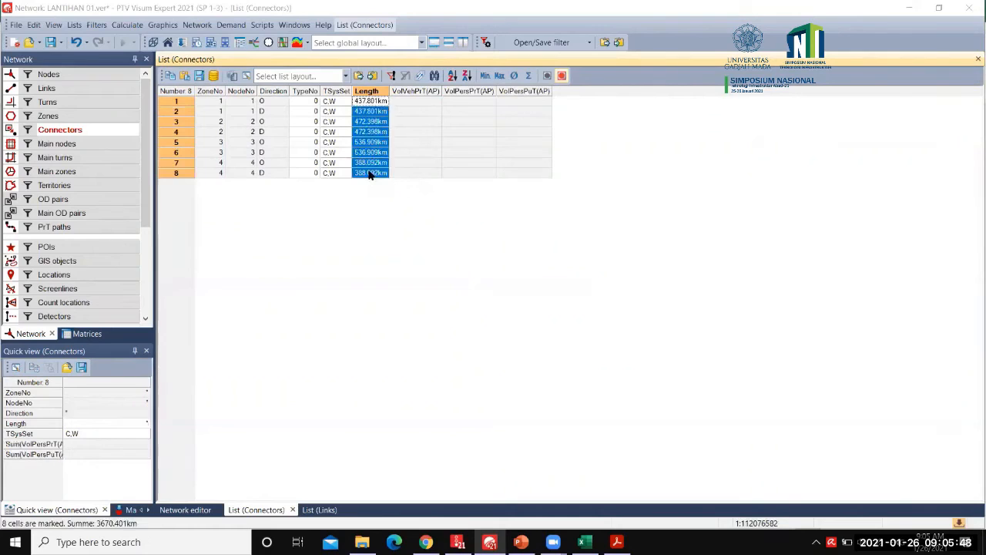
pyautogui.write('3')
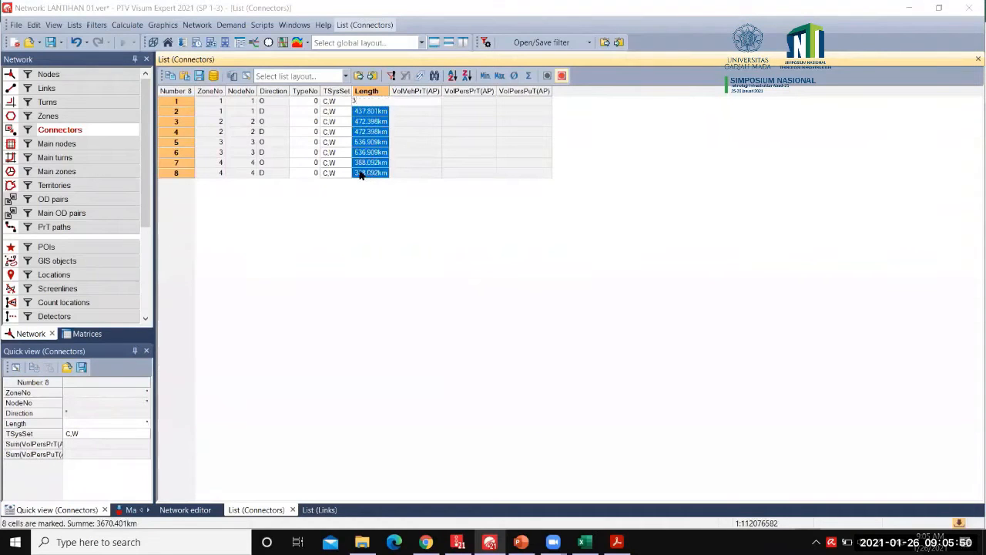
pyautogui.press('Return')
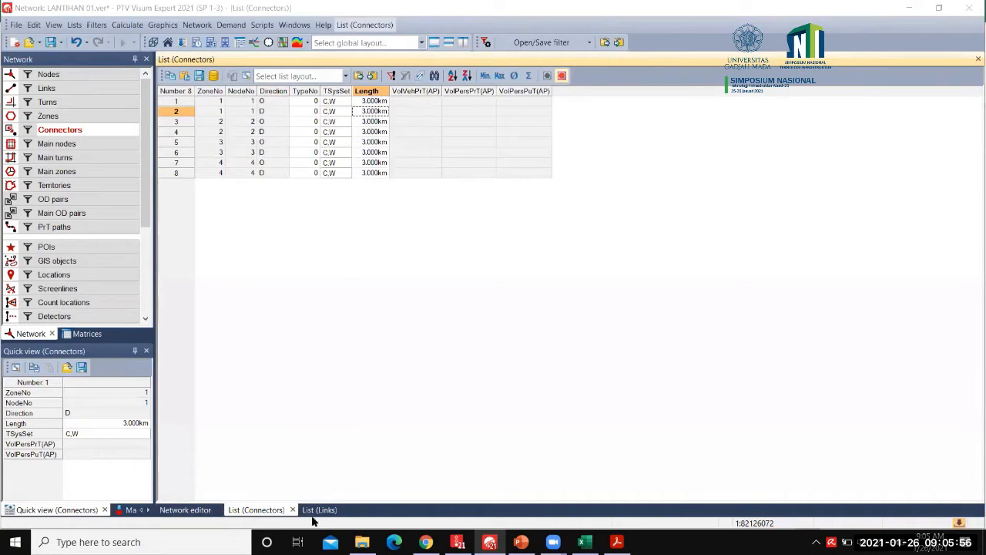
pyautogui.click(193, 510)
pyautogui.scroll(-3, 653, 350)
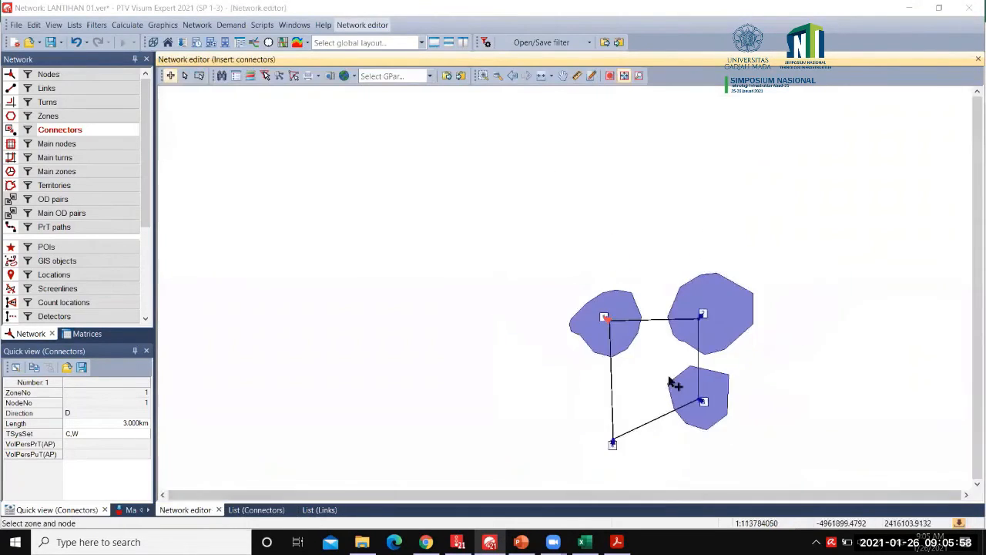
pyautogui.scroll(-2, 703, 397)
pyautogui.scroll(3, 640, 398)
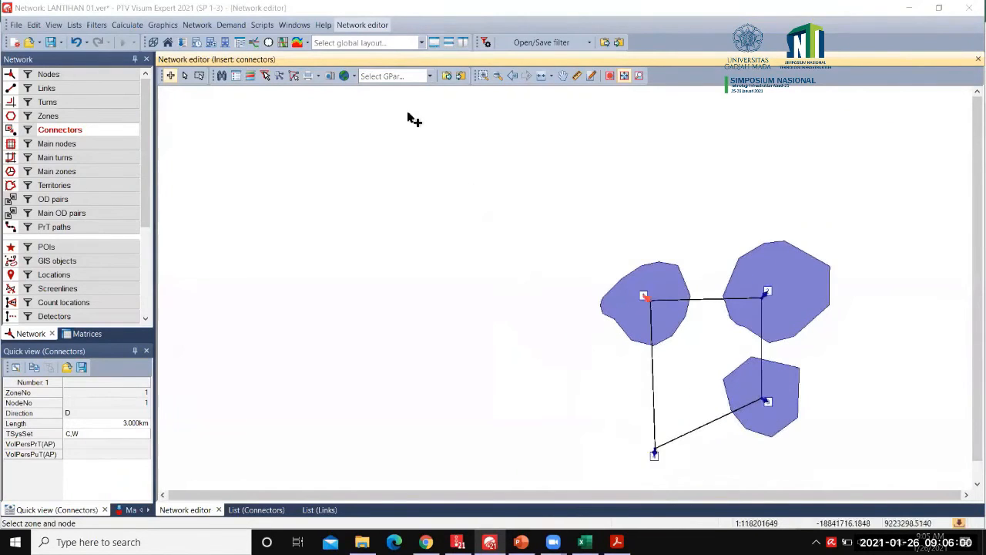
pyautogui.click(541, 75)
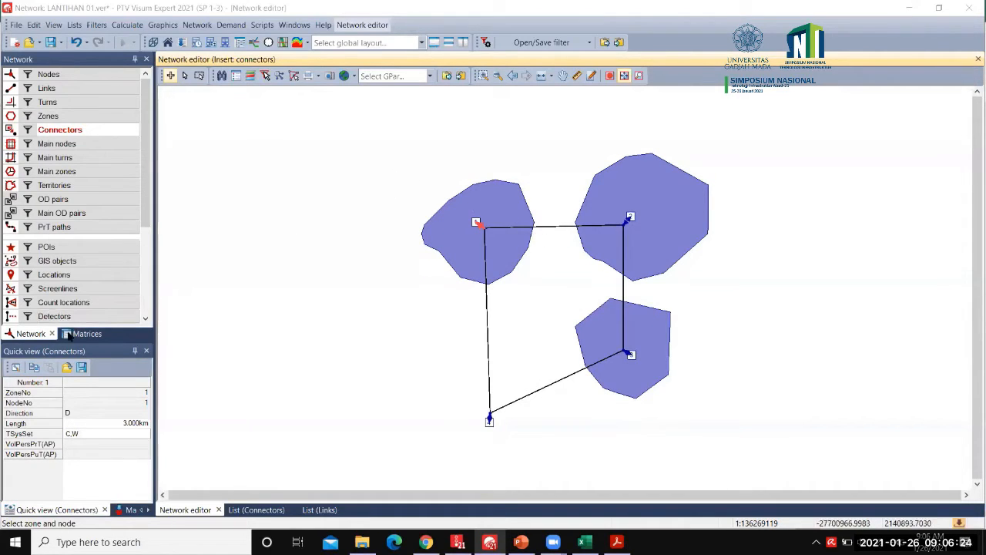
# Step: Create a demand data matrix with zone dimension, number 1, using CAR as both code and name
pyautogui.click(85, 334)
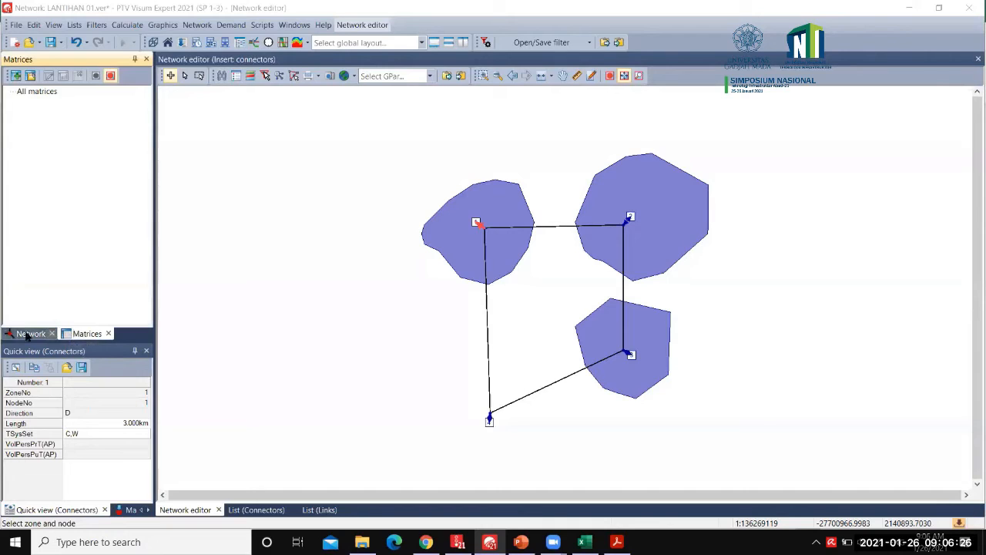
pyautogui.click(31, 334)
pyautogui.click(77, 335)
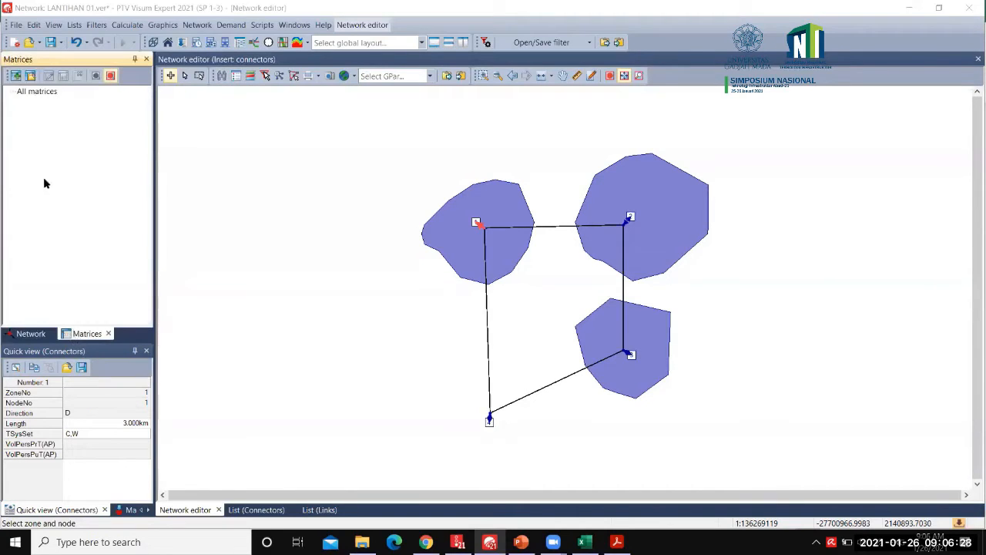
pyautogui.click(15, 76)
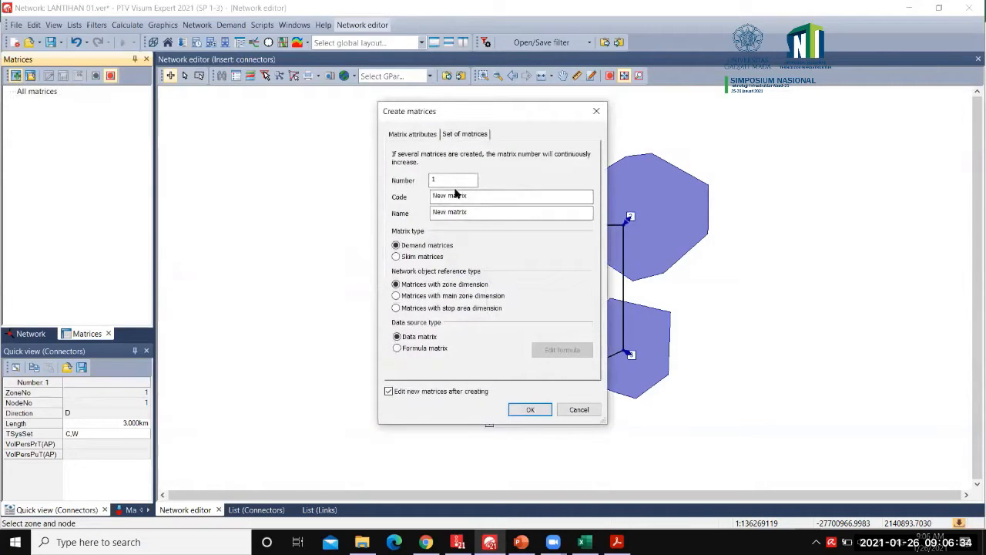
pyautogui.moveTo(470, 198); pyautogui.dragTo(362, 200)
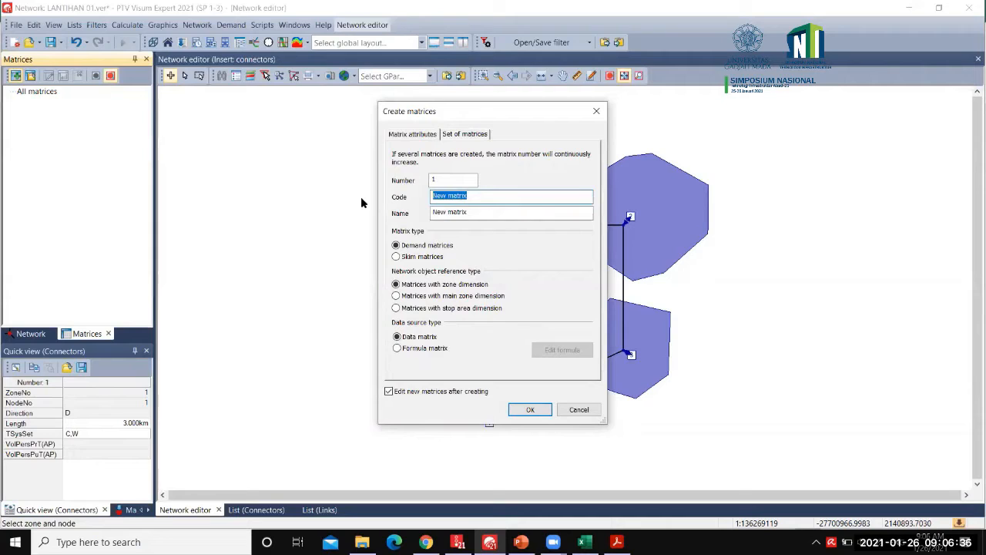
pyautogui.write('CAR')
pyautogui.moveTo(524, 208); pyautogui.dragTo(383, 206)
pyautogui.write('CAR')
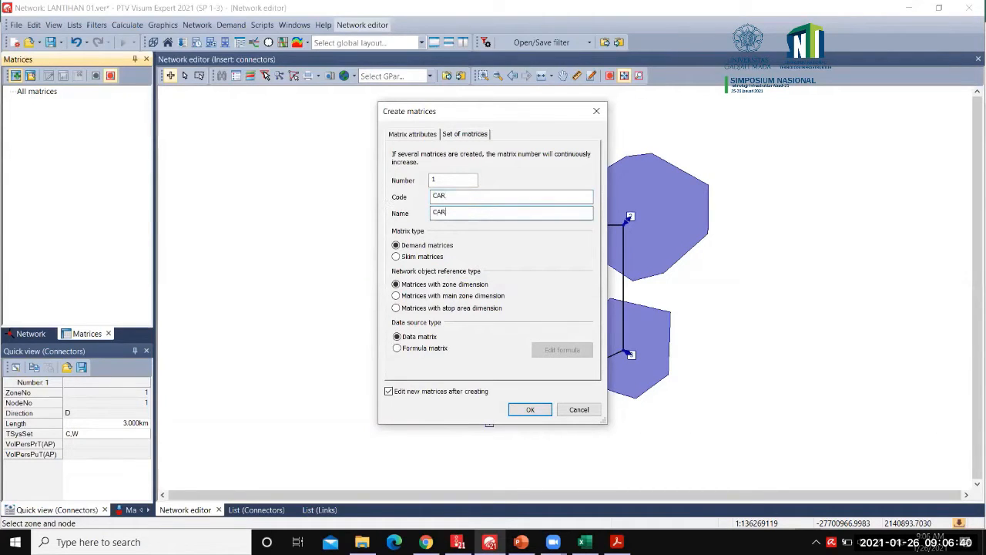
pyautogui.click(529, 410)
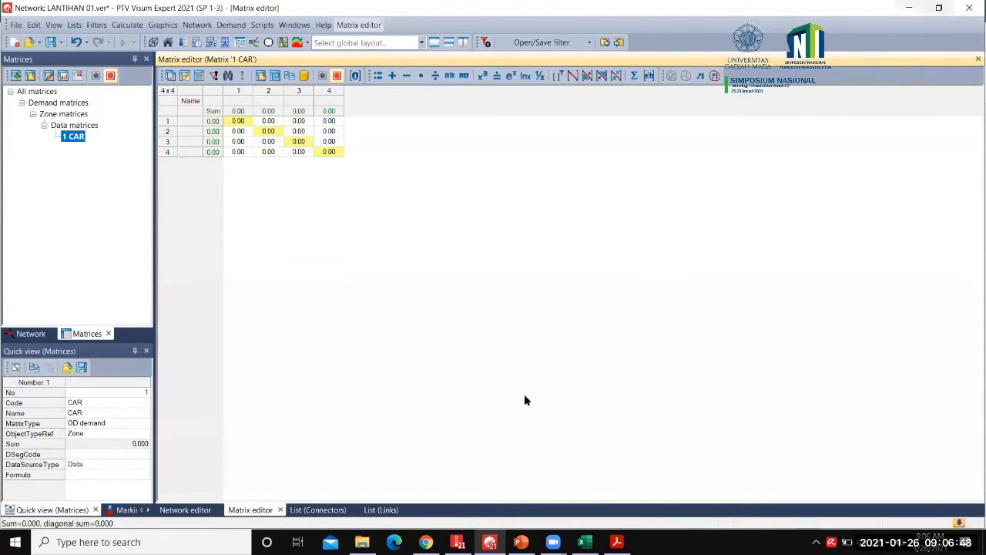
pyautogui.click(199, 510)
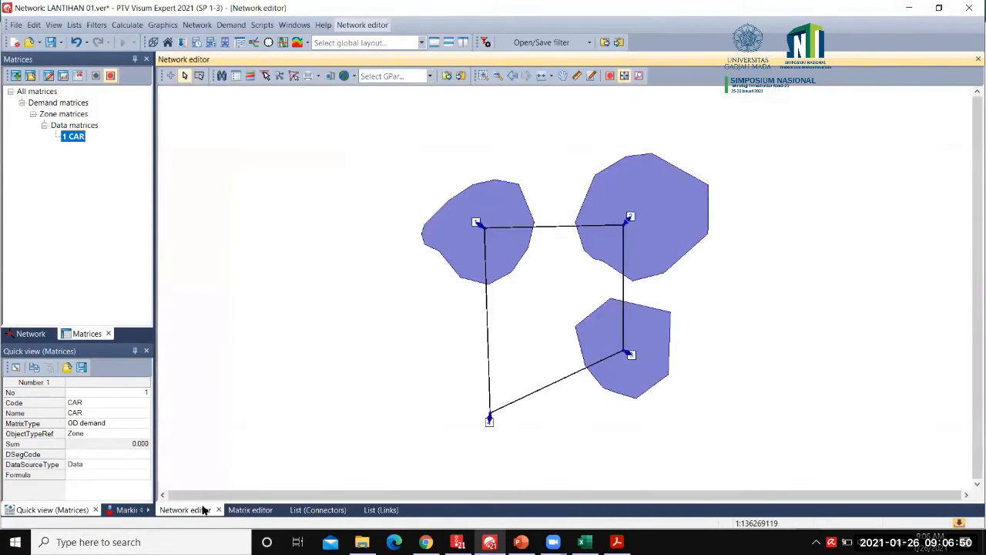
pyautogui.click(254, 510)
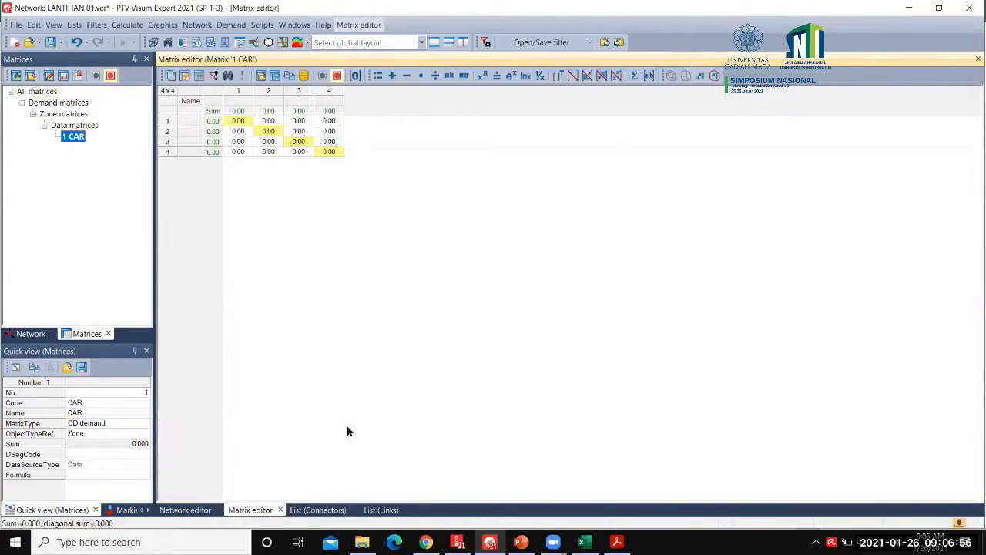
pyautogui.click(185, 510)
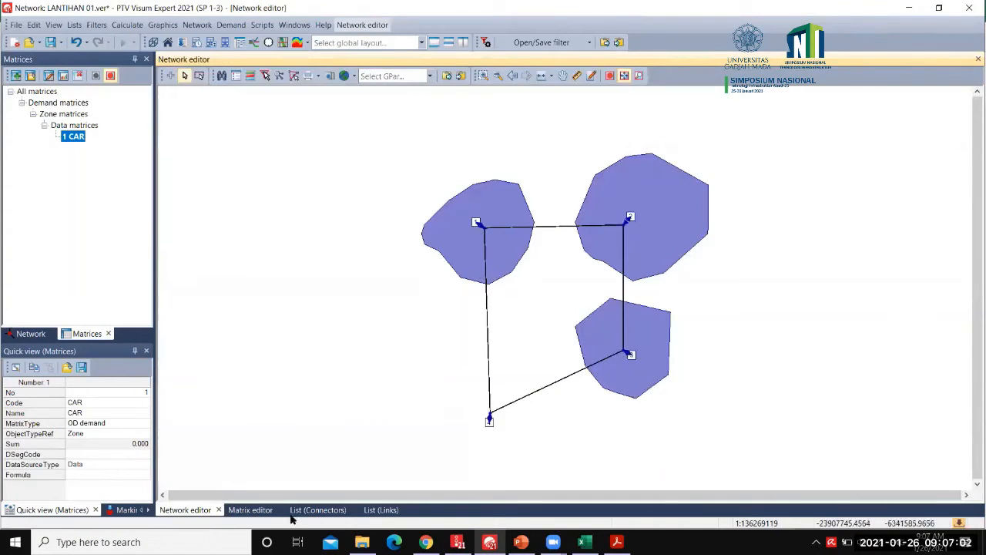
pyautogui.click(250, 510)
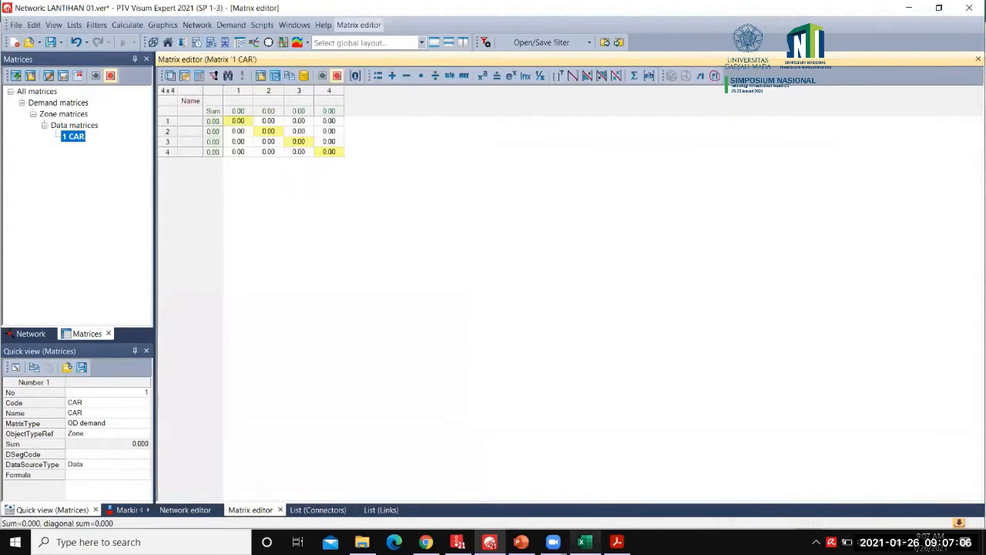
# Step: Copy the origin-destination values in C11:F14 of the Excel exercise and paste them into the four-by-four CAR matrix in PTV Visum
pyautogui.click(585, 542)
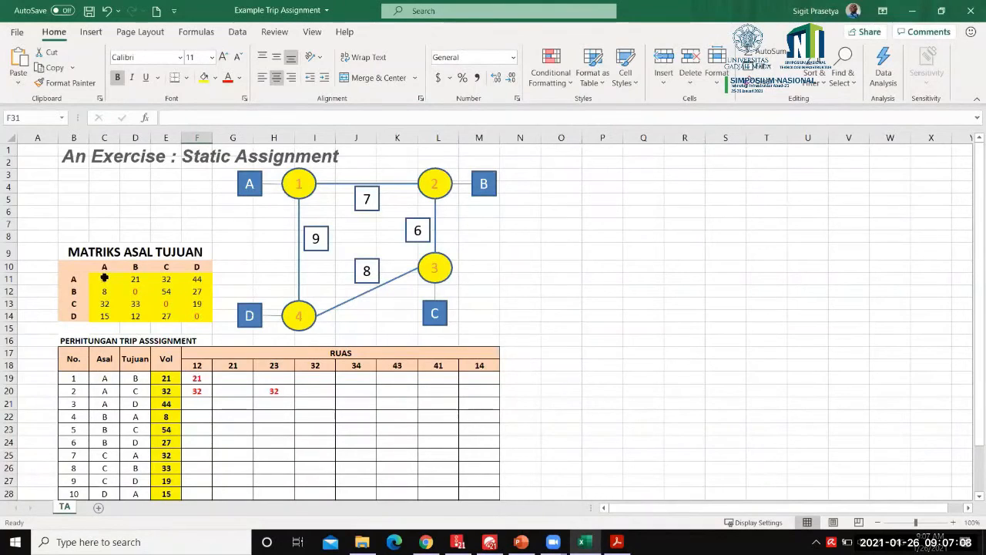
pyautogui.moveTo(104, 279); pyautogui.dragTo(199, 315)
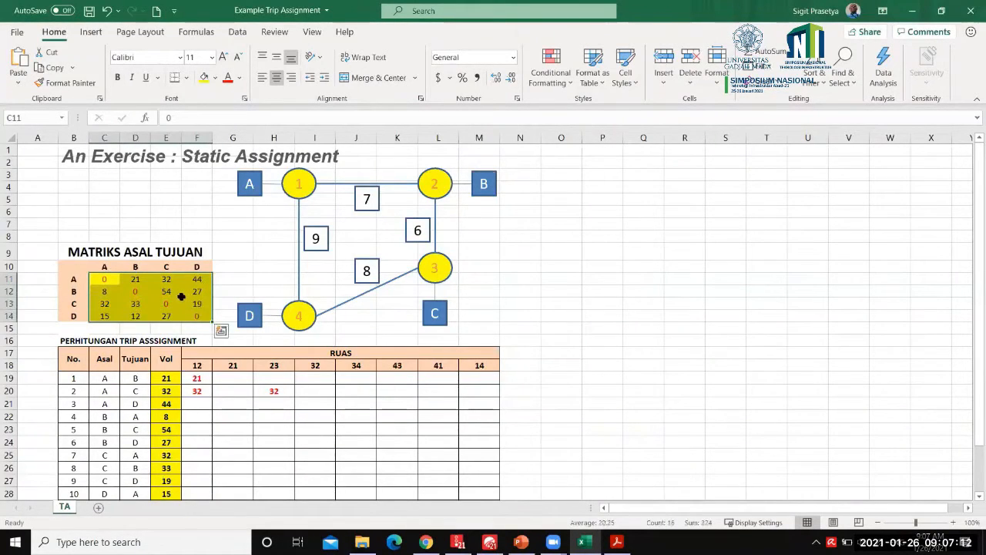
pyautogui.rightClick(182, 303)
pyautogui.click(223, 186)
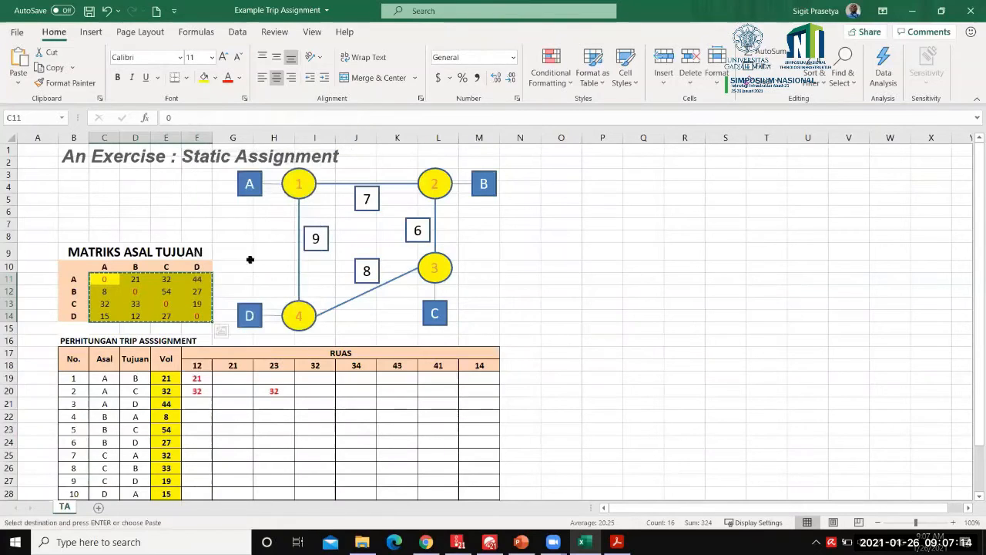
pyautogui.click(491, 542)
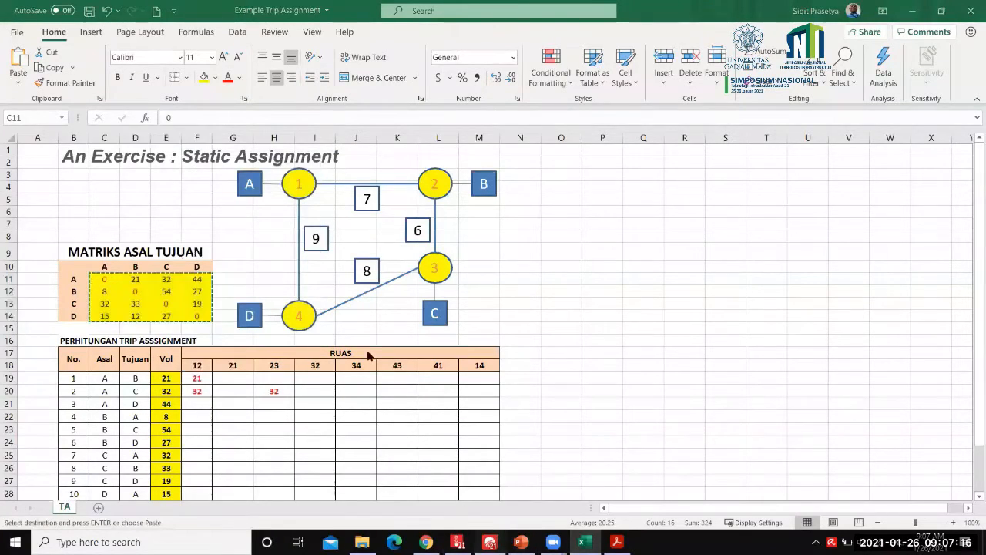
pyautogui.moveTo(241, 130); pyautogui.dragTo(319, 153)
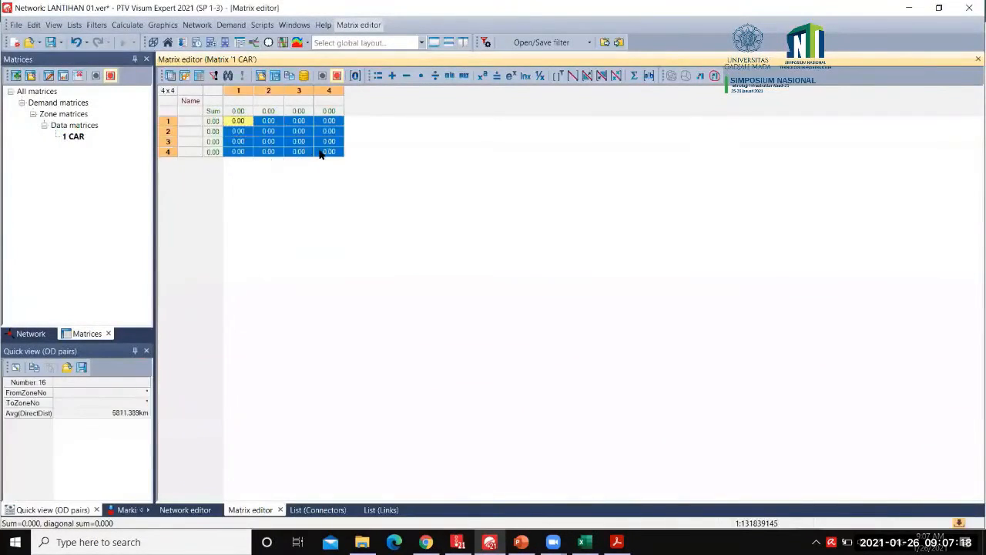
pyautogui.rightClick(320, 152)
pyautogui.click(361, 205)
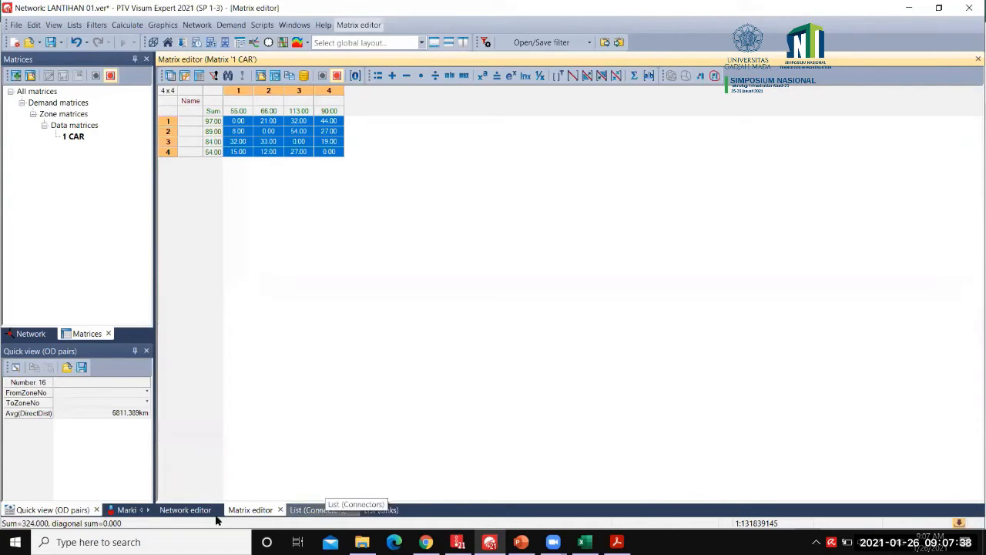
# Step: Close the links and connectors lists, and arrange the network editor above the matrix editor with the whole network in view
pyautogui.click(185, 511)
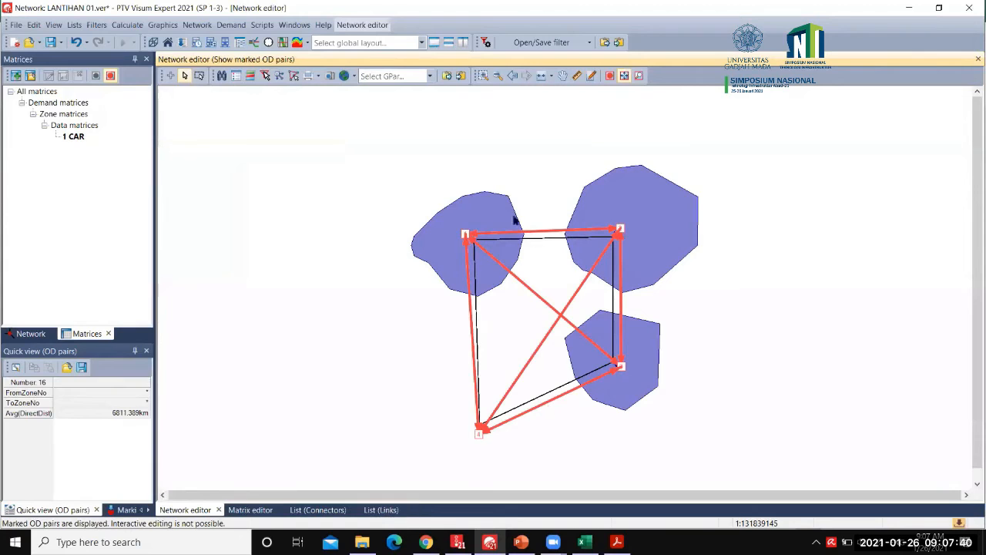
pyautogui.click(250, 509)
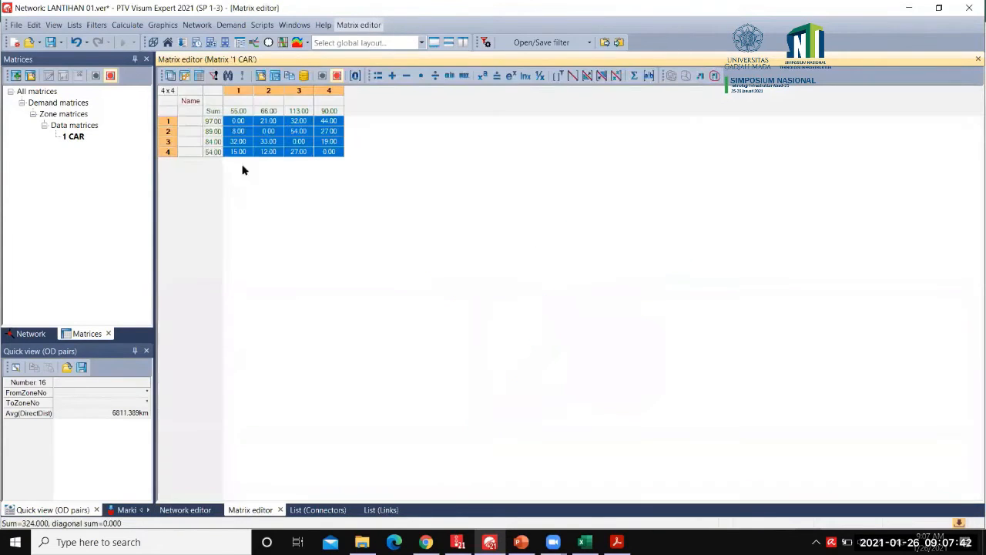
pyautogui.click(183, 512)
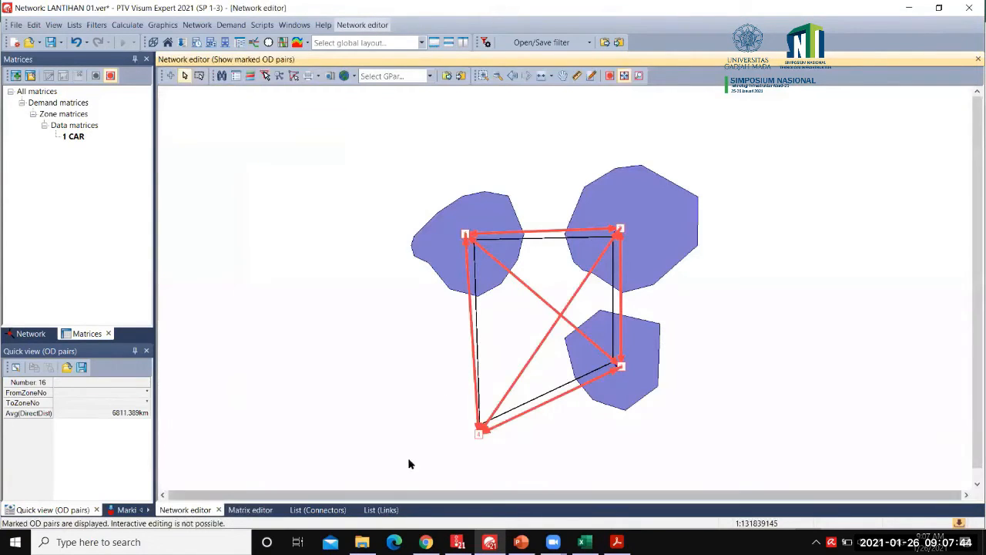
pyautogui.click(406, 510)
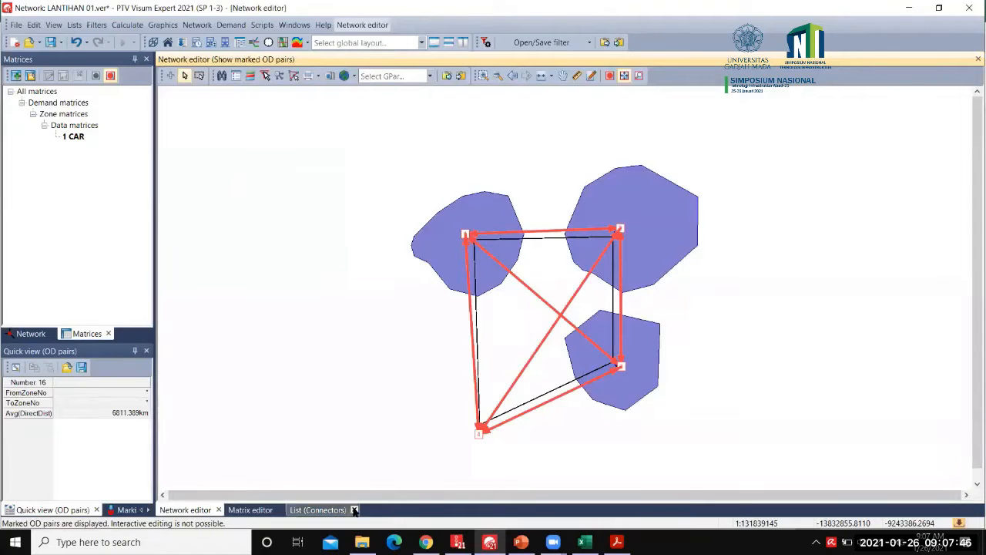
pyautogui.click(355, 510)
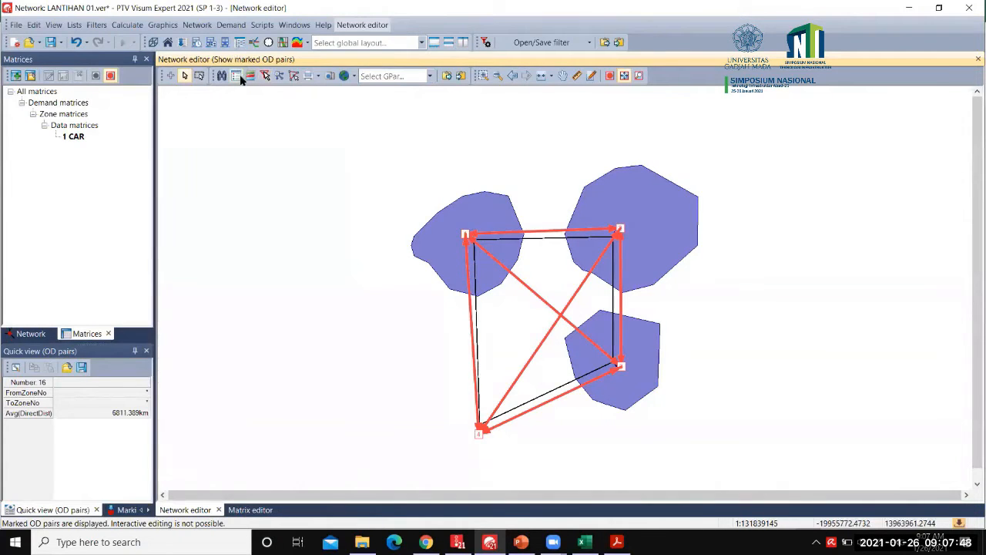
pyautogui.click(448, 43)
pyautogui.moveTo(554, 283); pyautogui.dragTo(544, 380)
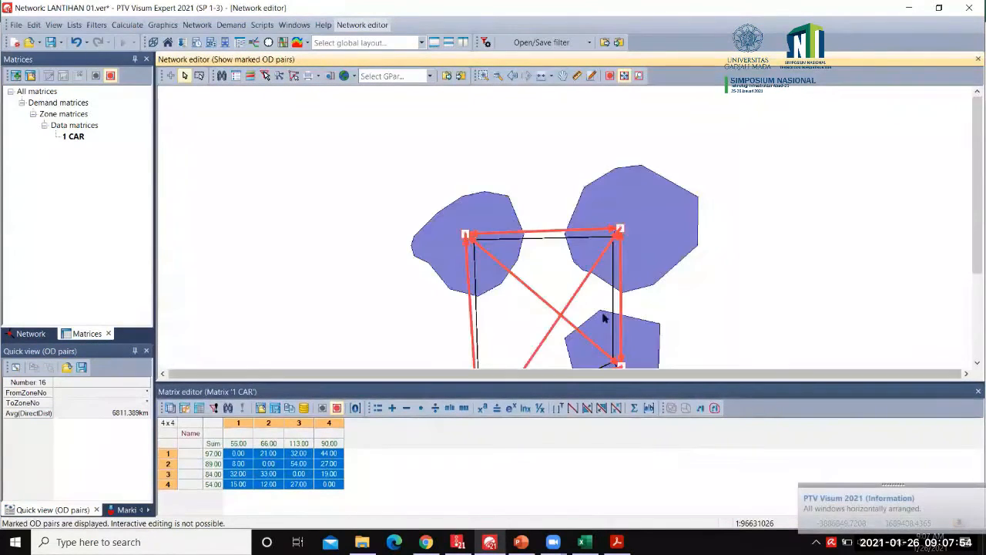
pyautogui.scroll(-4, 680, 314)
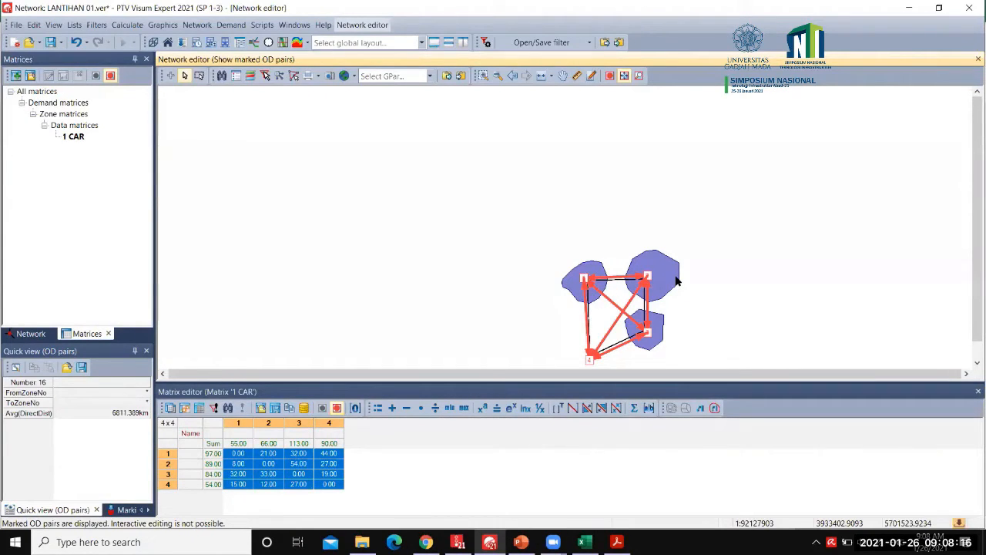
pyautogui.click(542, 75)
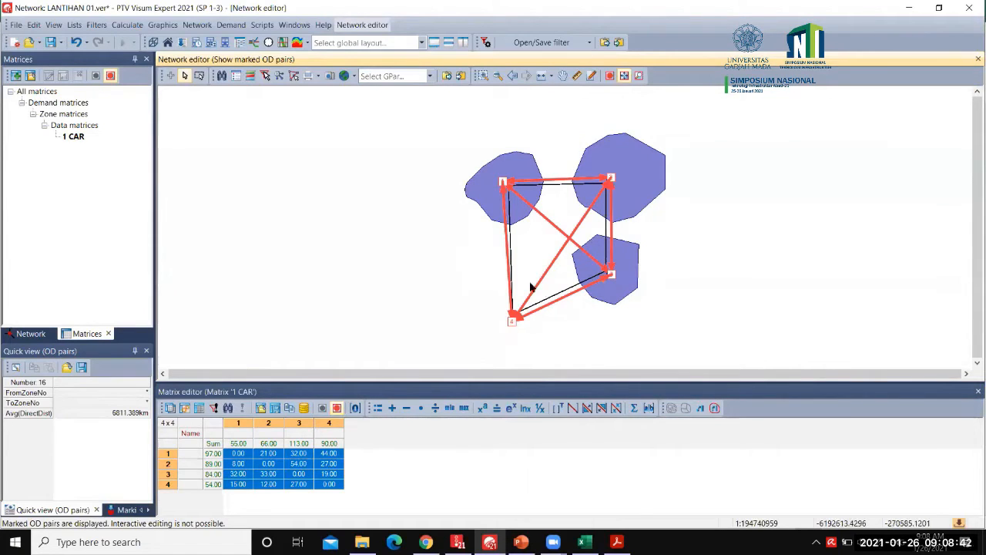
# Step: Examine the desire lines in the network for individual CAR matrix cells, including zone pairs 1-4 and 2-4, and for all of row 1
pyautogui.click(263, 467)
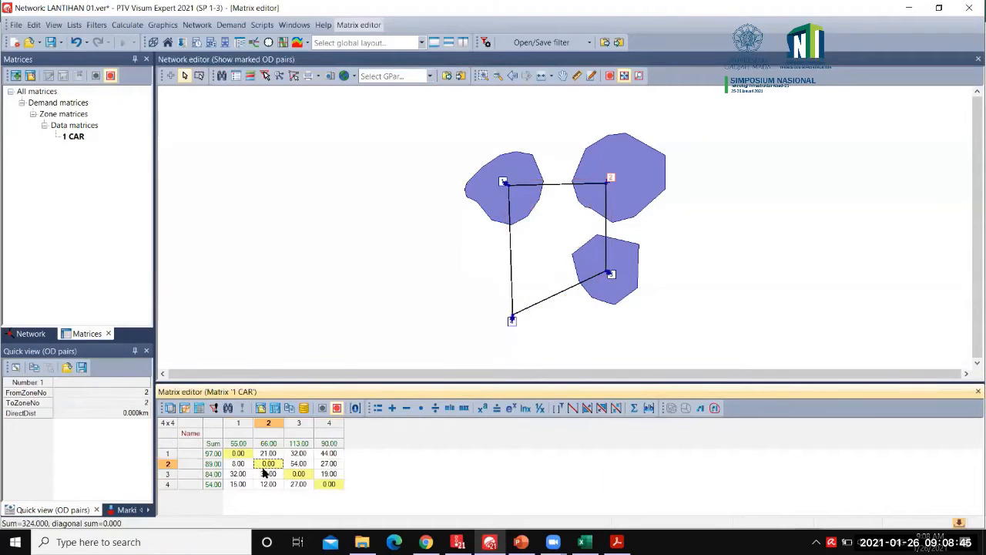
pyautogui.click(328, 454)
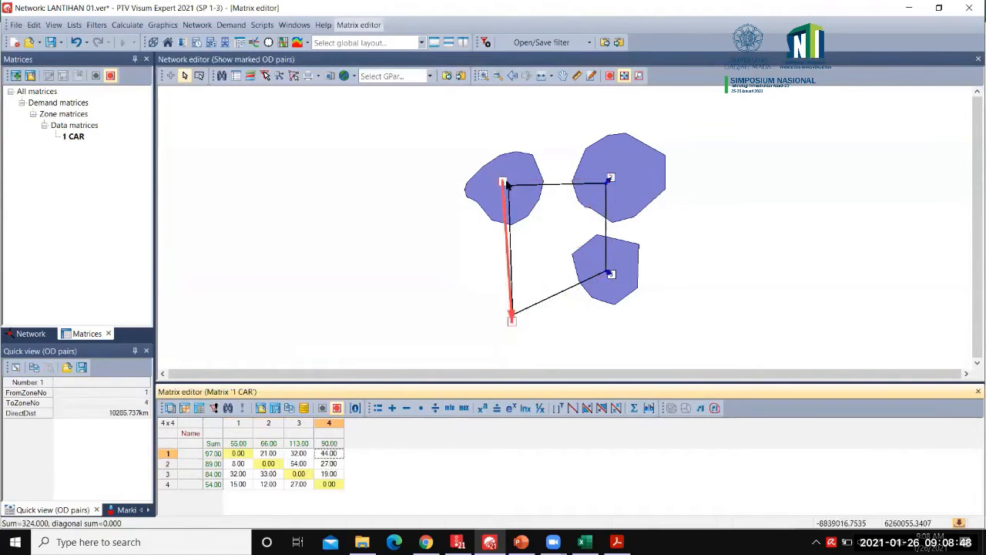
pyautogui.click(329, 464)
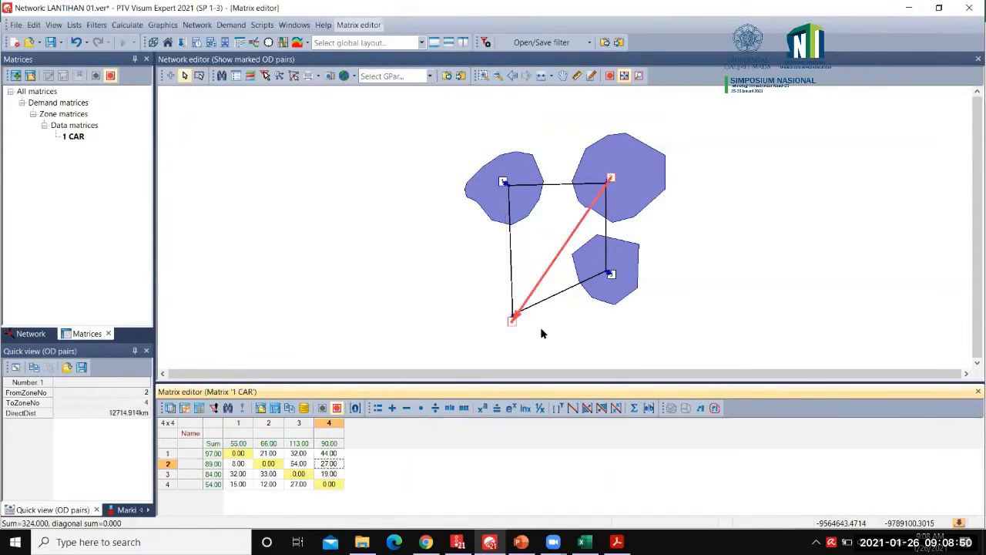
pyautogui.click(240, 455)
pyautogui.keyDown('shift'); pyautogui.click(332, 454); pyautogui.keyUp('shift')
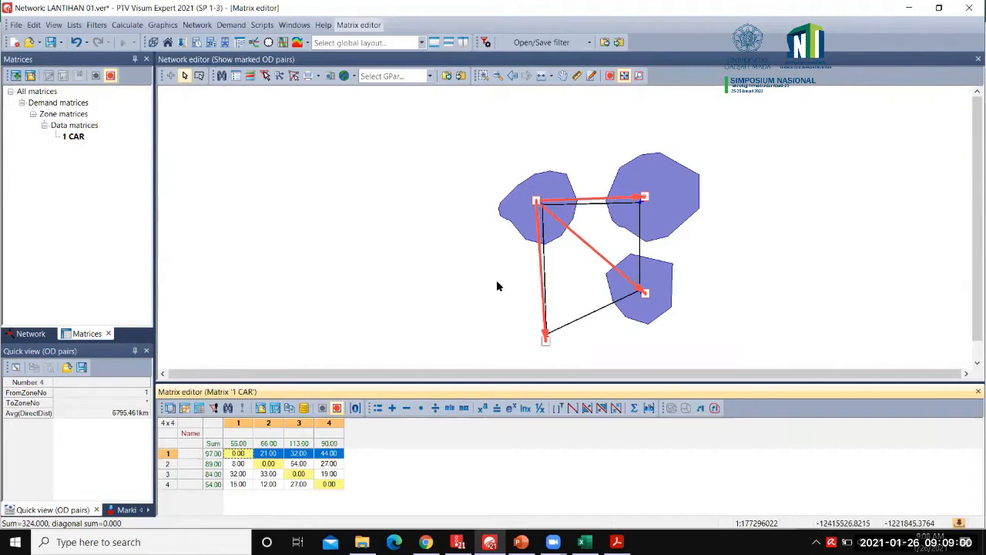
pyautogui.click(388, 257)
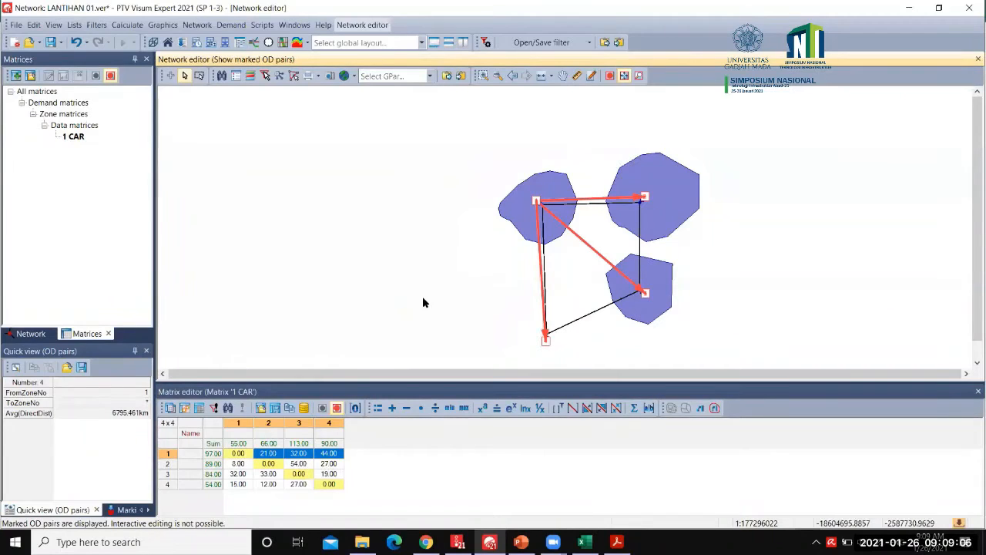
pyautogui.click(175, 492)
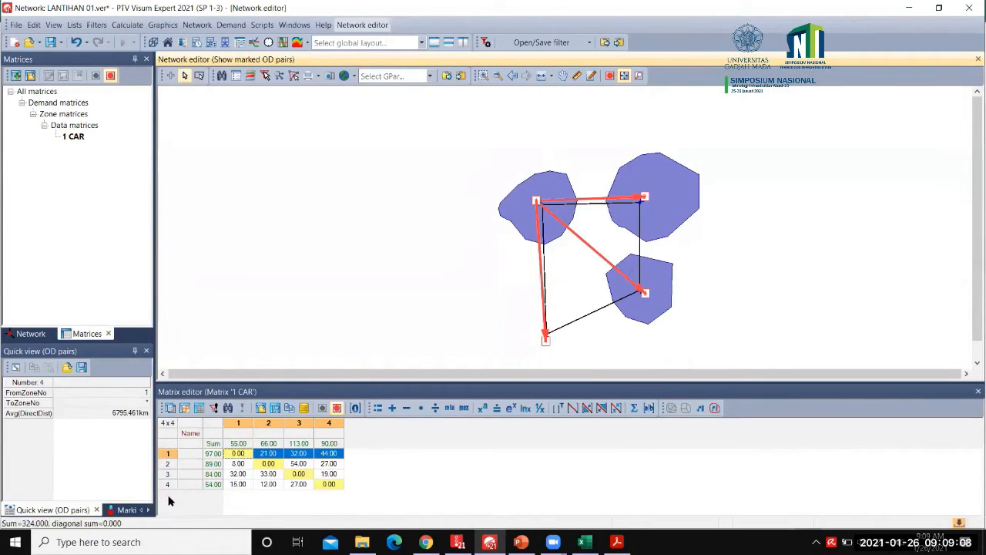
pyautogui.click(369, 282)
pyautogui.click(330, 474)
pyautogui.click(375, 476)
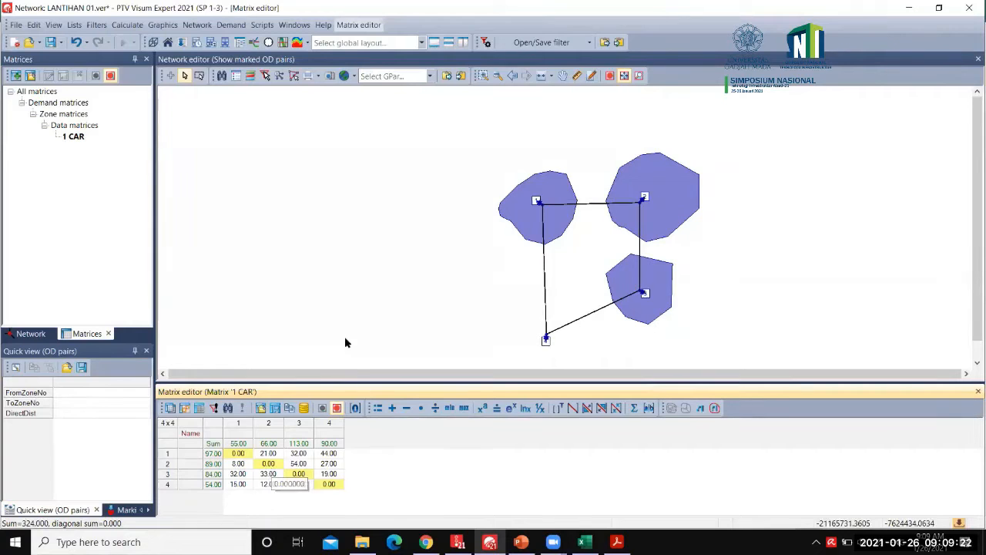
# Step: In the OD demand data, assign matrix 1 CAR to the Car demand segment by direct matrix selection
pyautogui.click(235, 26)
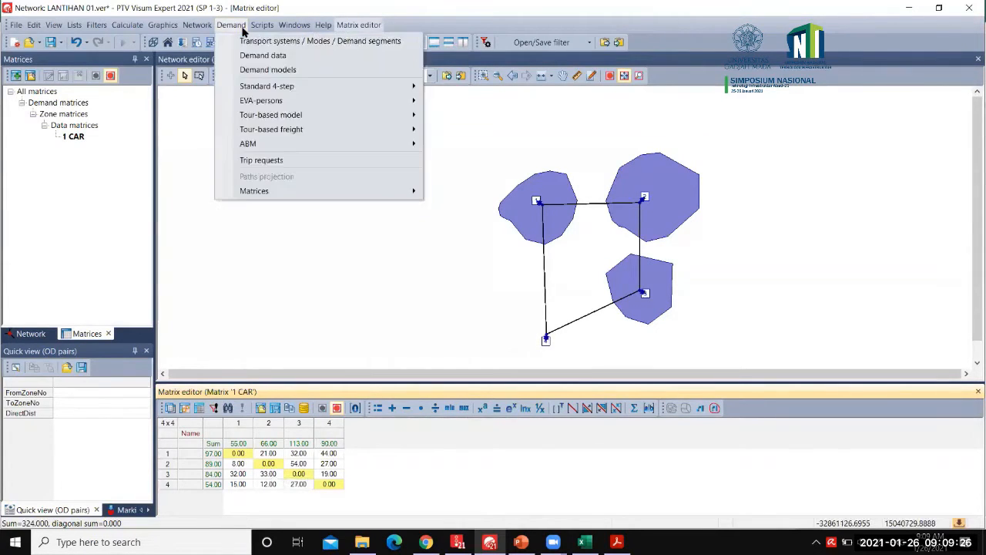
pyautogui.click(250, 57)
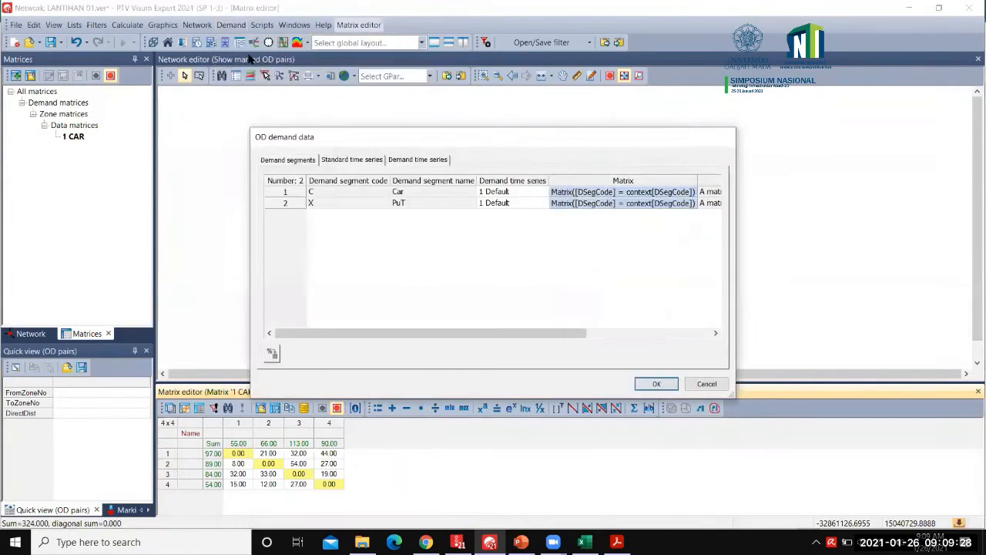
pyautogui.click(287, 193)
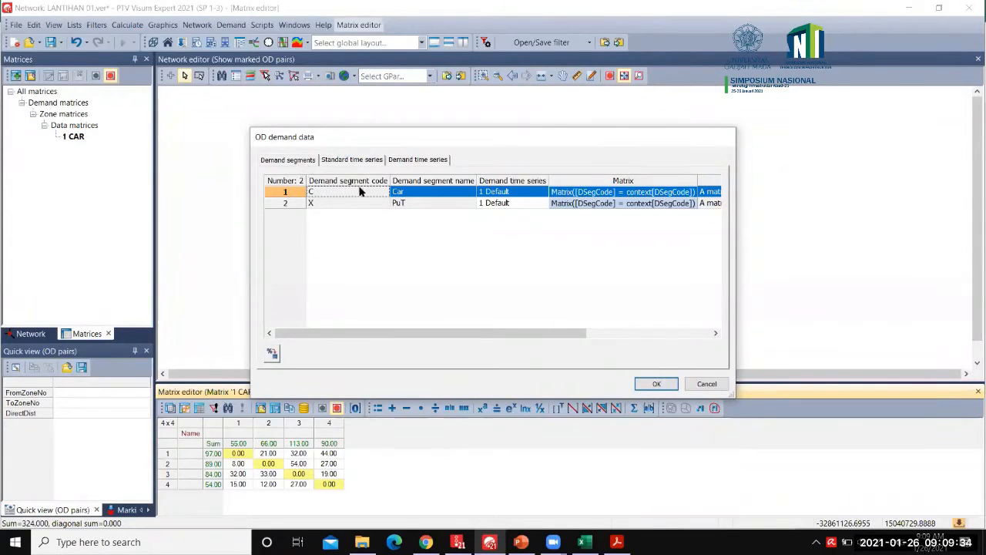
pyautogui.doubleClick(626, 193)
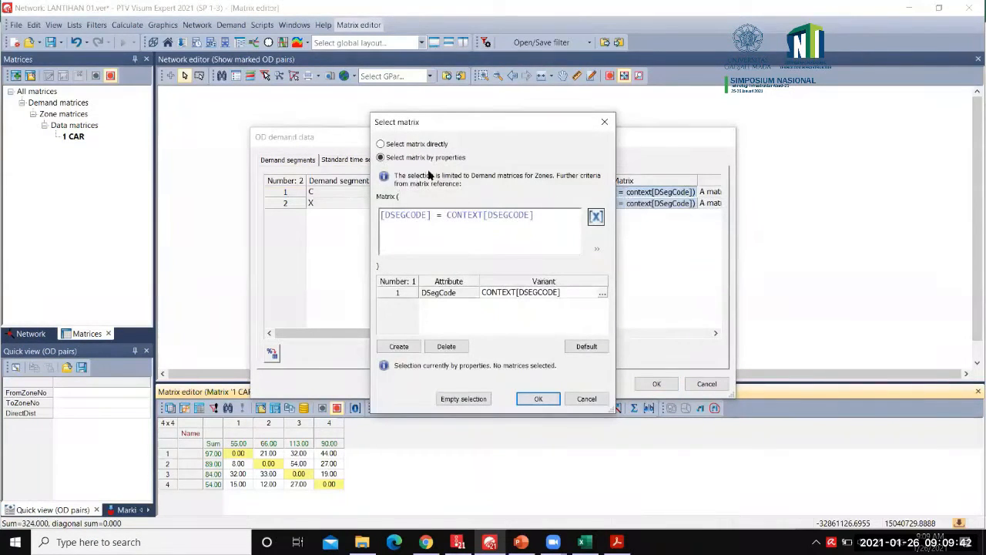
pyautogui.click(380, 144)
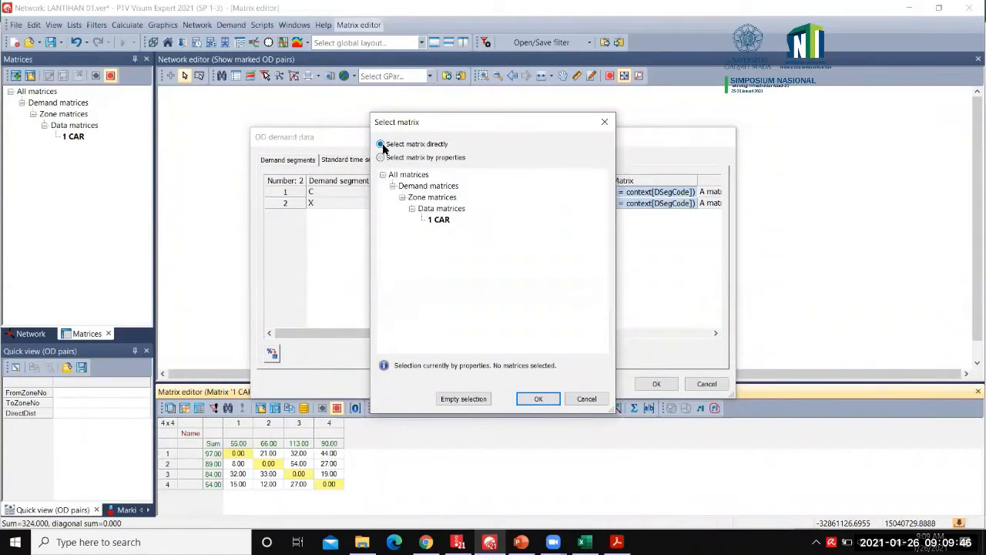
pyautogui.click(440, 221)
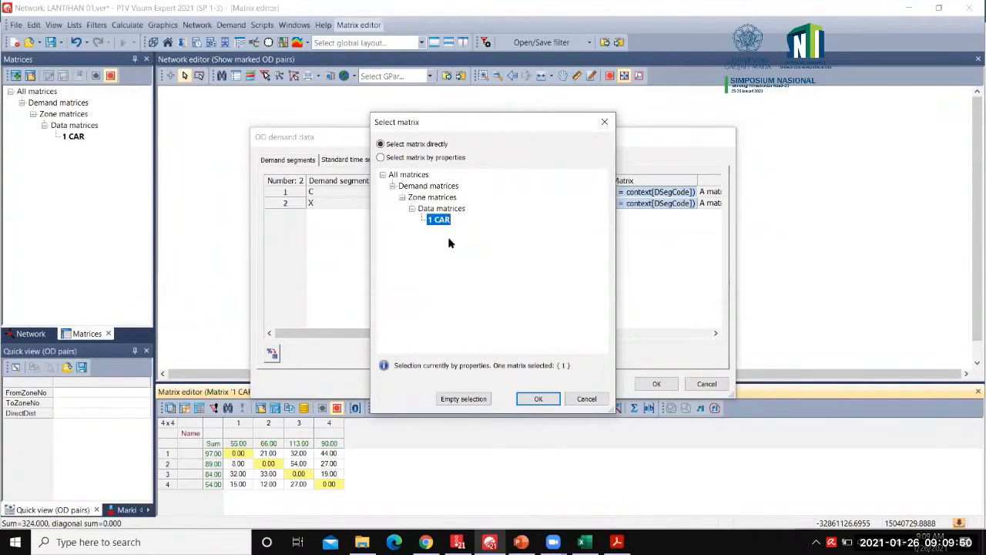
pyautogui.click(537, 400)
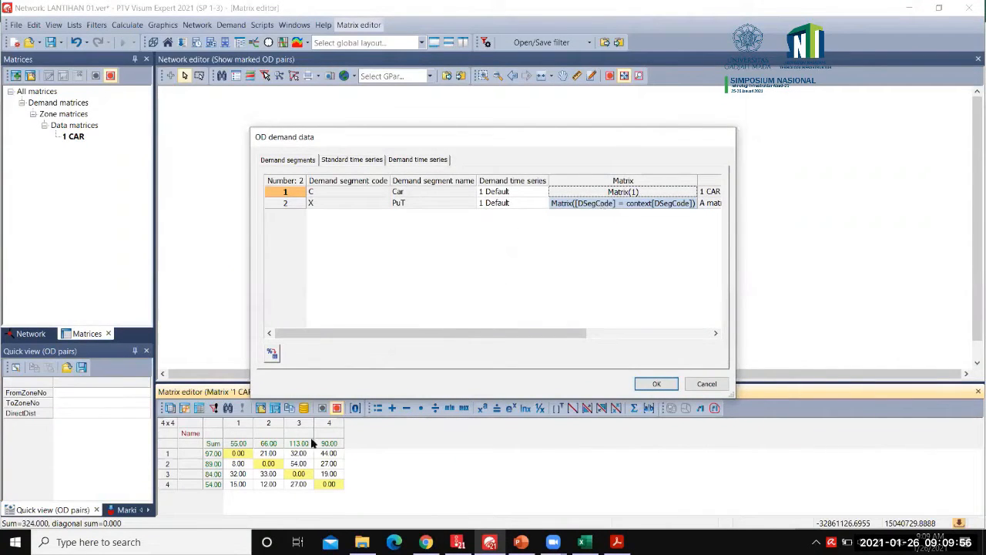
pyautogui.click(656, 384)
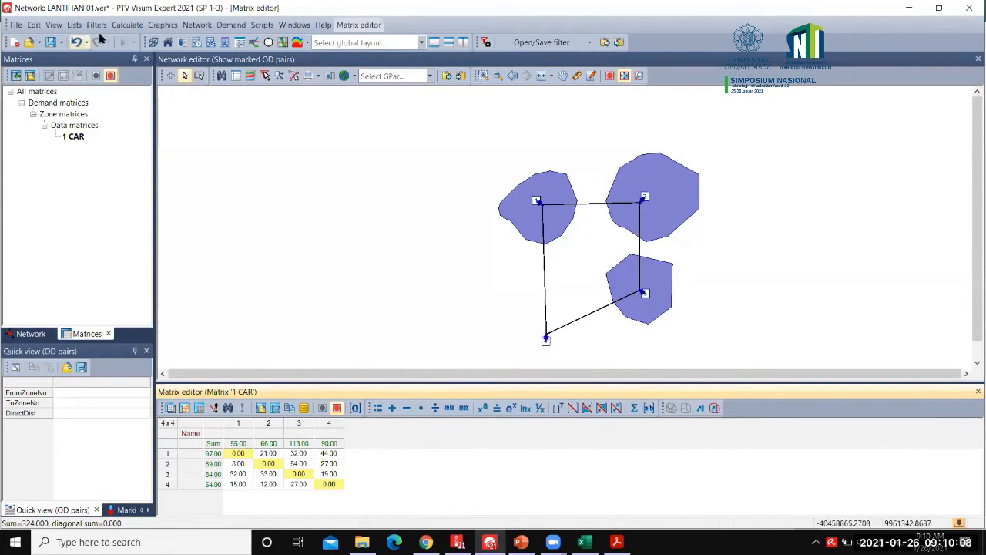
# Step: Open the procedure sequence with all windows arranged as tabs, and add a PrT assignment procedure to it
pyautogui.click(119, 27)
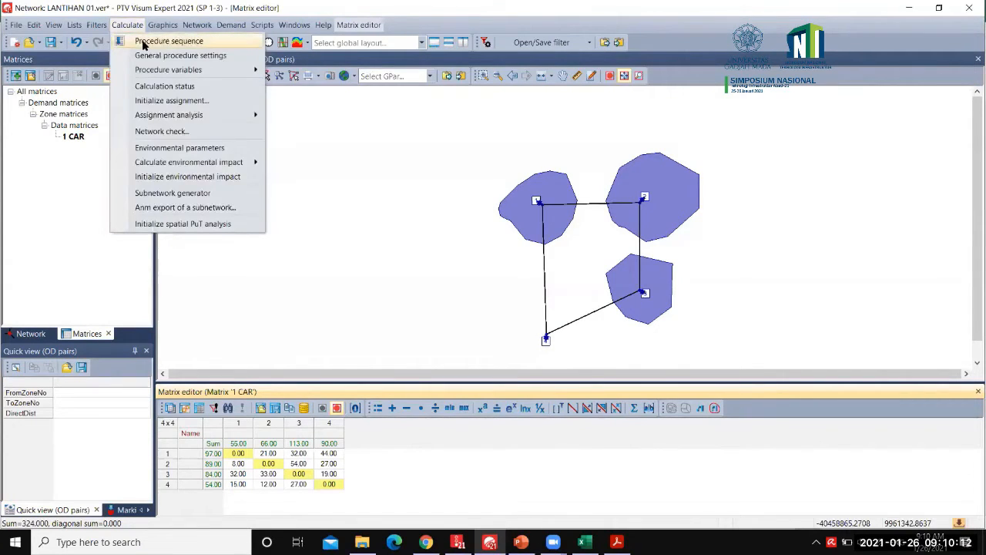
pyautogui.click(168, 42)
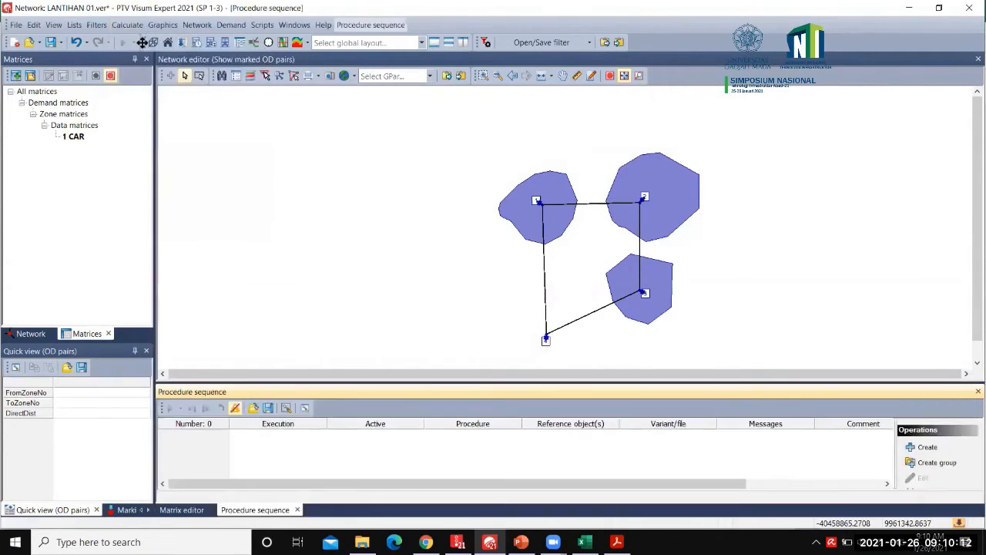
pyautogui.click(434, 43)
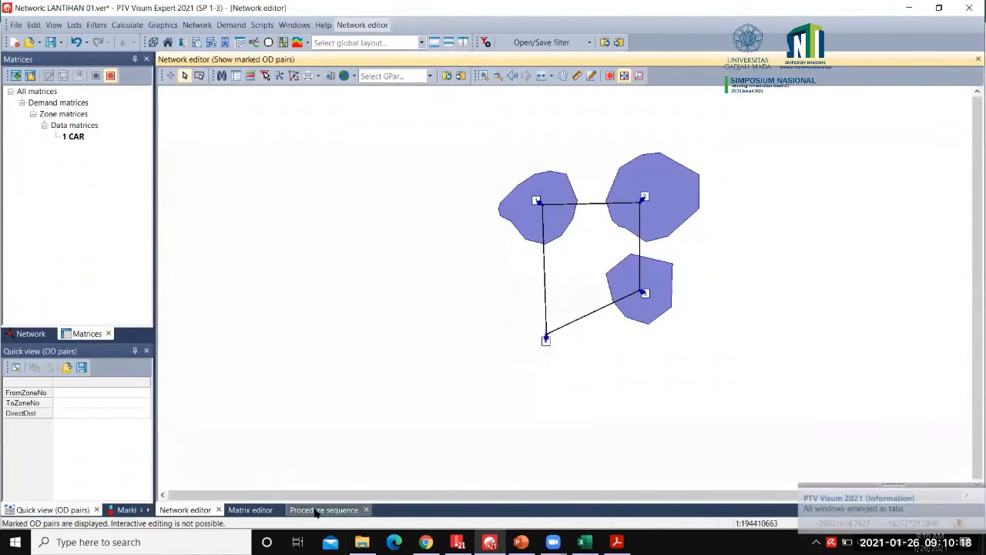
pyautogui.click(316, 510)
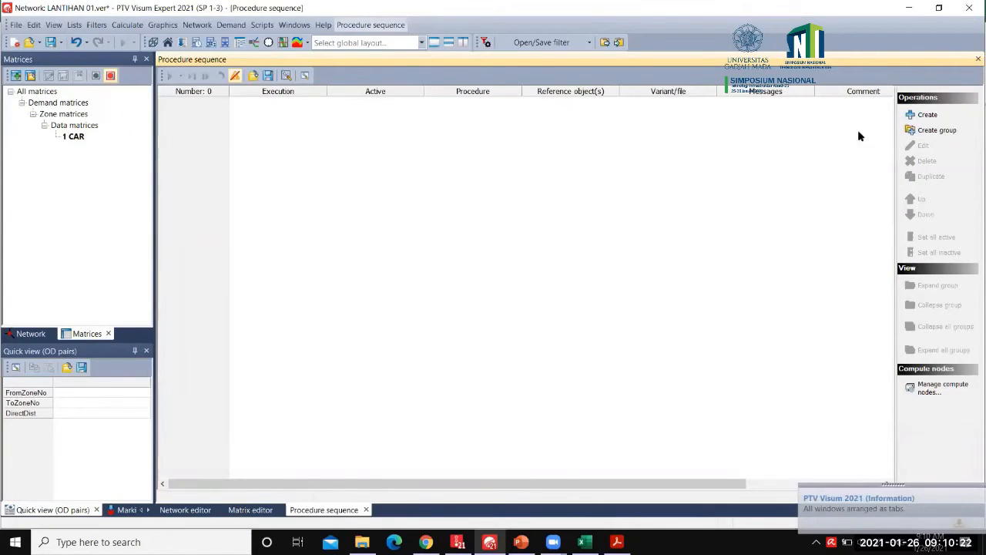
pyautogui.click(922, 119)
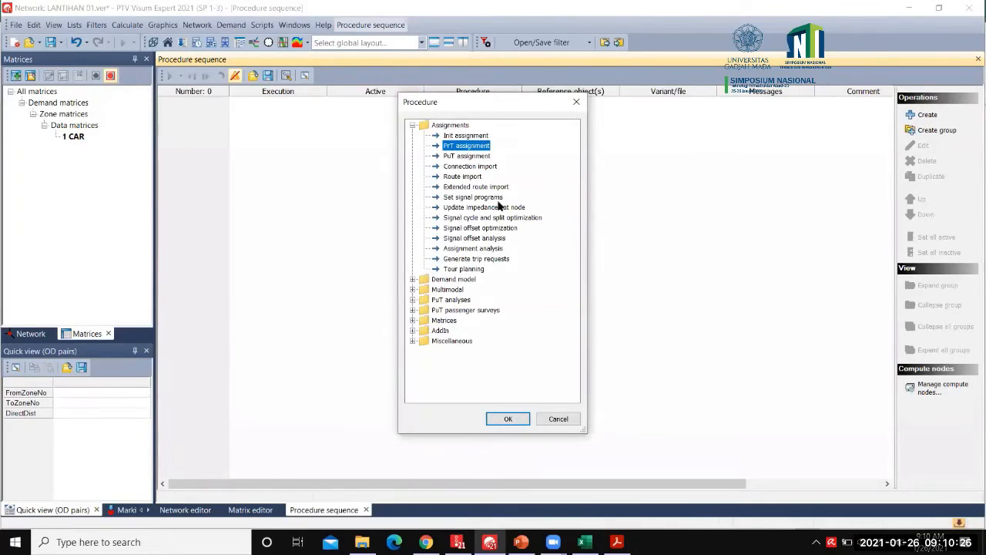
pyautogui.click(460, 158)
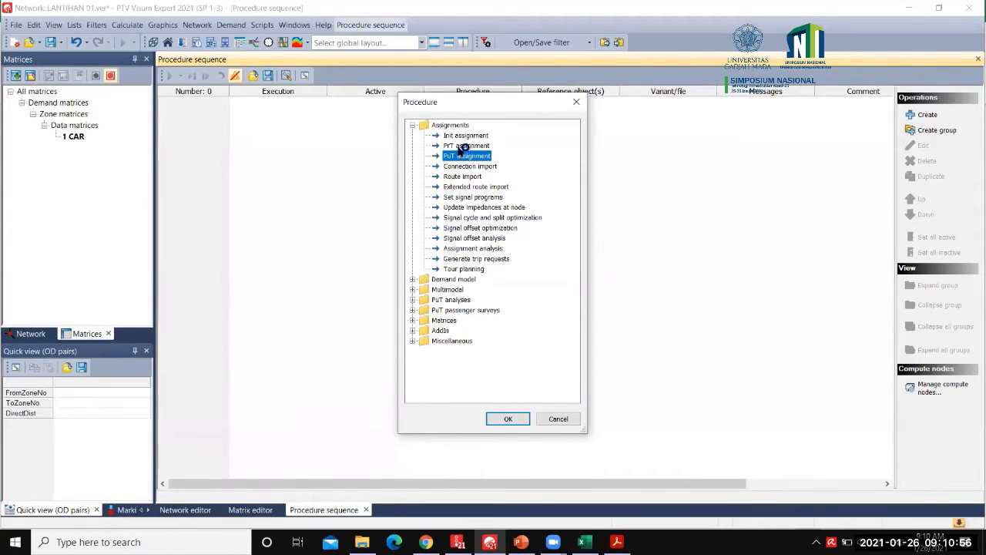
pyautogui.click(459, 147)
pyautogui.click(498, 417)
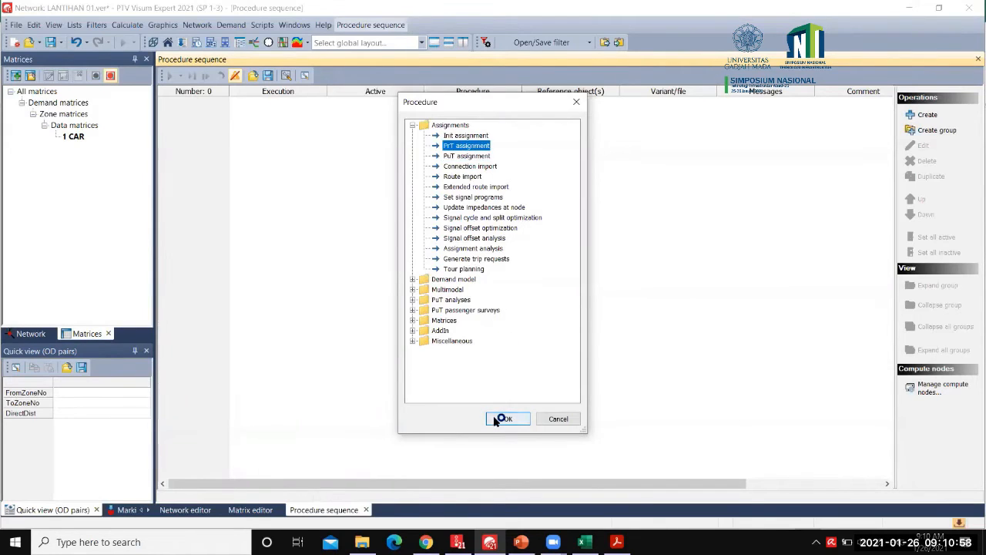
pyautogui.click(337, 128)
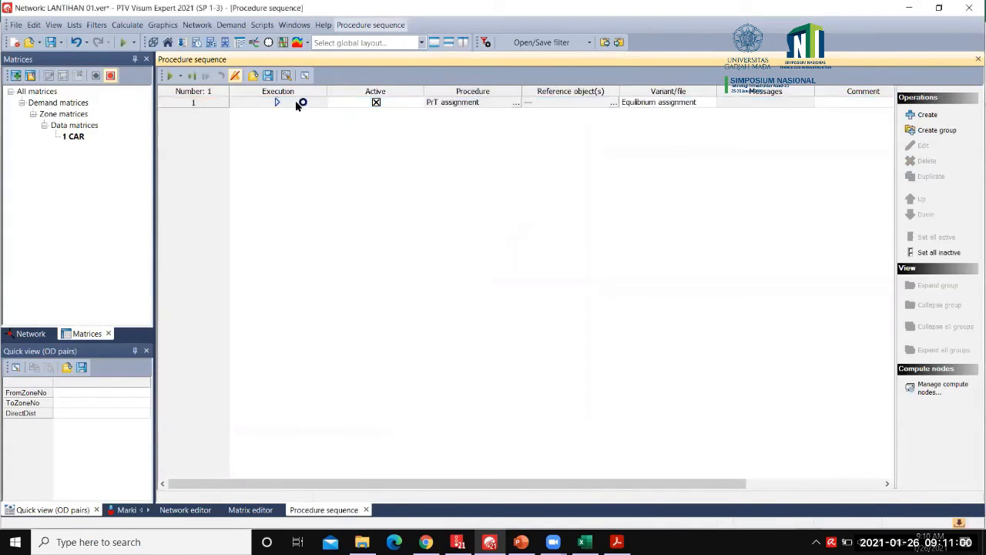
# Step: Keep the PrT assignment active and set demand segment C Car as its reference object
pyautogui.click(376, 102)
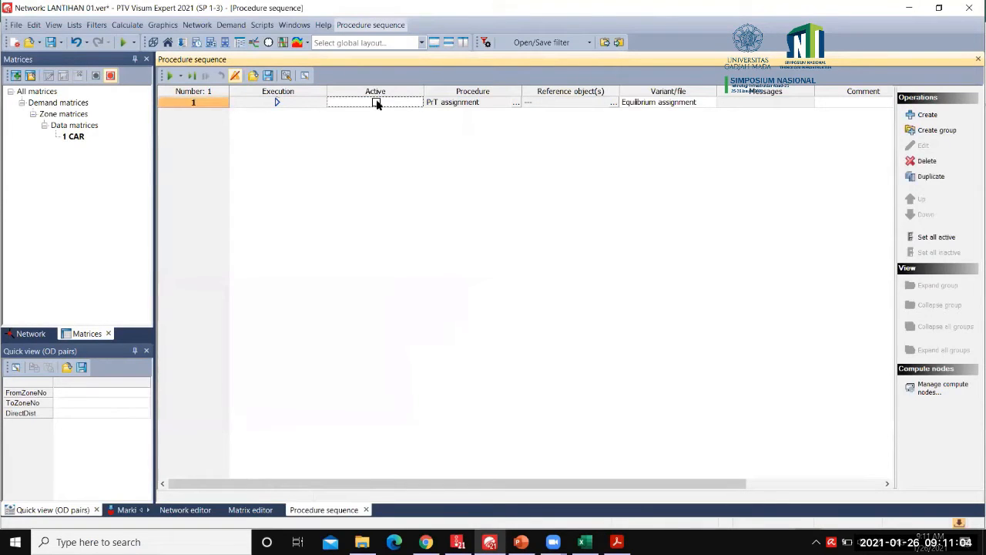
pyautogui.click(376, 103)
pyautogui.click(513, 103)
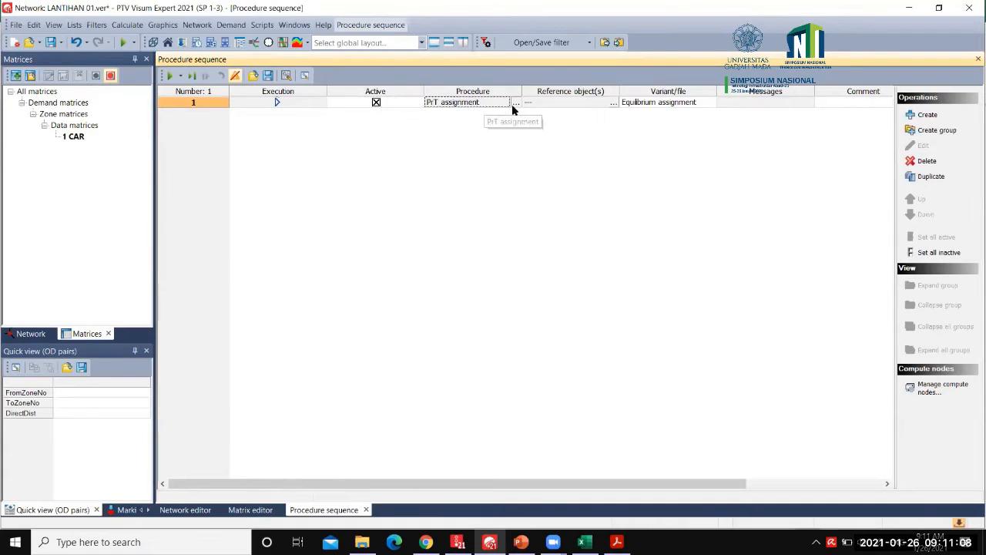
pyautogui.click(522, 420)
pyautogui.click(614, 102)
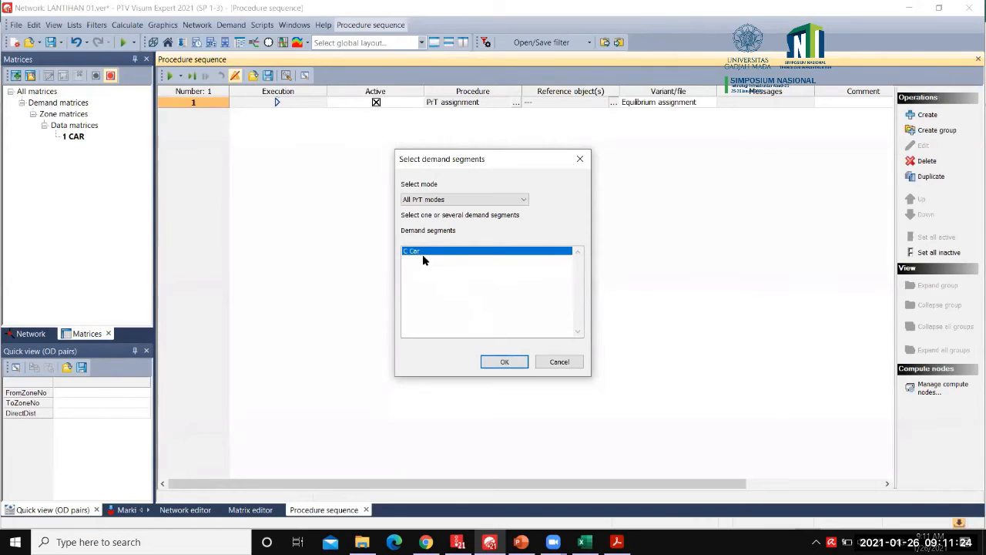
pyautogui.click(506, 362)
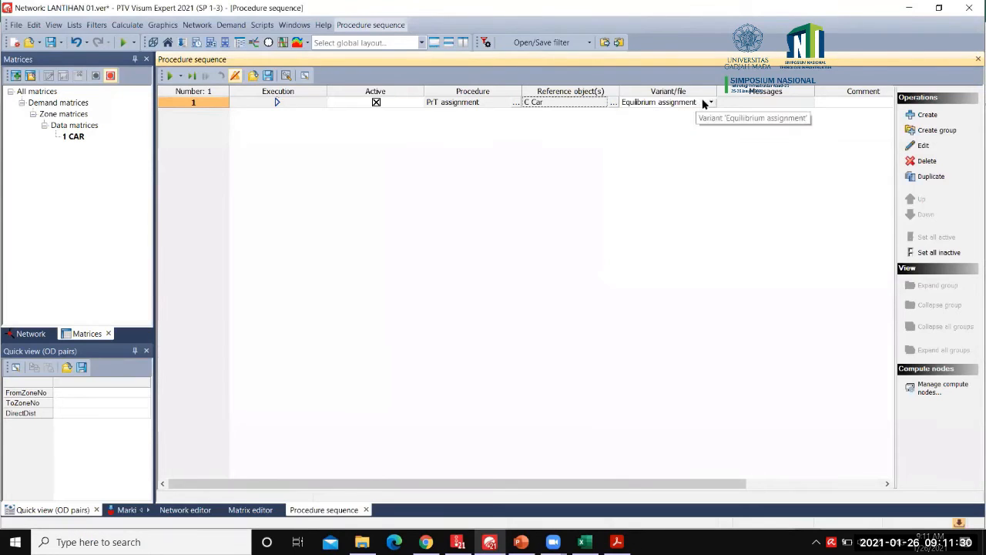
# Step: Review the available assignment variants and choose Equilibrium assignment for the PrT assignment
pyautogui.click(704, 102)
pyautogui.click(710, 103)
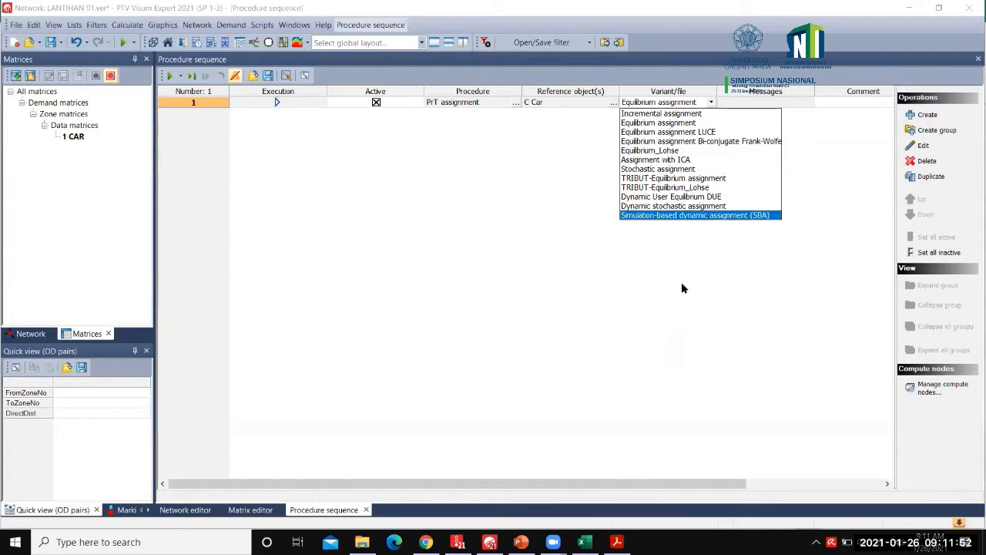
pyautogui.click(661, 123)
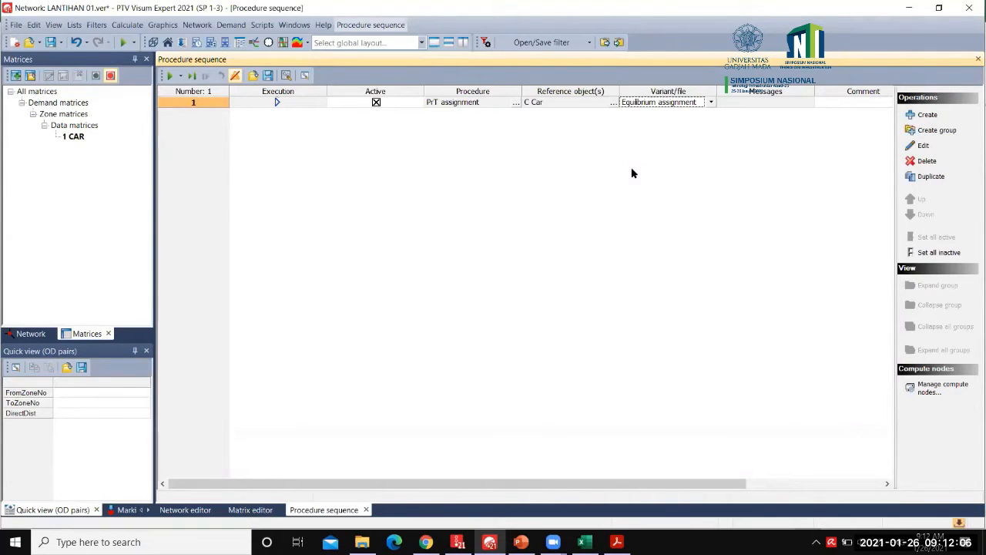
pyautogui.click(711, 103)
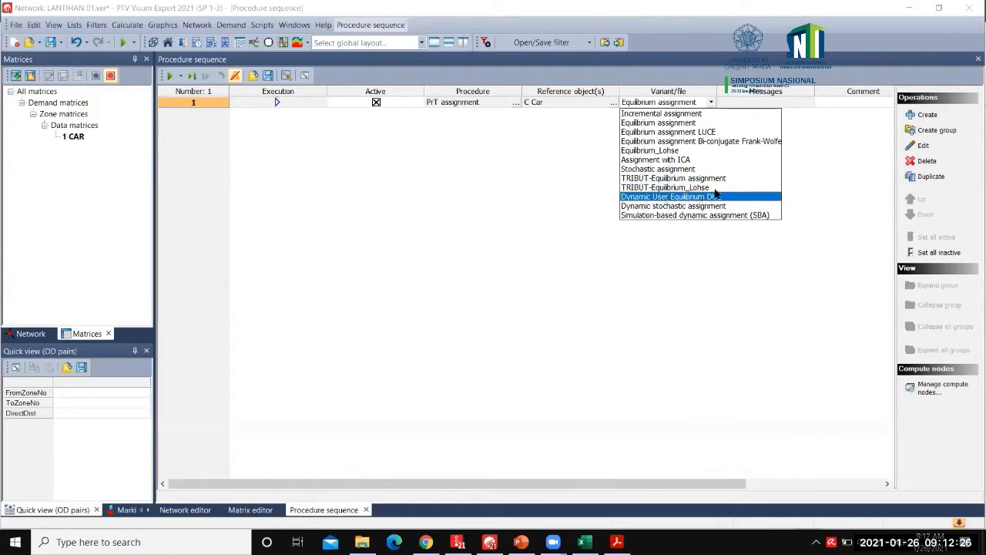
pyautogui.click(709, 128)
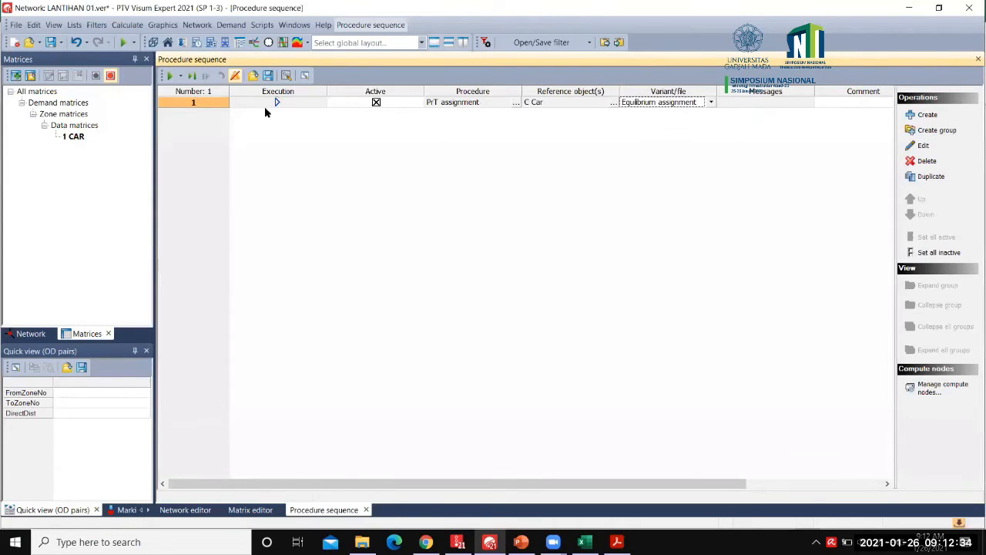
pyautogui.click(922, 115)
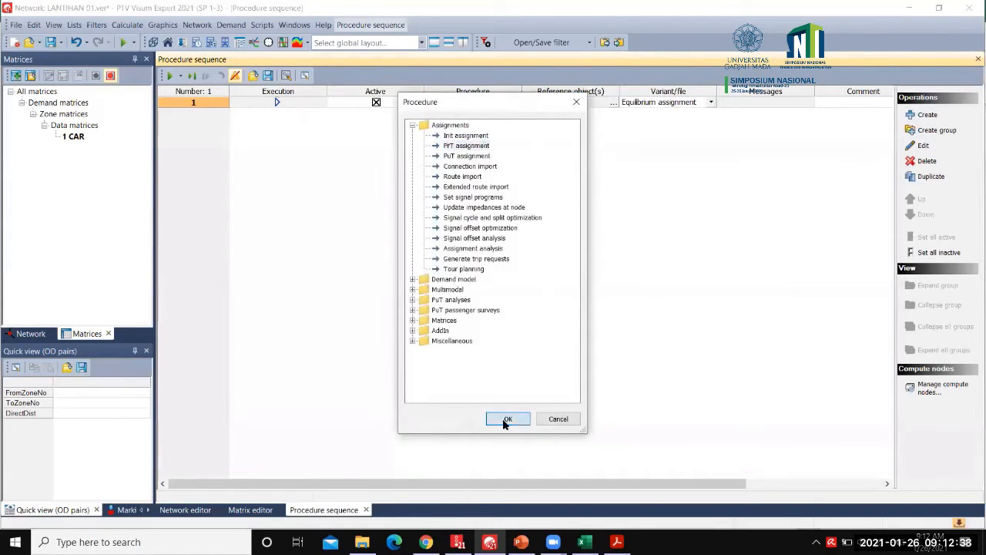
pyautogui.click(508, 419)
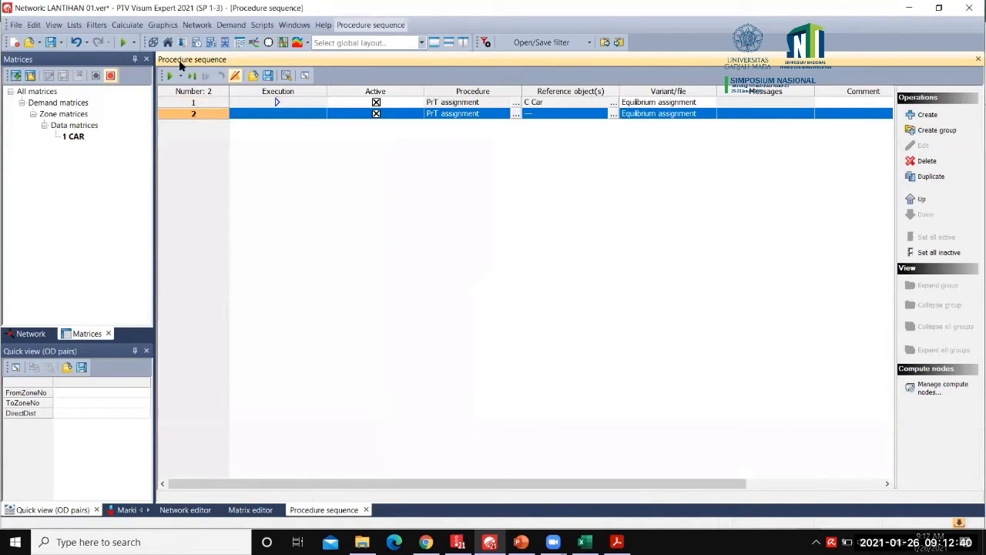
pyautogui.click(911, 163)
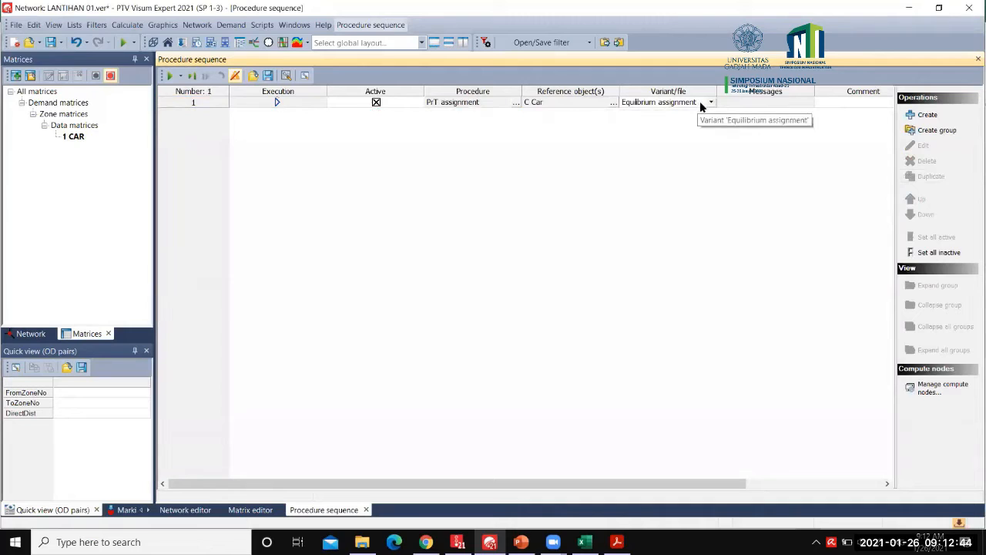
# Step: Run the procedure sequence to calculate the PrT equilibrium assignment for the Car demand segment
pyautogui.click(171, 77)
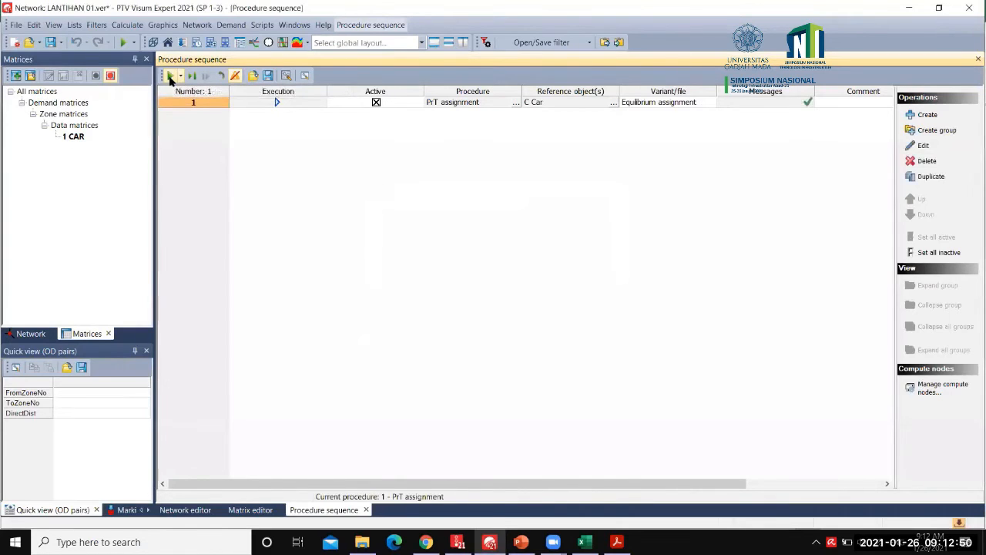
# Step: View the assigned volumes on the links in the network editor and save the version, overwriting LANTIHAN 01.ver
pyautogui.click(185, 510)
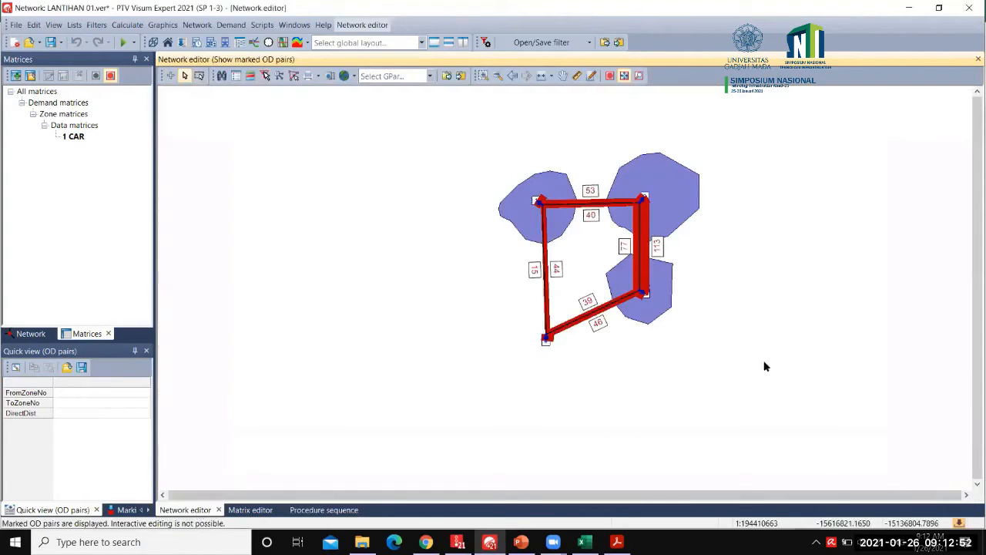
pyautogui.scroll(3, 682, 302)
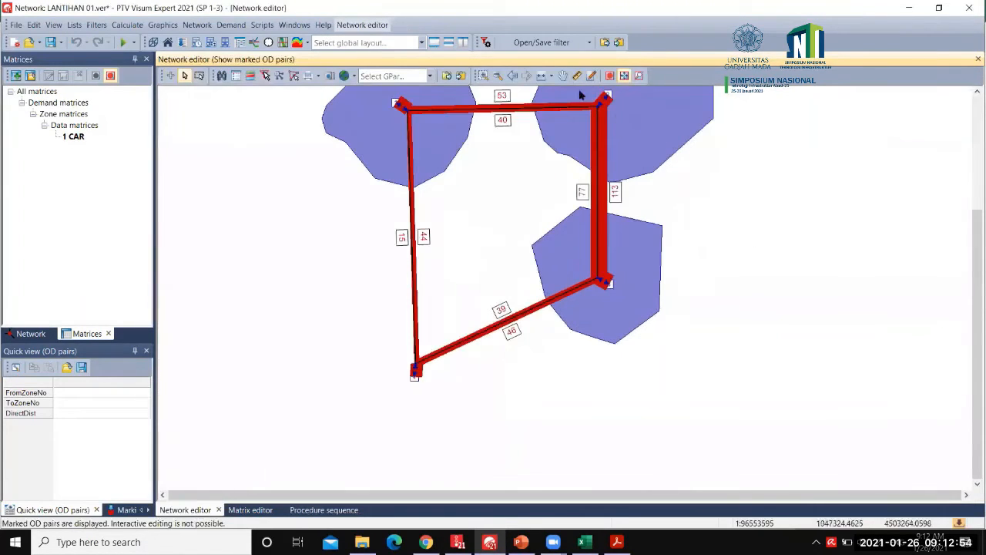
pyautogui.scroll(-1, 568, 183)
pyautogui.scroll(2, 589, 285)
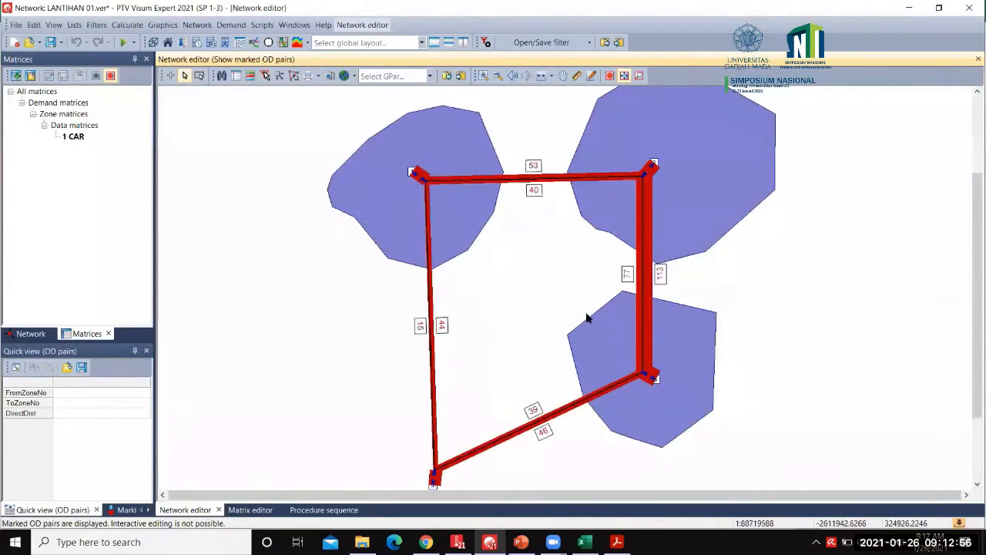
pyautogui.scroll(-1, 746, 320)
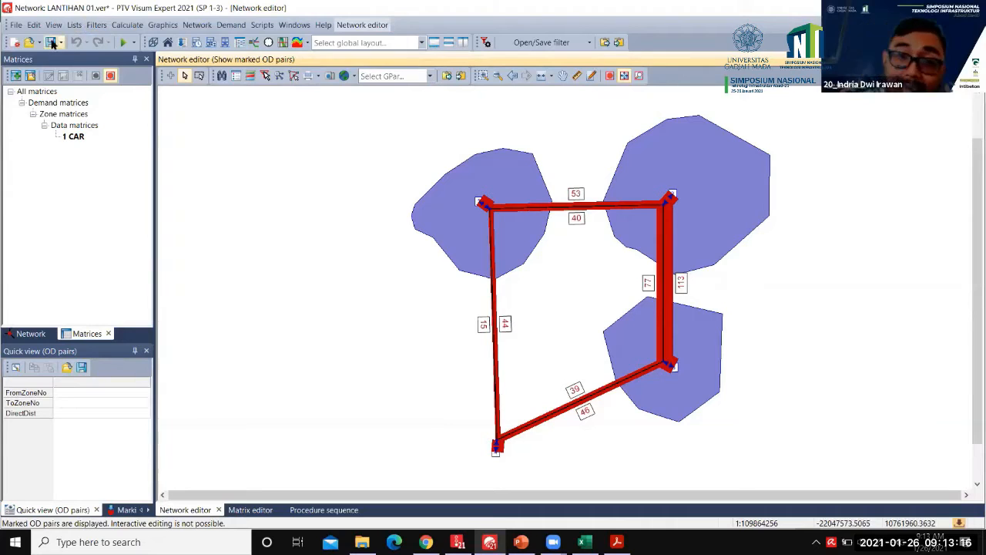
pyautogui.click(51, 42)
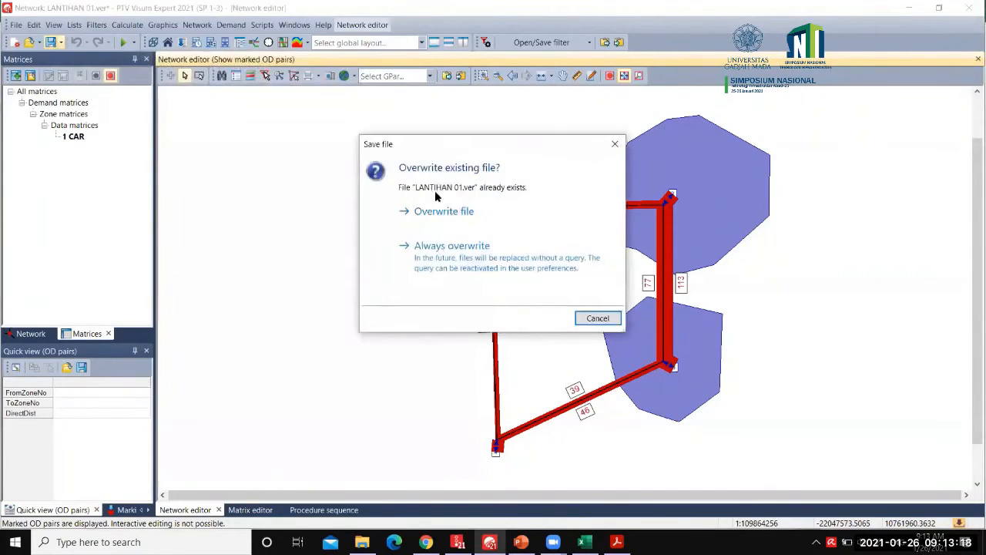
pyautogui.click(437, 211)
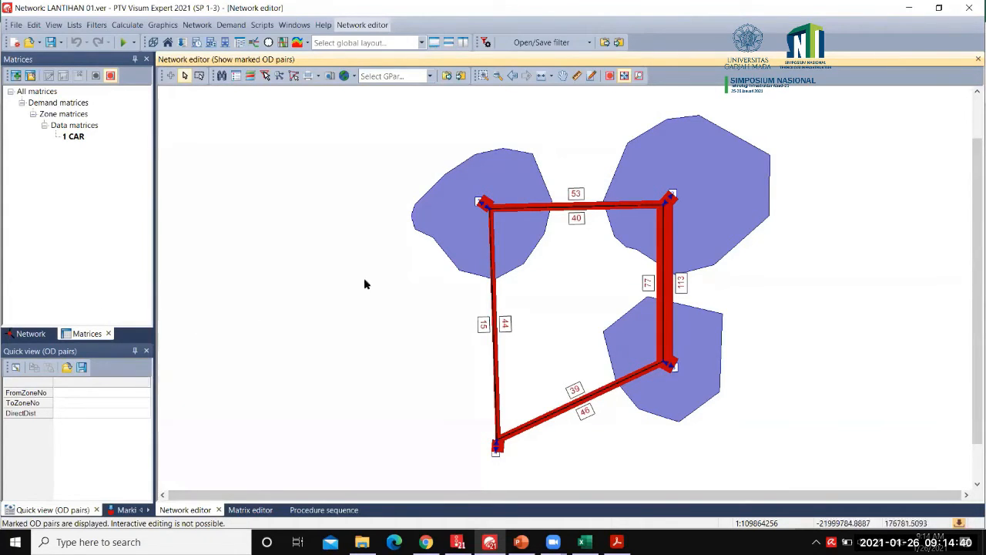
# Step: Examine the assigned link volumes and the procedure sequence, and save the network over LANTIHAN 01.ver again
pyautogui.scroll(3, 509, 256)
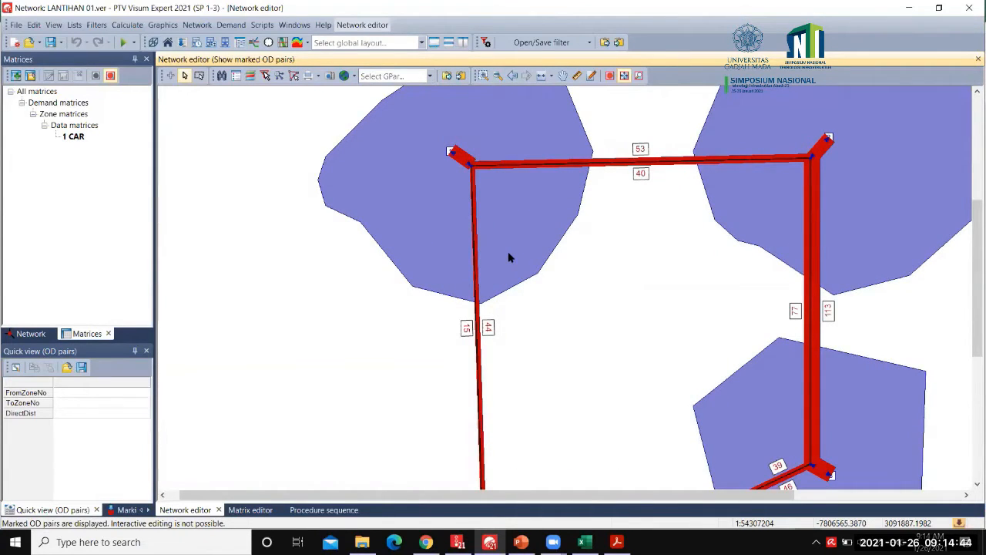
pyautogui.scroll(-2, 508, 255)
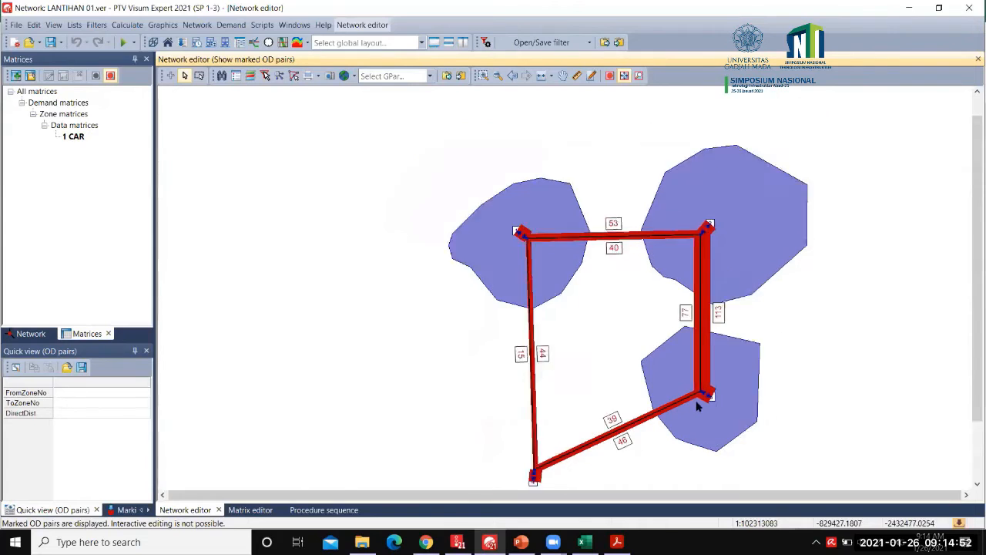
pyautogui.scroll(-2, 700, 400)
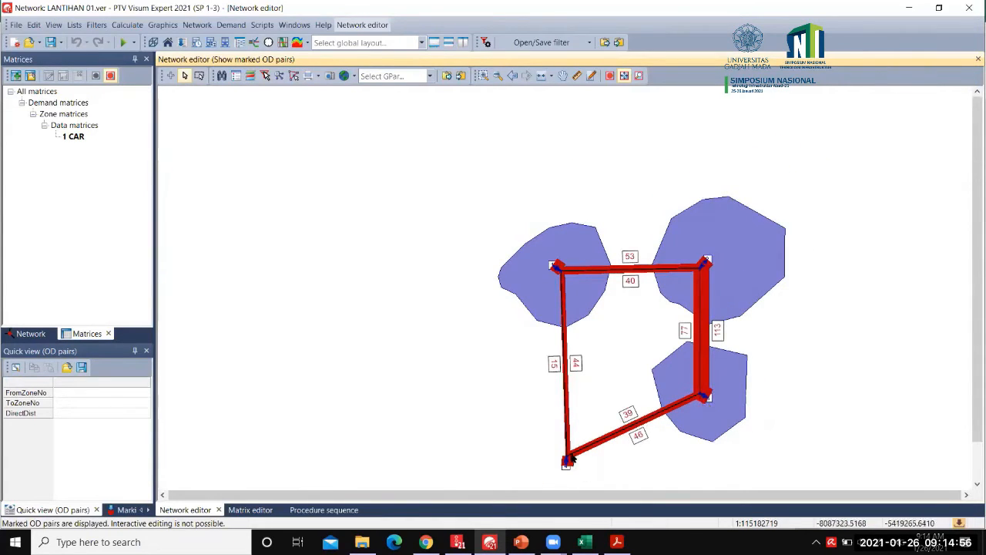
pyautogui.scroll(2, 564, 465)
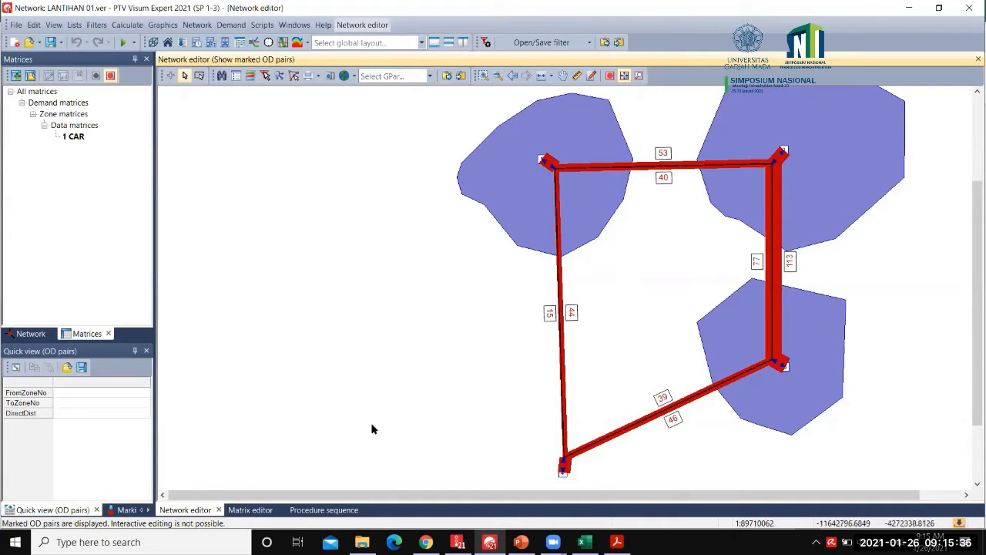
pyautogui.click(324, 511)
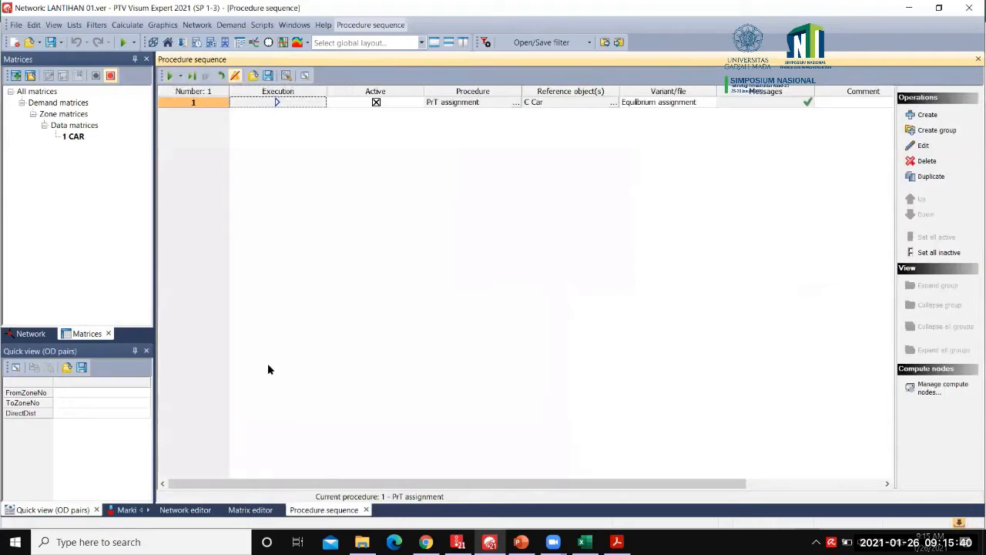
pyautogui.click(185, 510)
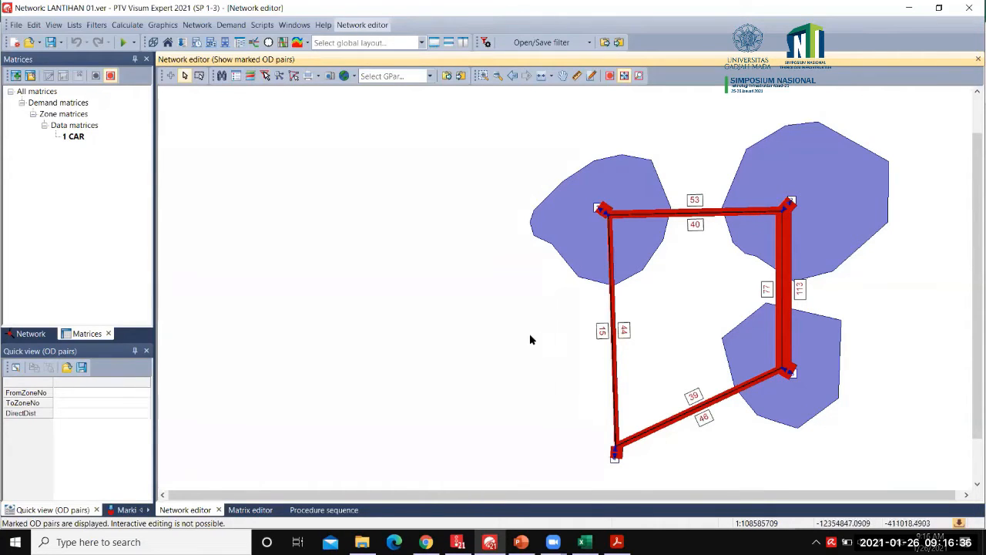
pyautogui.click(51, 42)
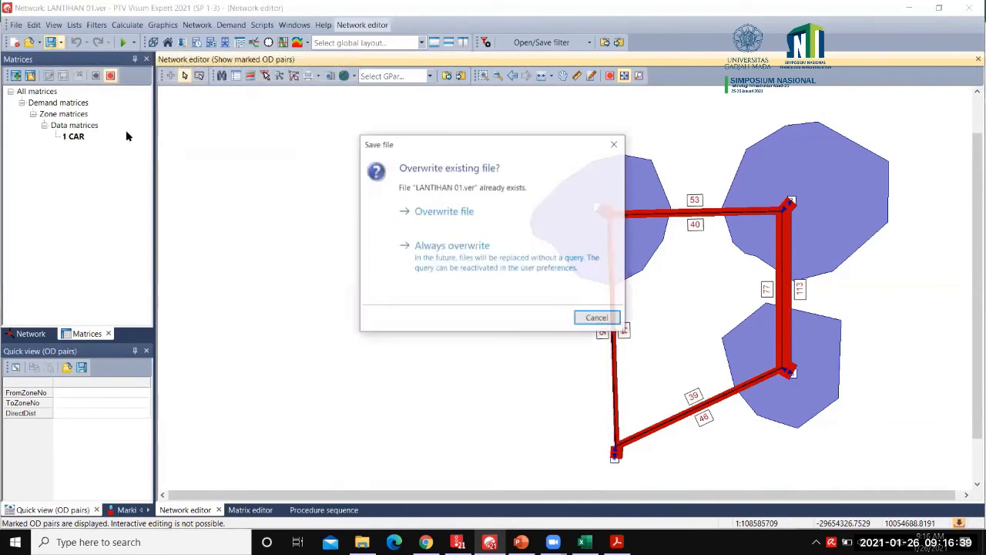
pyautogui.click(490, 221)
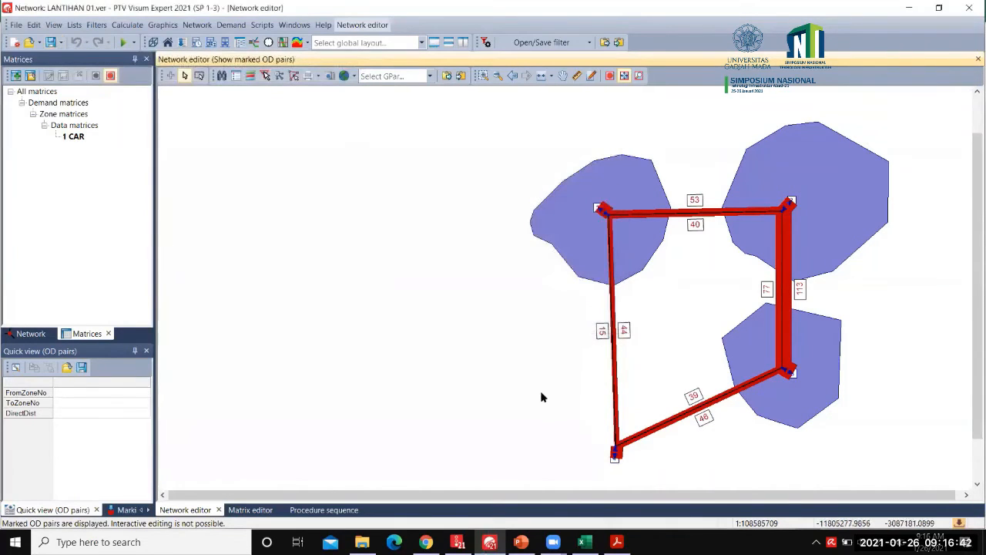
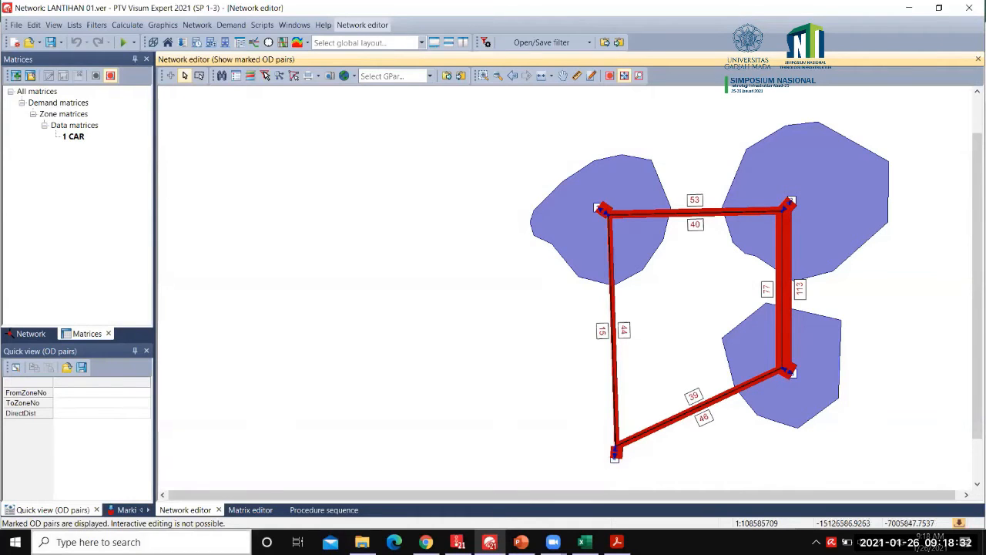
# Step: Check the CAR matrix values and open the list of links to review their attributes and volumes
pyautogui.click(231, 511)
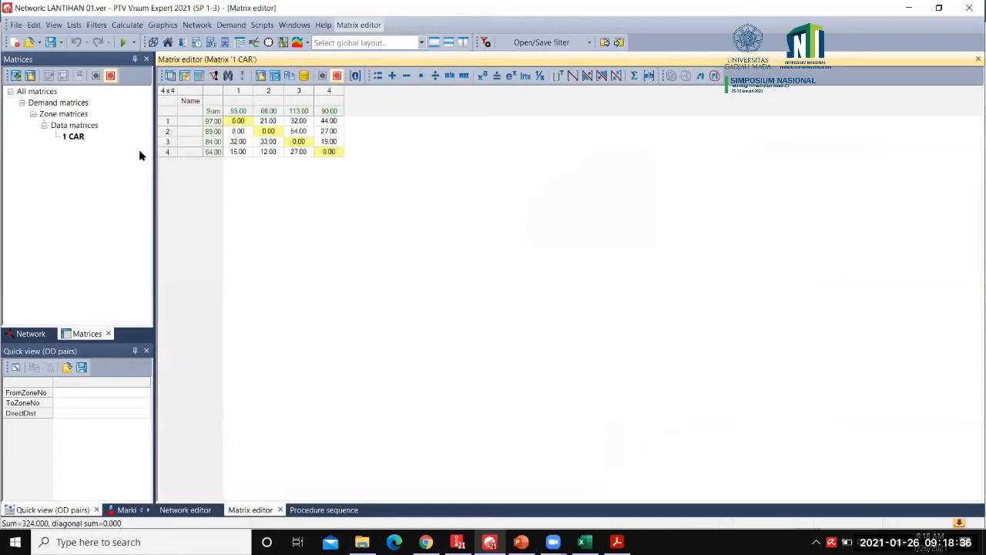
pyautogui.click(185, 510)
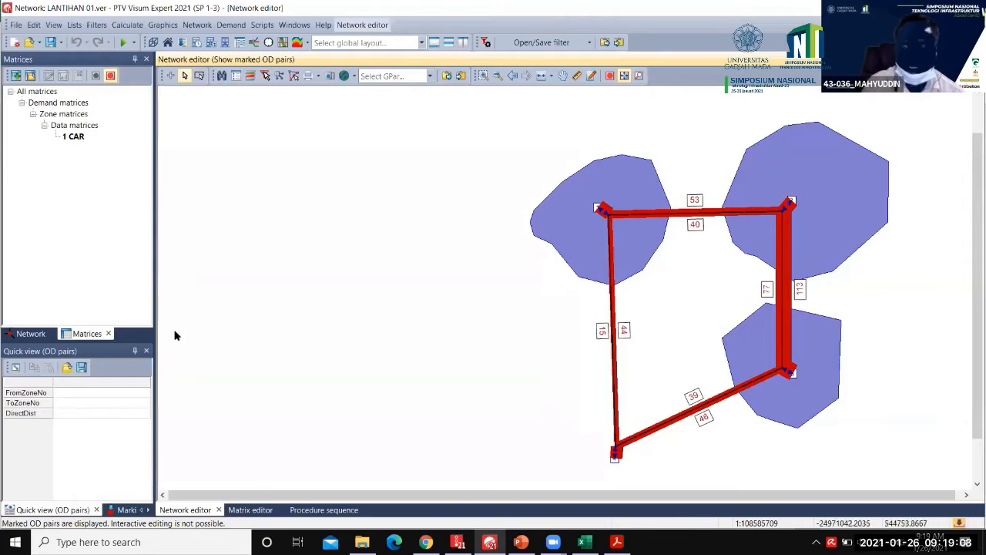
pyautogui.click(28, 335)
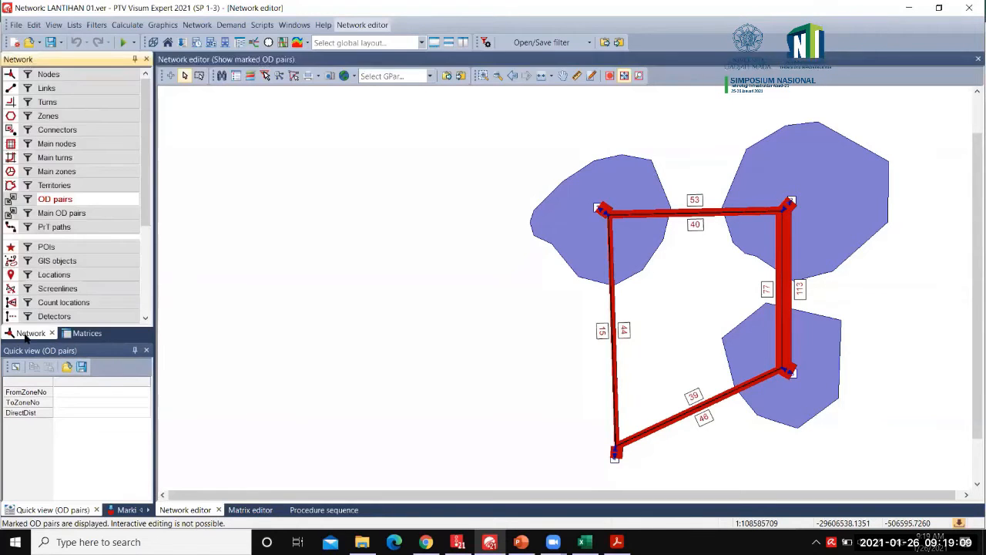
pyautogui.click(84, 87)
pyautogui.rightClick(84, 87)
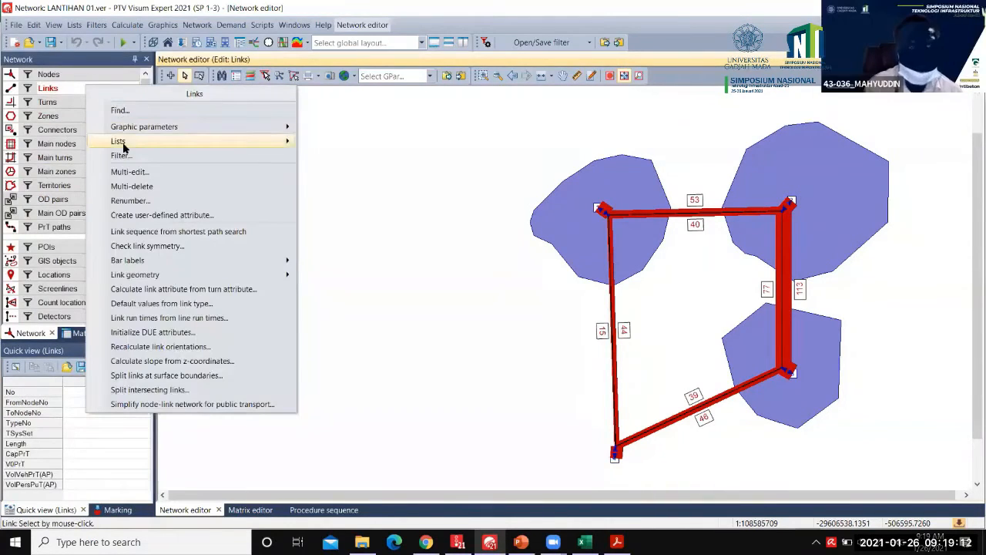
pyautogui.moveTo(149, 142)
pyautogui.click(330, 145)
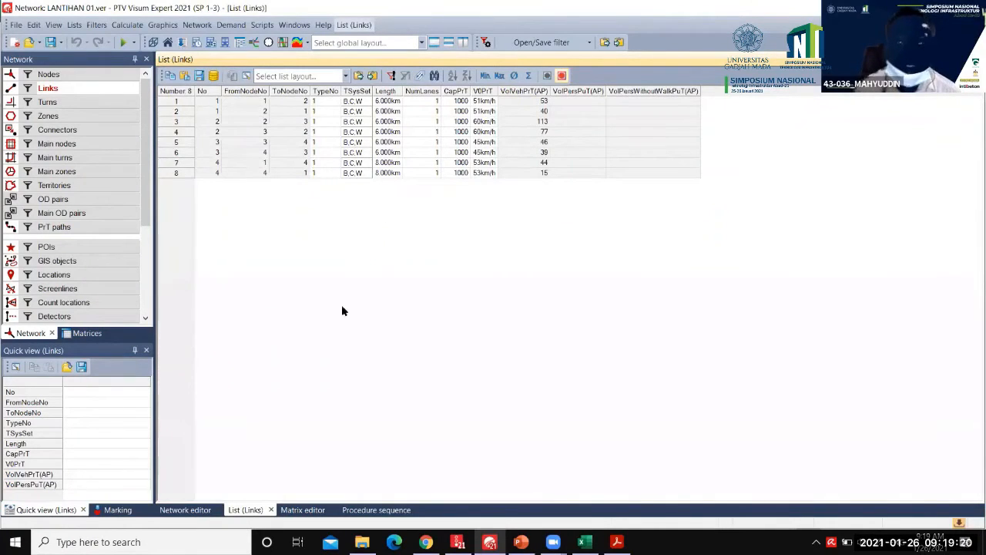
# Step: Switch to Google Maps in Chrome and measure the straight-line distance from Jl. Raya Pd. Gede near Yamaha Wijaya Motor to the Pasar Pondok Gede area
pyautogui.moveTo(426, 541)
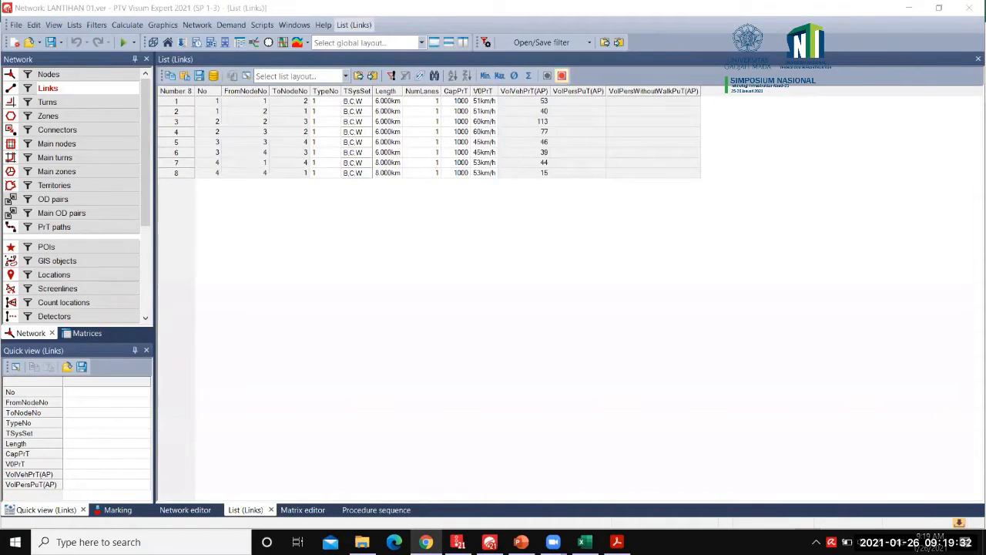
pyautogui.click(525, 282)
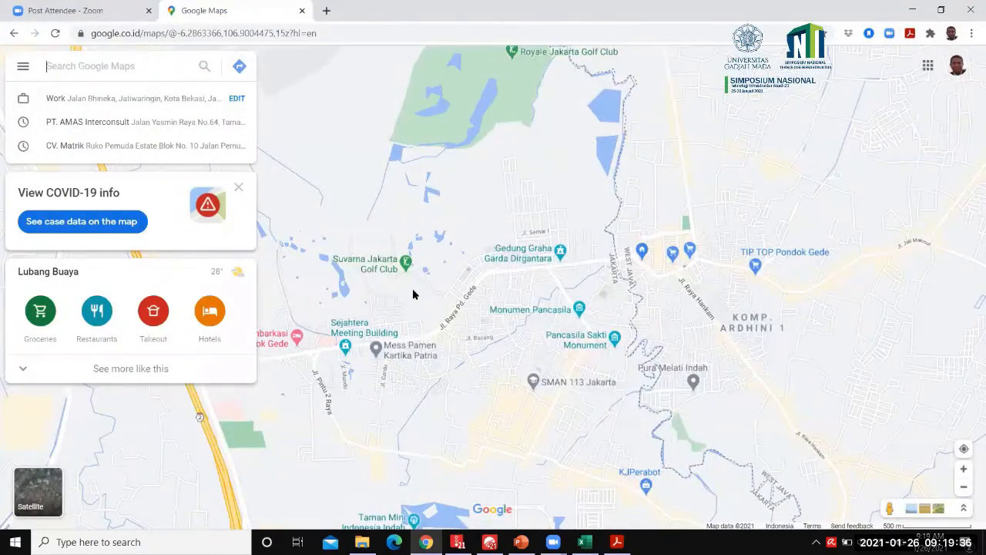
pyautogui.scroll(3, 540, 216)
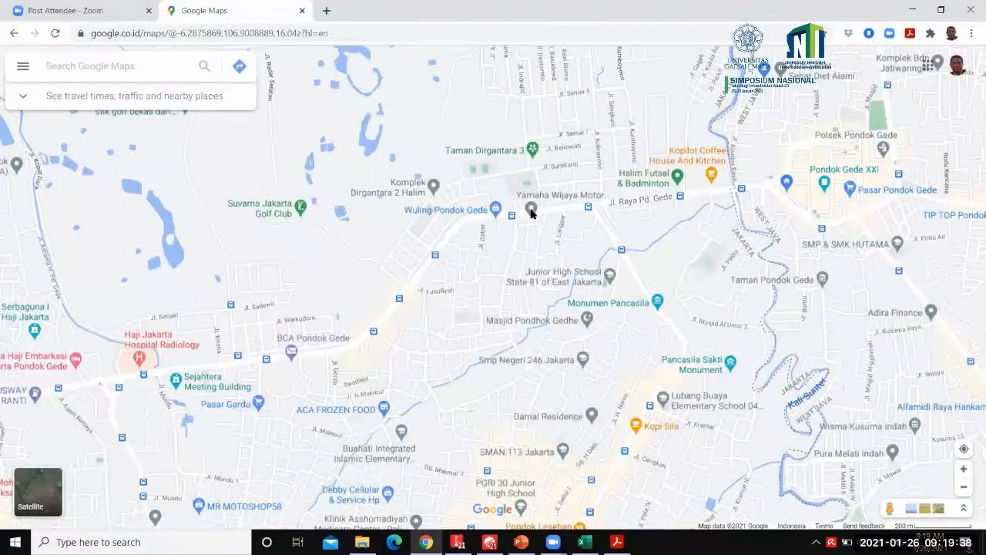
pyautogui.rightClick(575, 278)
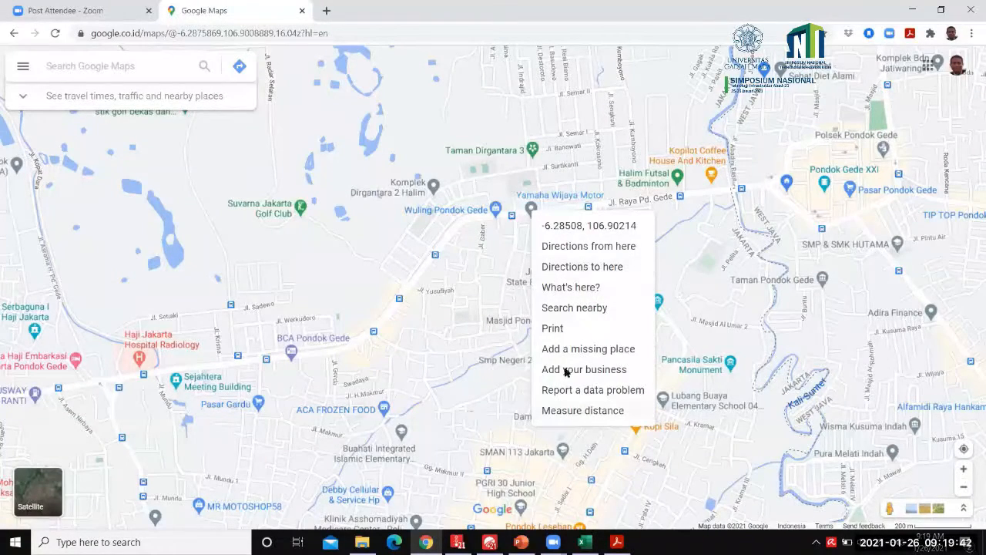
pyautogui.click(582, 410)
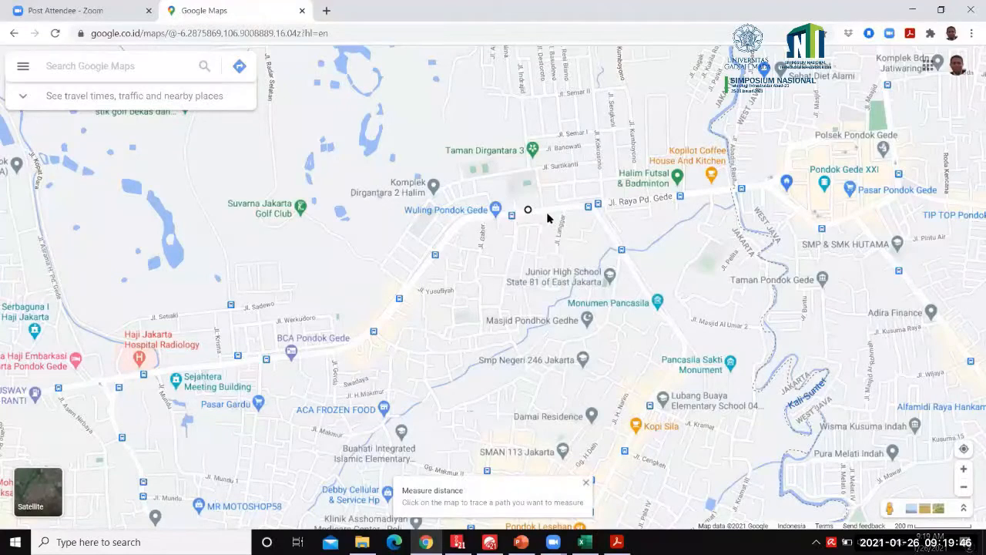
pyautogui.moveTo(528, 211); pyautogui.dragTo(557, 210)
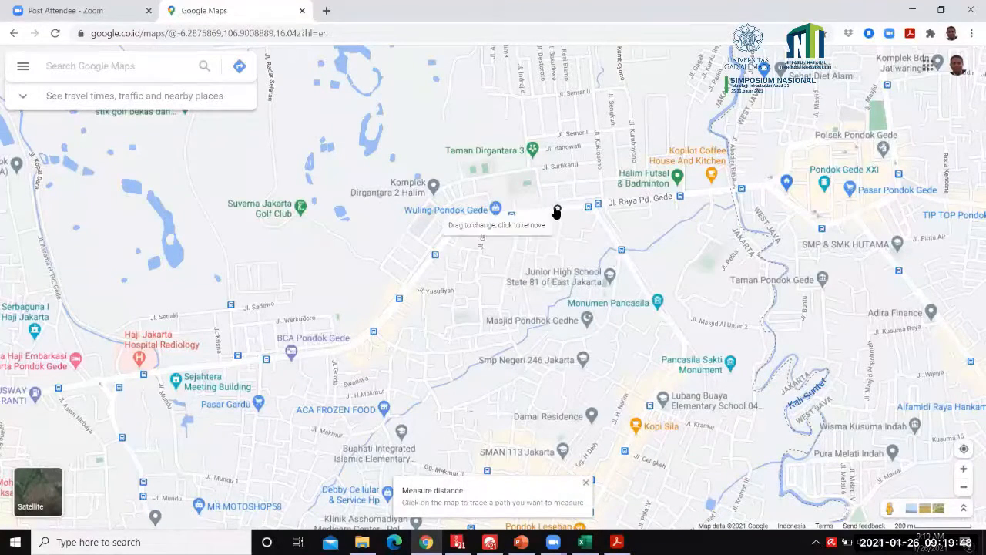
pyautogui.rightClick(557, 210)
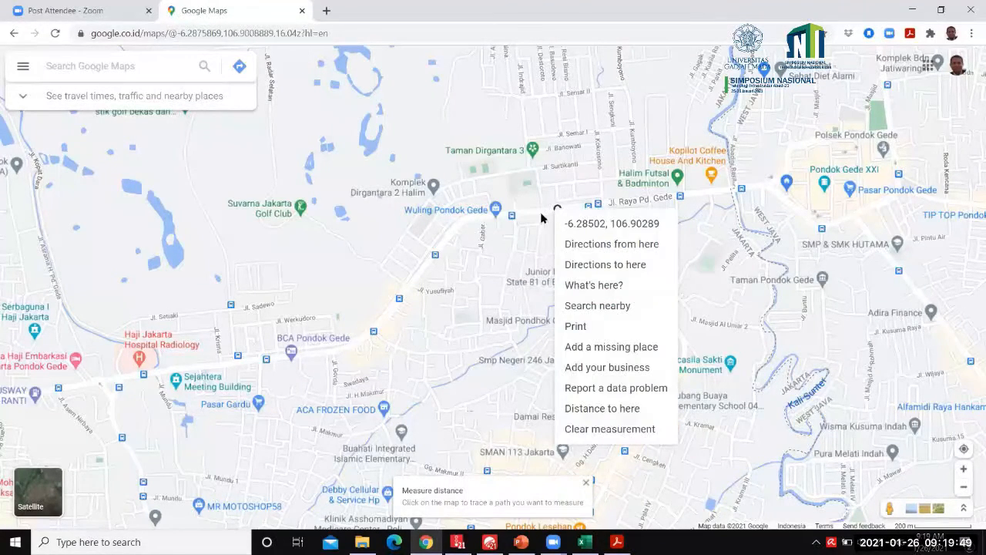
pyautogui.click(575, 409)
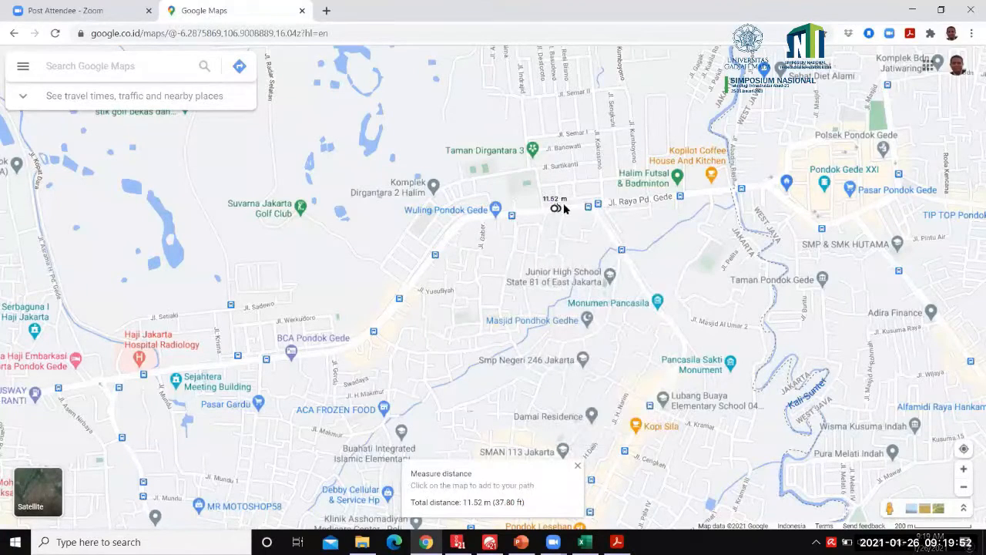
pyautogui.click(592, 207)
pyautogui.moveTo(592, 206); pyautogui.dragTo(819, 221)
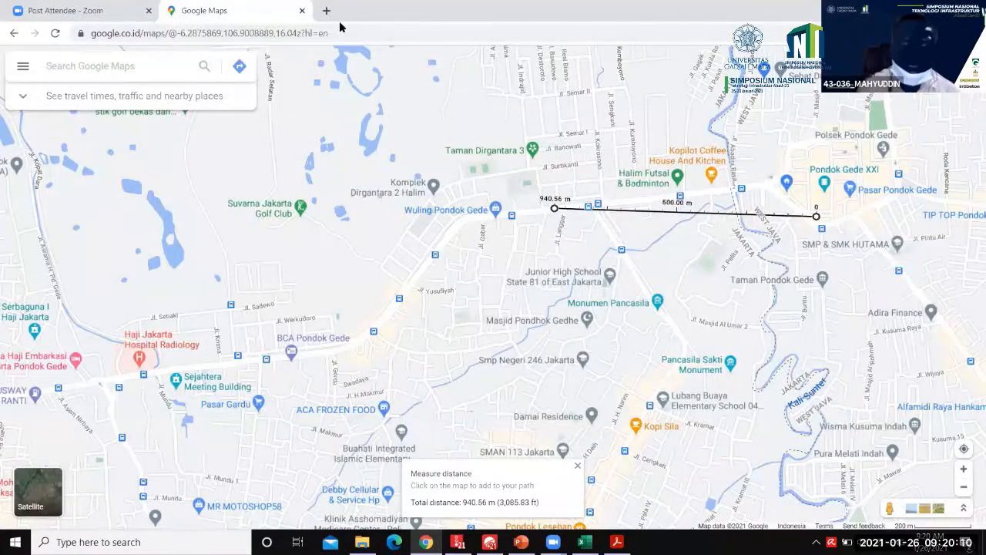
# Step: Close the Google Maps and Zoom pages in Chrome and return to the network editor in PTV Visum
pyautogui.hotkey('ctrl', 'w')
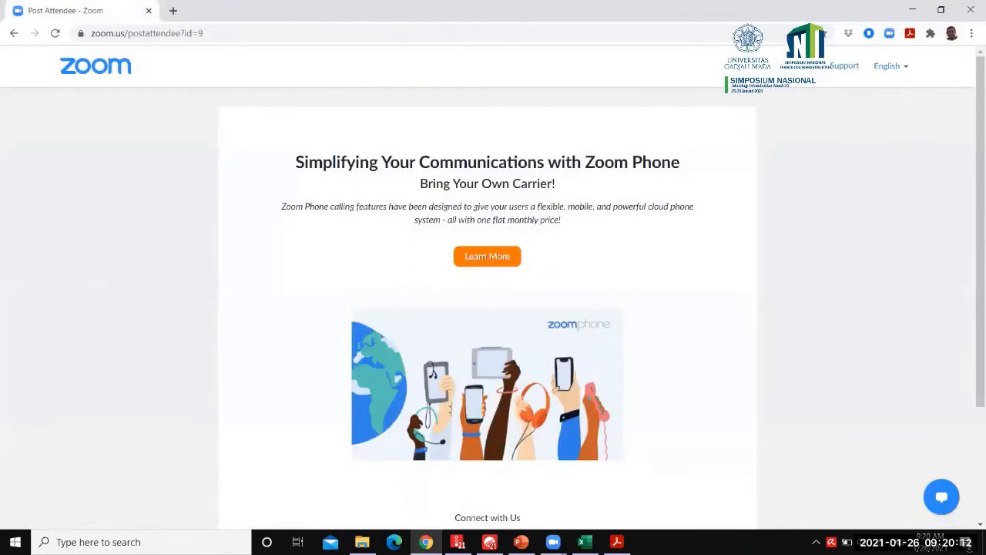
pyautogui.hotkey('ctrl', 'w')
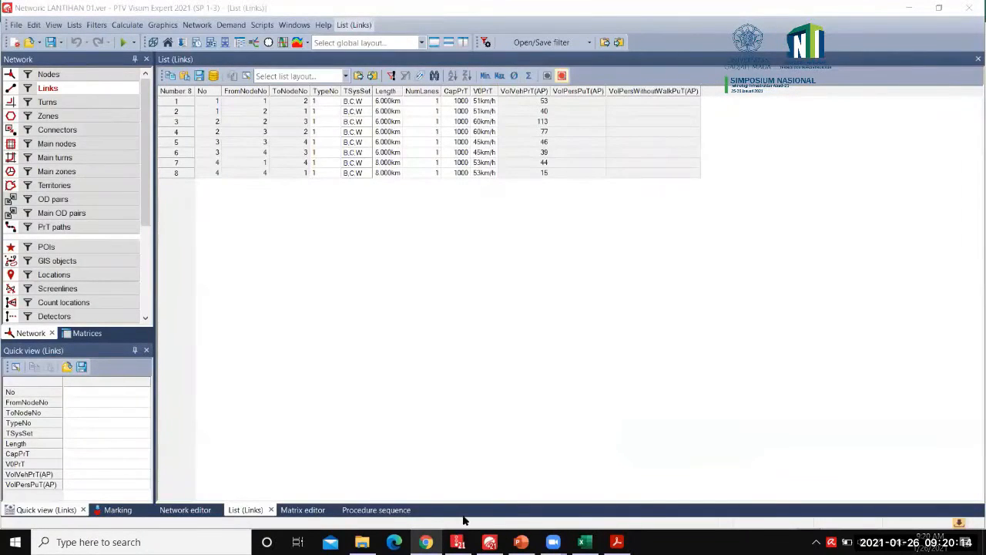
pyautogui.click(185, 510)
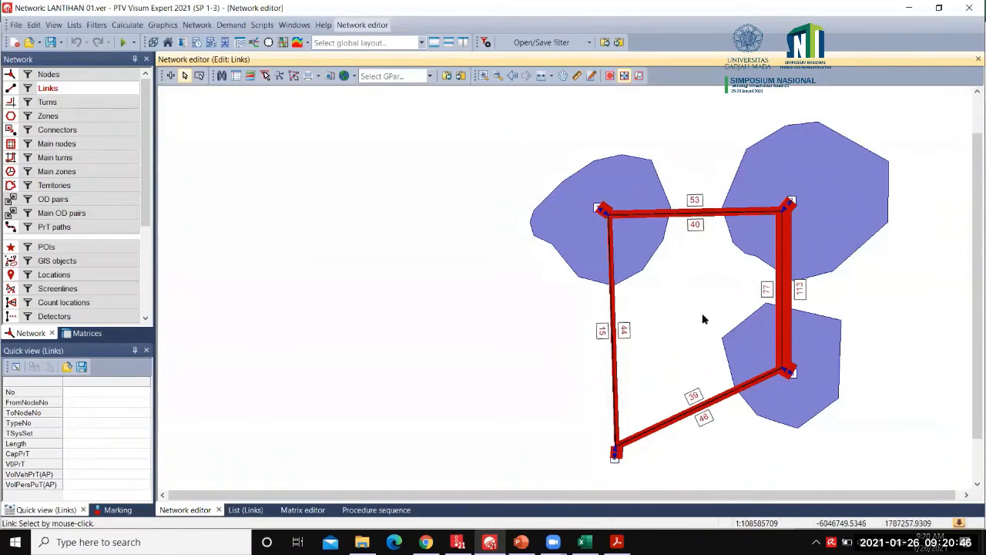
pyautogui.click(51, 42)
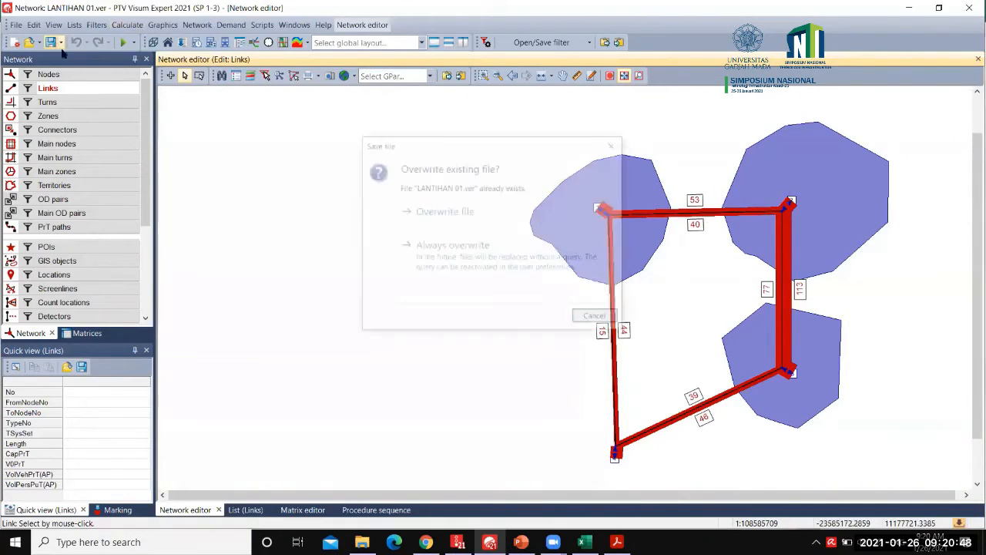
pyautogui.click(576, 318)
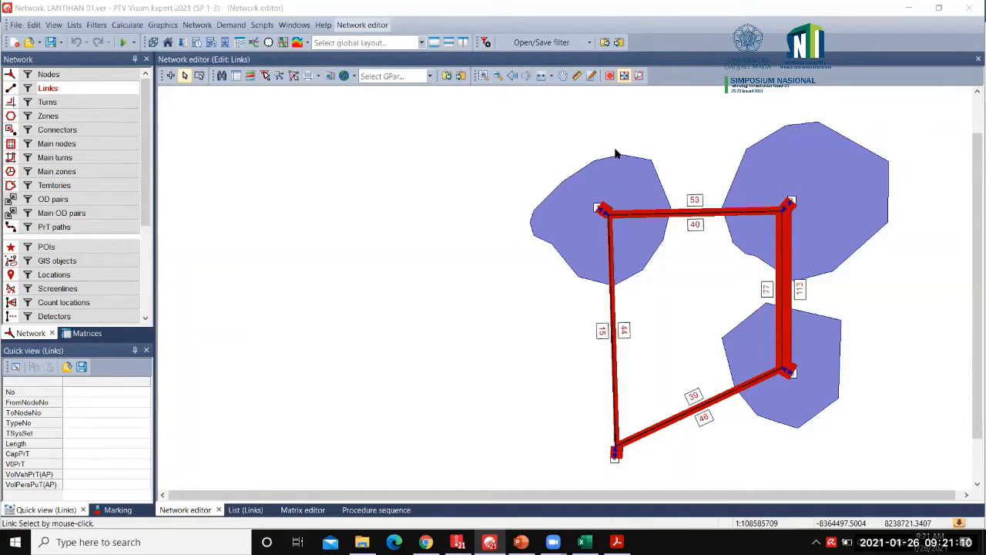
pyautogui.click(463, 405)
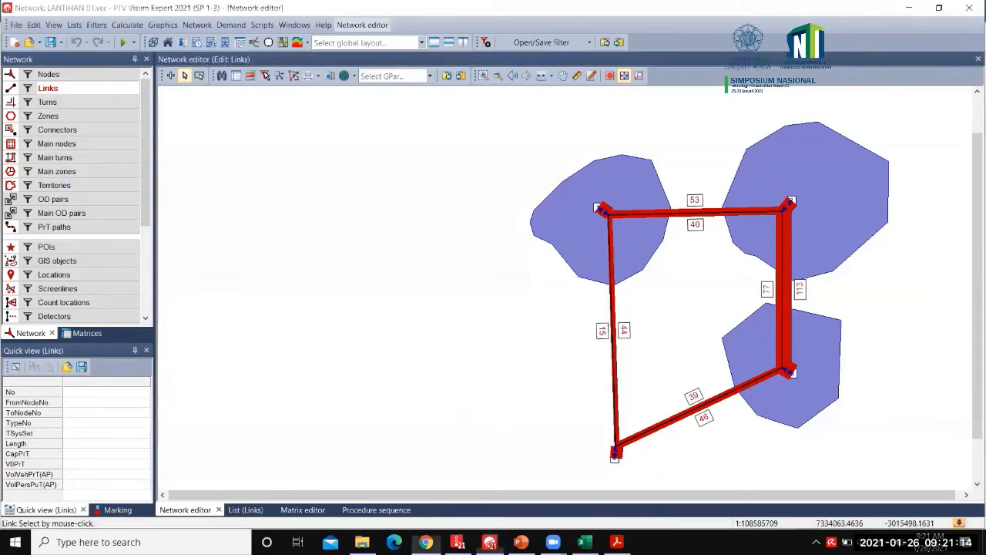
# Step: Minimize the Zoom page in Chrome and review the built-in import formats available for the network in PTV Visum
pyautogui.click(466, 201)
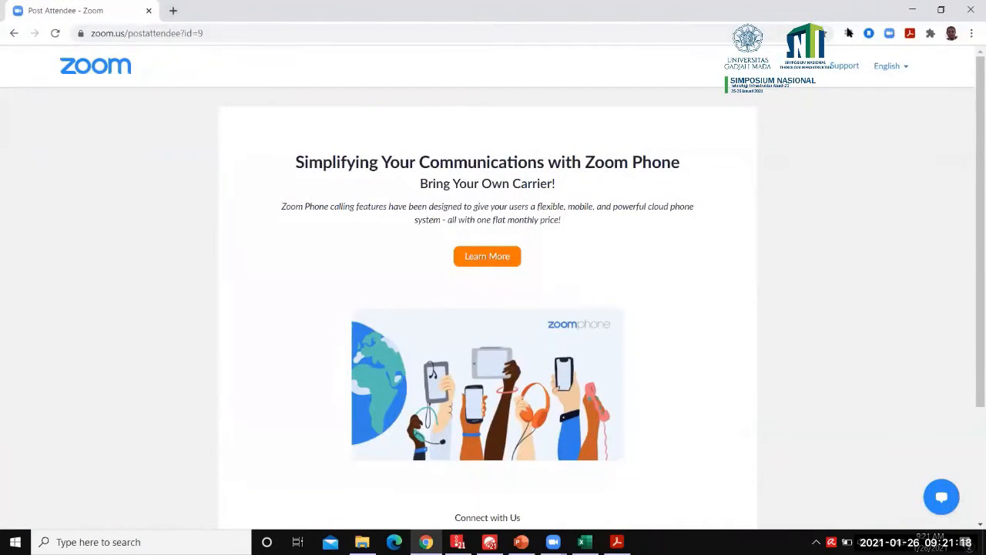
pyautogui.click(911, 9)
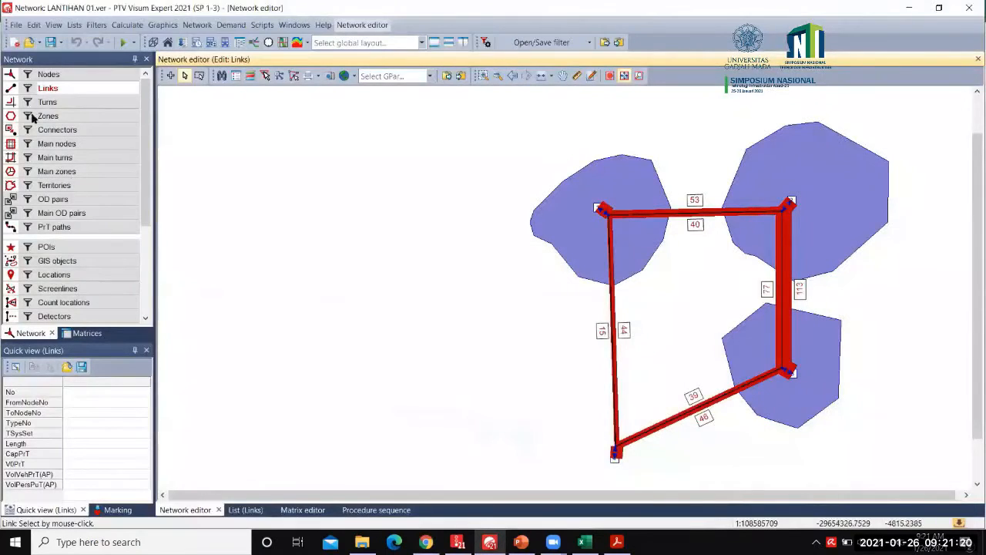
pyautogui.click(19, 26)
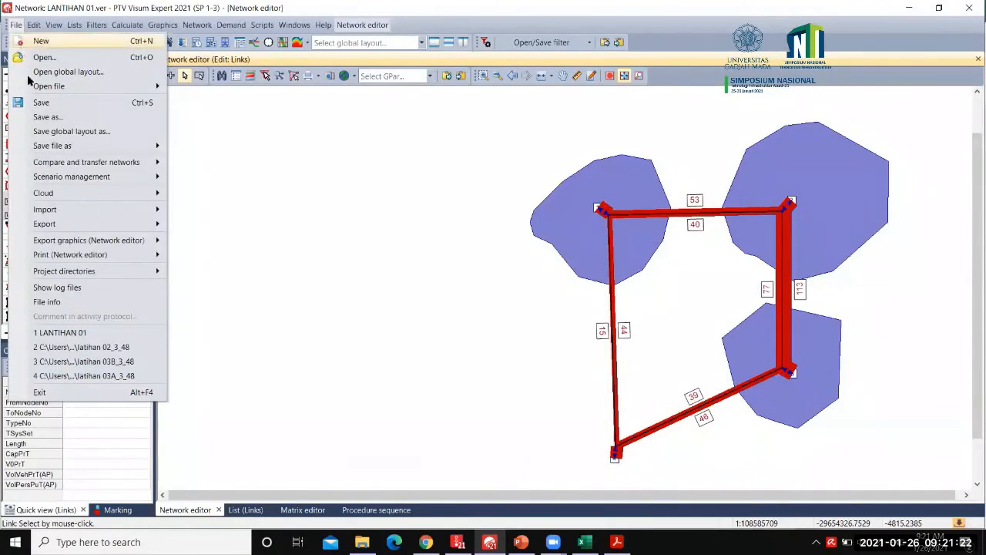
pyautogui.moveTo(87, 208)
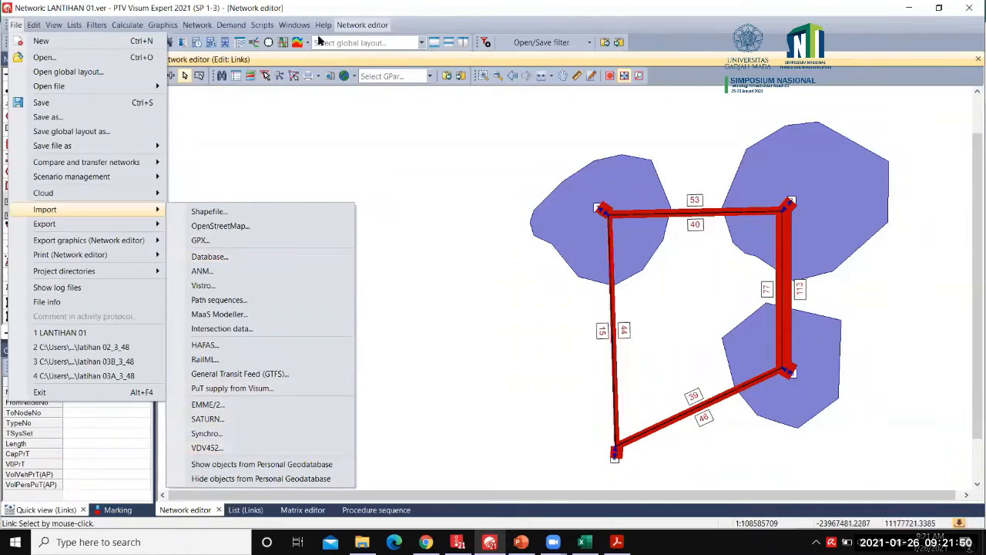
# Step: Examine the VisumAddIn scripts, including the PuT and Demand groups and the importers for TransCAD, DIVAGeo and Cube networks
pyautogui.click(297, 25)
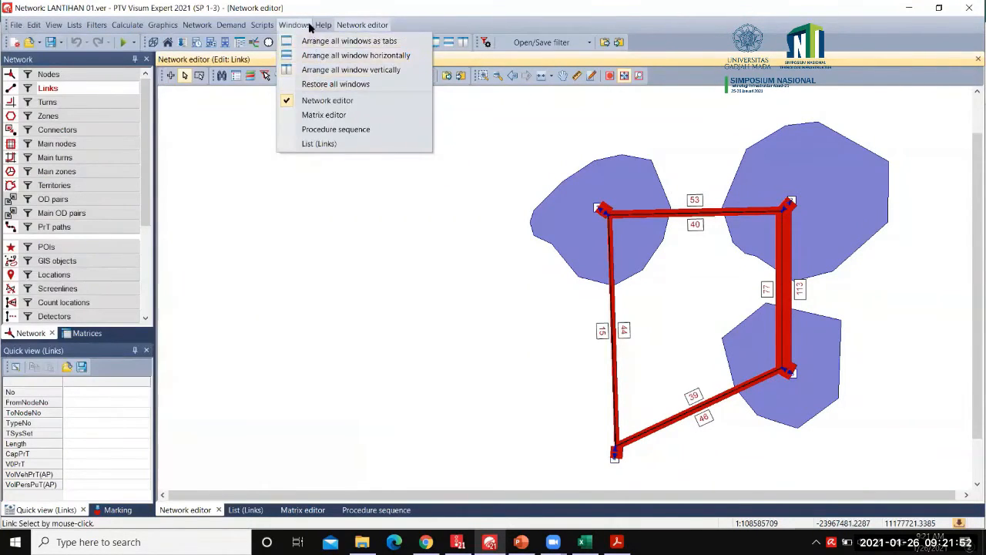
pyautogui.moveTo(331, 27)
pyautogui.moveTo(295, 28)
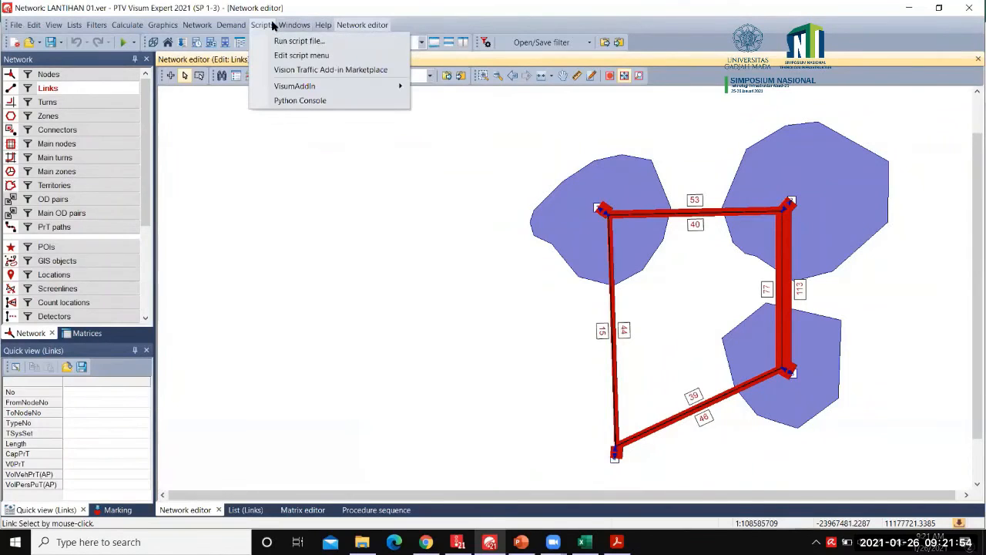
pyautogui.moveTo(329, 84)
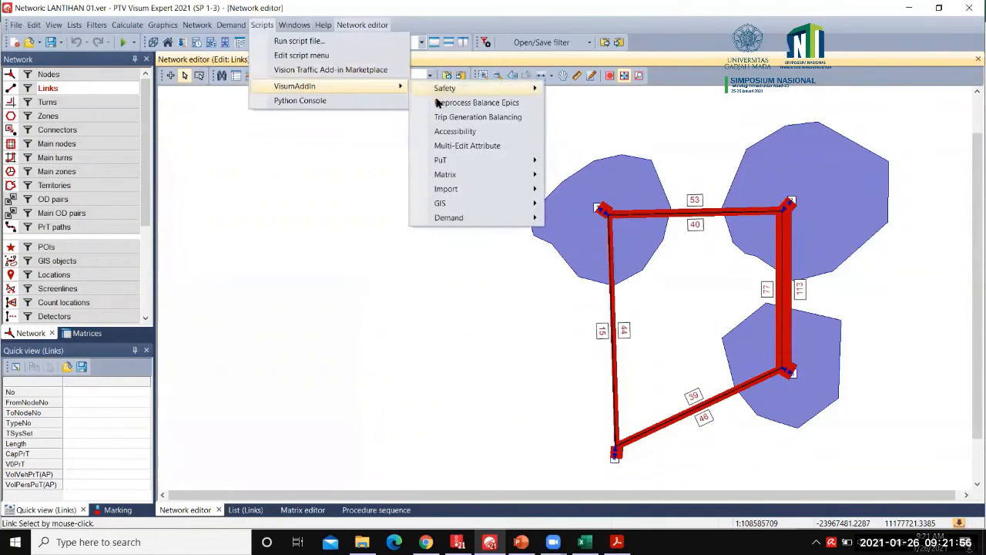
pyautogui.moveTo(460, 165)
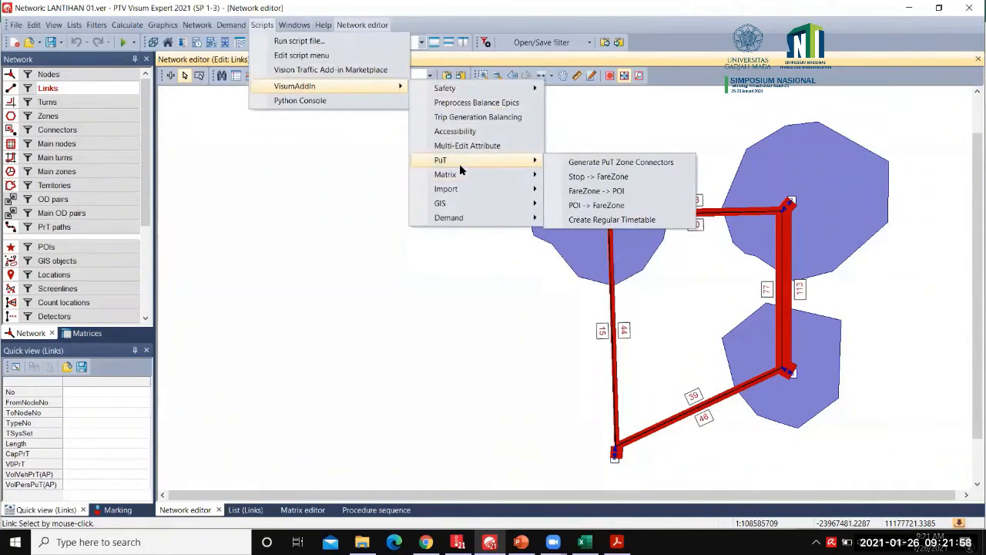
pyautogui.moveTo(457, 189)
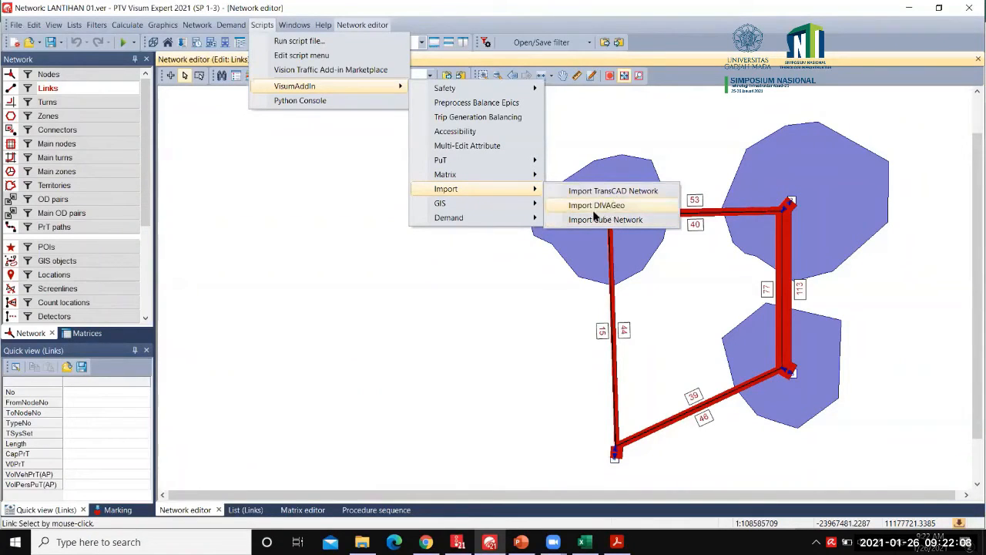
pyautogui.moveTo(449, 217)
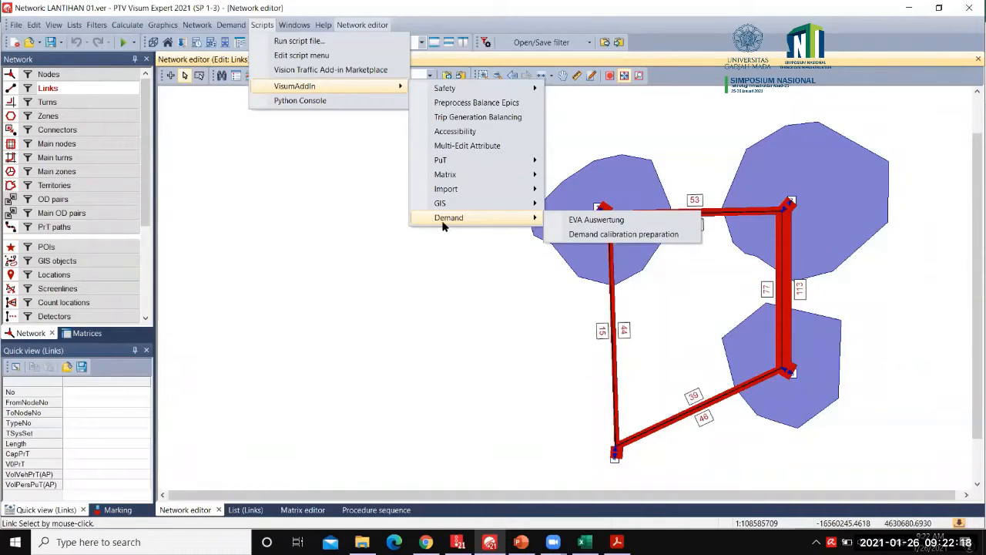
pyautogui.moveTo(493, 194)
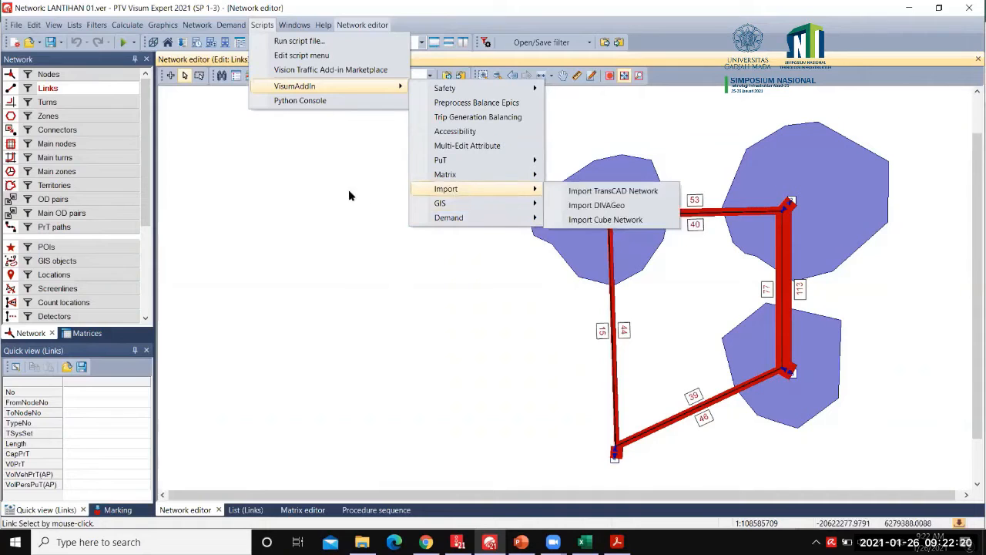
# Step: Locate the OpenStreetMap import option, and switch to Chrome to open openstreetmap.org in a new tab
pyautogui.moveTo(17, 28)
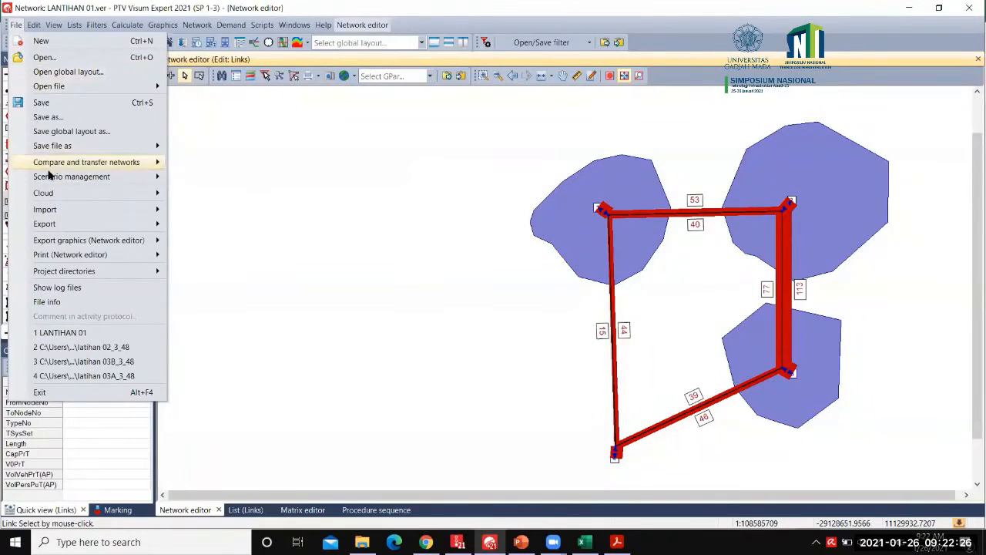
pyautogui.moveTo(54, 212)
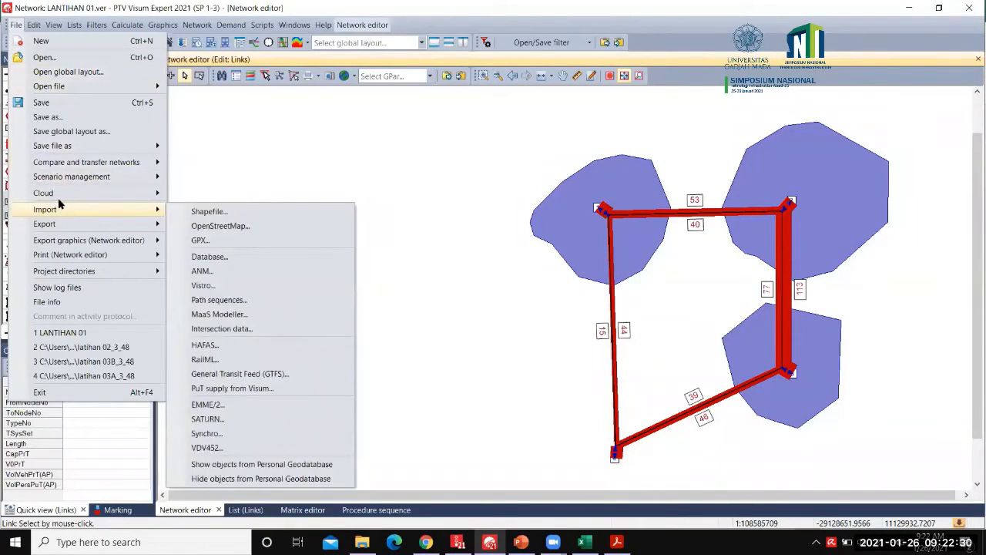
pyautogui.moveTo(88, 197)
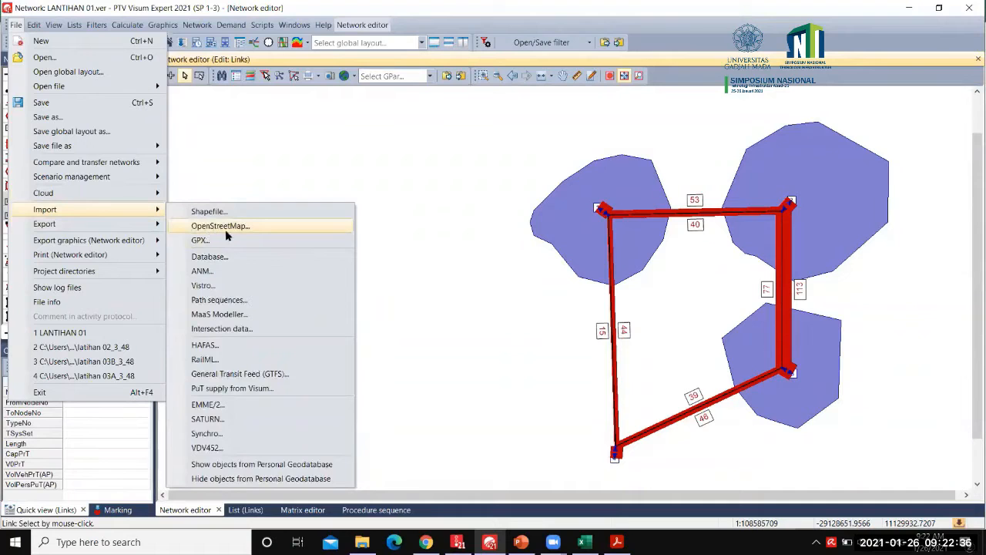
pyautogui.click(427, 542)
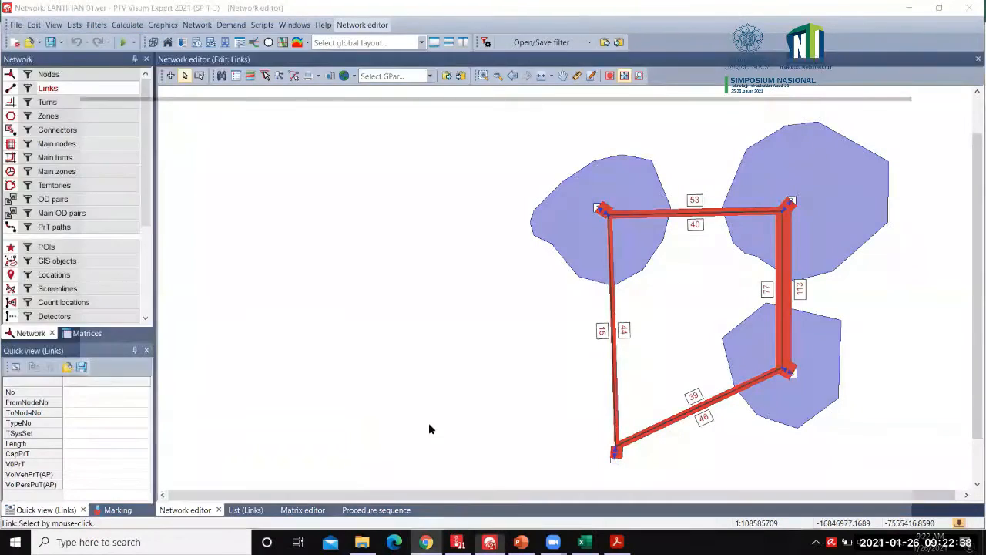
pyautogui.click(173, 11)
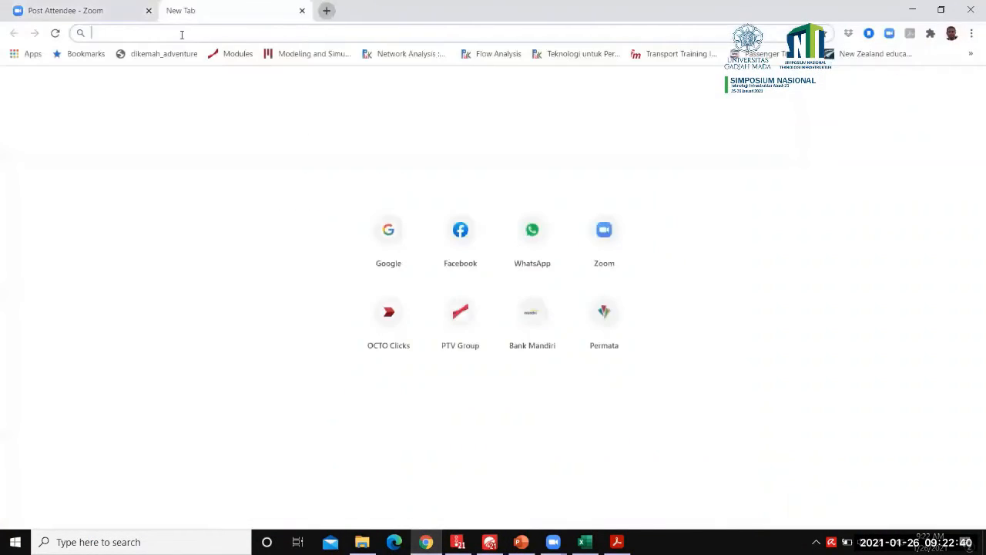
pyautogui.write('OPE')
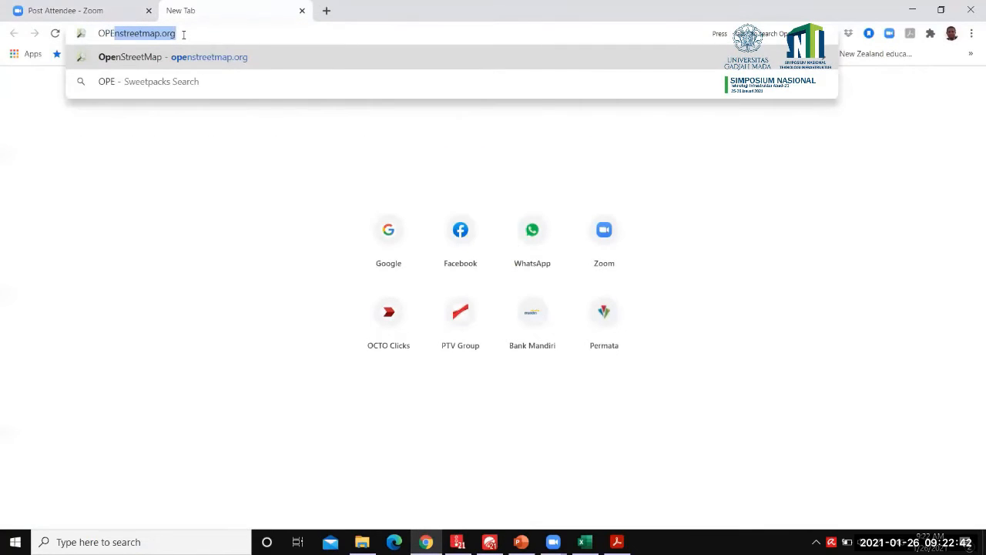
pyautogui.press('Return')
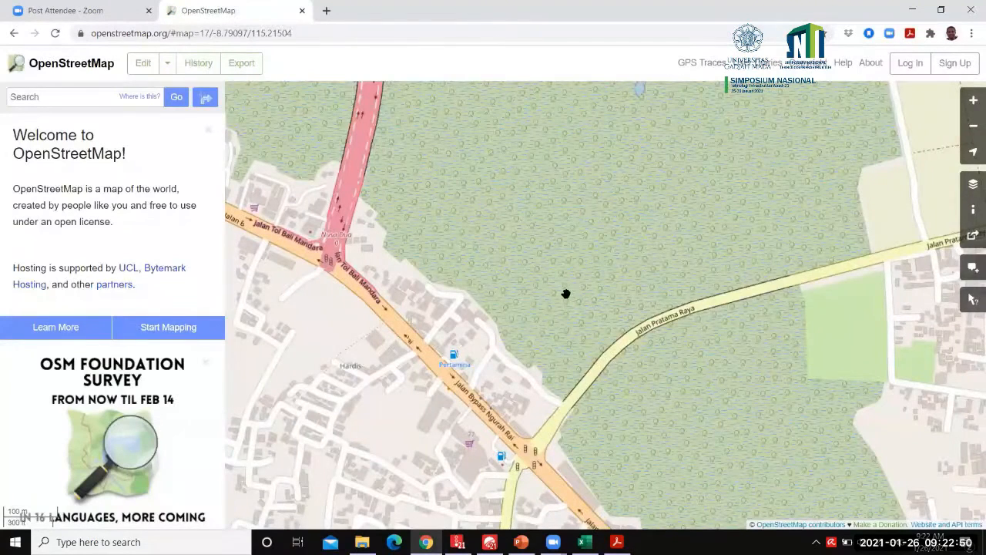
# Step: Frame the southern Bali peninsula around Jimbaran, Pecatu and Nusa Dua on the map and bring up the data export for that area
pyautogui.scroll(-1, 563, 300)
pyautogui.scroll(-4, 561, 302)
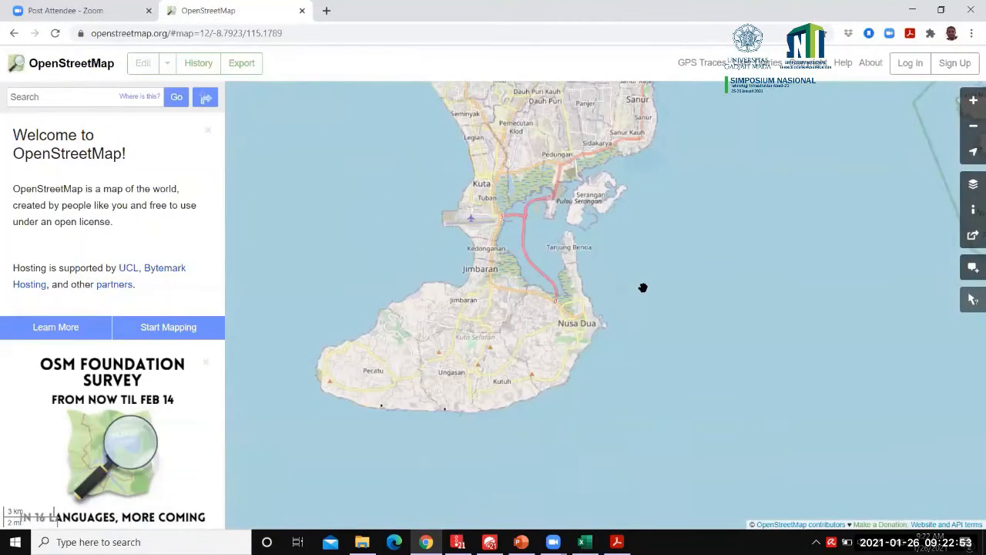
pyautogui.moveTo(643, 288); pyautogui.dragTo(890, 258)
pyautogui.rightClick(733, 282)
pyautogui.scroll(1, 705, 287)
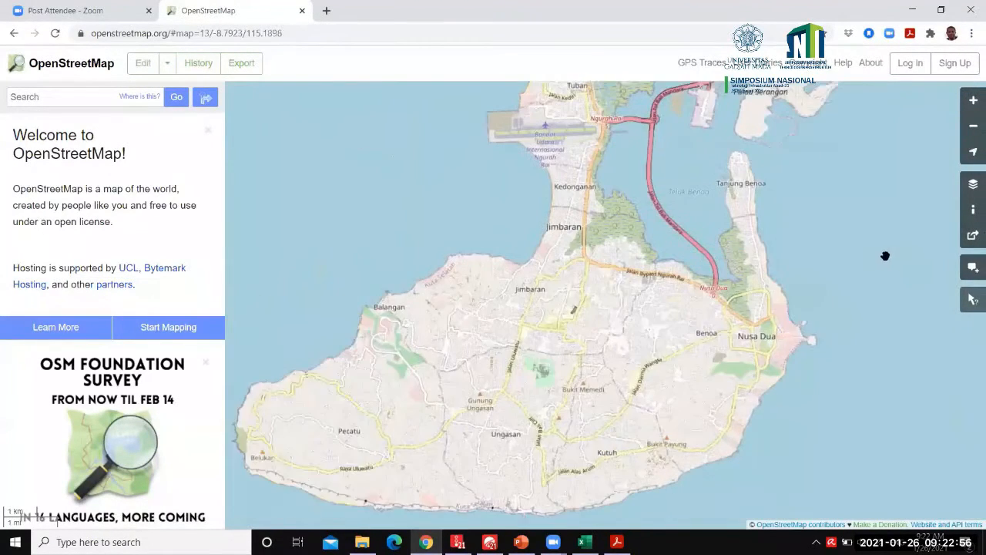
pyautogui.moveTo(648, 286); pyautogui.dragTo(635, 243)
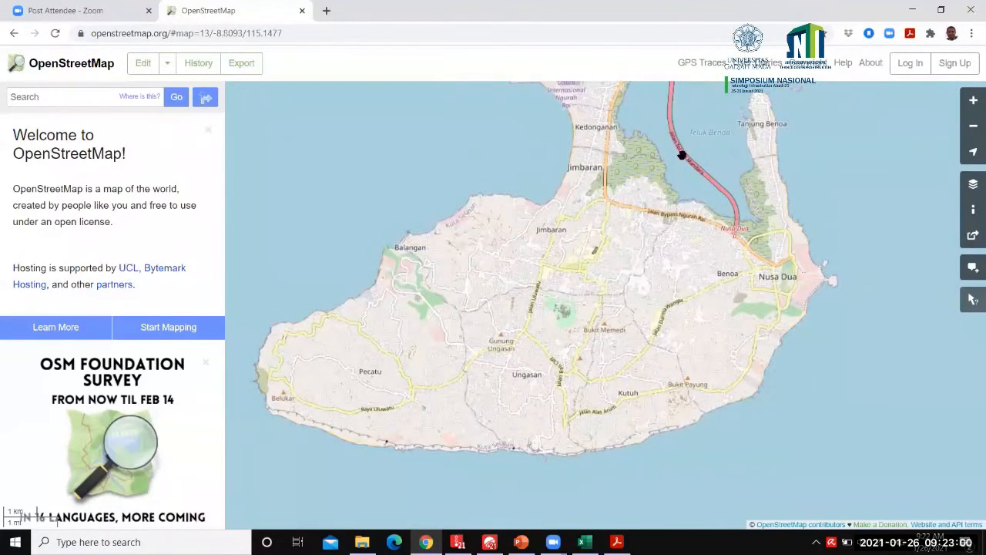
pyautogui.click(259, 76)
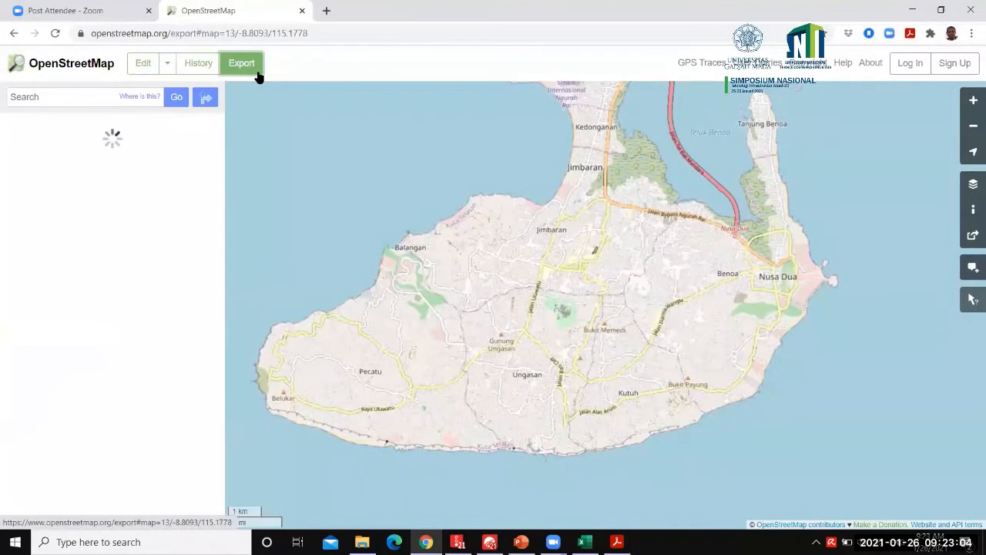
pyautogui.click(102, 355)
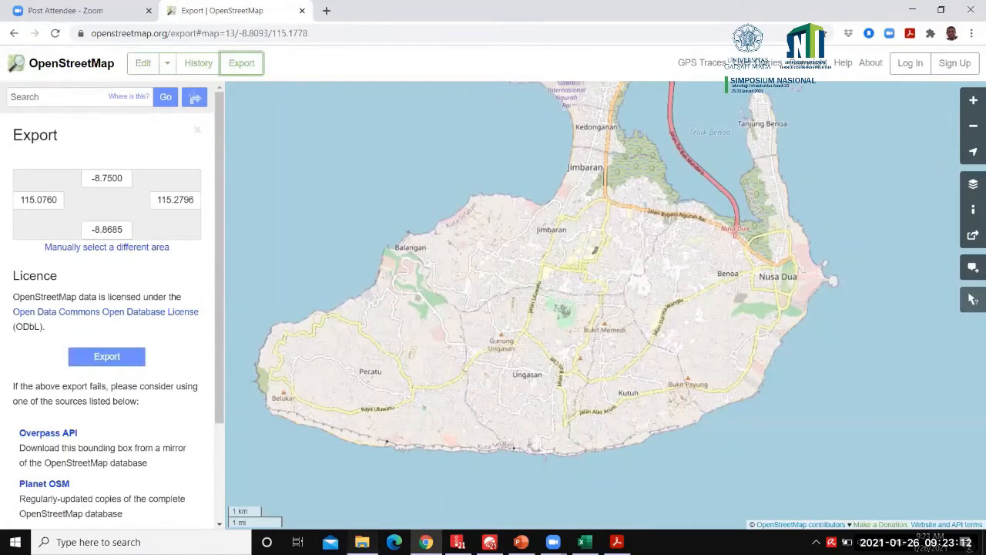
# Step: Locate the map (29).osm file in the 02_Introduction Visum folder and compare it with the export page in the browser
pyautogui.click(361, 542)
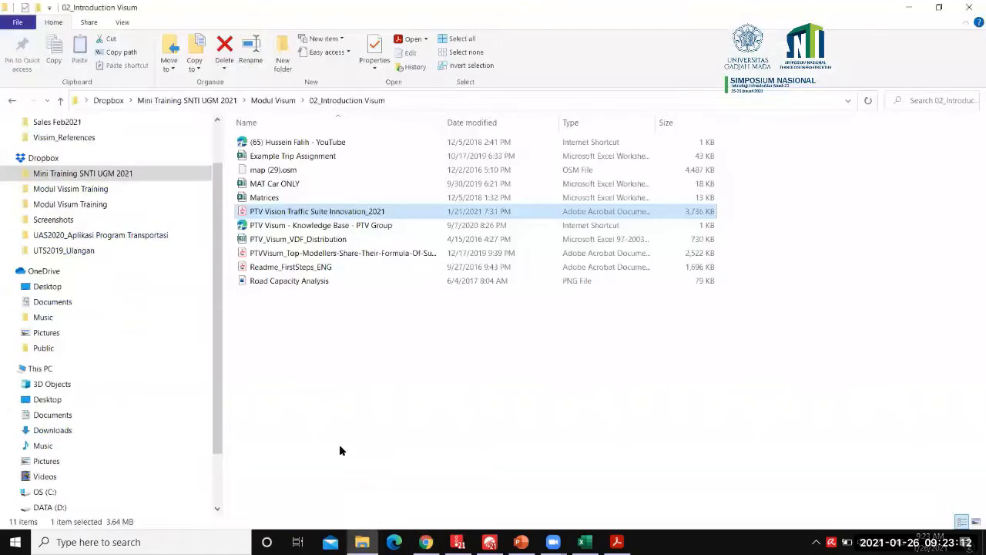
pyautogui.click(281, 173)
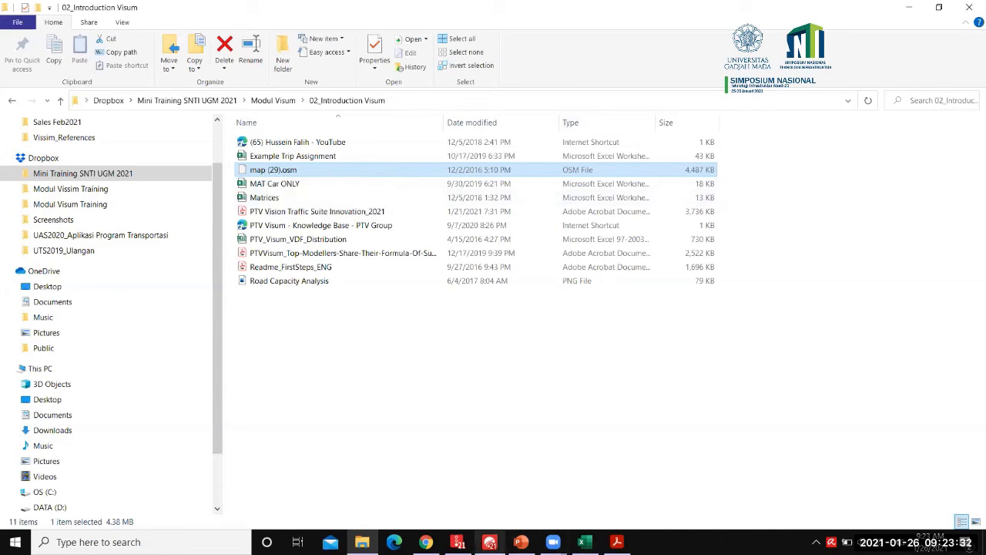
pyautogui.click(426, 542)
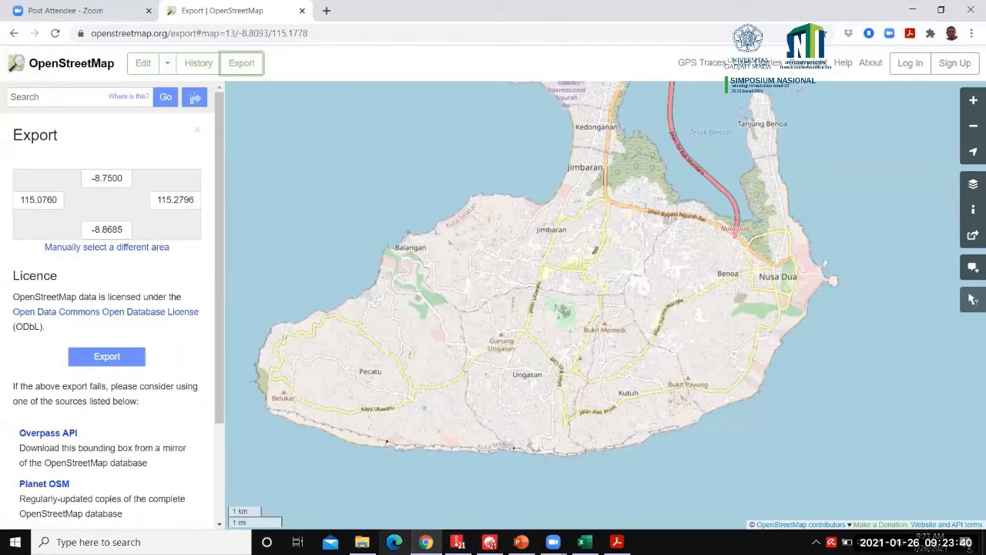
pyautogui.hotkey('alt', 'Tab')
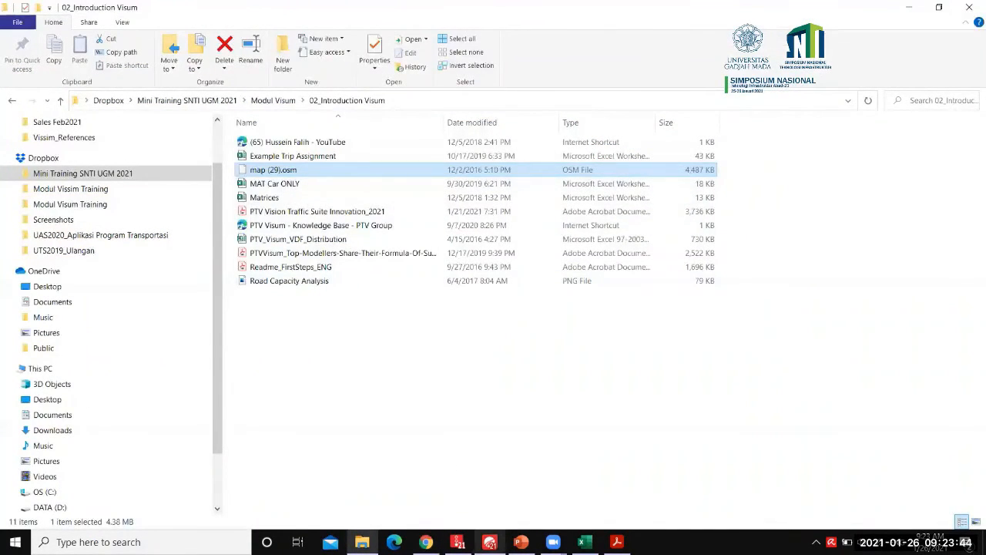
# Step: Switch to PTV Visum and save the LANTIHAN 01 version, overwriting the existing file
pyautogui.moveTo(490, 542)
pyautogui.click(455, 484)
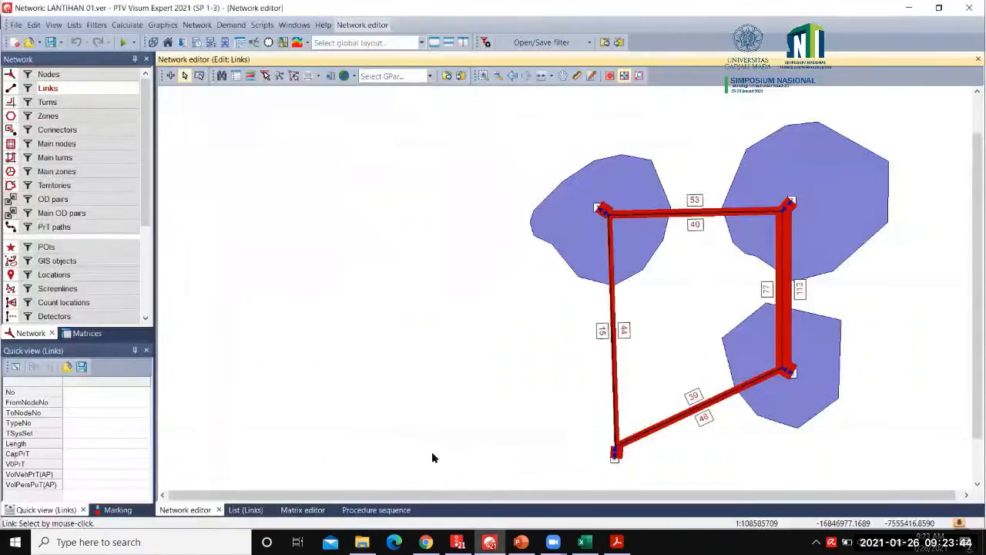
pyautogui.click(50, 43)
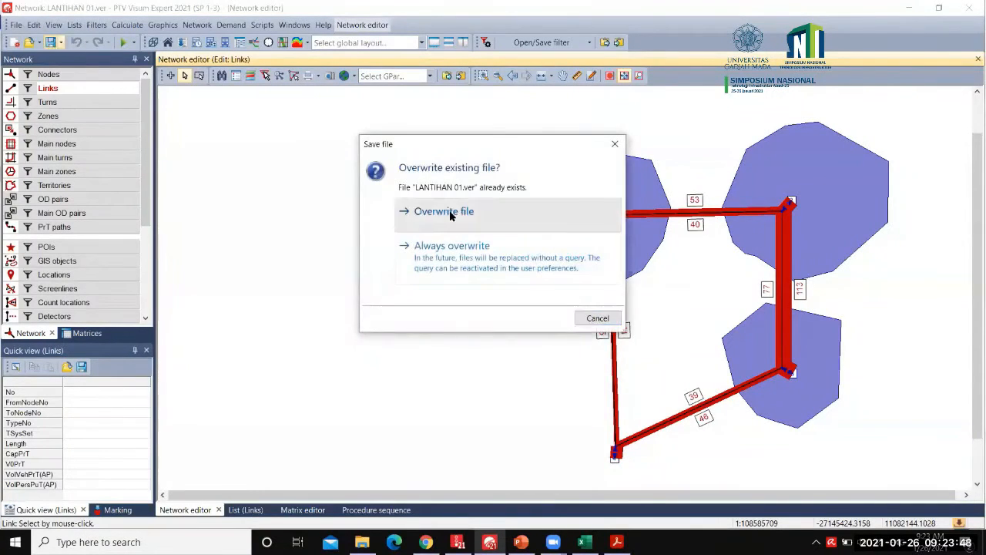
pyautogui.click(451, 215)
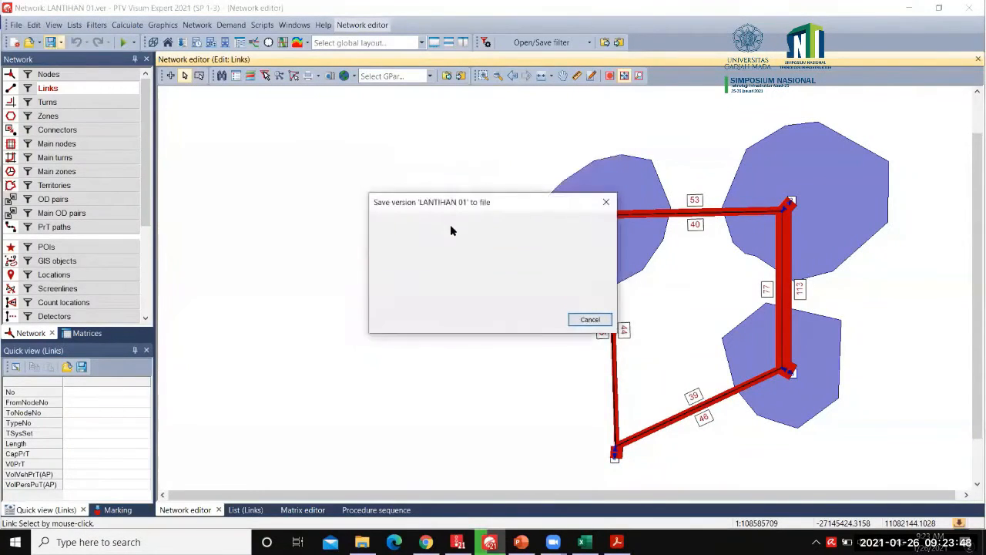
# Step: Create a new empty network and hide its background map
pyautogui.click(16, 24)
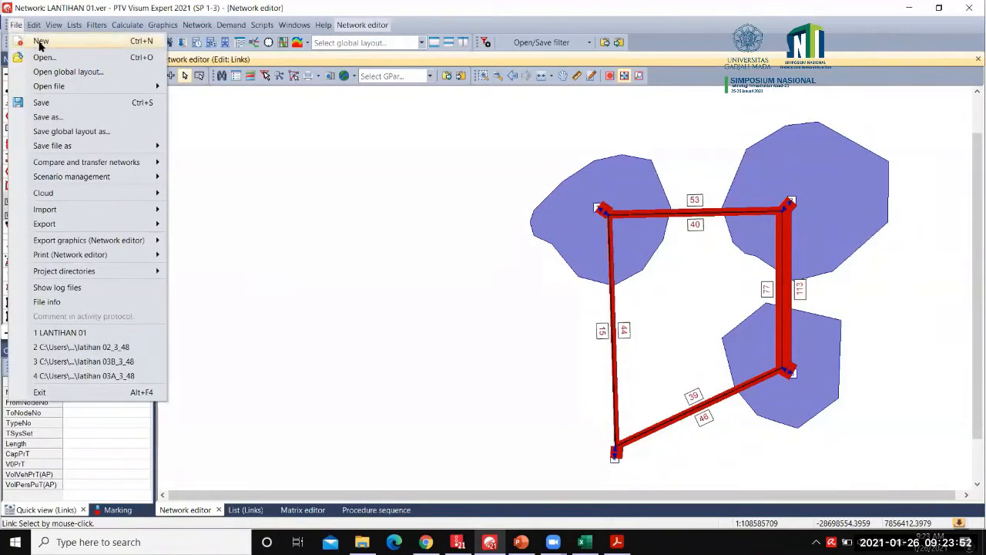
pyautogui.click(40, 43)
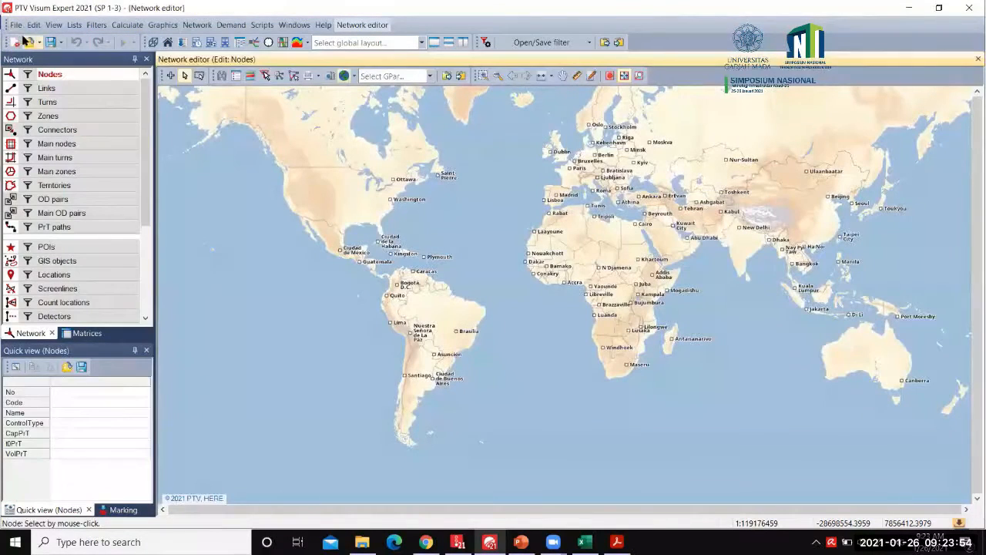
pyautogui.click(344, 76)
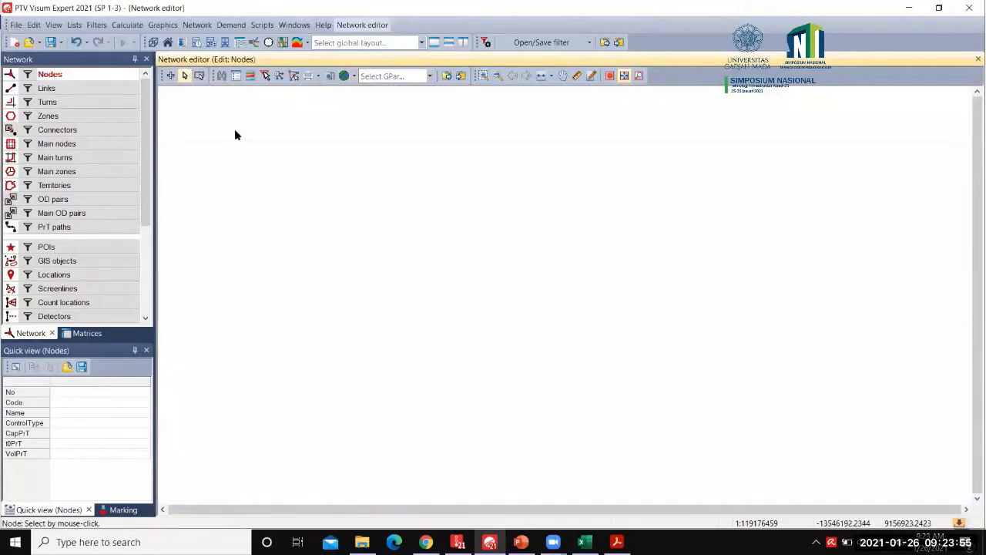
# Step: Start an OpenStreetMap import without saving the current changes and choose map (29).osm from the 02_Introduction Visum folder
pyautogui.click(20, 26)
pyautogui.moveTo(54, 211)
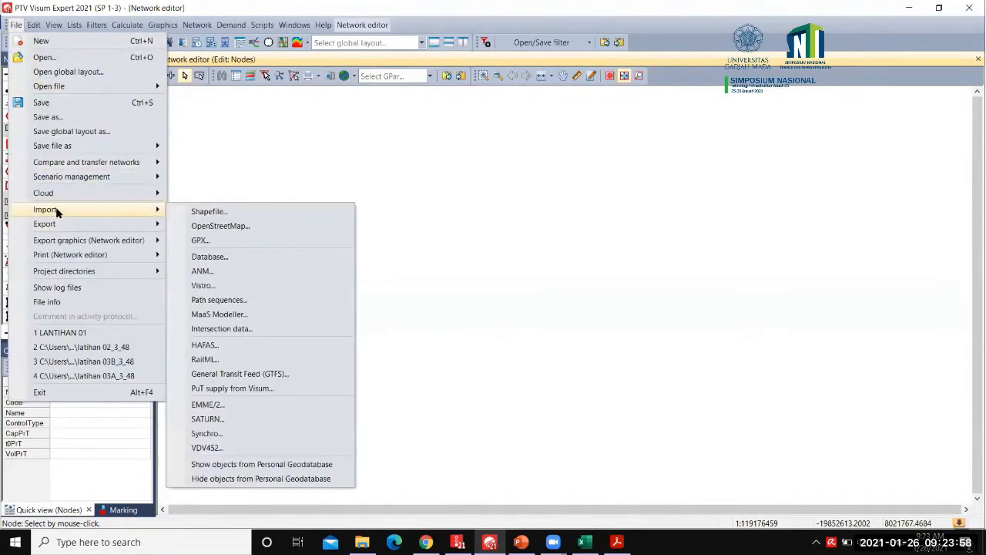
pyautogui.click(221, 227)
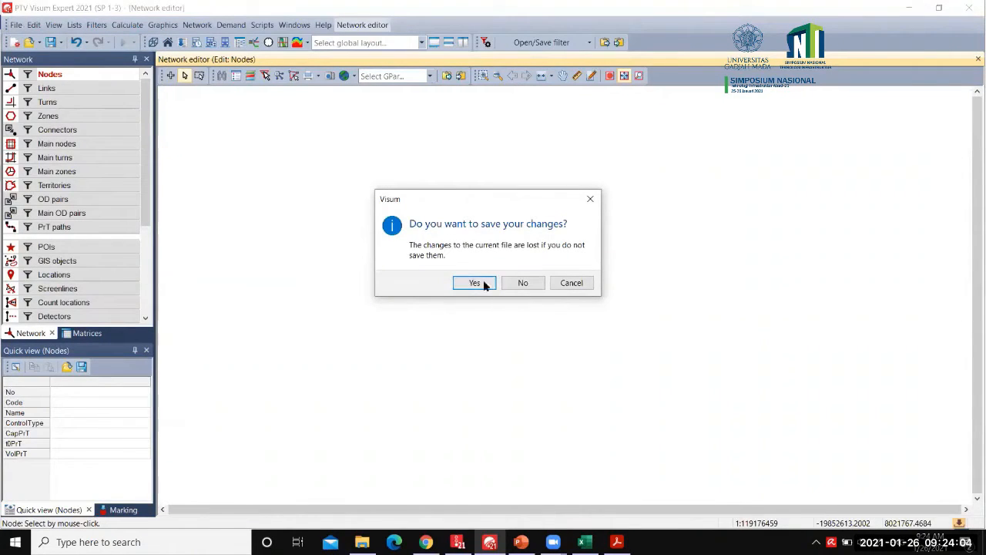
pyautogui.click(507, 284)
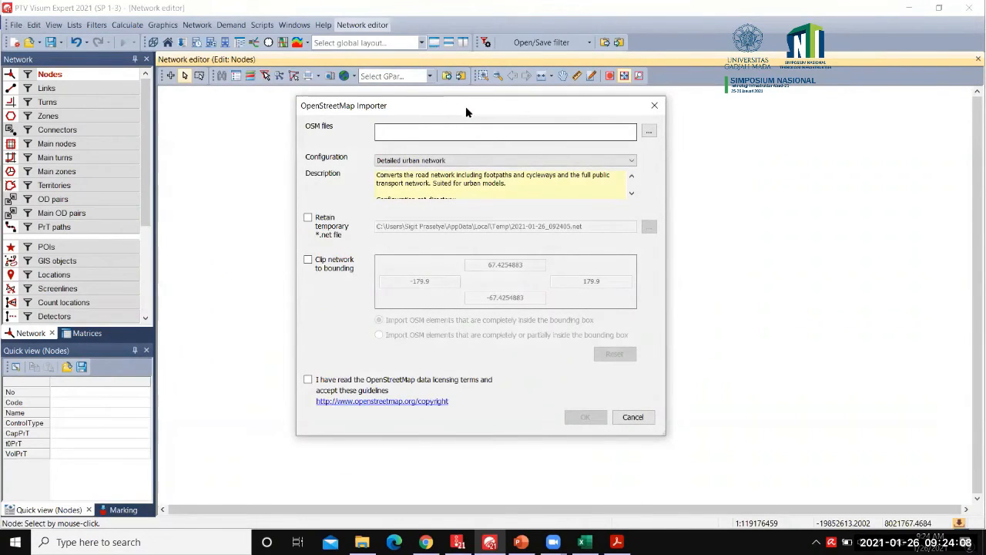
pyautogui.moveTo(465, 106); pyautogui.dragTo(655, 139)
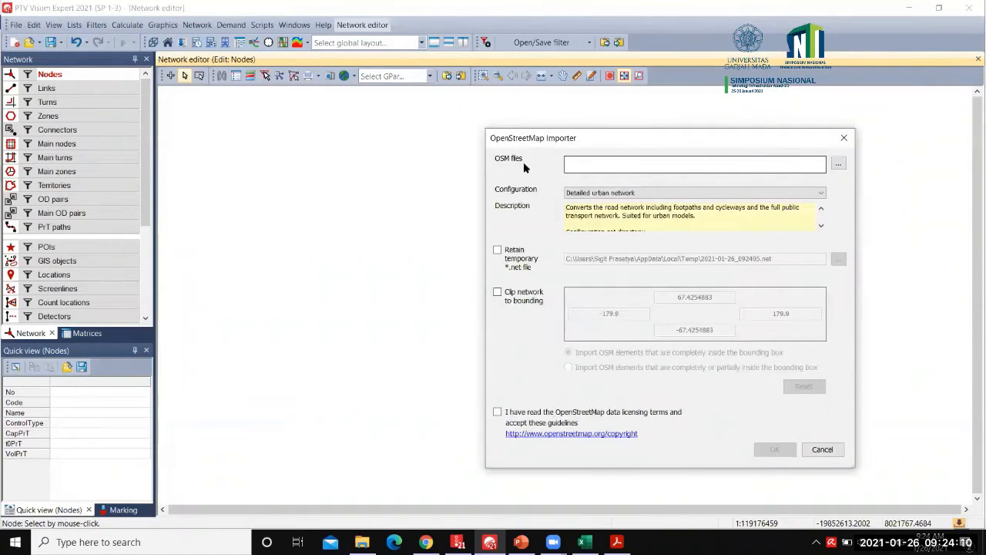
pyautogui.click(838, 165)
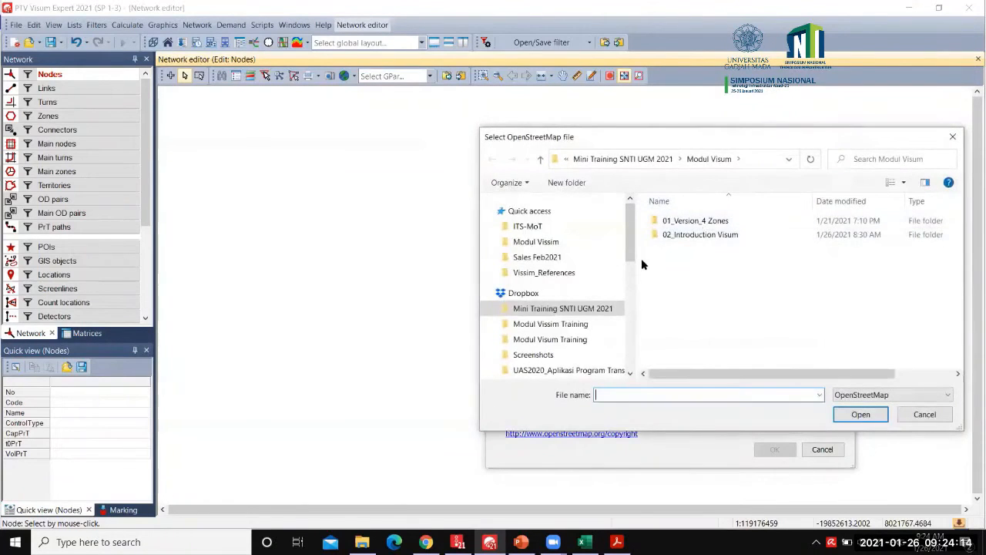
pyautogui.doubleClick(691, 239)
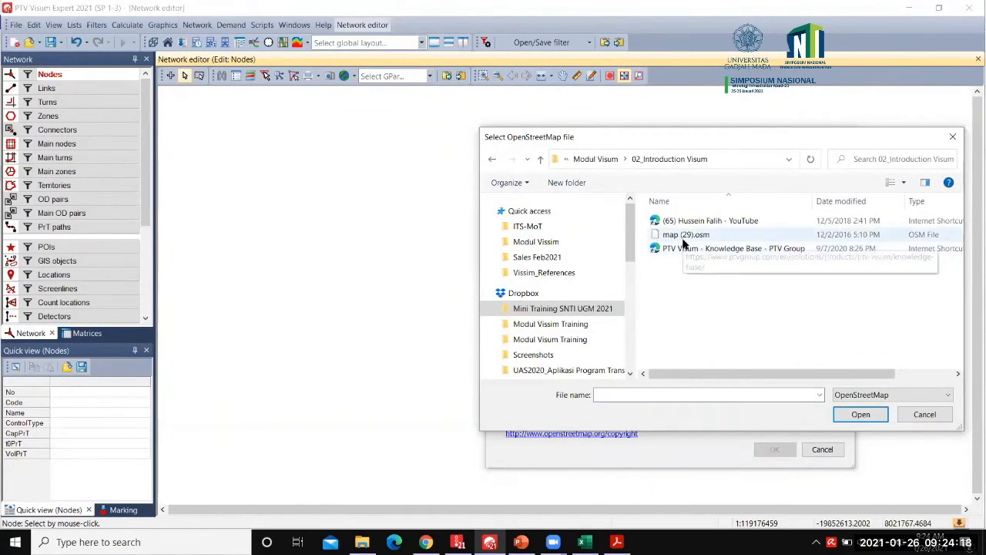
pyautogui.click(682, 235)
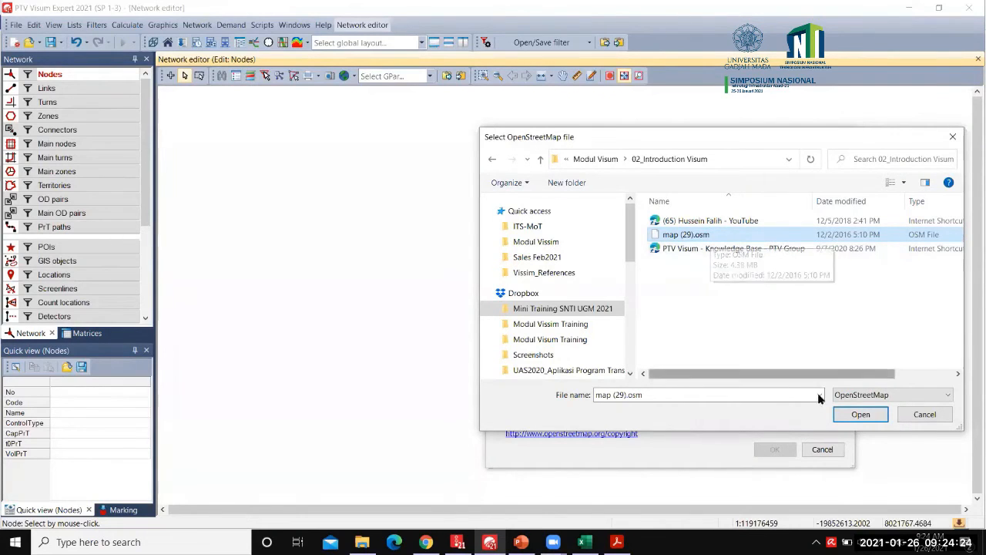
pyautogui.click(860, 415)
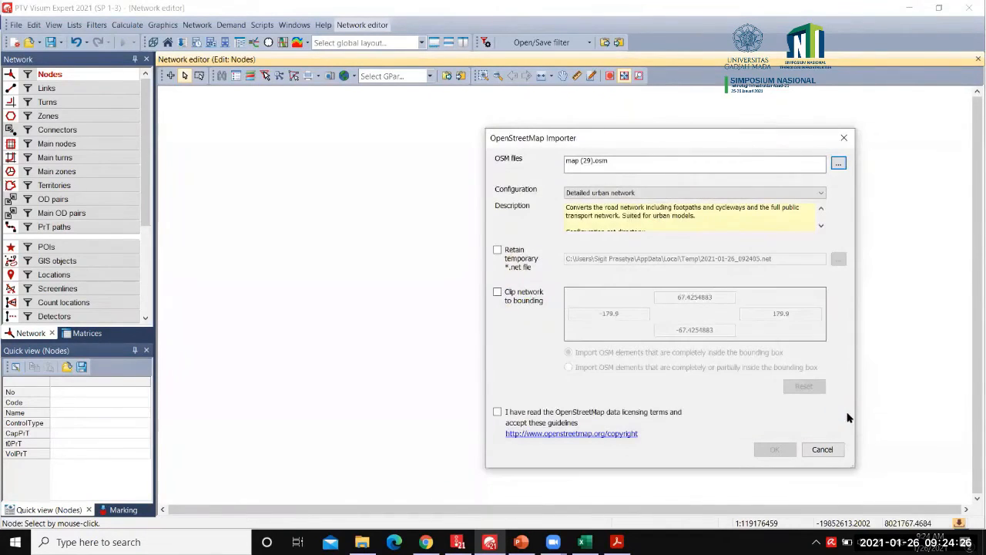
pyautogui.click(605, 195)
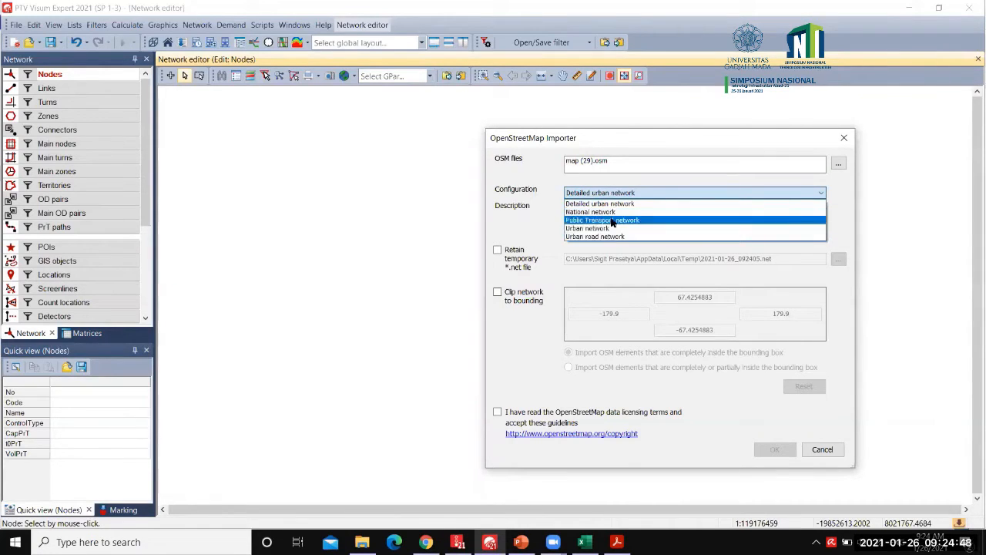
pyautogui.click(611, 215)
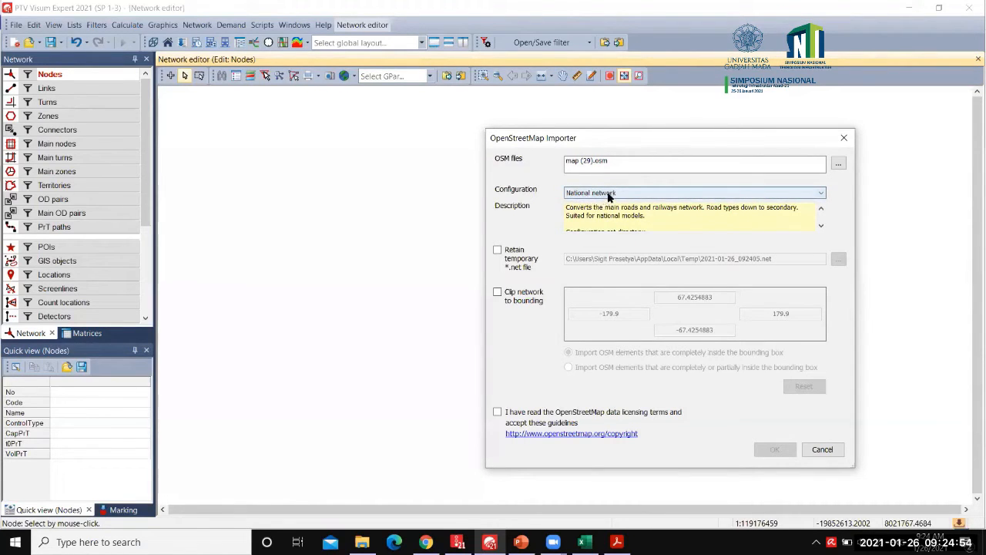
pyautogui.click(608, 196)
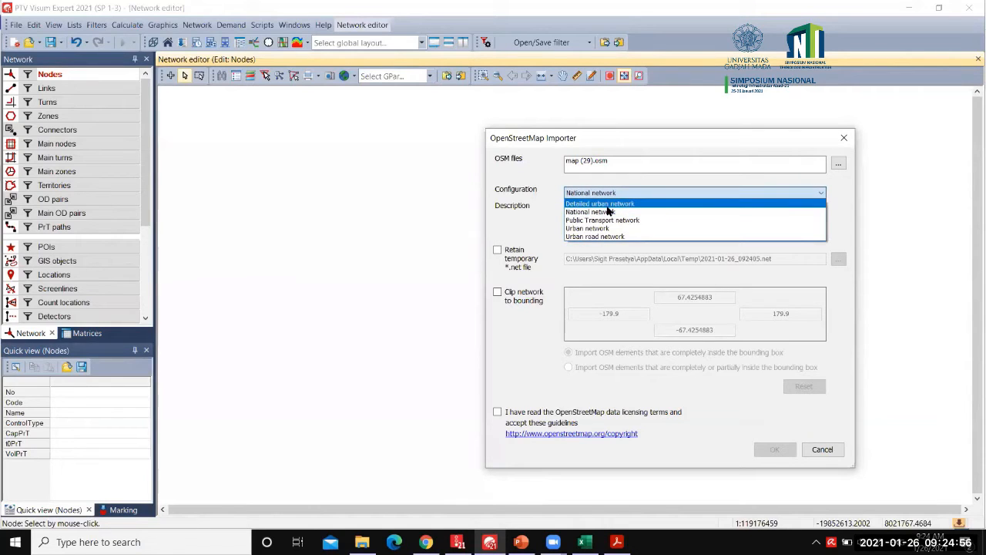
pyautogui.click(607, 205)
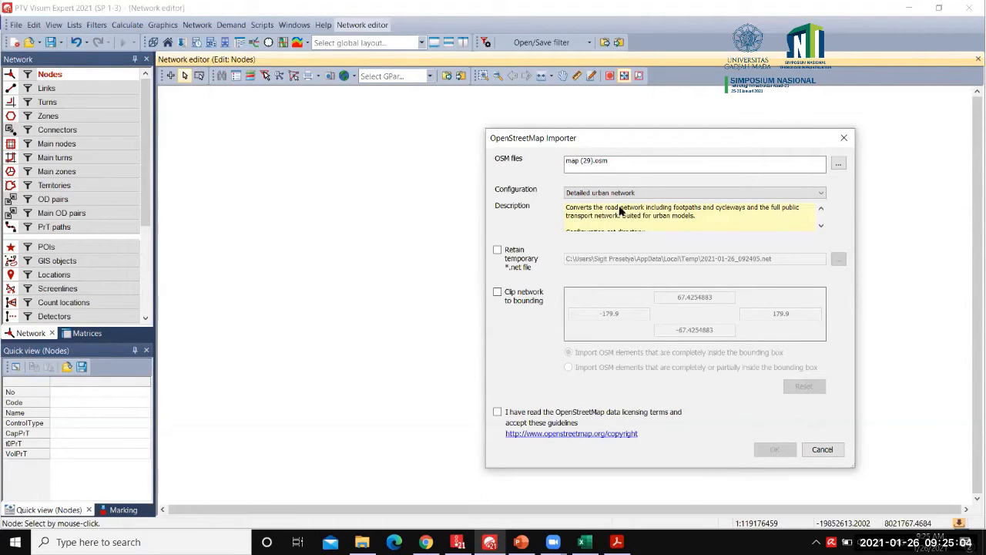
# Step: Import the OSM file with the National network configuration, accepting the OpenStreetMap data licensing terms
pyautogui.click(654, 193)
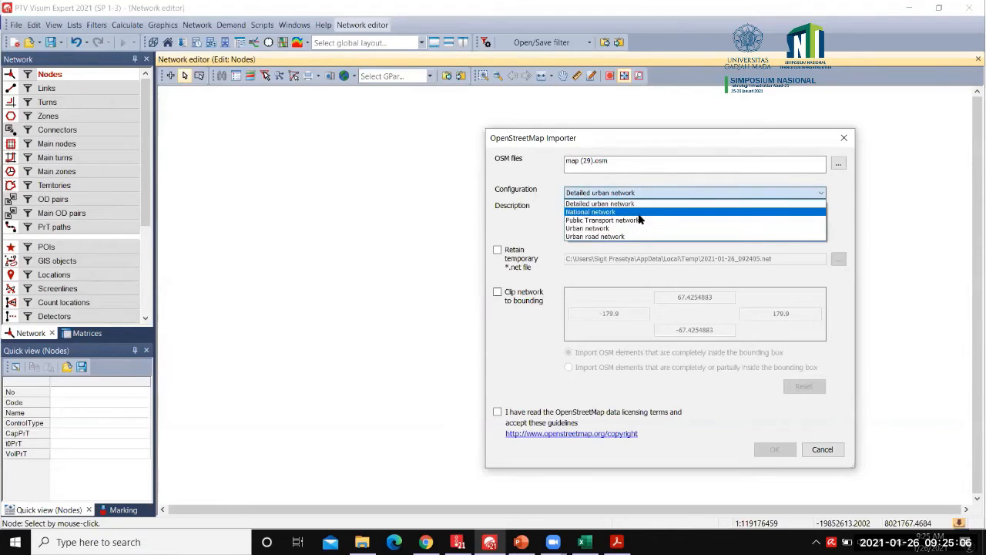
pyautogui.click(639, 213)
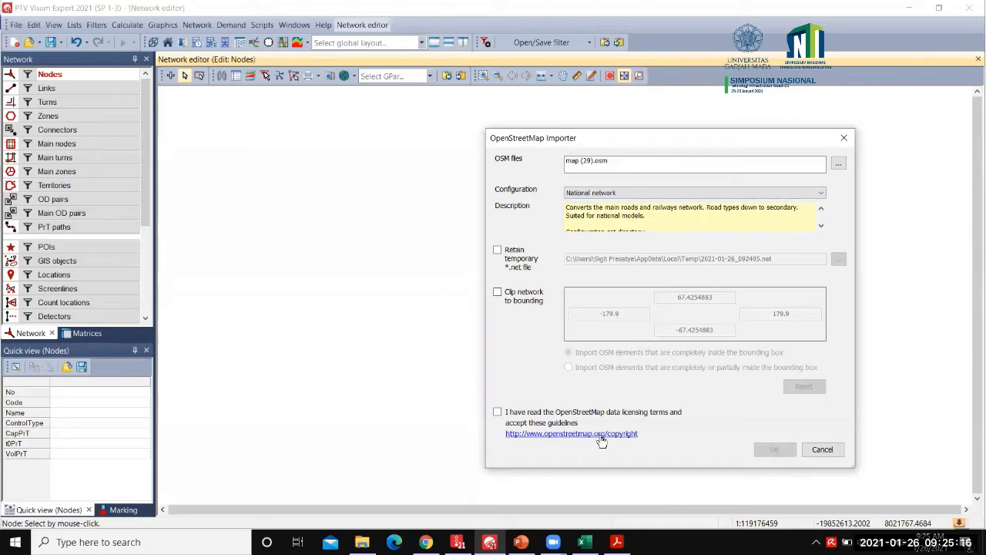
pyautogui.click(497, 414)
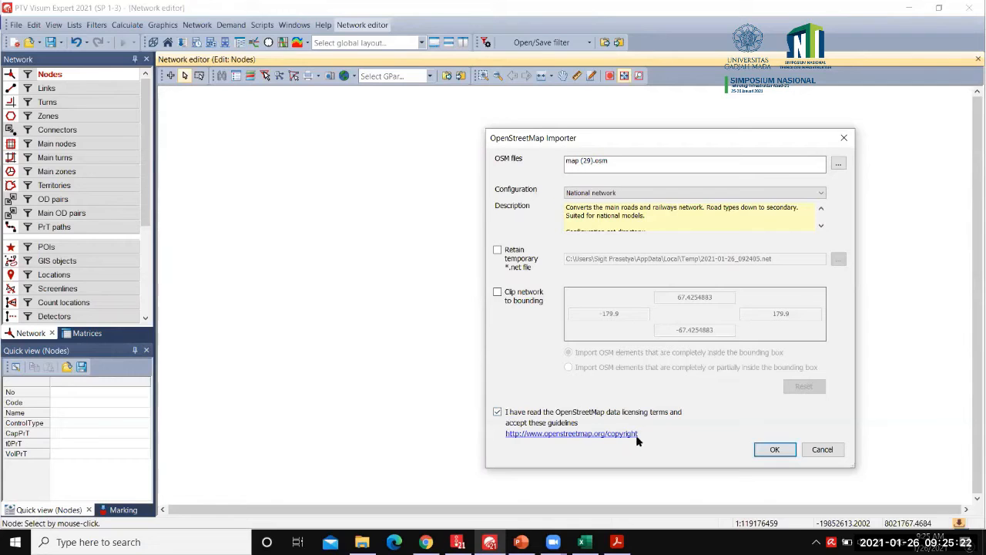
pyautogui.click(497, 412)
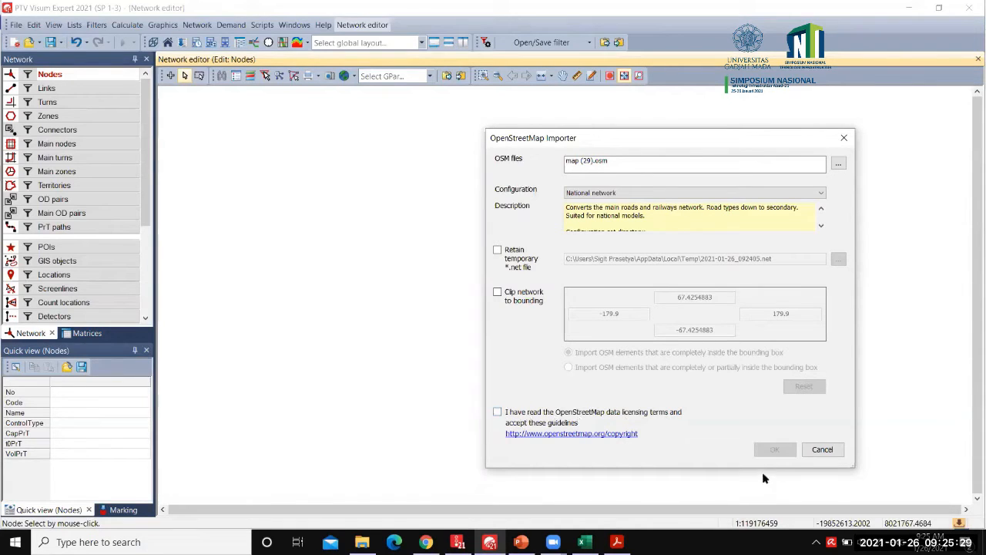
pyautogui.click(498, 412)
pyautogui.click(774, 450)
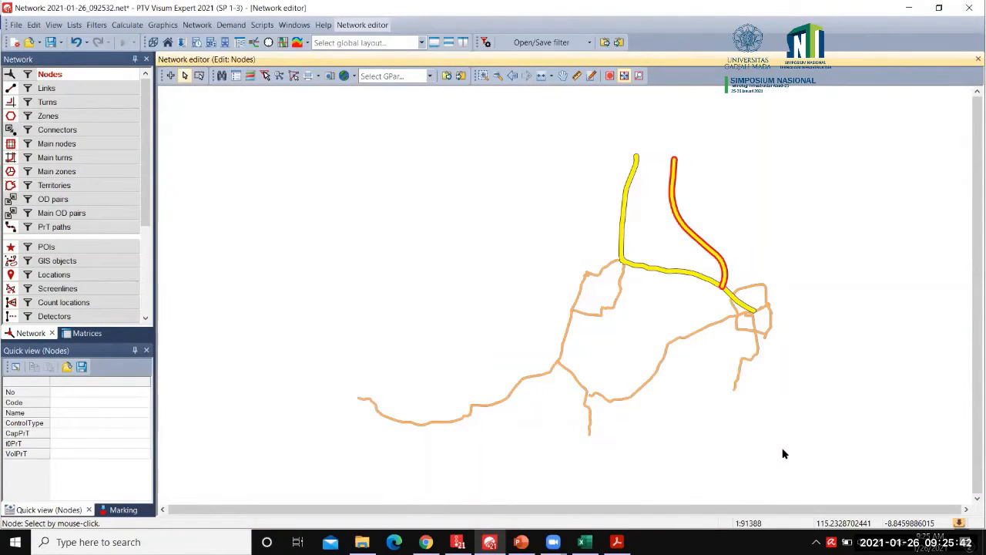
# Step: Show the default background map behind the imported road network and inspect the roads around Kuta Selatan and Ungasan
pyautogui.click(354, 76)
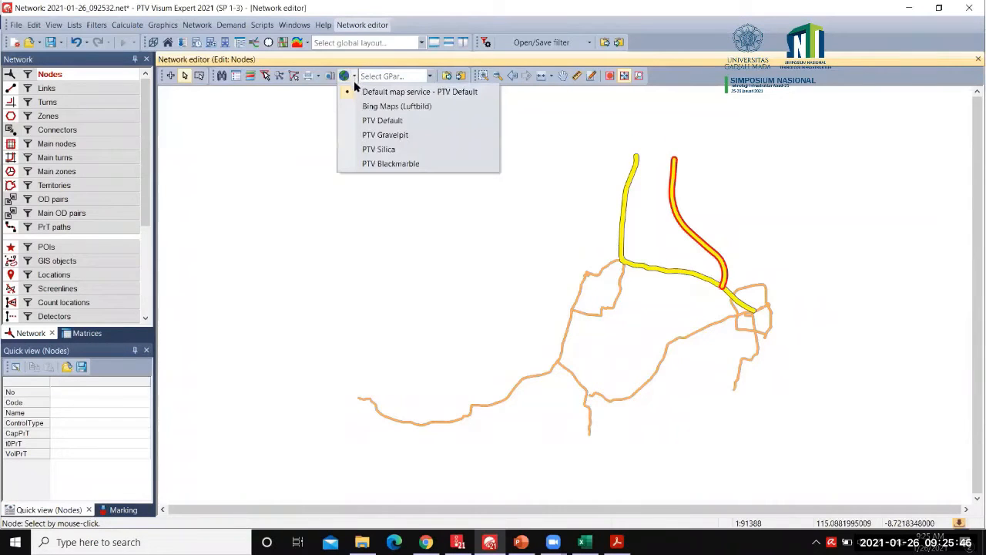
pyautogui.click(343, 79)
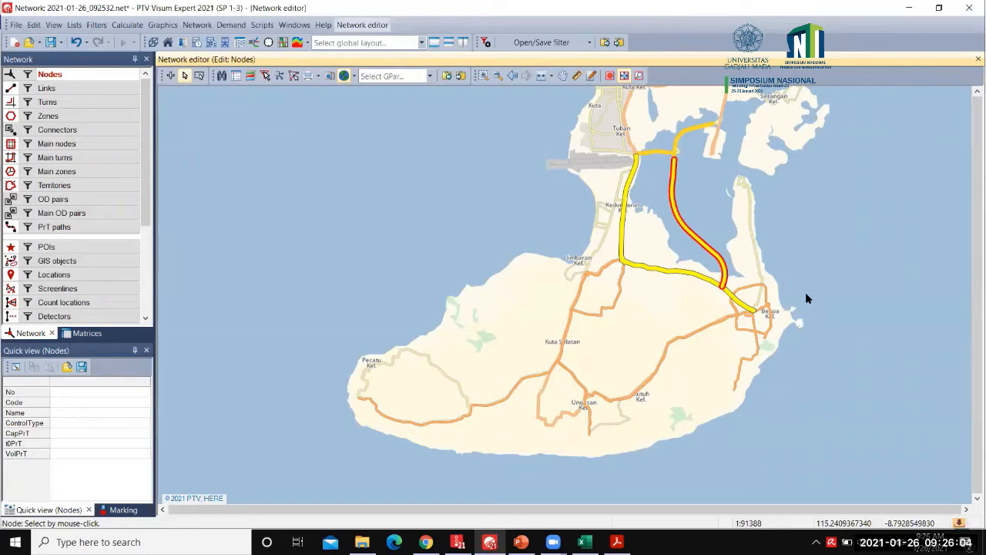
pyautogui.scroll(2, 605, 411)
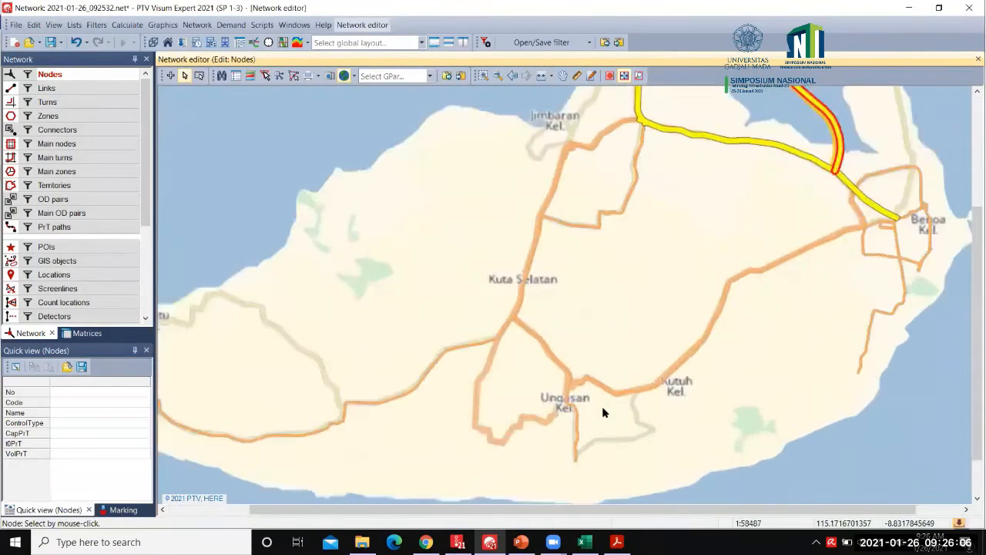
# Step: Open the attributes of the Jalan Darma Wangsa link between Kutuh and Benoa and close them without changes
pyautogui.scroll(1, 603, 412)
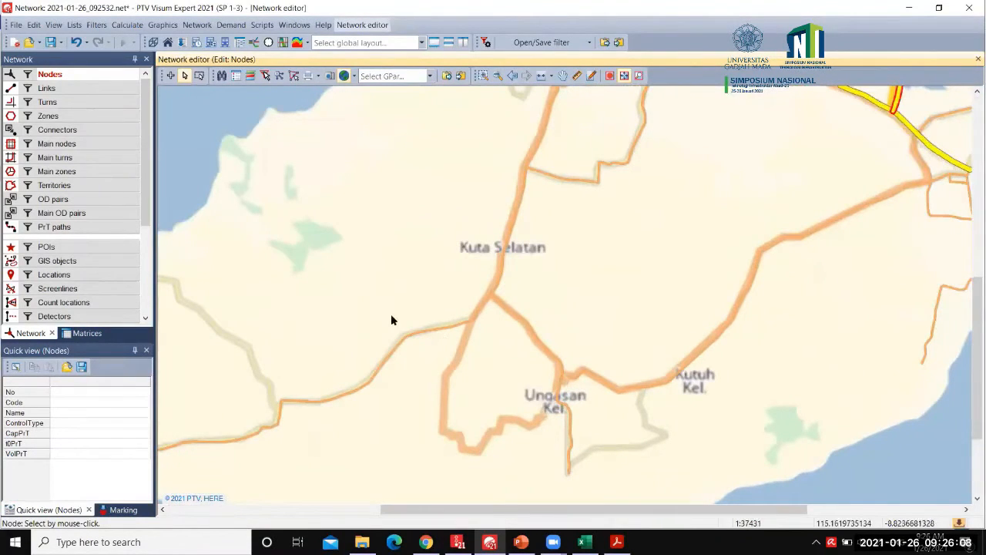
pyautogui.click(57, 88)
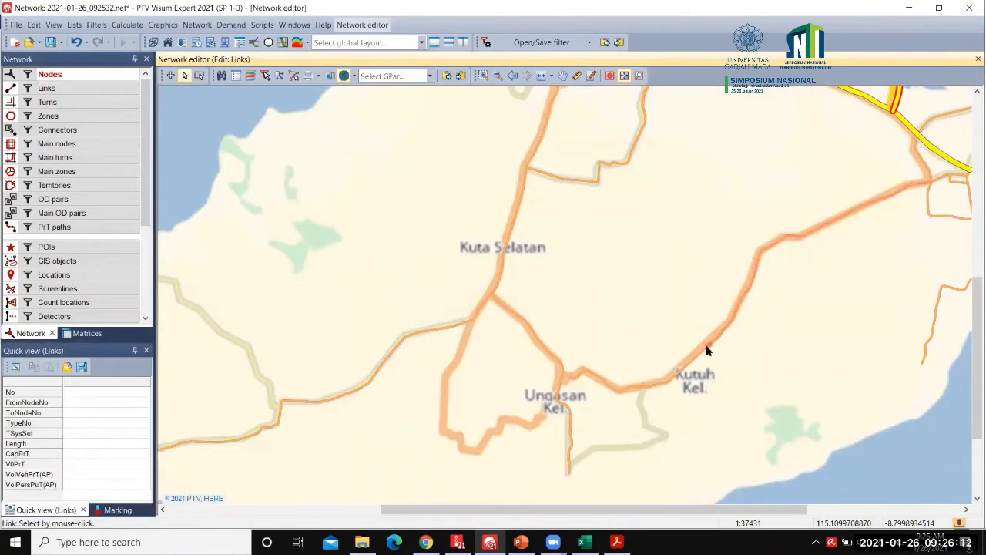
pyautogui.doubleClick(735, 309)
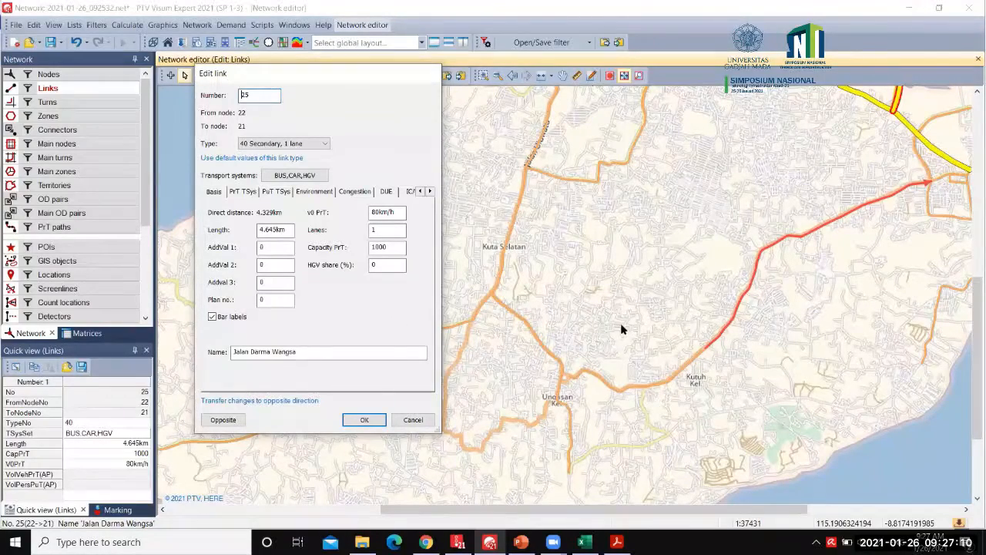
pyautogui.click(421, 420)
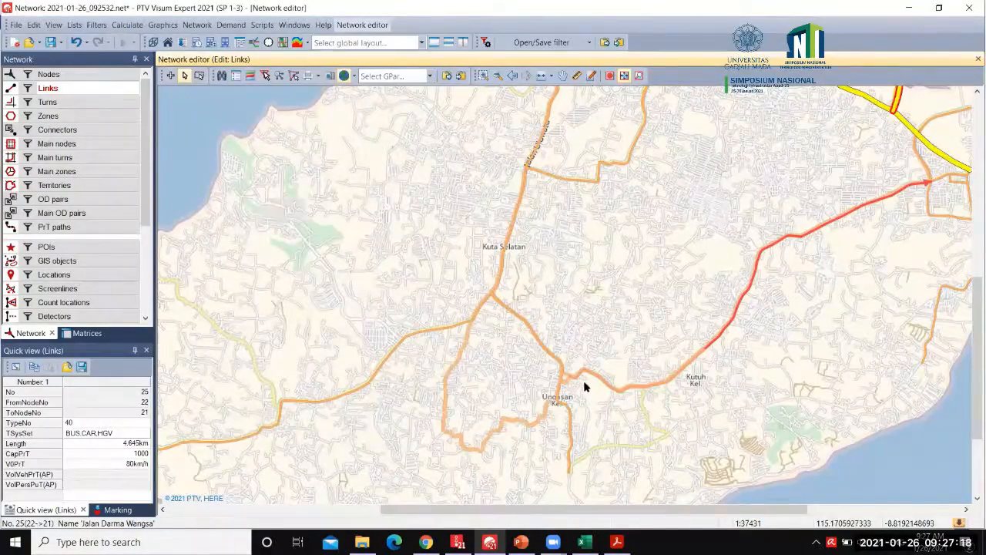
# Step: Save the network as a new version file named LANTIHAN 02 in the Modul Visum folder
pyautogui.scroll(-2, 666, 346)
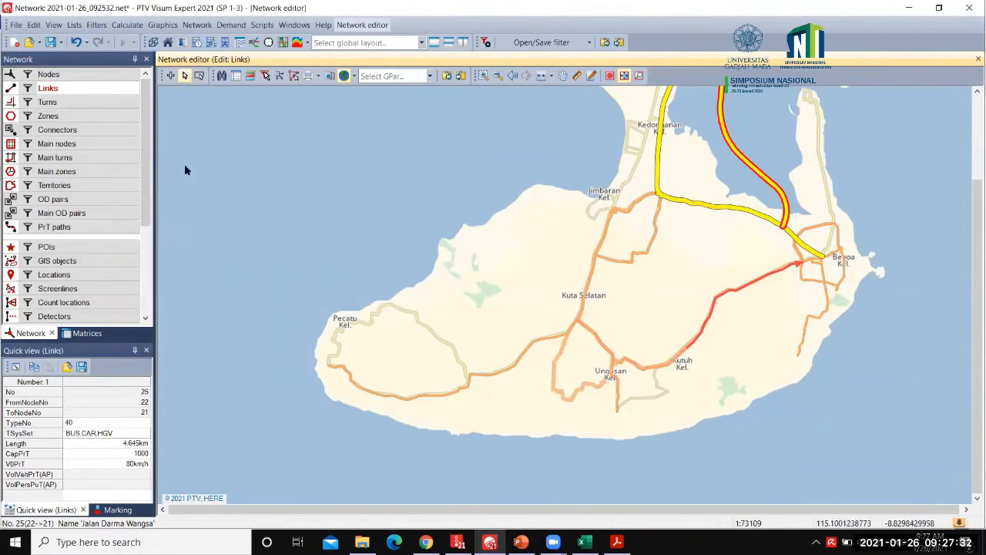
pyautogui.click(15, 24)
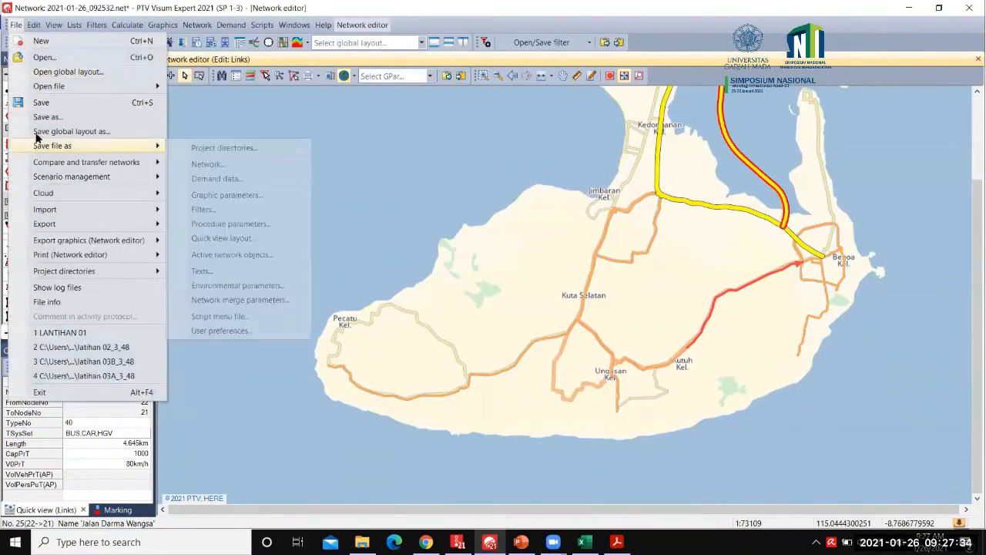
pyautogui.click(45, 118)
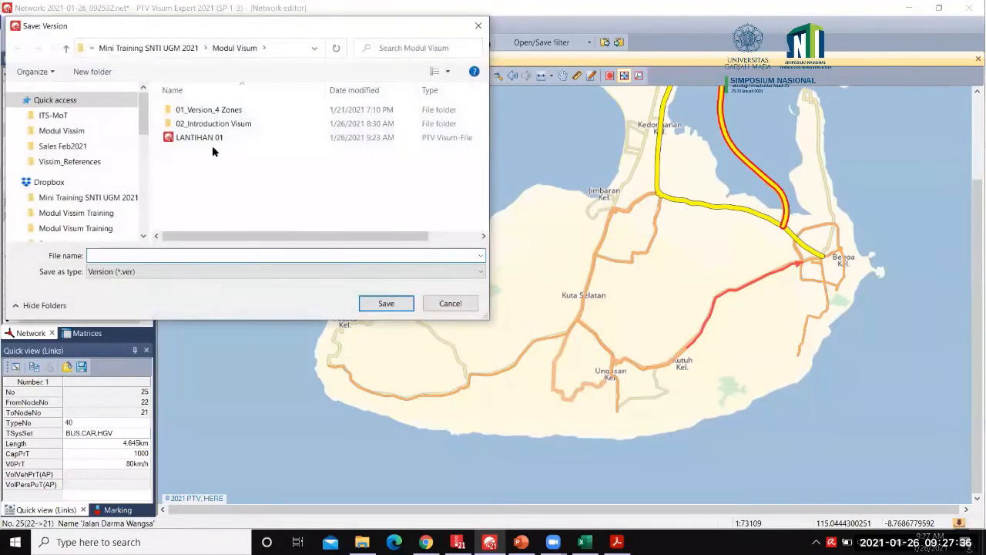
pyautogui.click(212, 139)
pyautogui.click(163, 254)
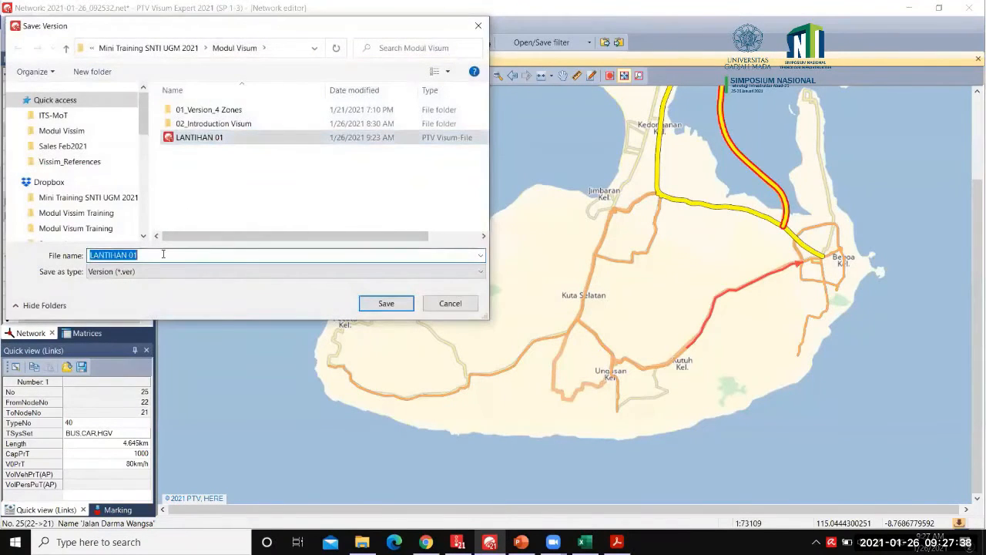
pyautogui.click(163, 254)
pyautogui.press('BackSpace')
pyautogui.write('2')
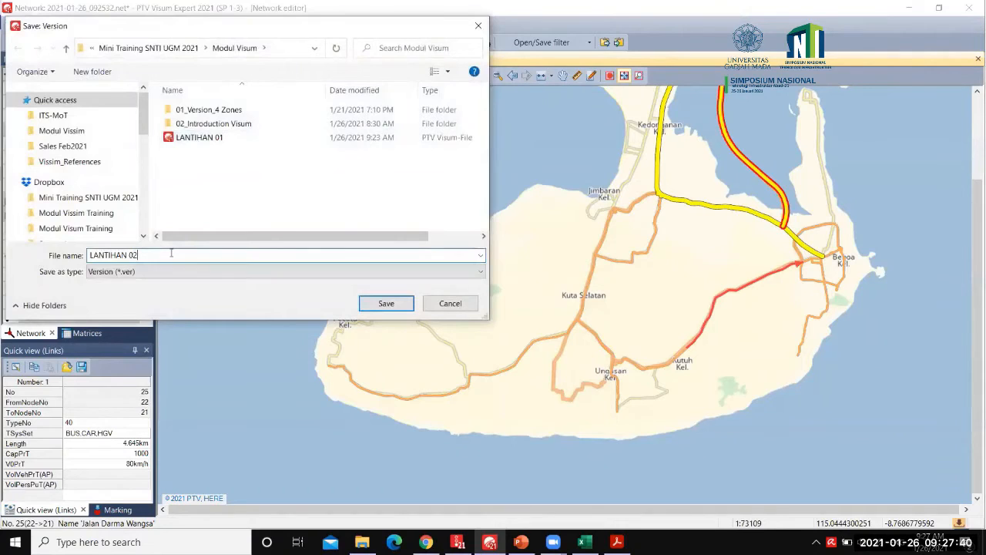
pyautogui.click(387, 305)
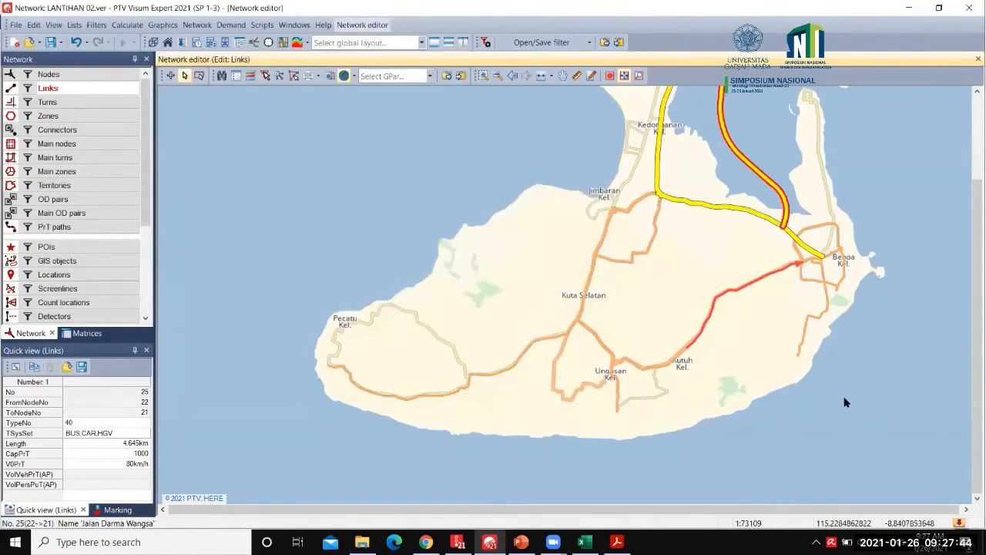
# Step: Examine the imported roads around Ungasan, marking the Jl. Bali Cliff link together with the Jalan Darma Wangsa link along Jalan Nusa Dua
pyautogui.scroll(-1, 843, 401)
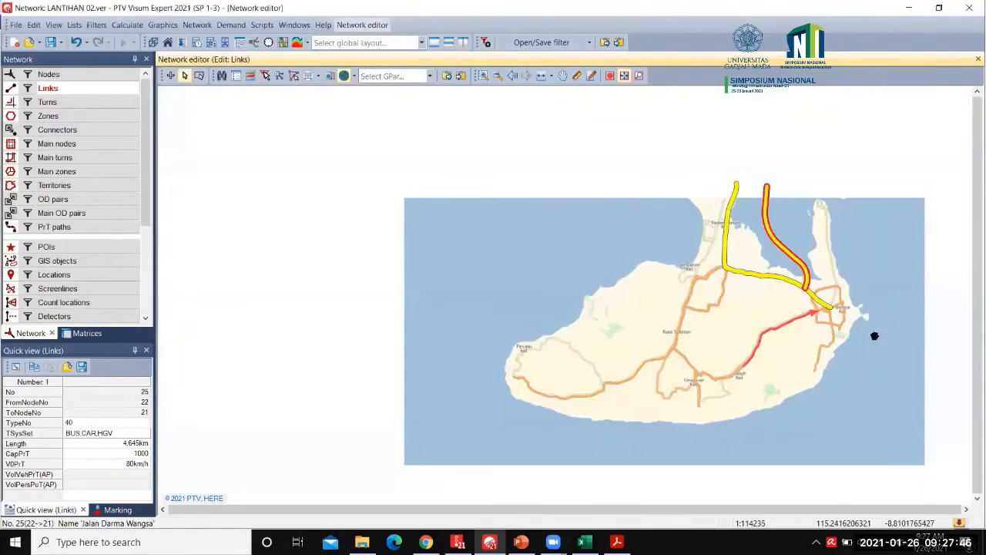
pyautogui.scroll(1, 854, 375)
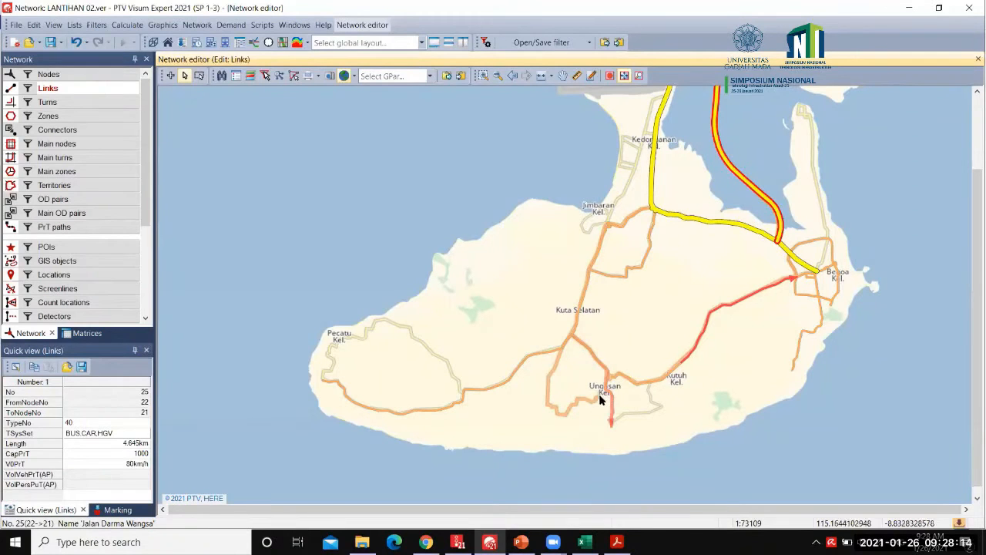
pyautogui.scroll(2, 612, 389)
pyautogui.scroll(3, 603, 381)
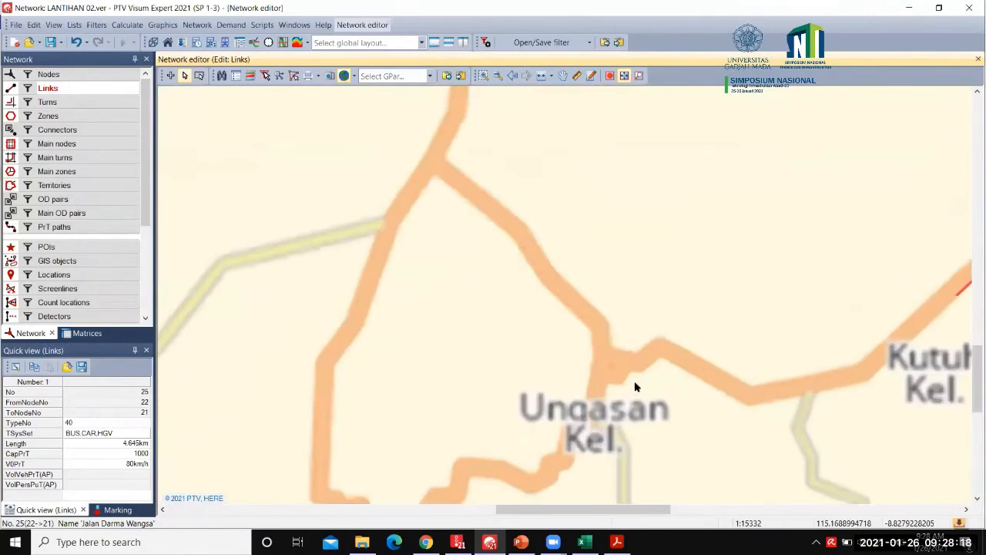
pyautogui.scroll(1, 610, 379)
pyautogui.scroll(4, 610, 383)
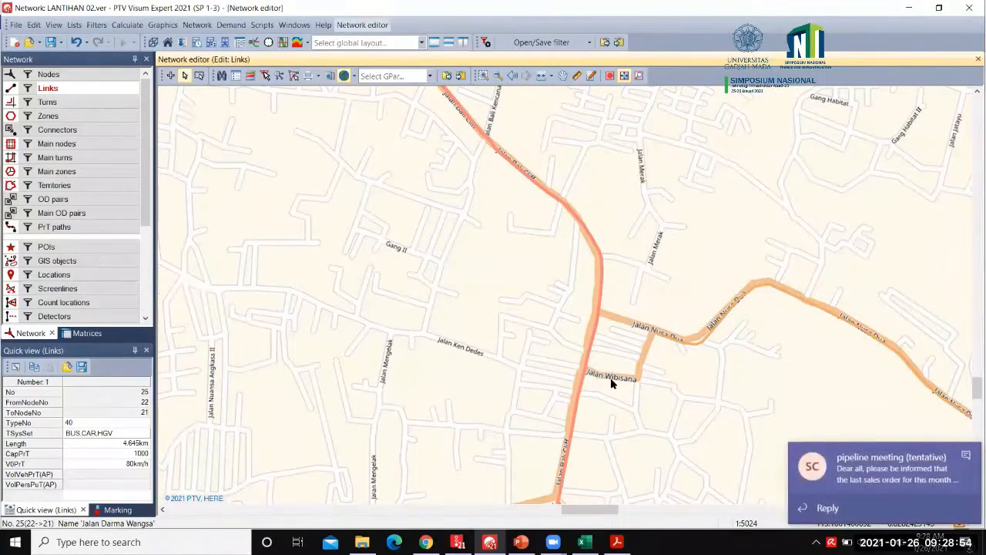
pyautogui.click(964, 457)
pyautogui.scroll(1, 696, 343)
pyautogui.scroll(2, 509, 339)
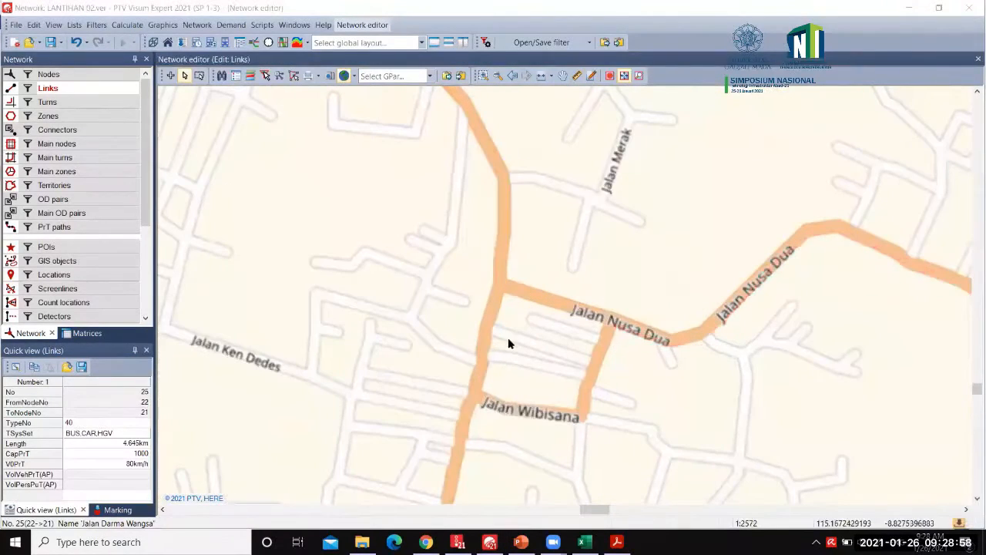
pyautogui.click(488, 331)
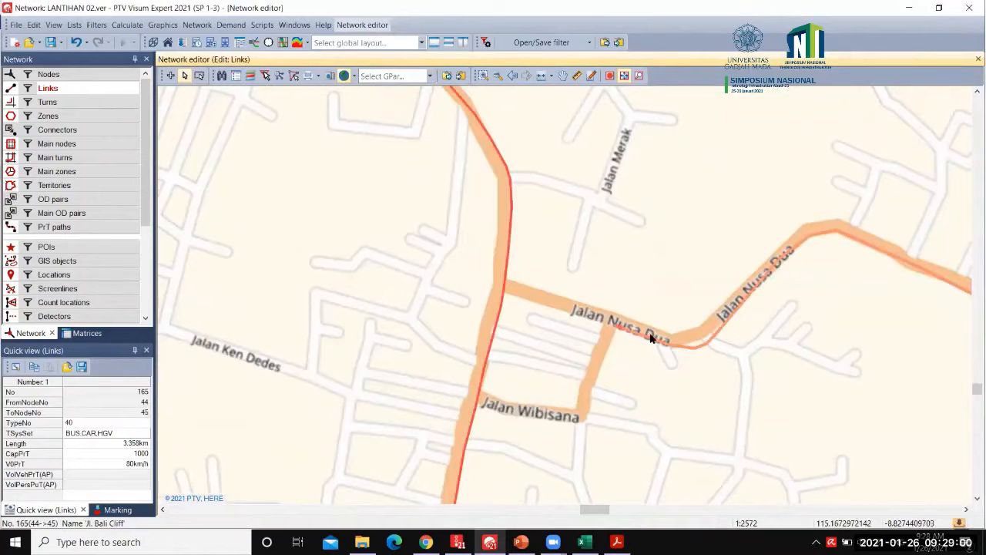
pyautogui.keyDown('ctrl'); pyautogui.click(651, 339); pyautogui.keyUp('ctrl')
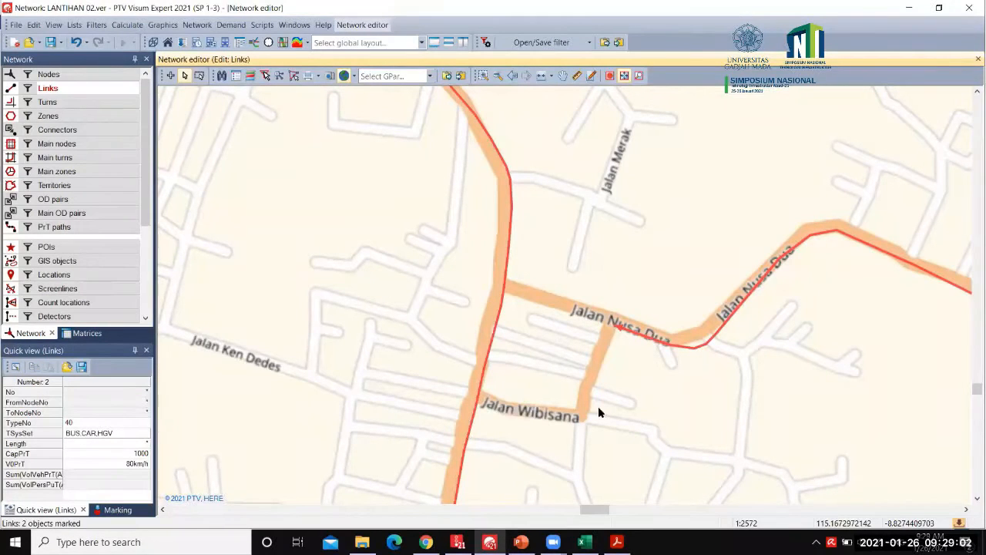
# Step: Compare the Jl. Bali Cliff and Jalan Darma Wangsa links individually with the background map where Jalan Nusa Dua meets Jalan Bali Cliff
pyautogui.scroll(1, 578, 391)
pyautogui.scroll(1, 592, 375)
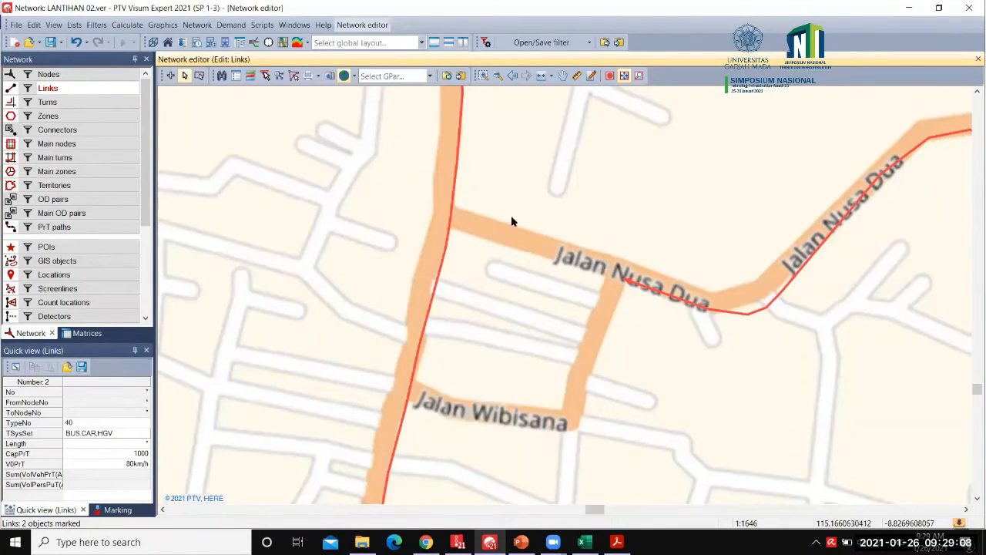
pyautogui.scroll(-2, 511, 219)
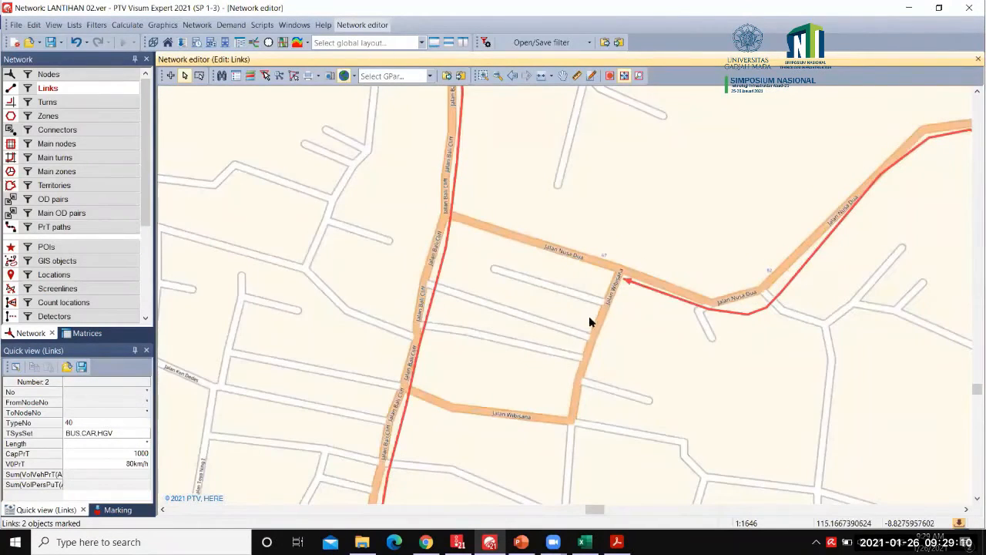
pyautogui.scroll(1, 600, 329)
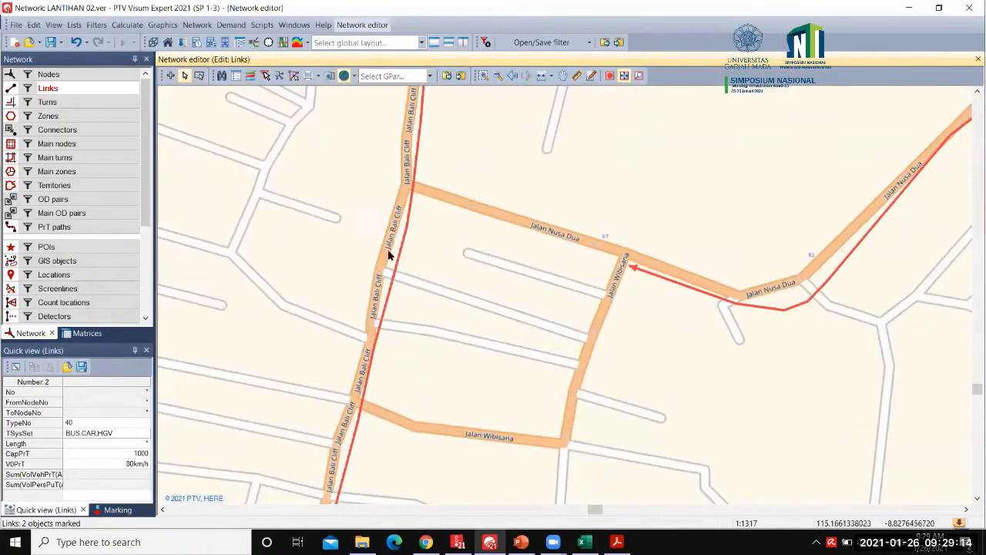
pyautogui.click(412, 193)
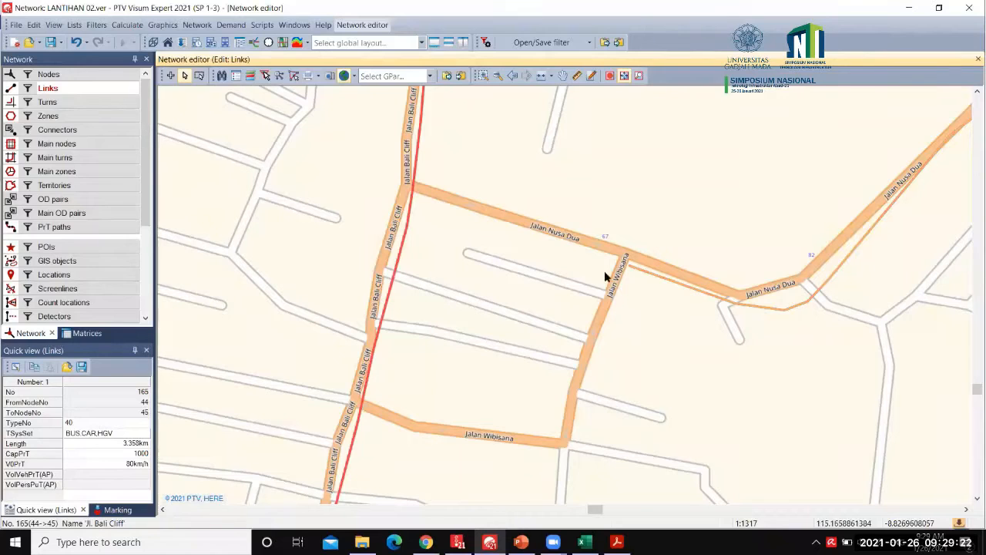
pyautogui.click(631, 270)
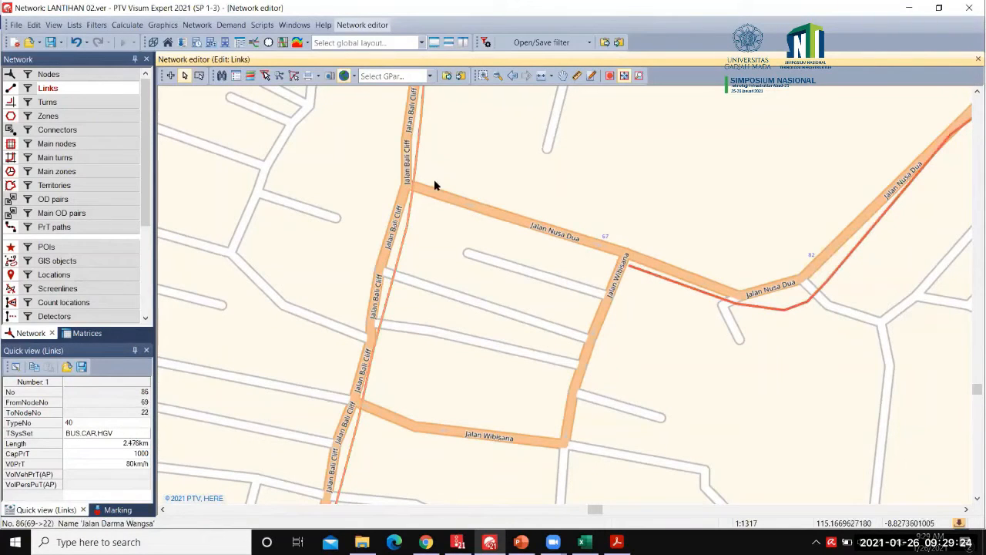
pyautogui.click(413, 190)
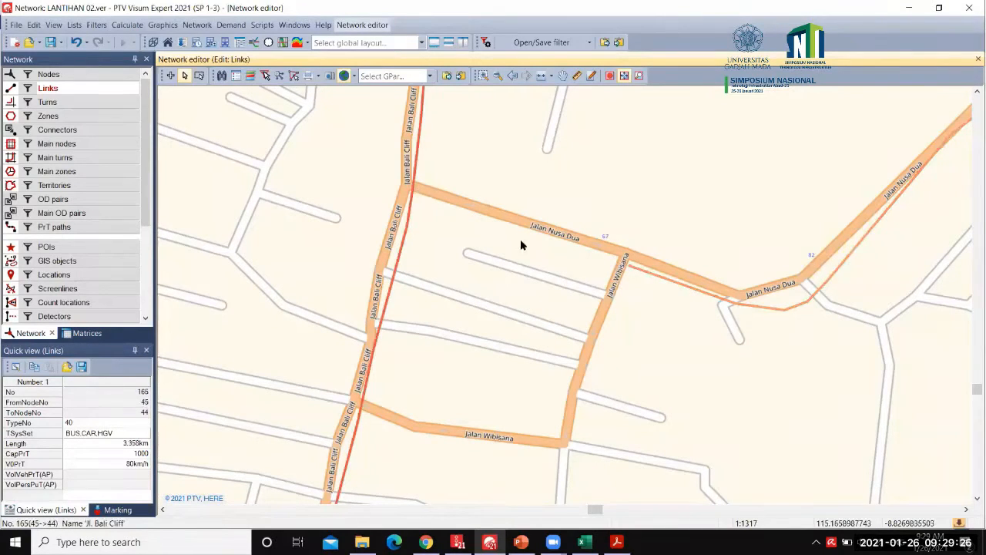
# Step: Check for nodes at the Jalan Darma Wangsa link's western end and where Jalan Nusa Dua meets Jalan Bali Cliff
pyautogui.click(49, 74)
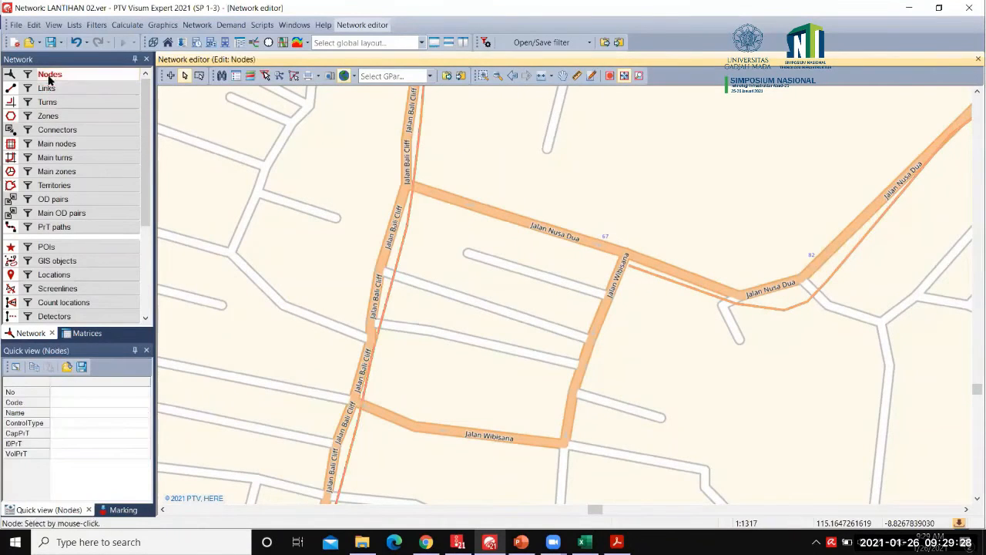
pyautogui.click(628, 268)
pyautogui.scroll(2, 629, 267)
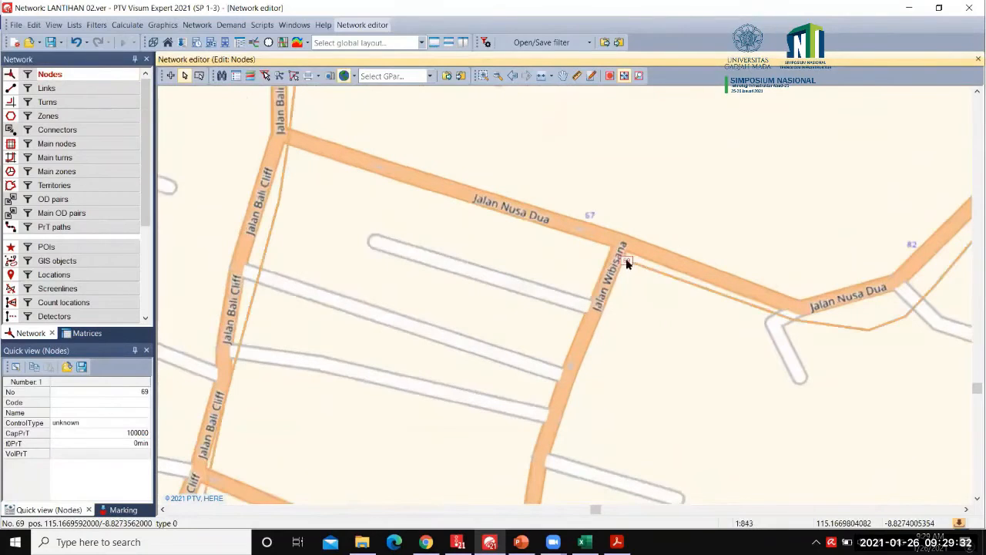
pyautogui.click(287, 142)
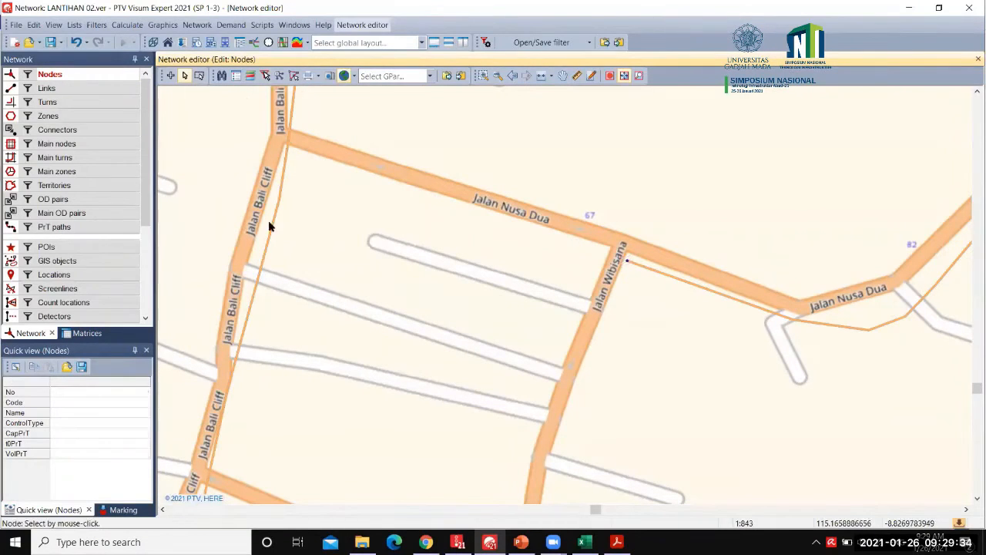
# Step: Split the Jl. Bali Cliff link with a new node where Jalan Nusa Dua branches off on the background map
pyautogui.click(48, 87)
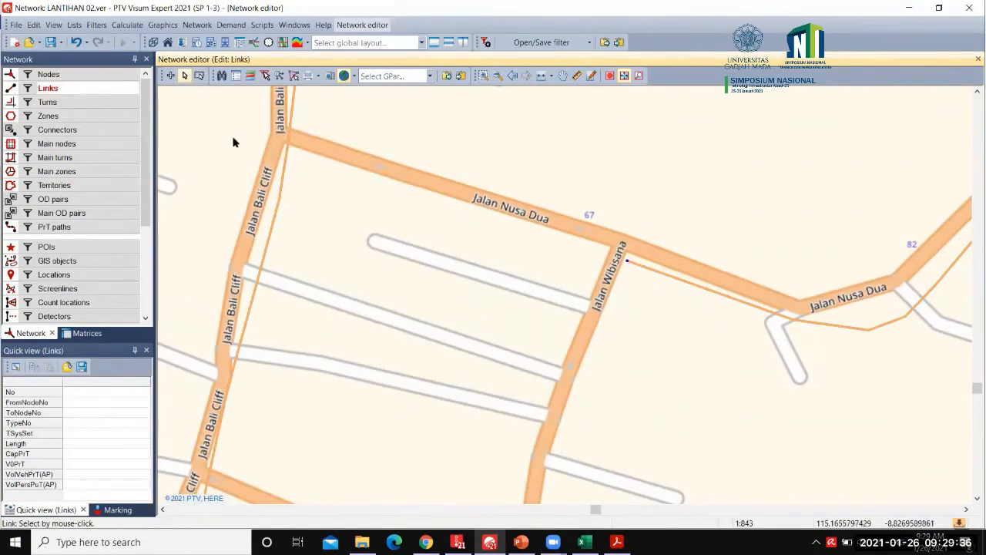
pyautogui.click(289, 160)
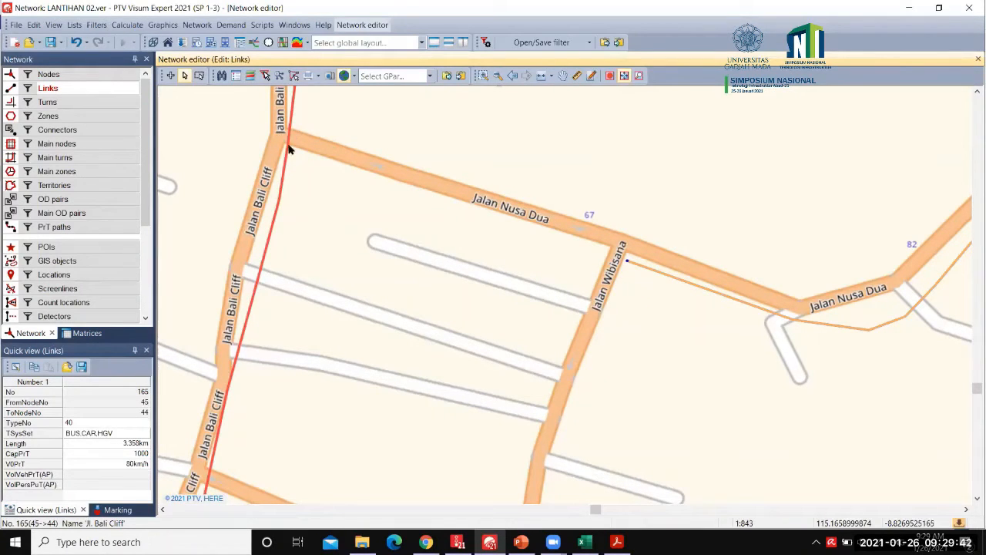
pyautogui.scroll(-1, 289, 139)
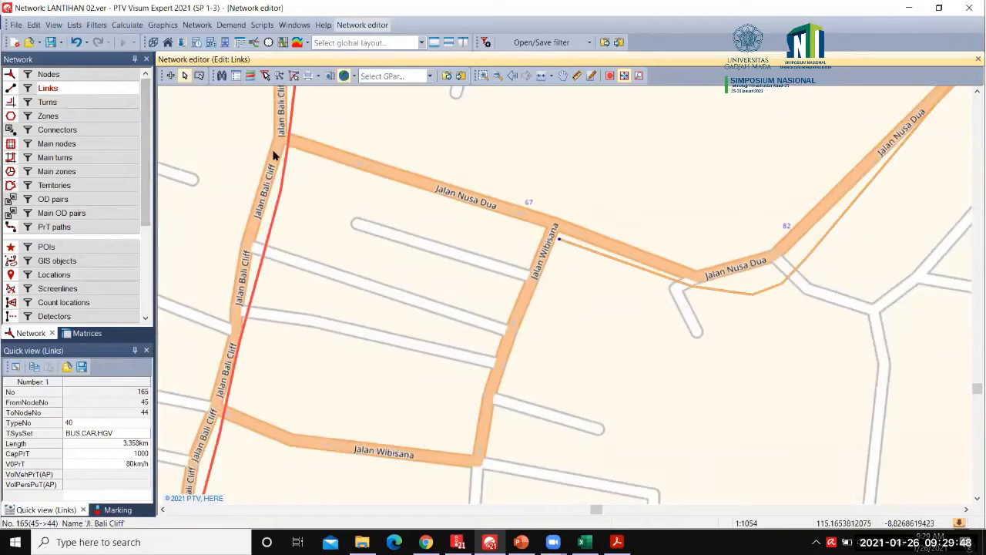
pyautogui.rightClick(289, 144)
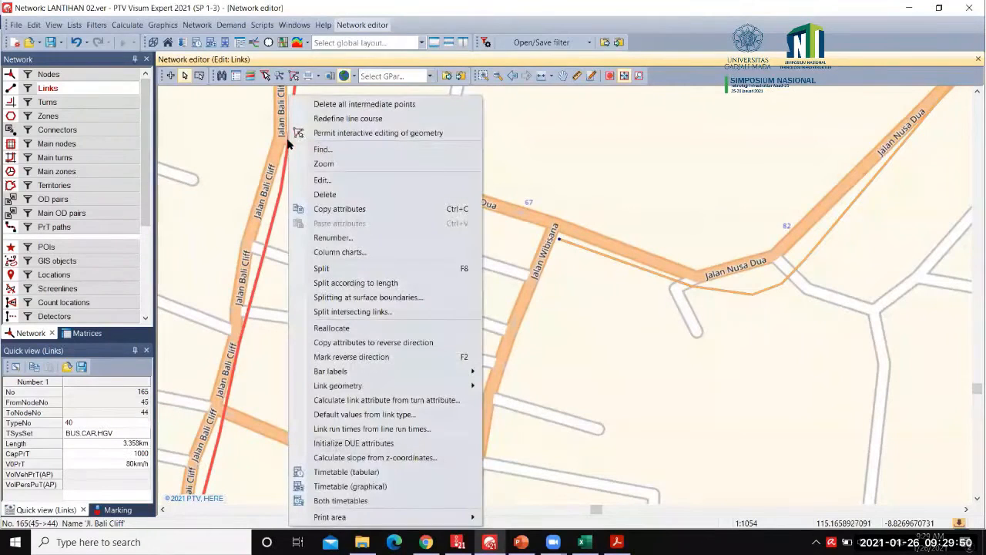
pyautogui.click(321, 269)
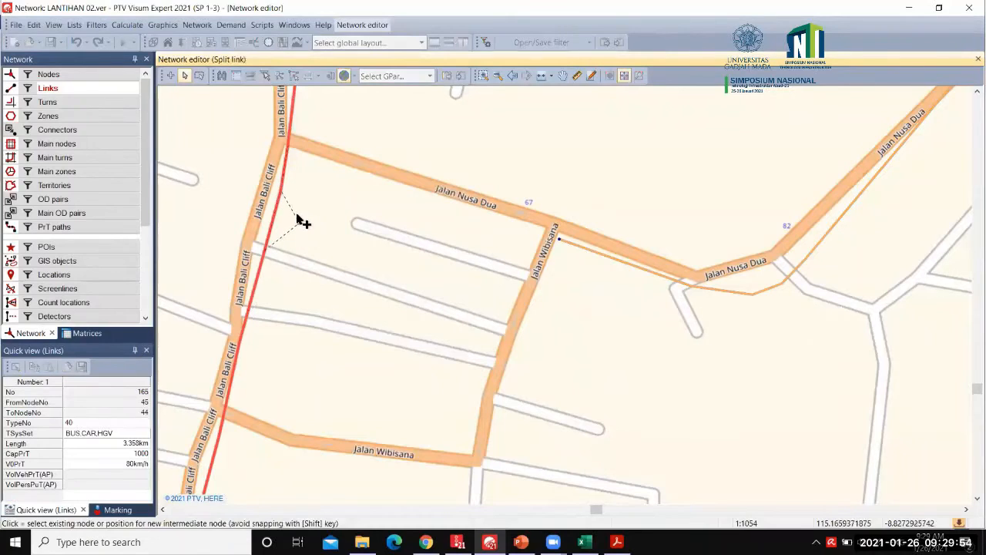
pyautogui.click(290, 142)
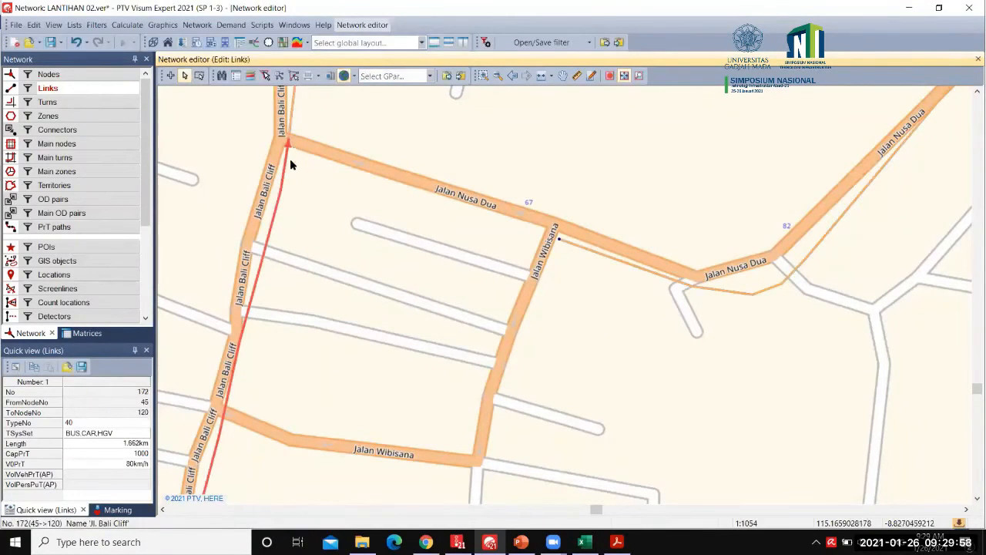
# Step: Check the node at the Jl. Bali Cliff split and the node at the western end of the Jalan Darma Wangsa link
pyautogui.click(101, 74)
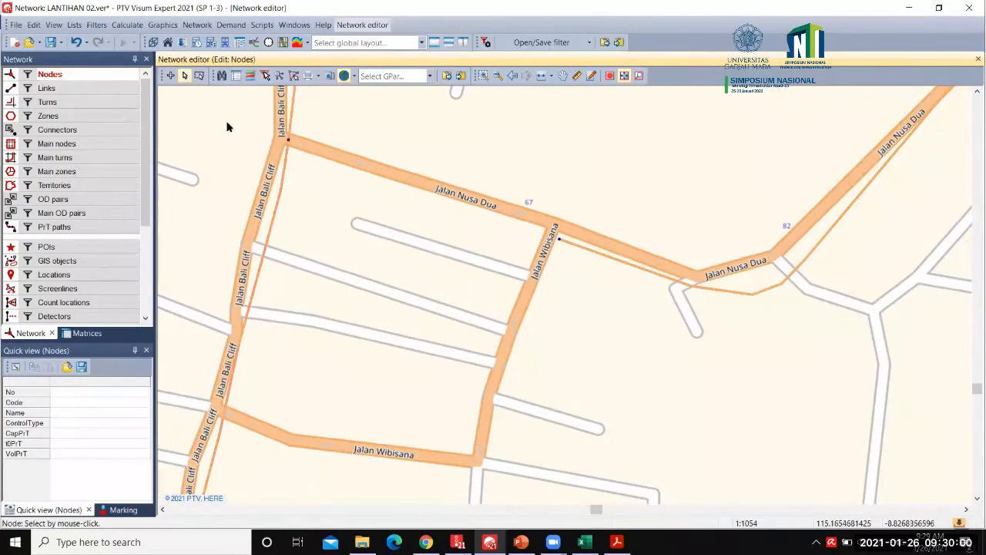
pyautogui.click(292, 145)
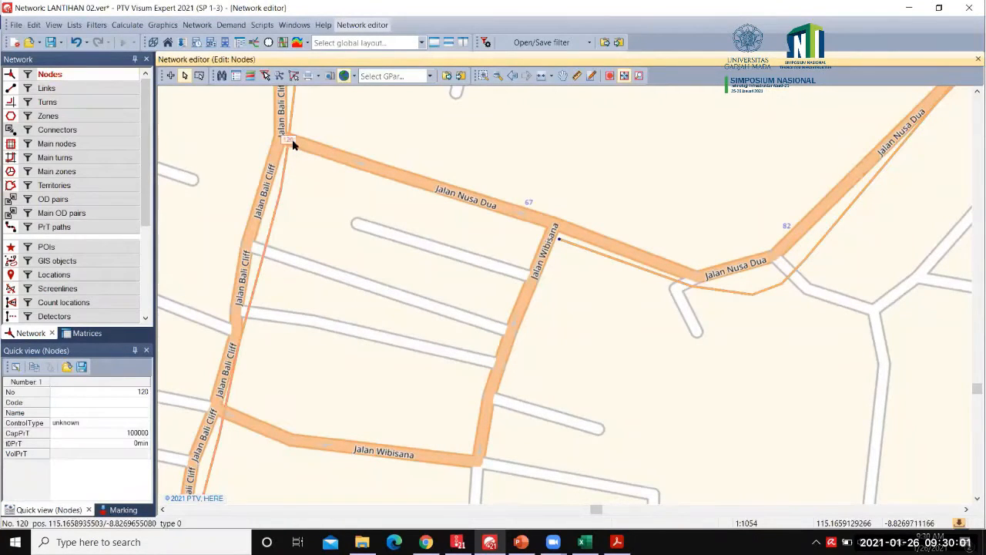
pyautogui.click(558, 239)
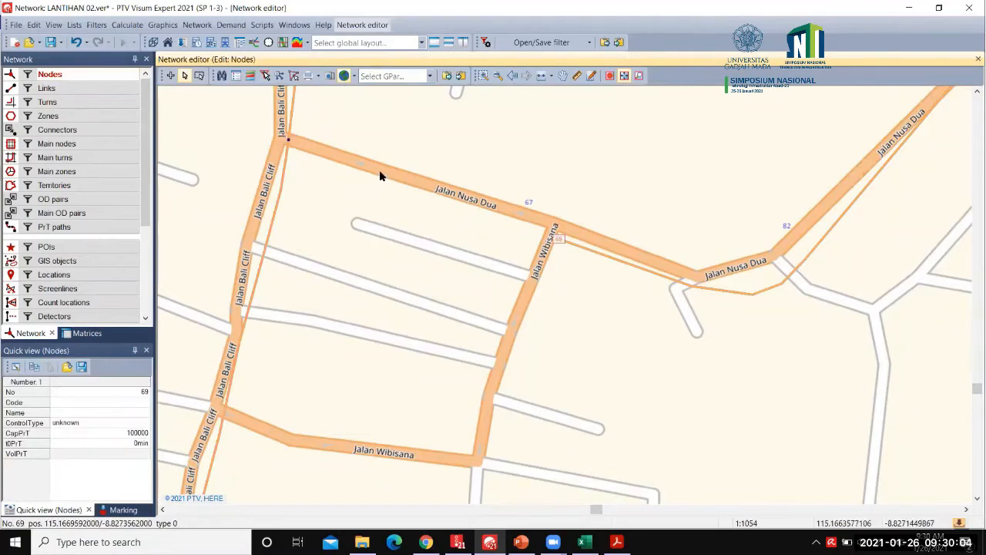
# Step: Split the Jl. Bali Cliff link with a new node where Jalan Wibisana branches off on the background map
pyautogui.keyDown('ctrl'); pyautogui.click(292, 144); pyautogui.keyUp('ctrl')
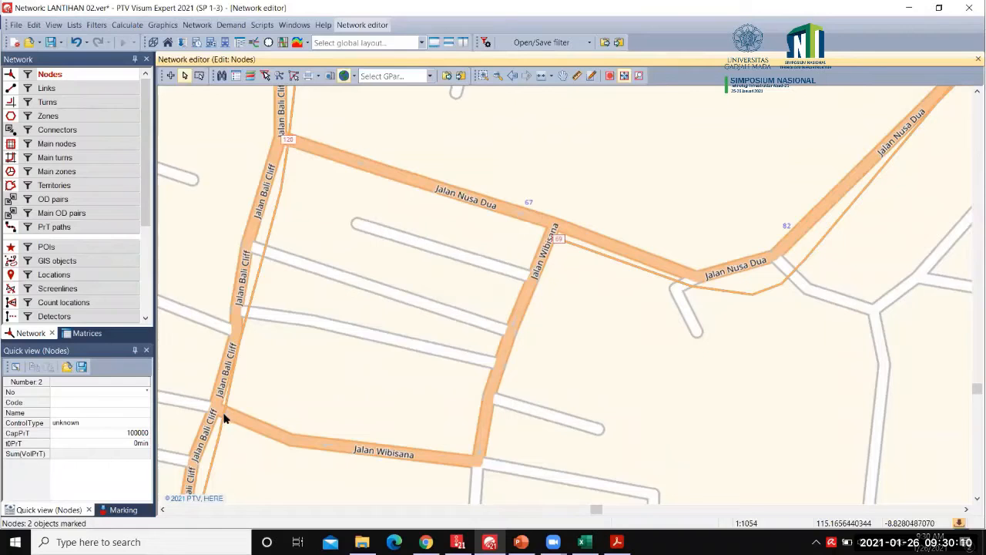
pyautogui.click(47, 89)
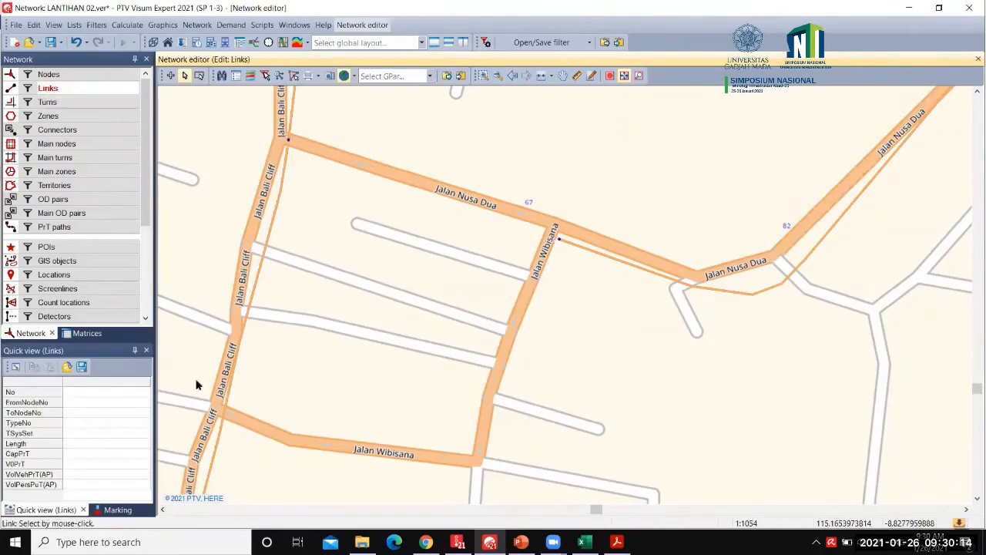
pyautogui.click(223, 416)
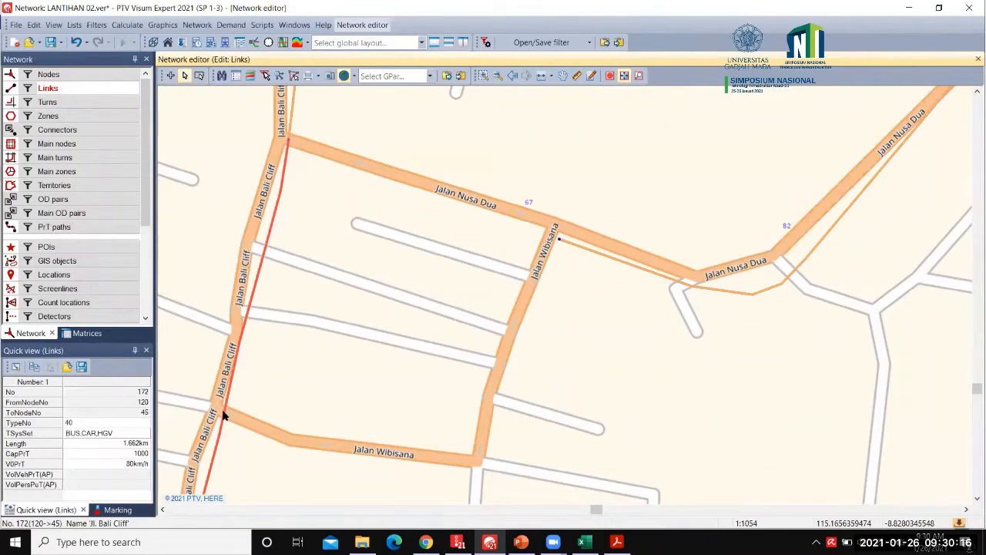
pyautogui.rightClick(222, 416)
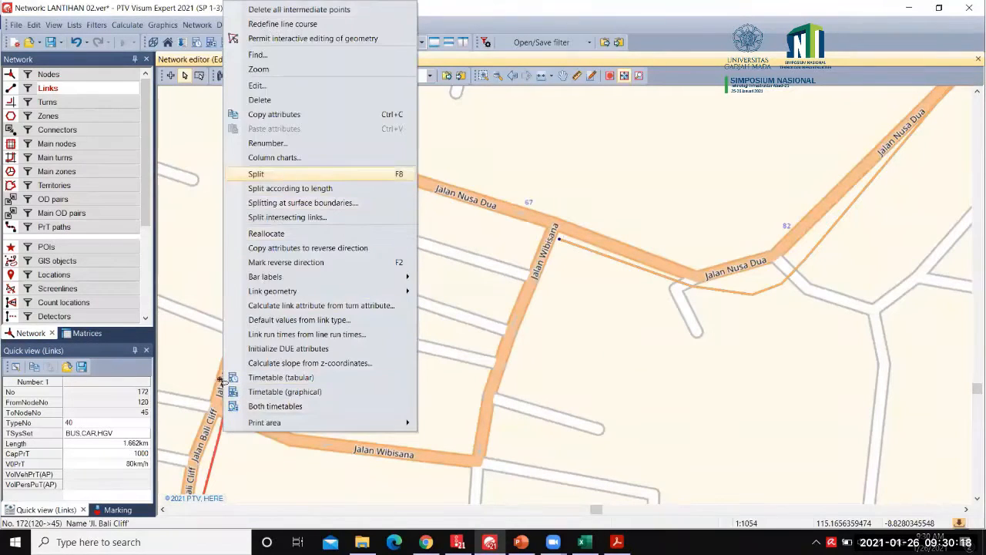
pyautogui.press('Return')
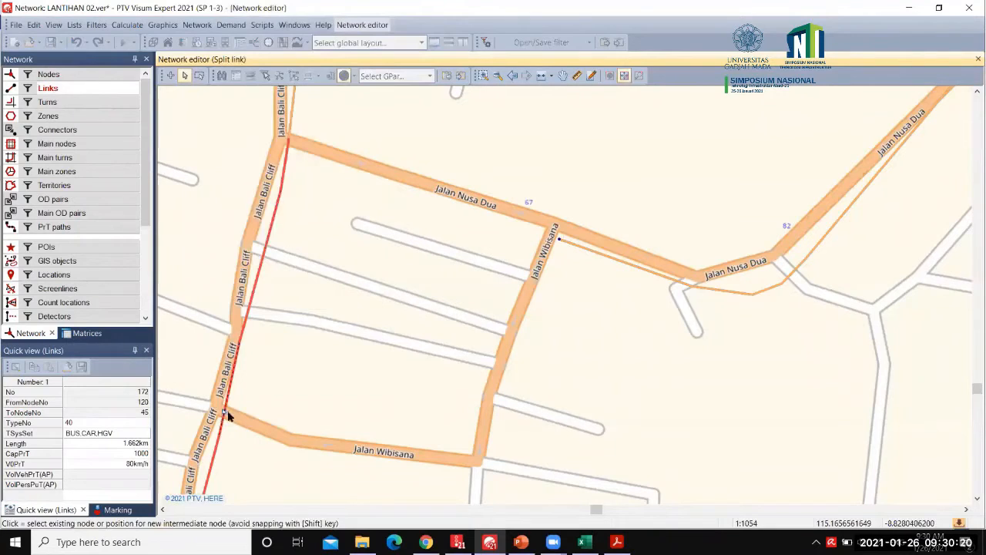
pyautogui.click(227, 415)
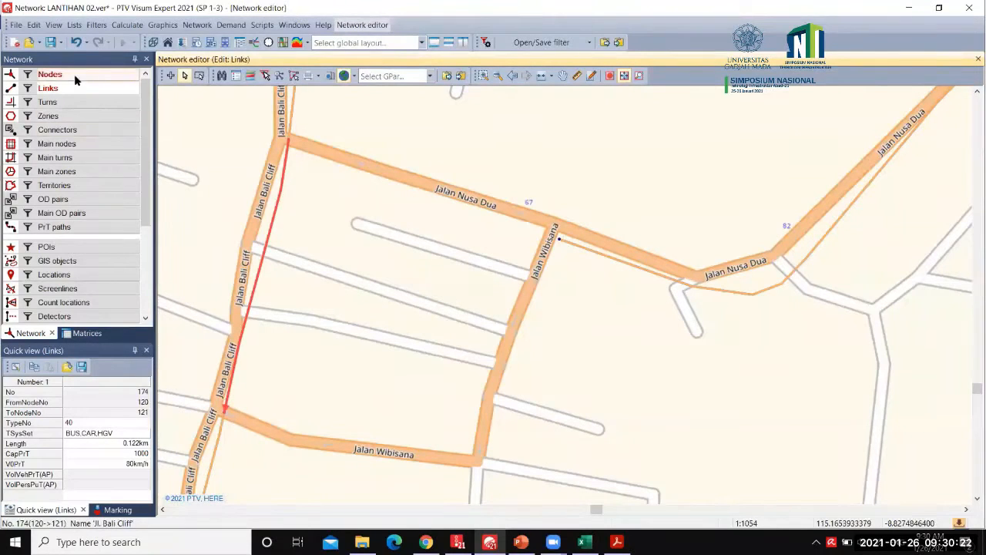
# Step: Check the two split nodes on Jl. Bali Cliff and the node at the Jalan Darma Wangsa link's western end
pyautogui.click(74, 74)
pyautogui.click(227, 416)
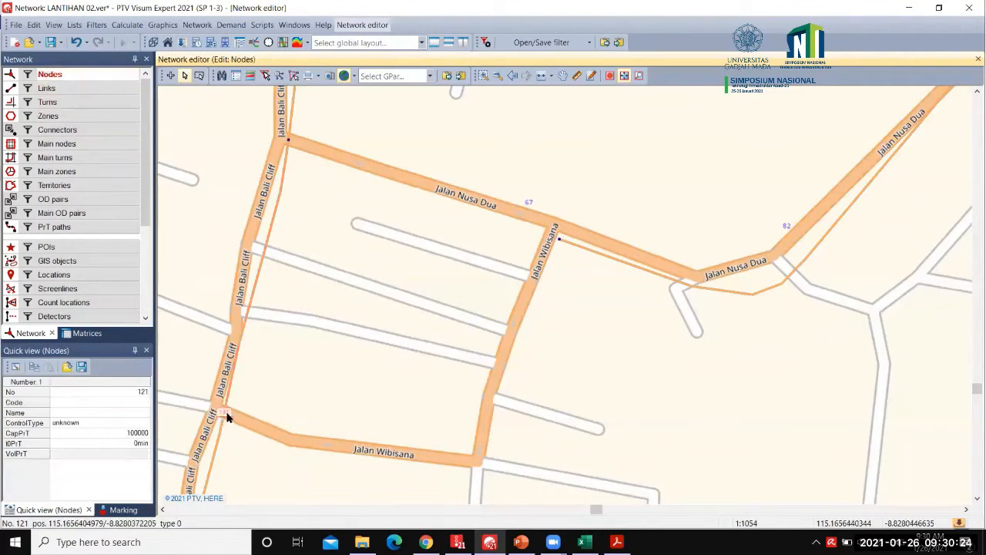
pyautogui.keyDown('ctrl'); pyautogui.click(290, 141); pyautogui.keyUp('ctrl')
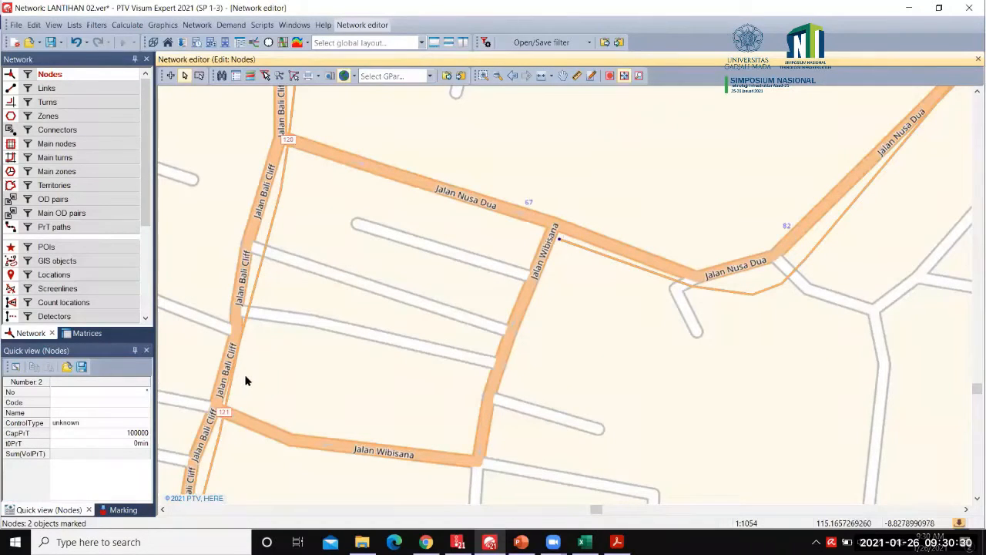
pyautogui.click(553, 240)
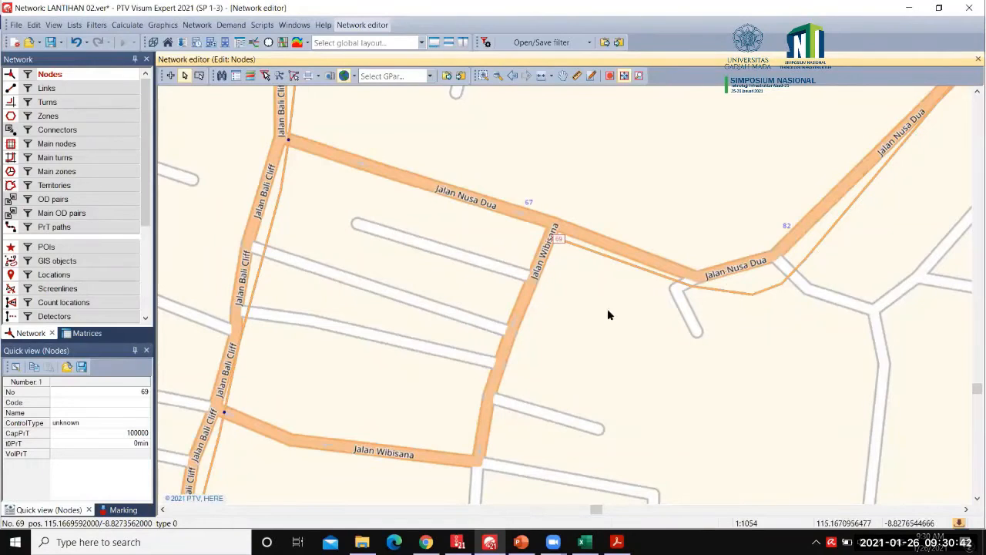
# Step: Review the type, lanes, capacity and speed attributes of the Jalan Darma Wangsa link
pyautogui.click(93, 89)
pyautogui.click(647, 273)
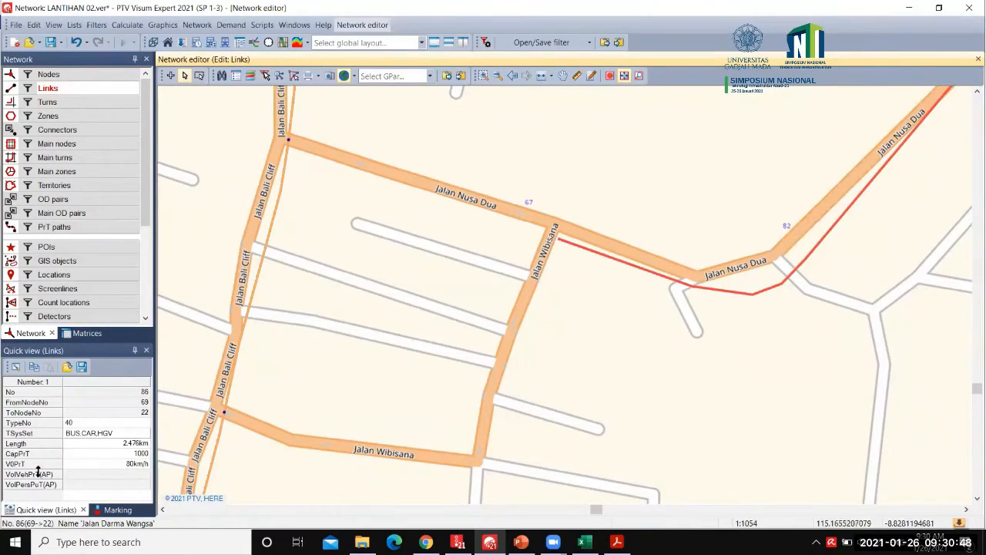
pyautogui.click(609, 260)
pyautogui.doubleClick(609, 259)
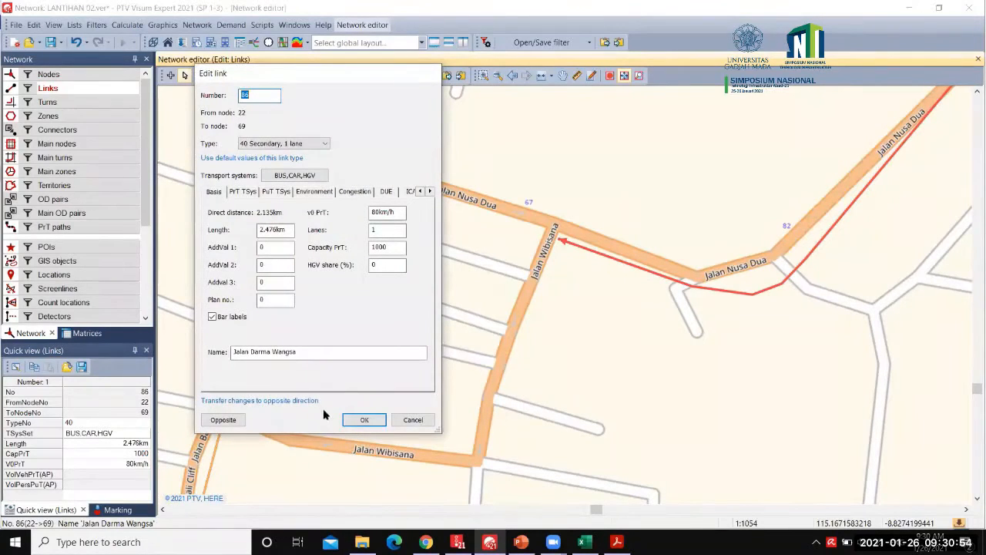
pyautogui.click(369, 423)
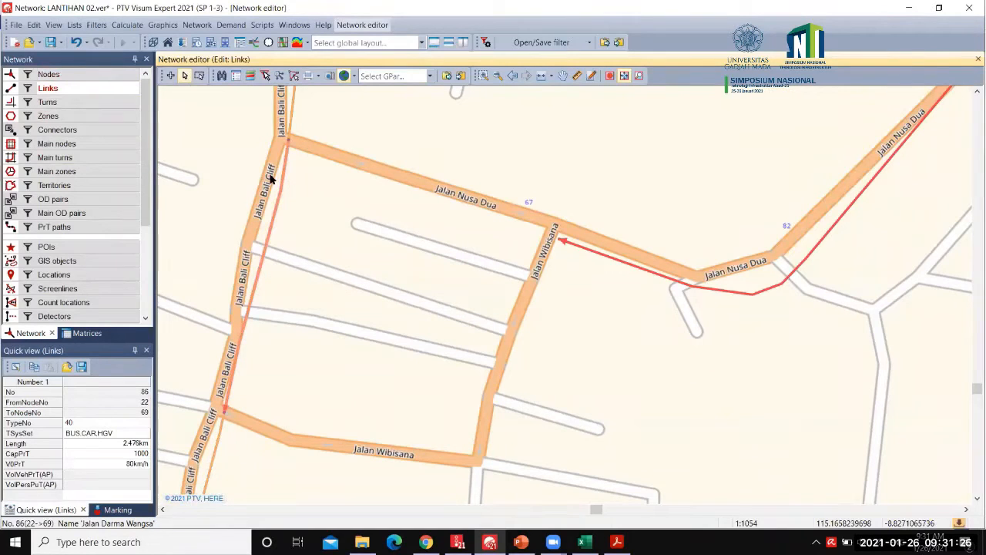
pyautogui.click(173, 77)
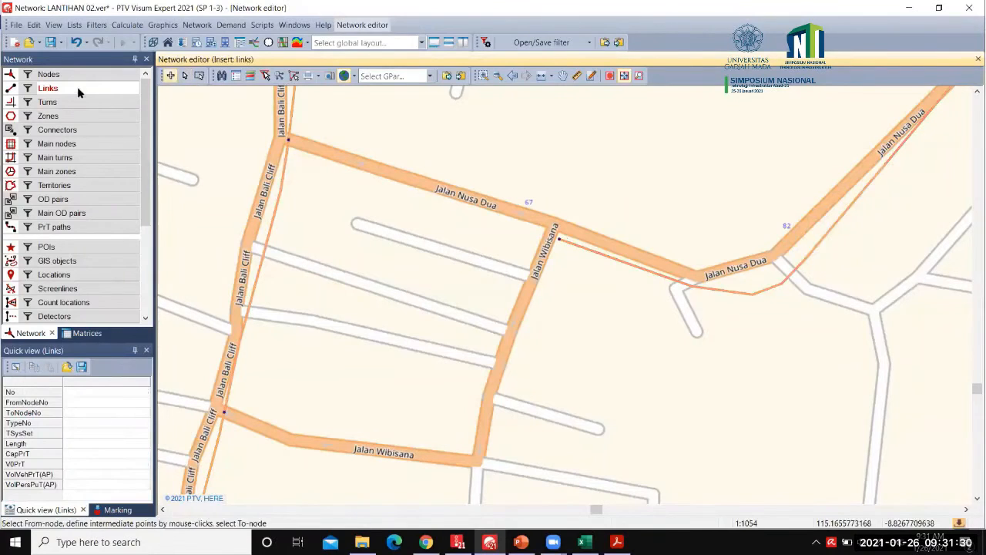
pyautogui.click(288, 142)
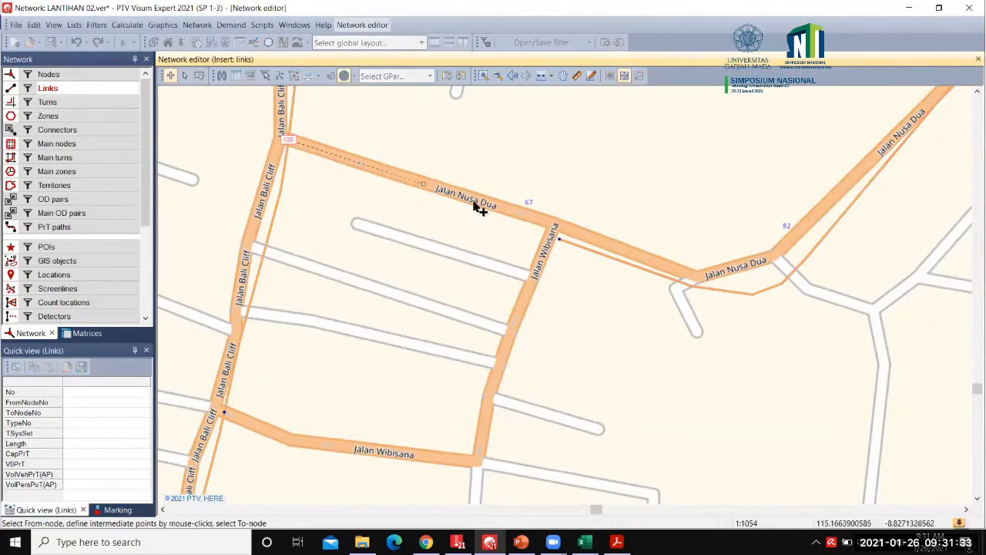
pyautogui.click(559, 239)
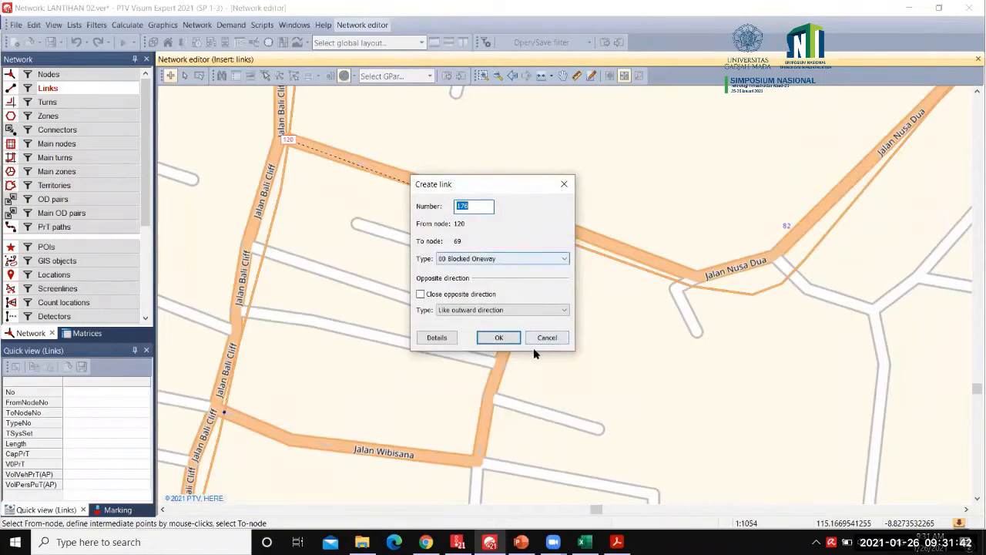
pyautogui.click(516, 263)
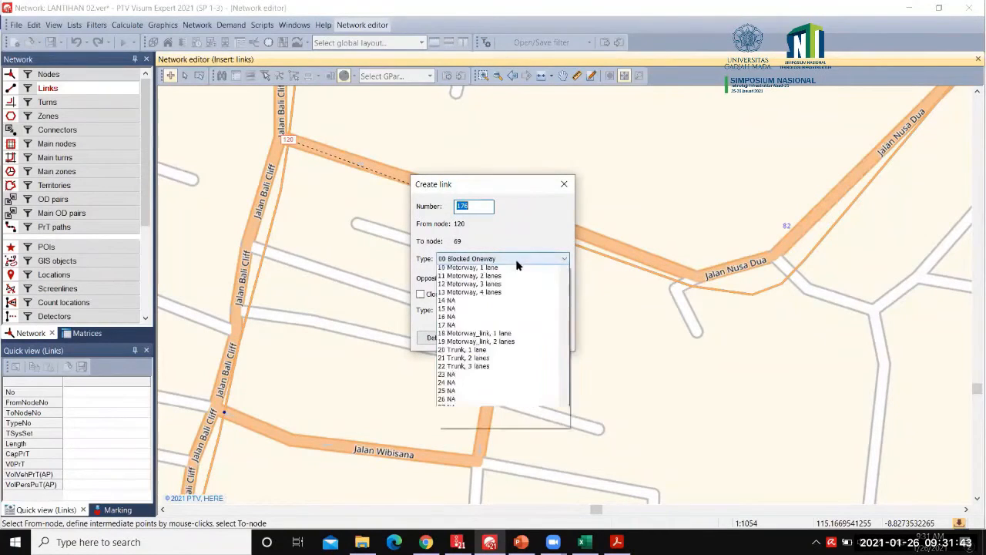
pyautogui.click(632, 307)
pyautogui.click(544, 337)
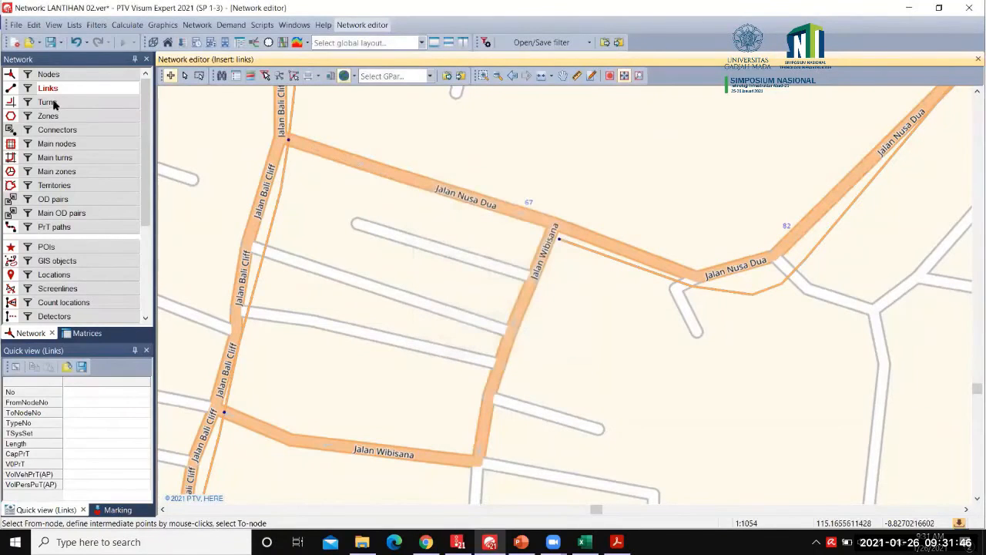
# Step: Look up the link type of the existing Jalan Darma Wangsa link and leave its attributes unedited
pyautogui.click(185, 75)
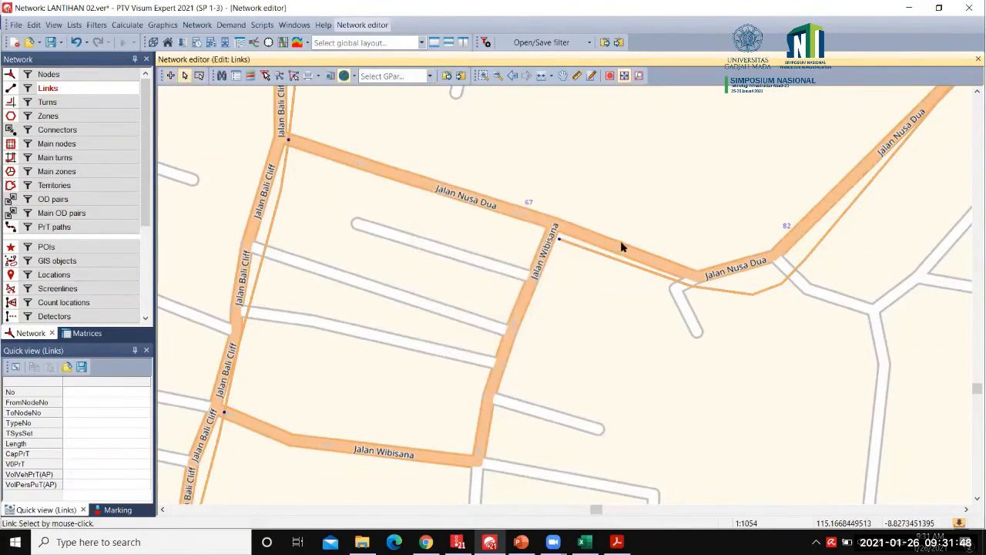
pyautogui.doubleClick(574, 245)
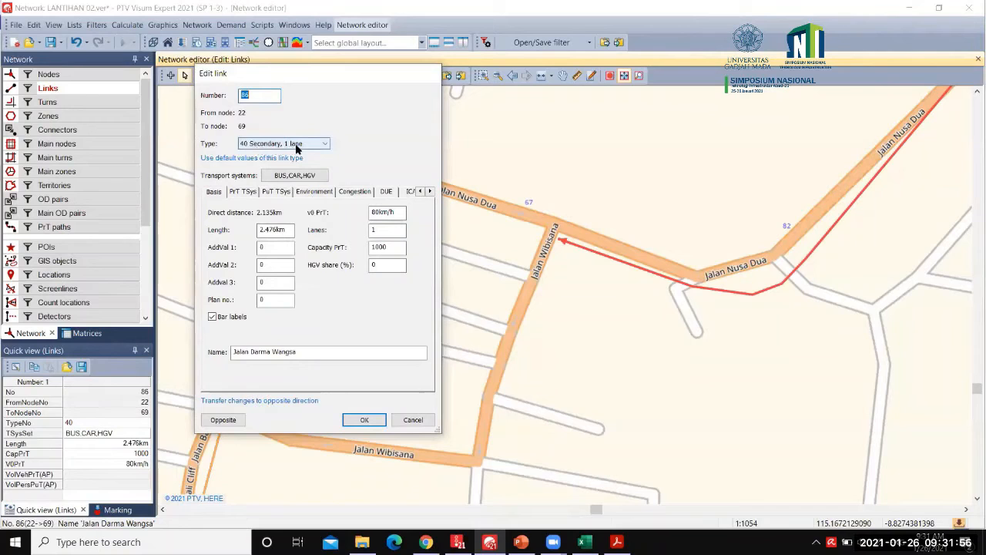
pyautogui.click(413, 420)
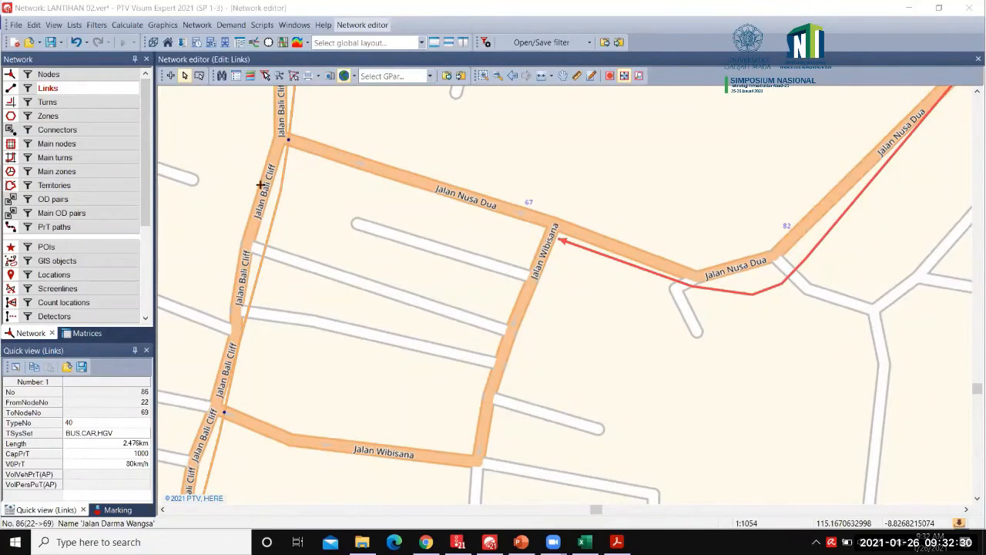
pyautogui.moveTo(232, 184); pyautogui.dragTo(732, 201)
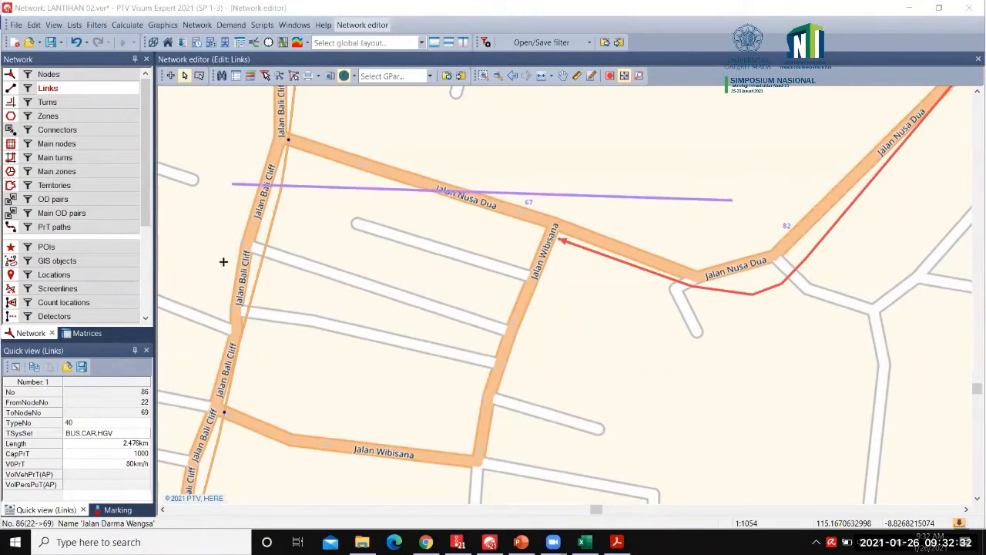
pyautogui.moveTo(227, 263)
pyautogui.mouseDown()
pyautogui.moveTo(425, 273)
pyautogui.moveTo(418, 383)
pyautogui.moveTo(433, 267)
pyautogui.mouseUp()
pyautogui.click(435, 265)
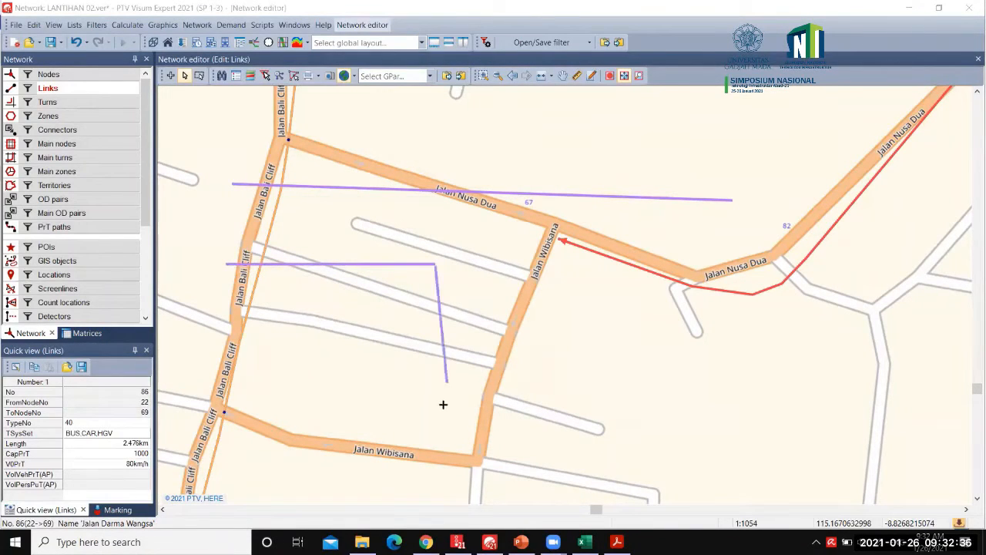
pyautogui.doubleClick(438, 418)
pyautogui.moveTo(546, 266); pyautogui.dragTo(728, 272)
pyautogui.click(542, 266)
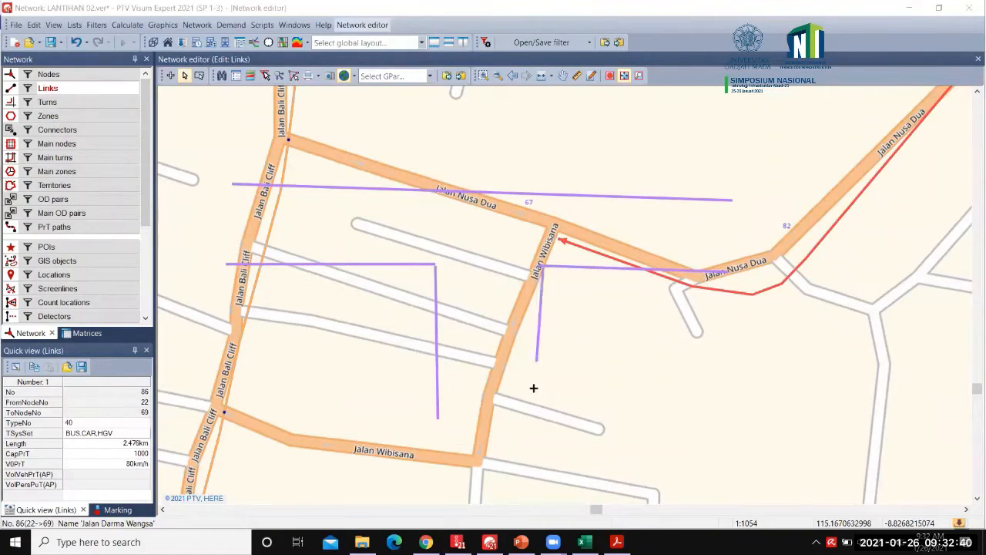
pyautogui.doubleClick(542, 405)
pyautogui.click(555, 232)
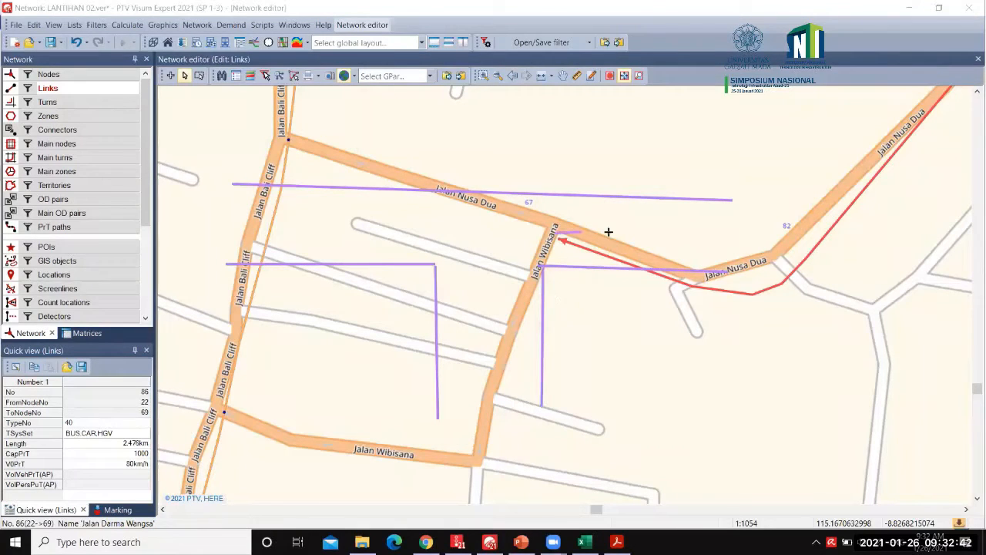
pyautogui.moveTo(713, 238); pyautogui.dragTo(744, 238)
pyautogui.click(641, 252)
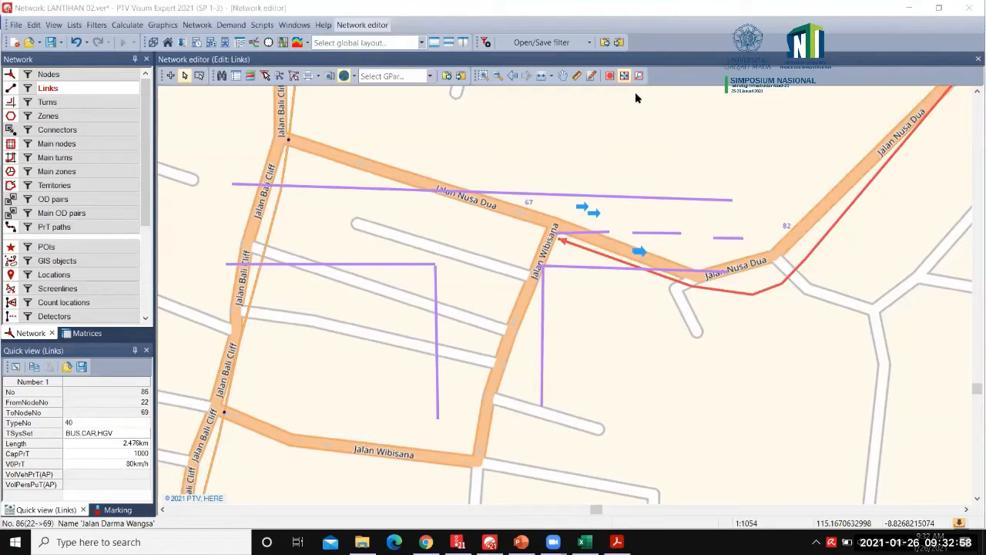
pyautogui.click(663, 123)
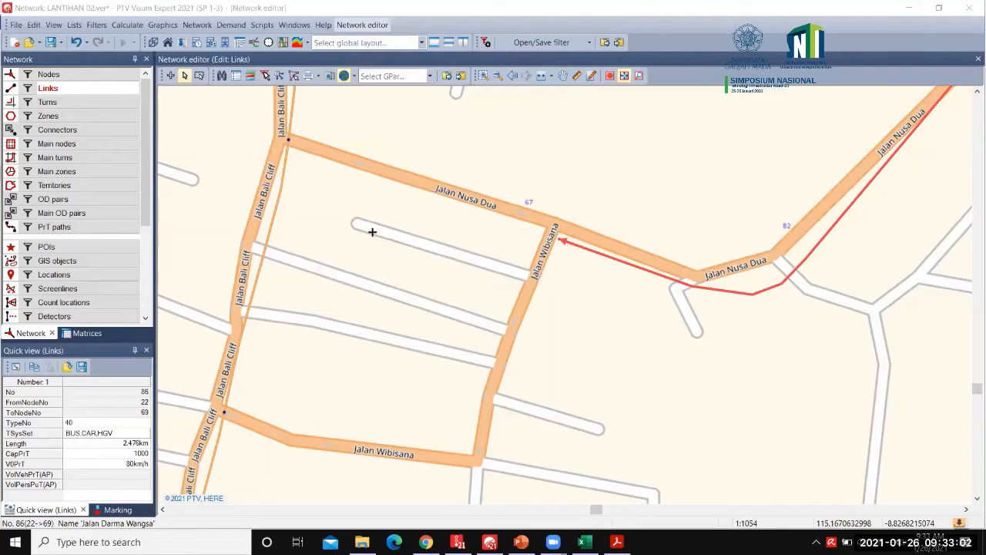
pyautogui.moveTo(322, 208)
pyautogui.mouseDown()
pyautogui.moveTo(506, 195)
pyautogui.moveTo(822, 213)
pyautogui.mouseUp()
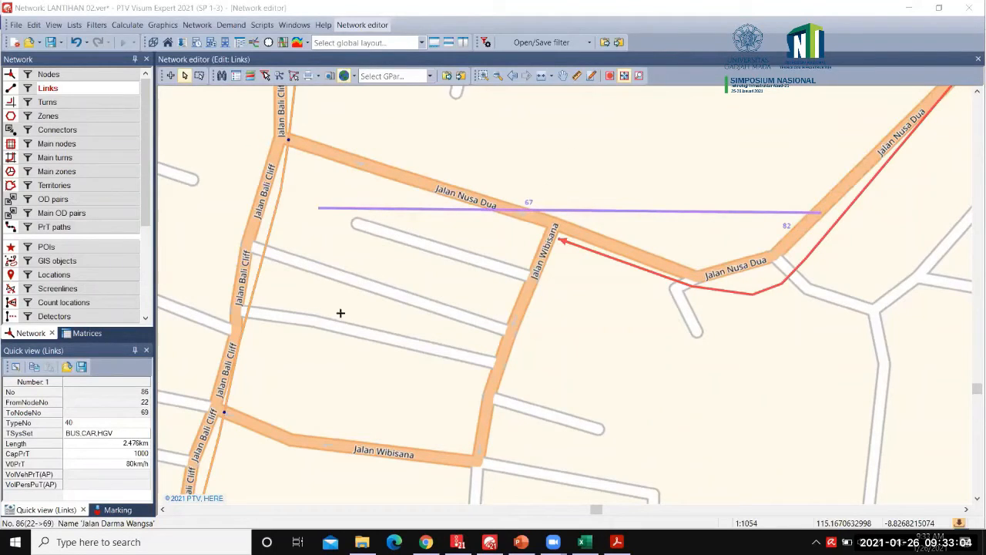
pyautogui.moveTo(320, 313)
pyautogui.mouseDown()
pyautogui.moveTo(511, 319)
pyautogui.moveTo(517, 463)
pyautogui.mouseUp()
pyautogui.moveTo(772, 333)
pyautogui.mouseDown()
pyautogui.moveTo(671, 328)
pyautogui.moveTo(636, 337)
pyautogui.mouseUp()
pyautogui.moveTo(635, 379); pyautogui.dragTo(636, 440)
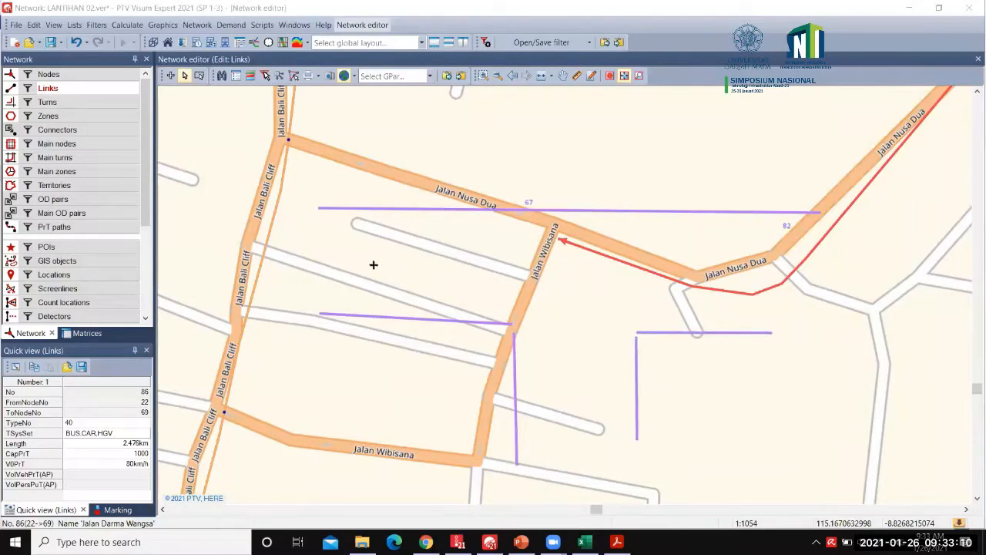
pyautogui.moveTo(405, 264); pyautogui.dragTo(513, 270)
pyautogui.moveTo(660, 278)
pyautogui.mouseDown()
pyautogui.moveTo(723, 269)
pyautogui.moveTo(822, 285)
pyautogui.mouseUp()
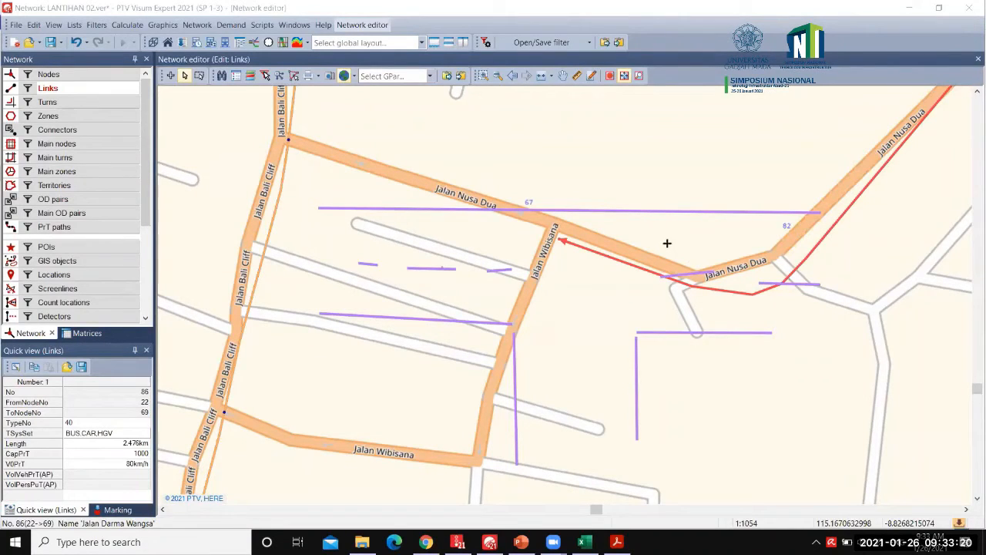
pyautogui.moveTo(658, 240); pyautogui.dragTo(716, 239)
pyautogui.moveTo(775, 309); pyautogui.dragTo(670, 309)
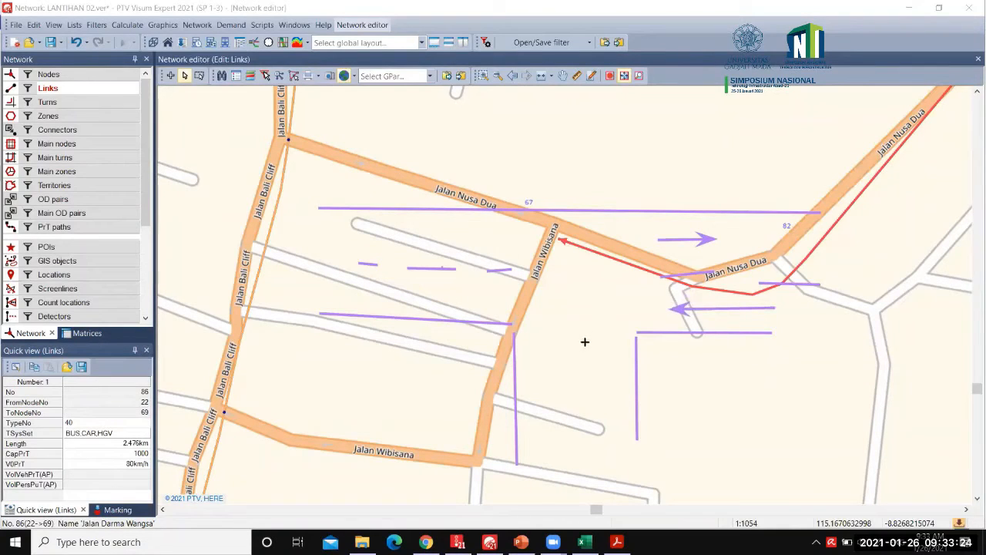
pyautogui.moveTo(576, 331); pyautogui.dragTo(577, 424)
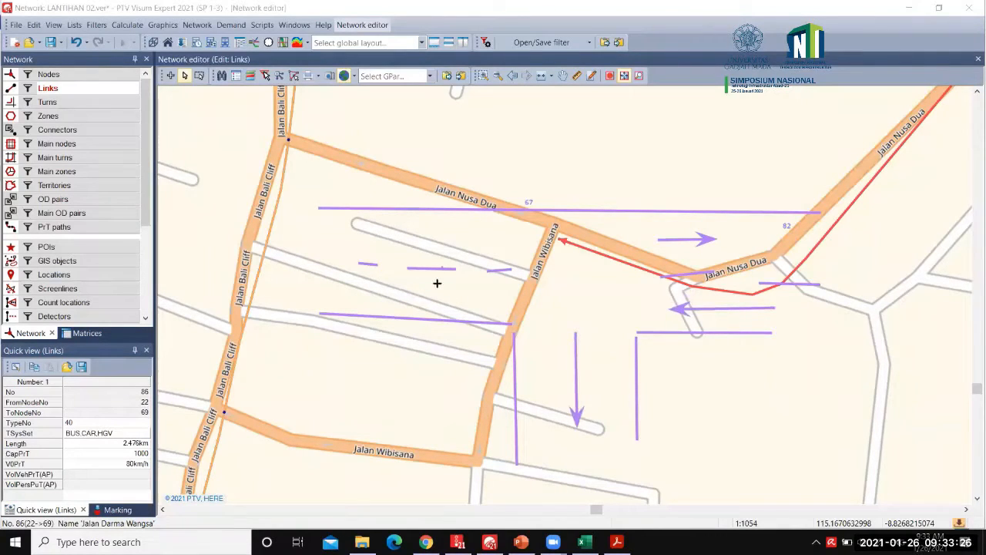
pyautogui.moveTo(373, 235); pyautogui.dragTo(435, 239)
pyautogui.moveTo(393, 293); pyautogui.dragTo(445, 299)
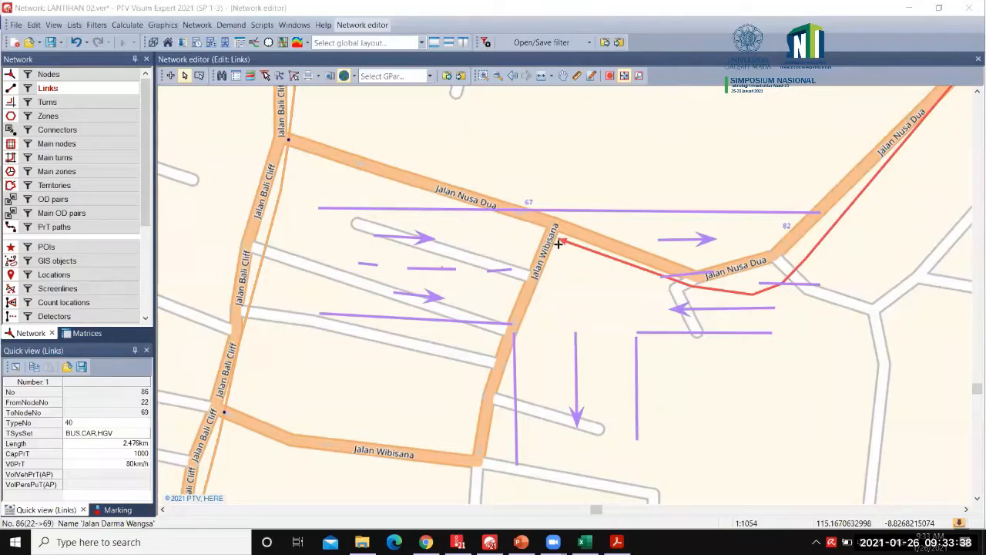
pyautogui.click(642, 89)
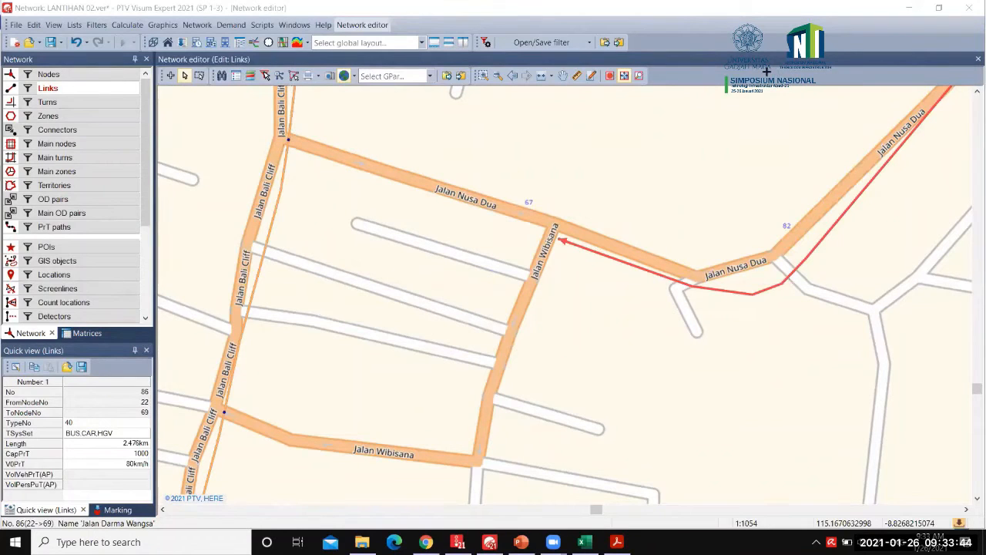
# Step: Create a link along Jalan Nusa Dua from node 120 to node 69, type 41 Secondary, 2 lanes, with the opposite direction closed
pyautogui.click(170, 75)
pyautogui.click(290, 141)
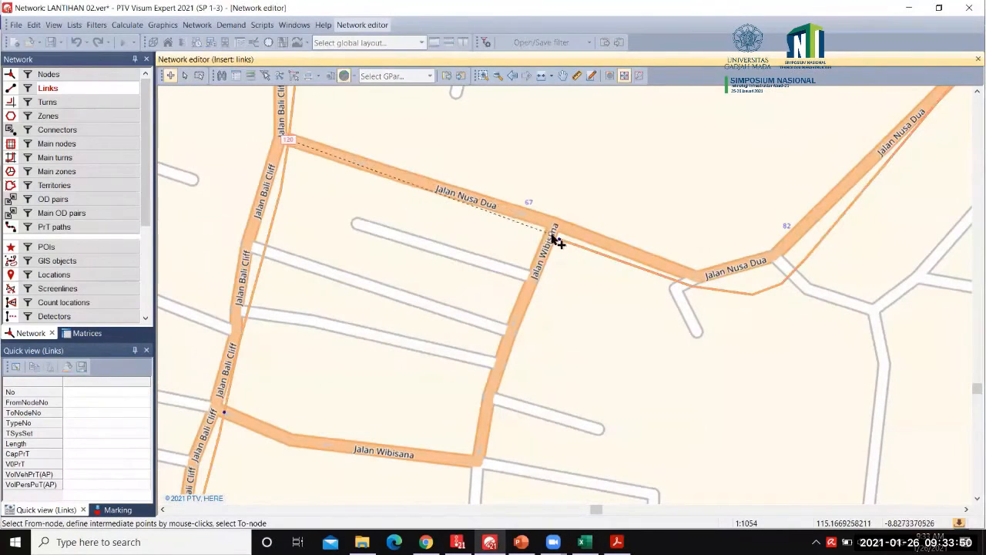
pyautogui.click(560, 240)
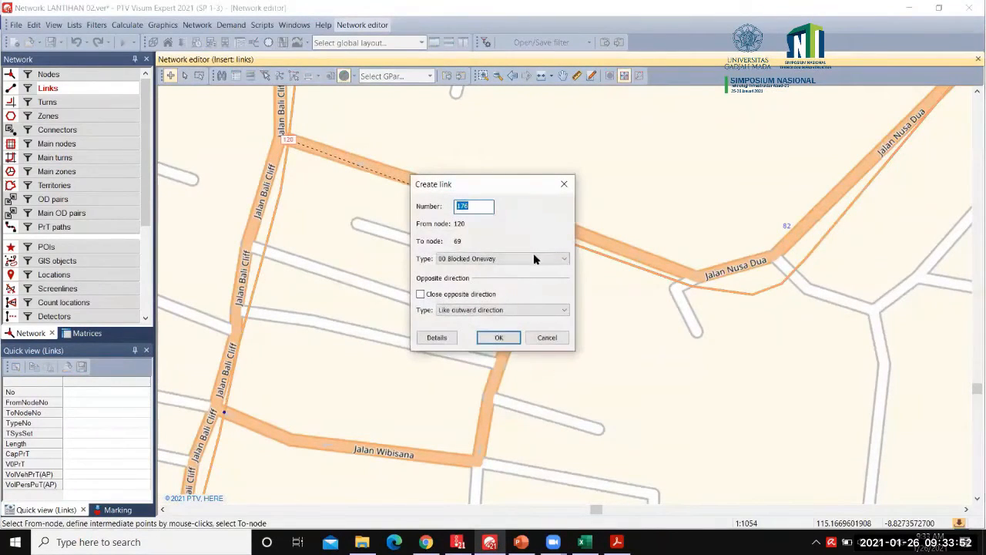
pyautogui.click(534, 258)
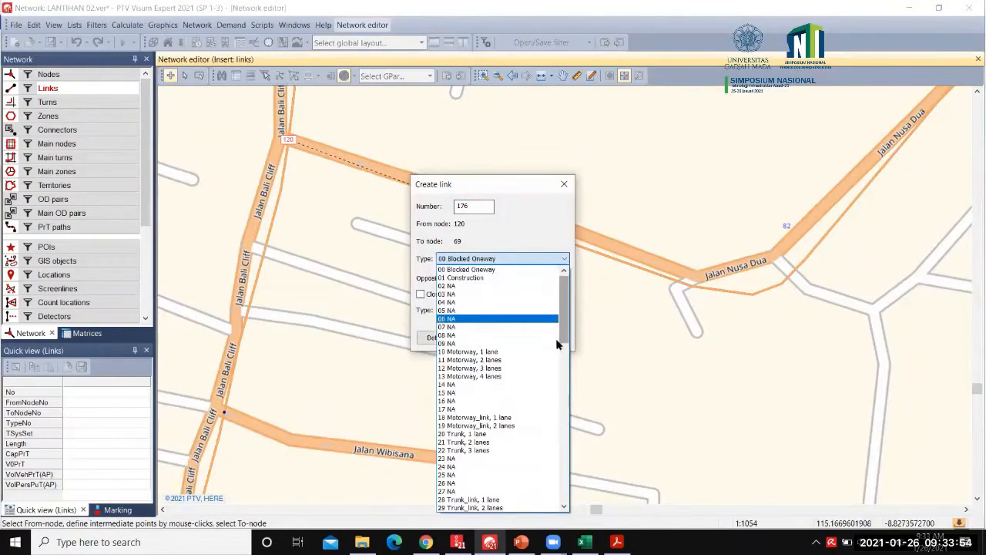
pyautogui.moveTo(557, 339); pyautogui.dragTo(561, 396)
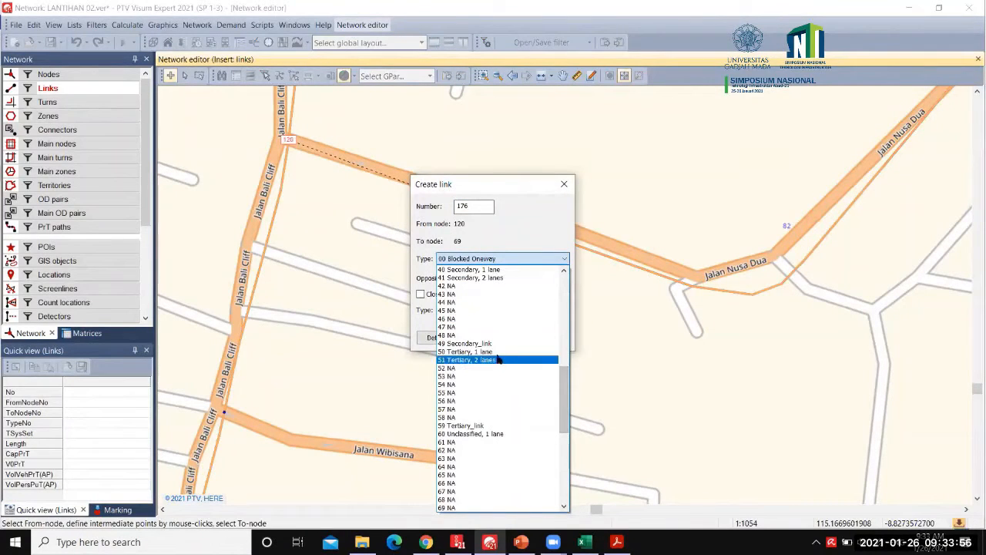
pyautogui.click(477, 278)
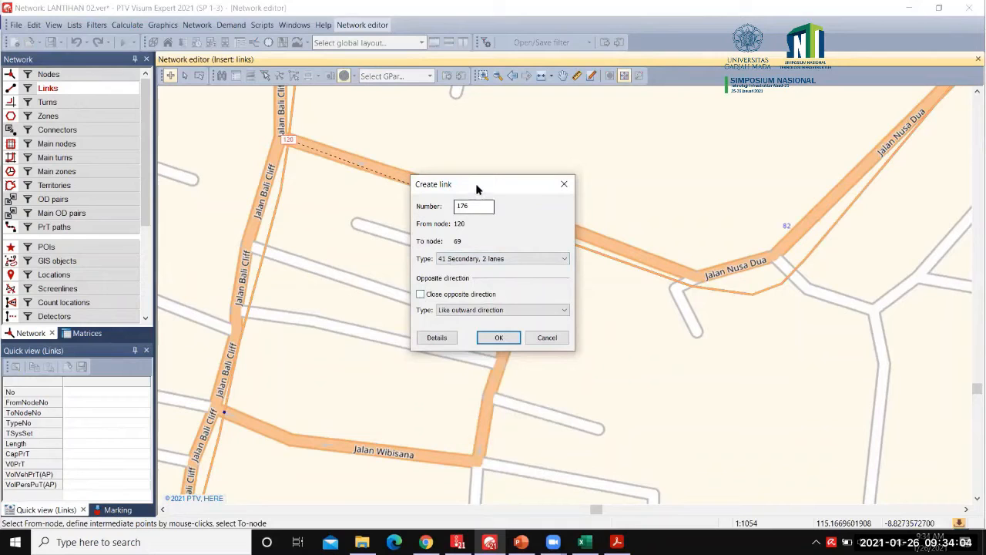
pyautogui.moveTo(486, 190); pyautogui.dragTo(703, 191)
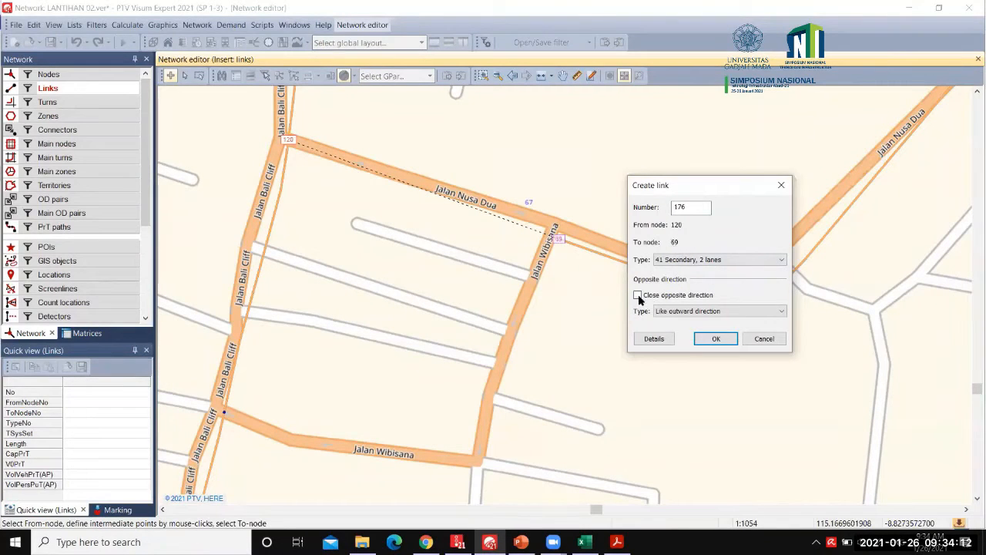
pyautogui.click(711, 339)
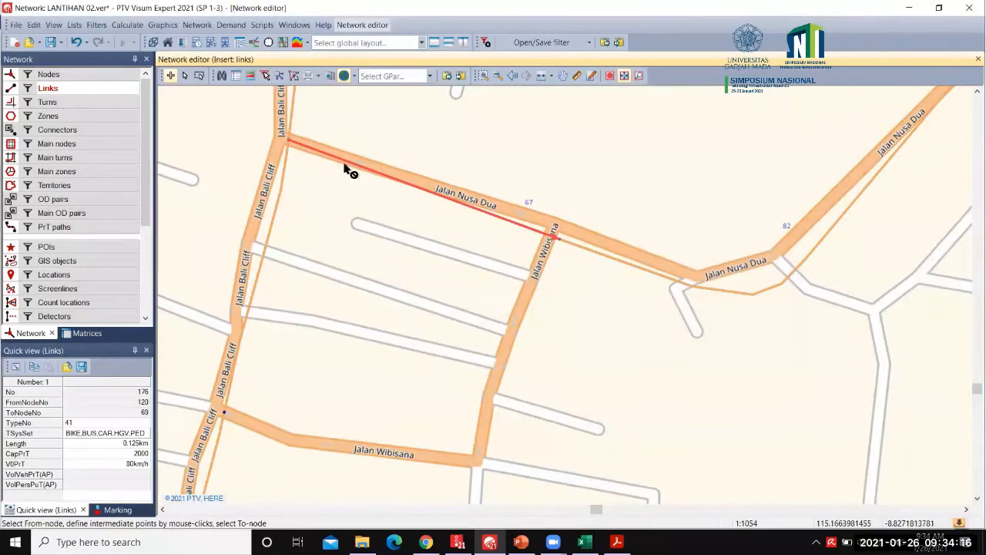
# Step: Review the new Jalan Nusa Dua link's type, lanes, capacity and transport systems in both directions
pyautogui.click(184, 76)
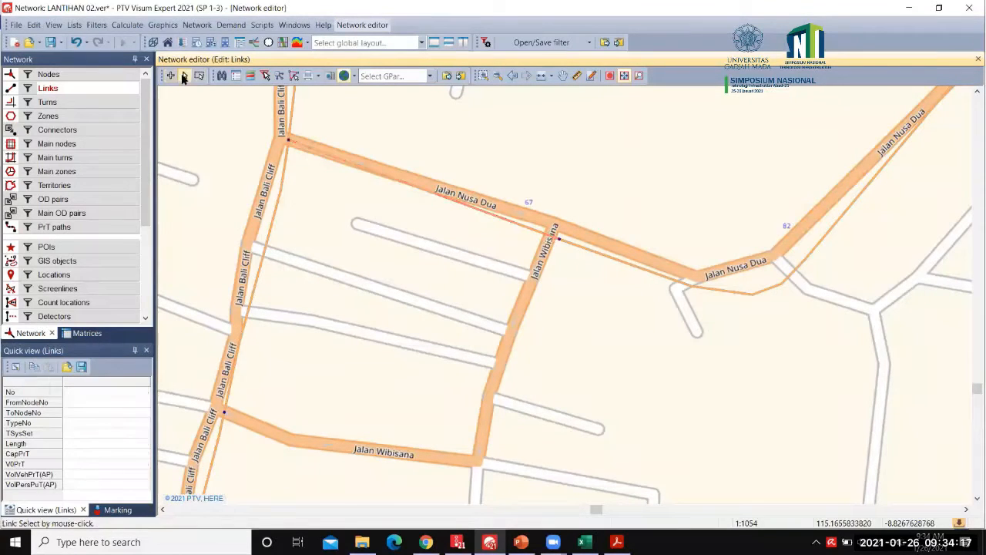
pyautogui.click(314, 156)
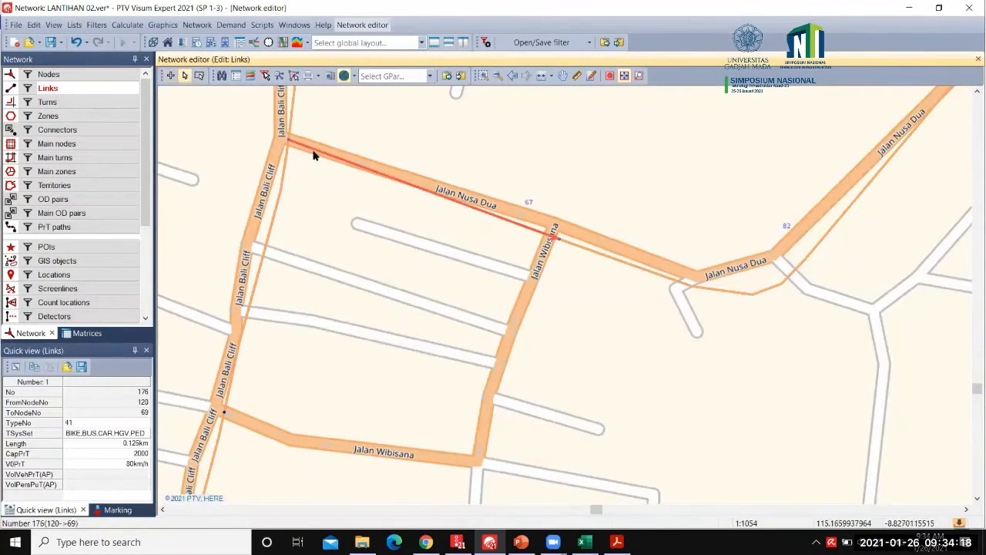
pyautogui.doubleClick(541, 237)
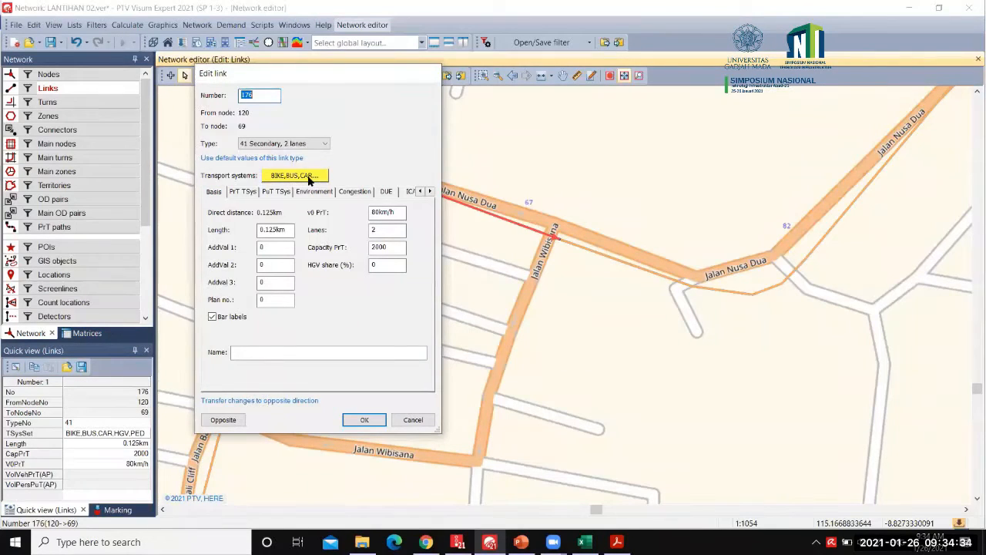
pyautogui.click(223, 420)
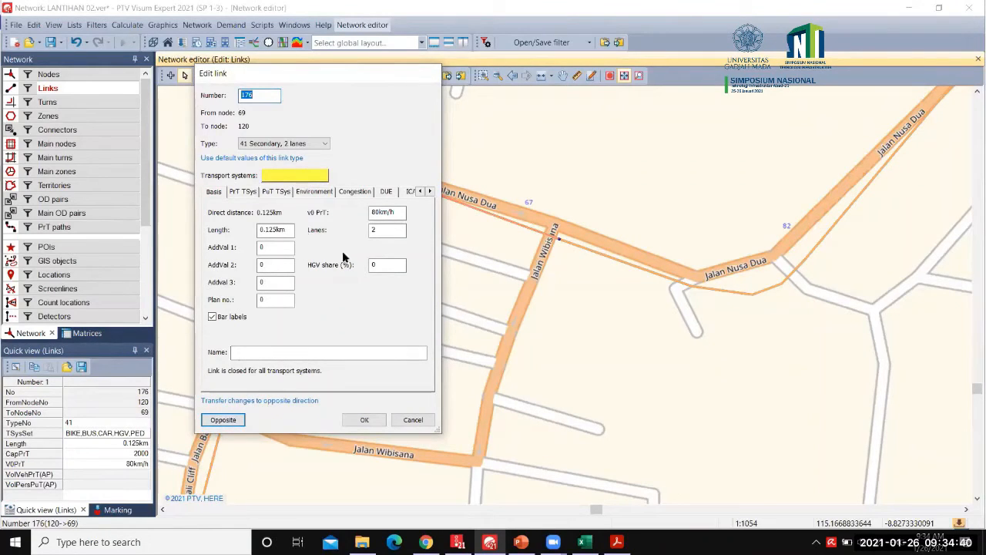
pyautogui.click(223, 419)
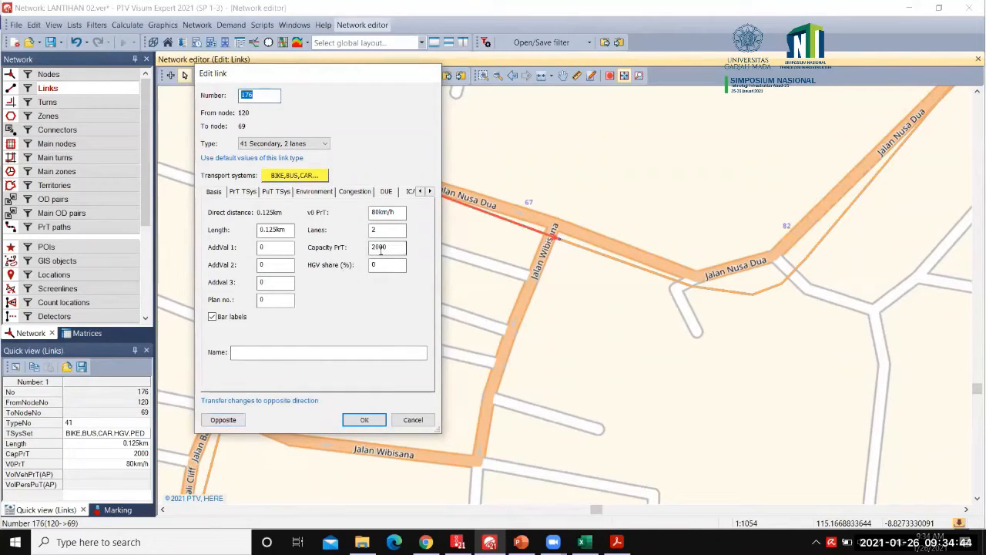
pyautogui.click(223, 419)
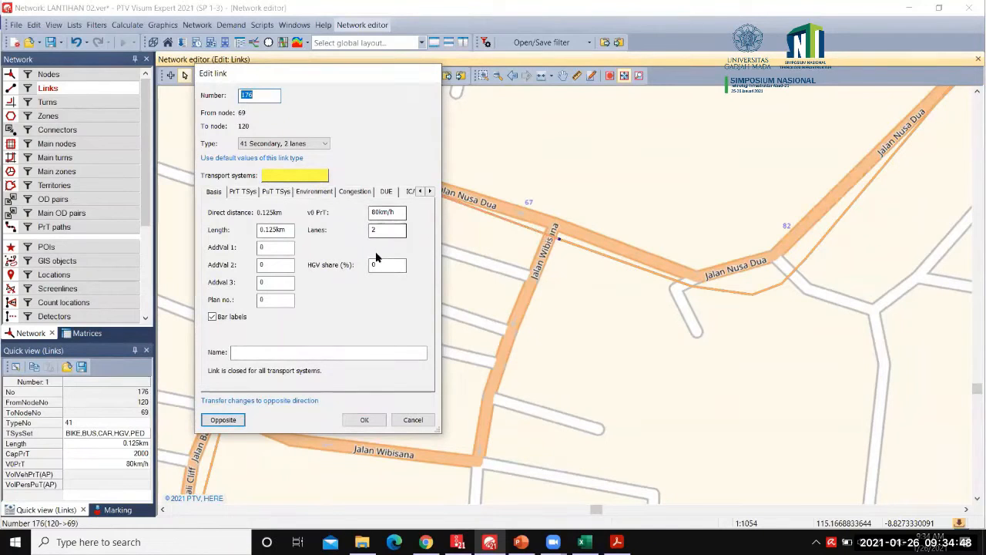
pyautogui.click(364, 420)
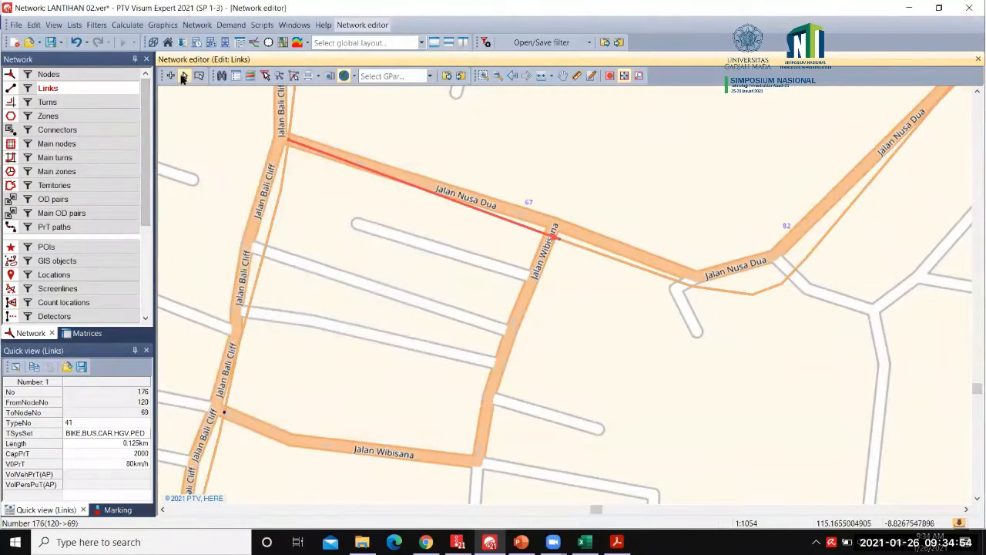
pyautogui.click(128, 74)
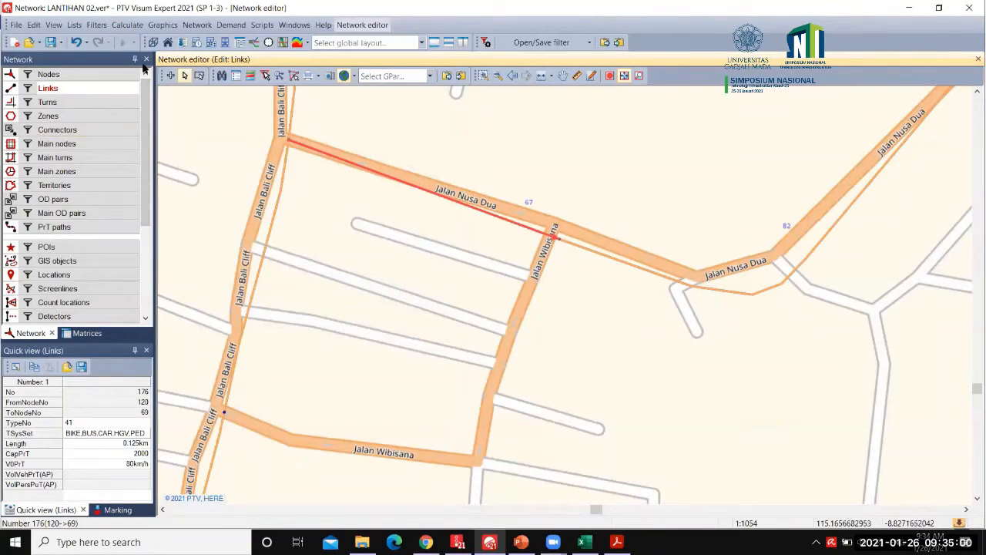
# Step: Create a one-way link tracing Jalan Wibisana from node 69 to node 121, type 41 Secondary, 2 lanes, with the opposite direction closed
pyautogui.click(170, 75)
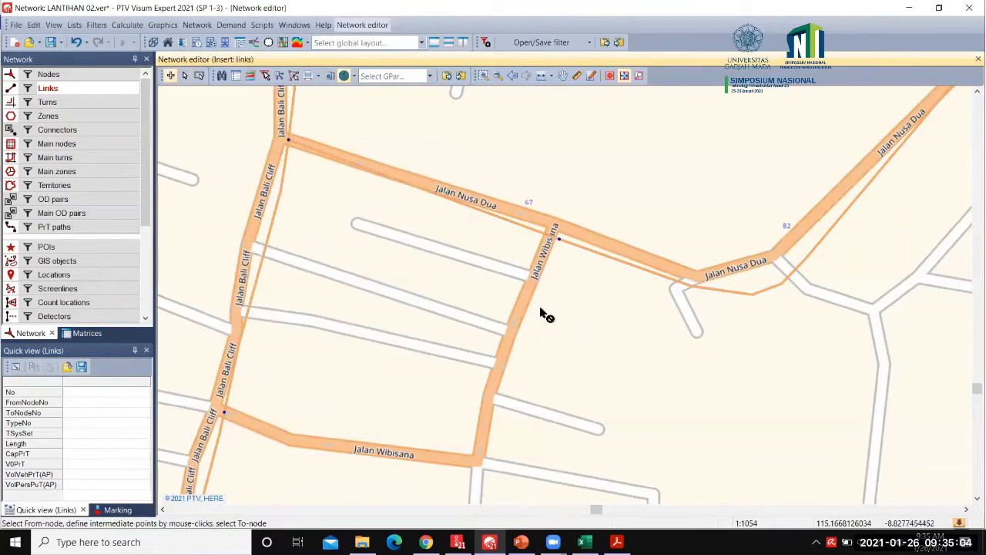
pyautogui.click(557, 242)
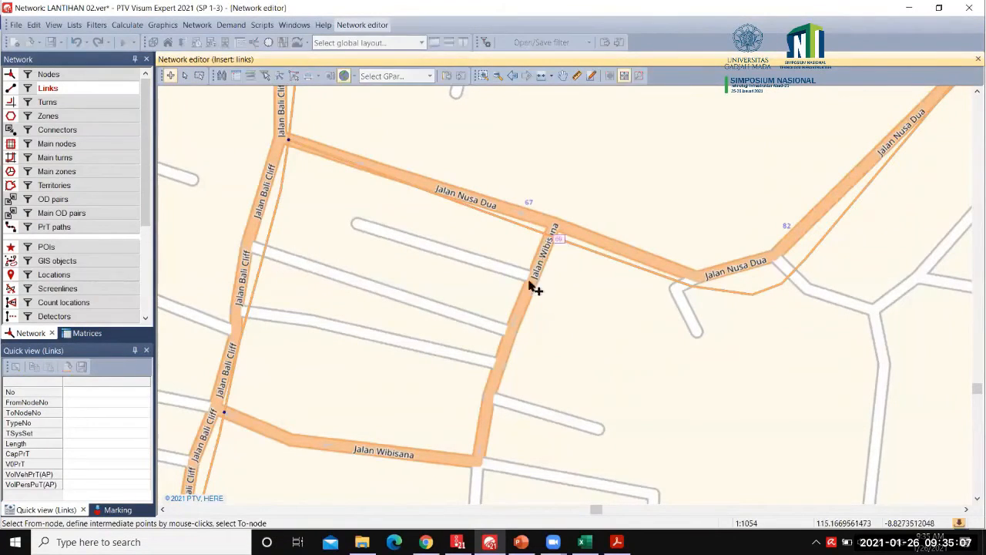
pyautogui.click(482, 457)
pyautogui.click(465, 463)
pyautogui.click(450, 461)
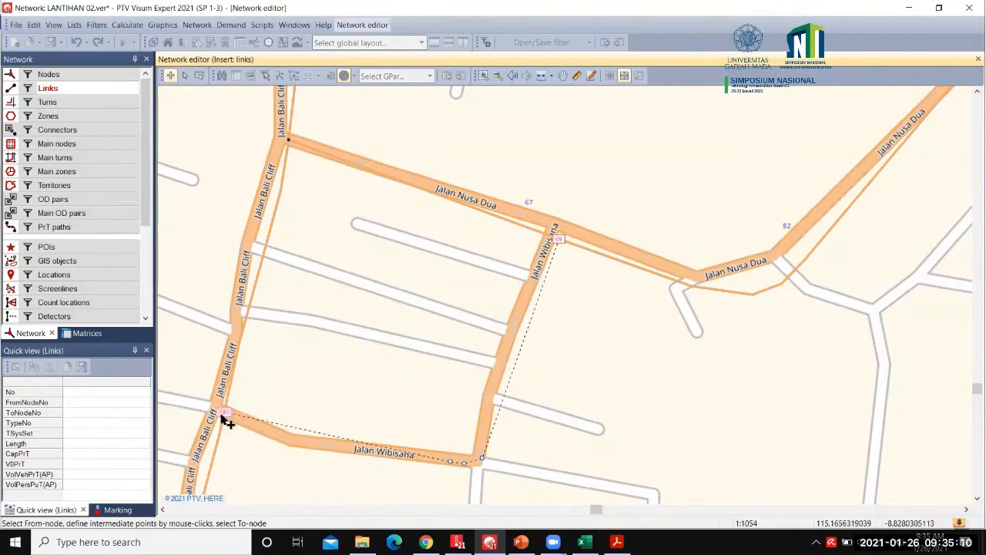
pyautogui.click(225, 415)
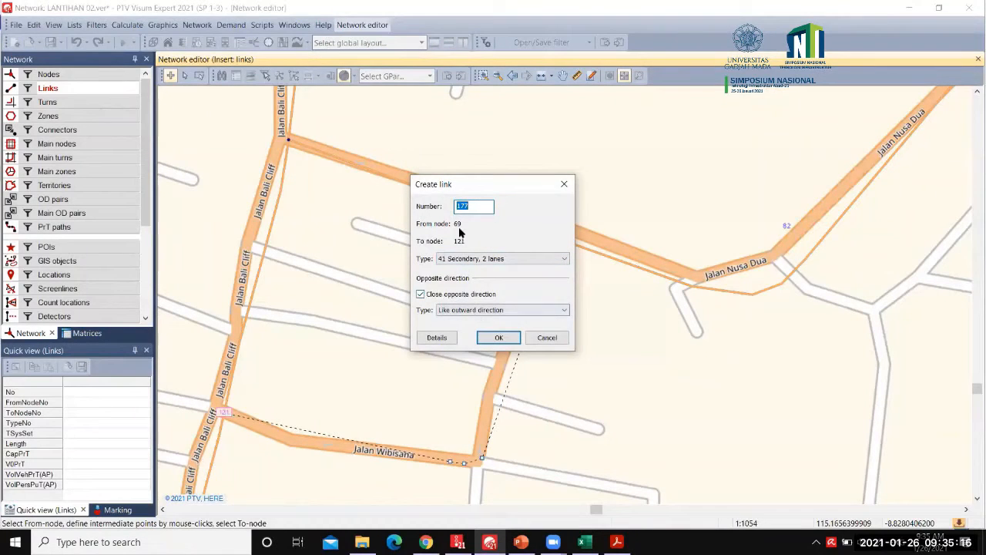
pyautogui.click(494, 344)
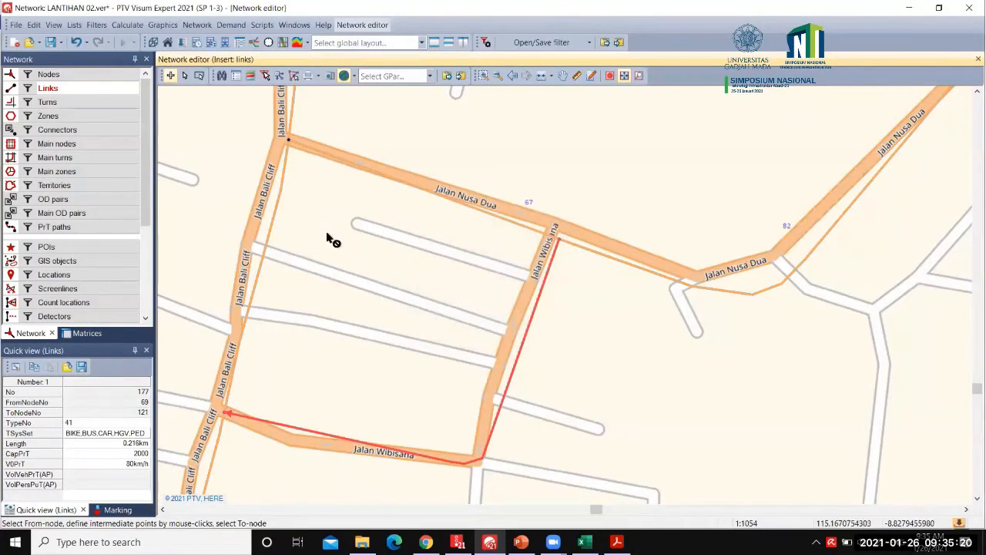
# Step: Save the version by overwriting LANTIHAN 02.ver, and show the entire network with the background map hidden
pyautogui.click(50, 41)
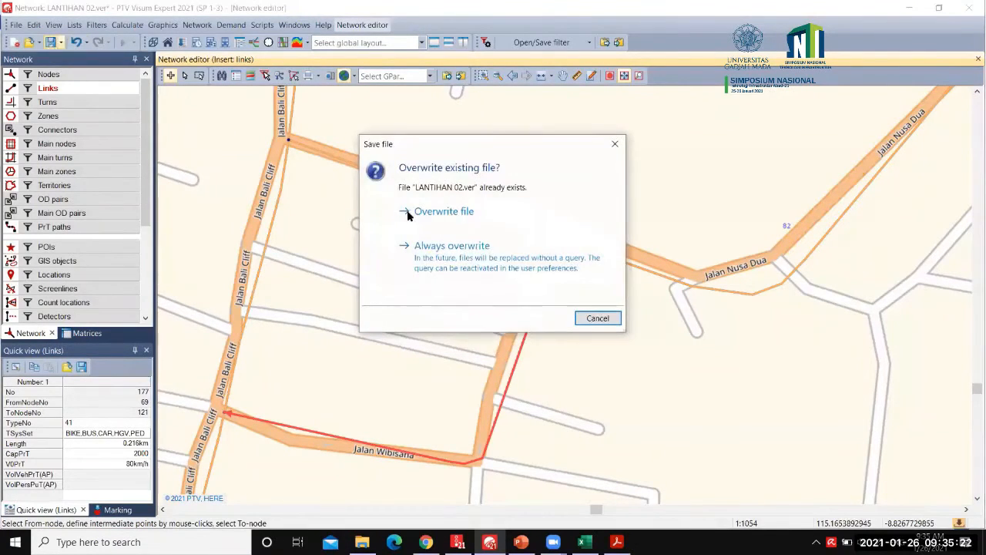
pyautogui.click(432, 212)
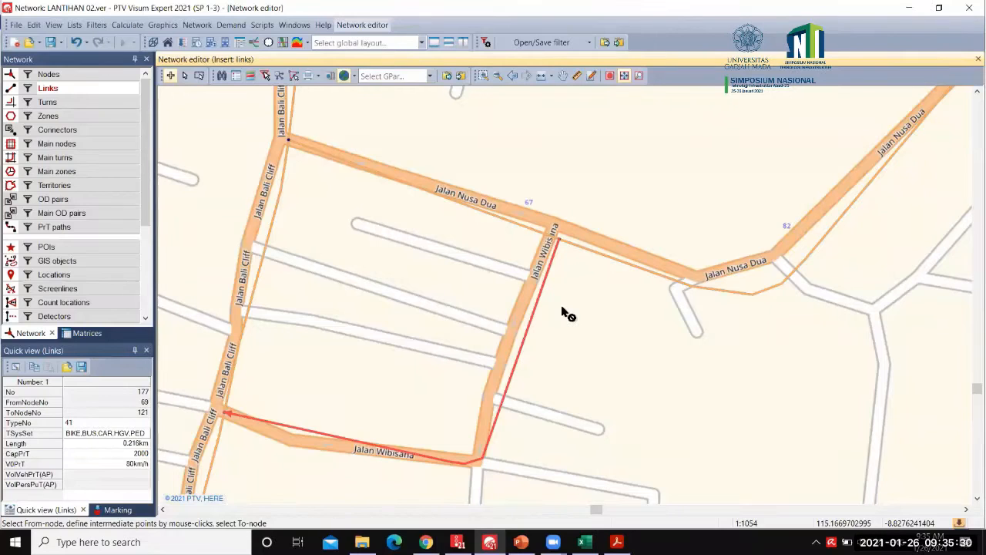
pyautogui.click(541, 78)
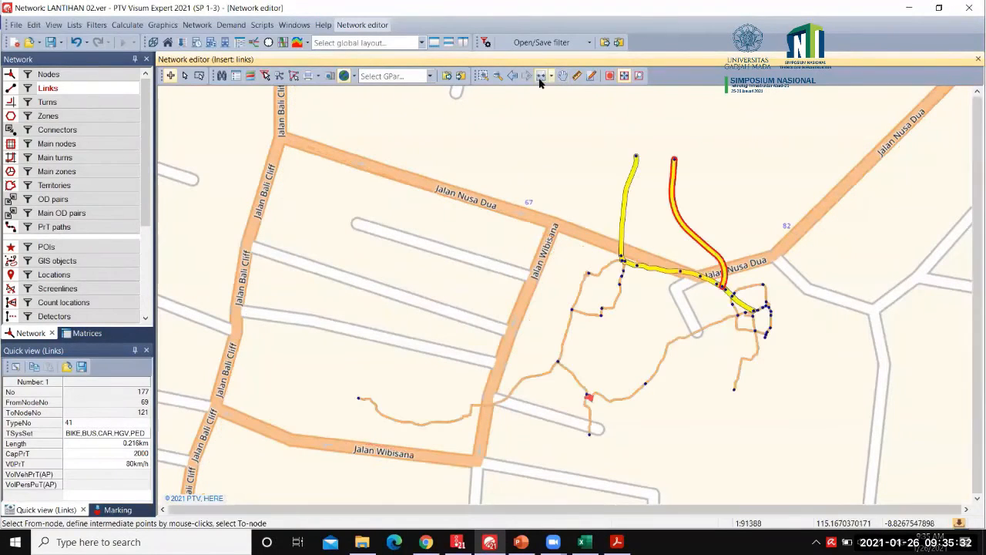
pyautogui.click(343, 76)
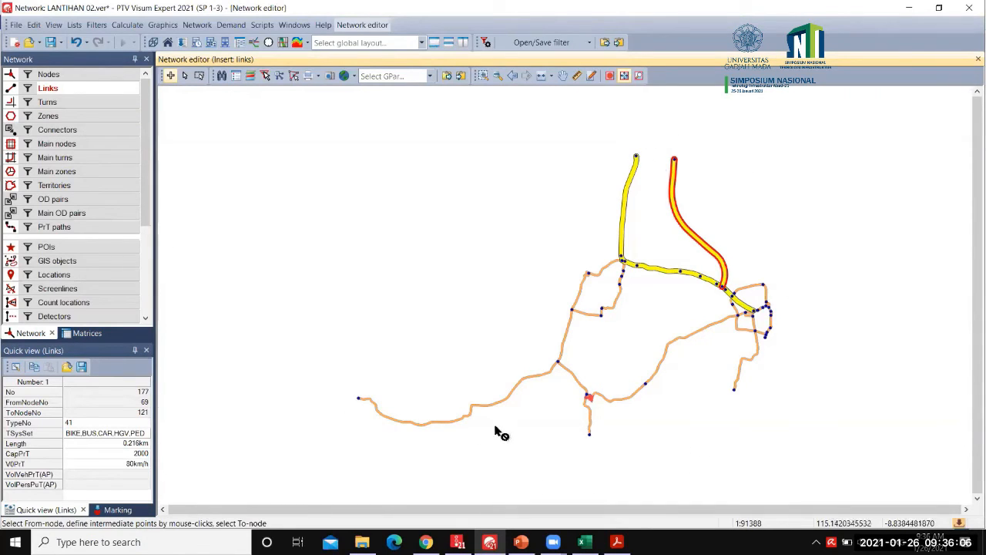
# Step: Insert one zone at the network's far western road end and one at its southern road end, without drawing zone polygons
pyautogui.click(80, 116)
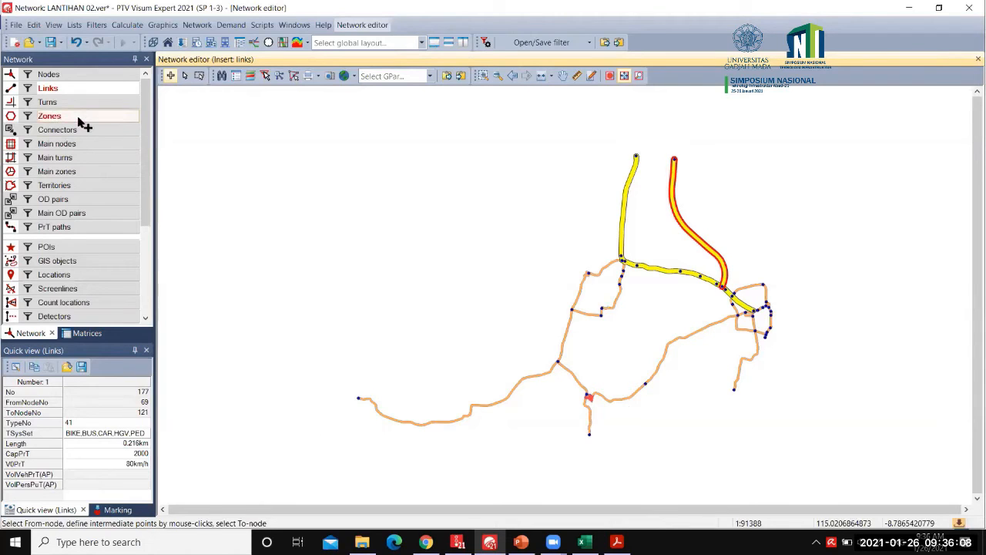
pyautogui.scroll(2, 356, 406)
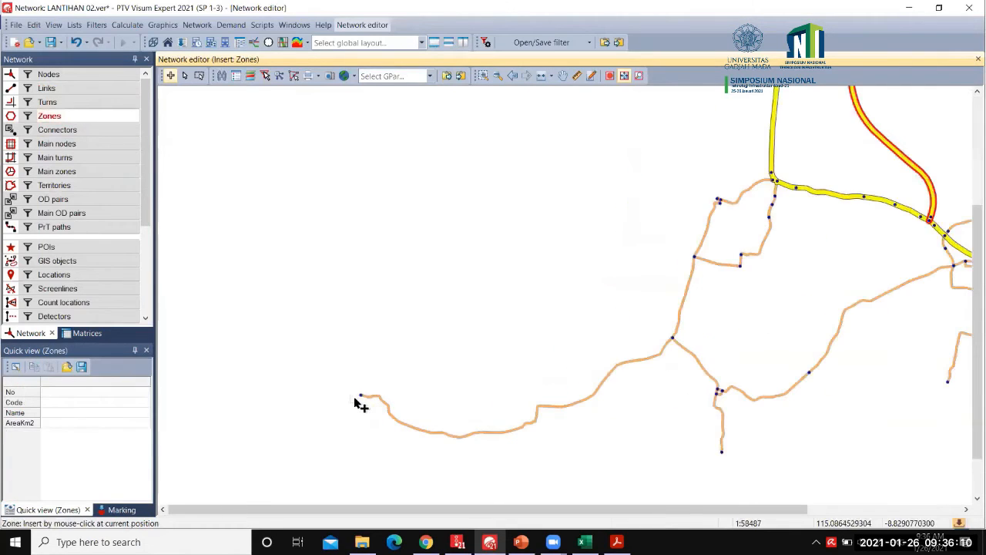
pyautogui.click(355, 399)
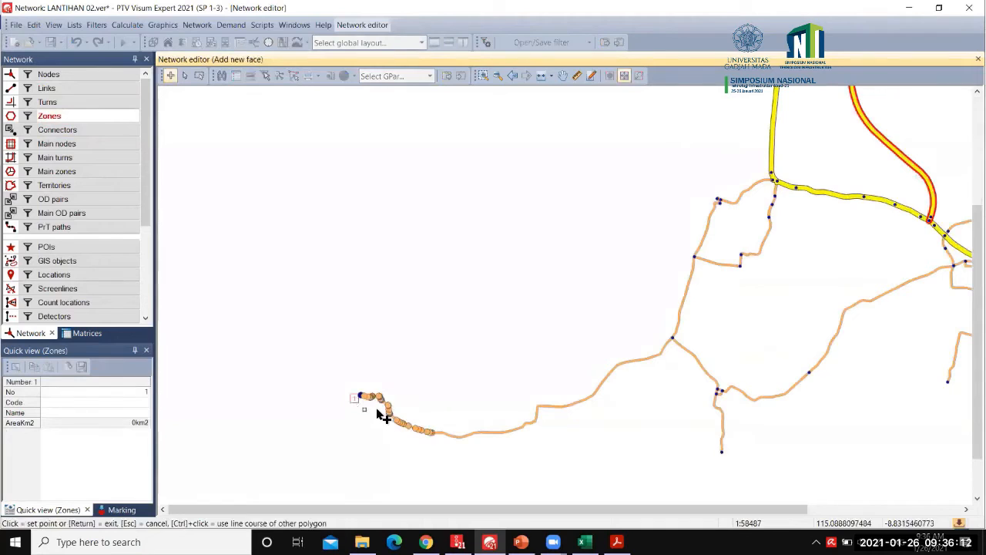
pyautogui.press('Escape')
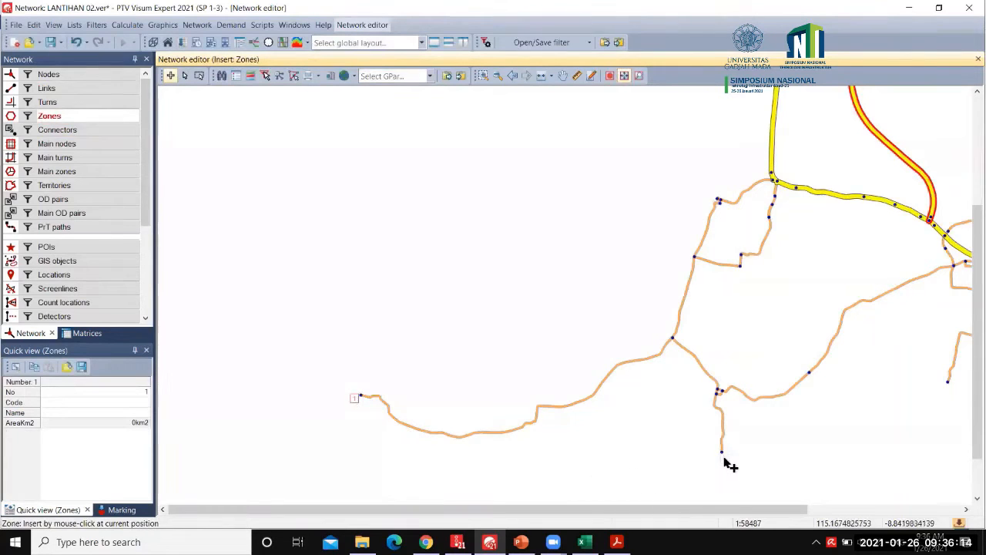
pyautogui.click(725, 462)
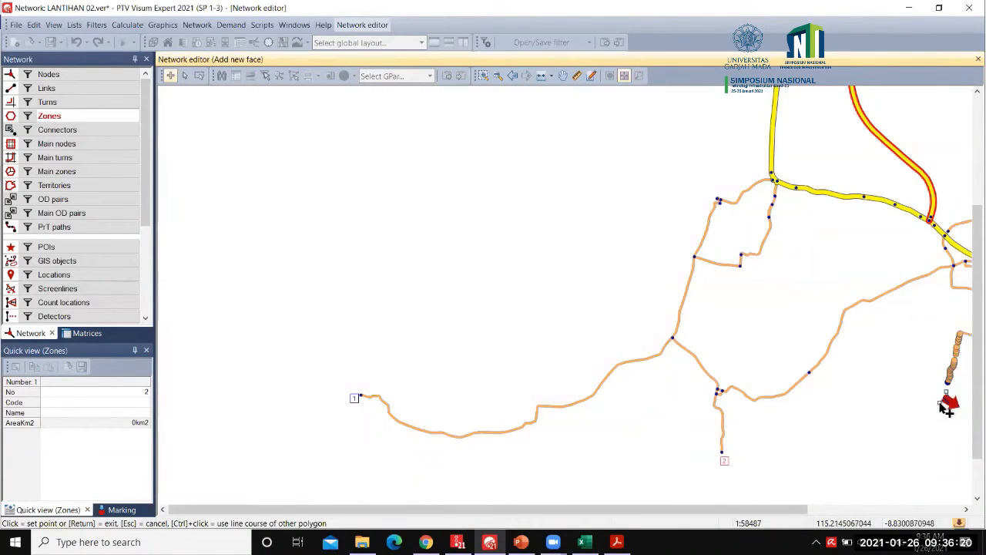
pyautogui.press('Escape')
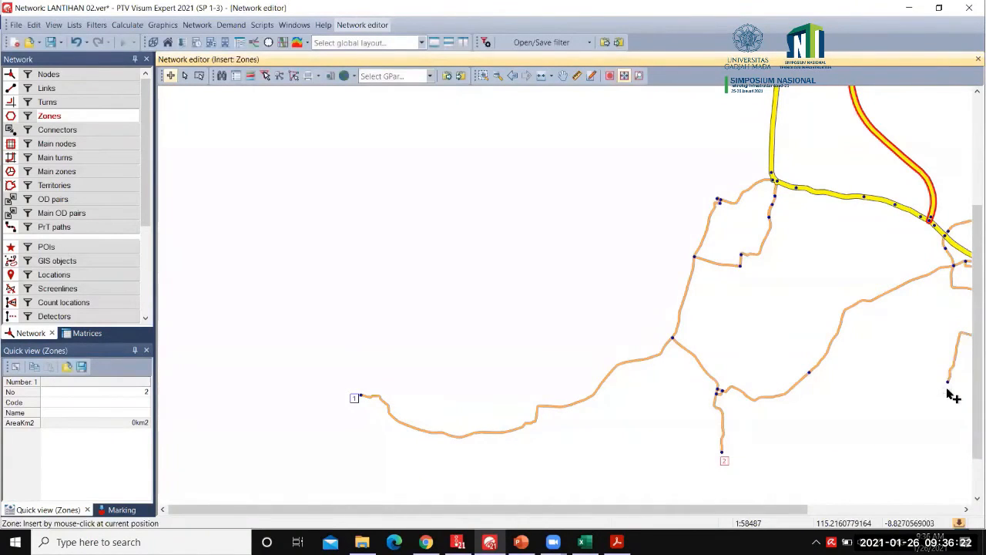
# Step: Insert a zone at the network's southeastern road end, without drawing a zone polygon
pyautogui.click(948, 389)
pyautogui.moveTo(799, 511); pyautogui.dragTo(901, 513)
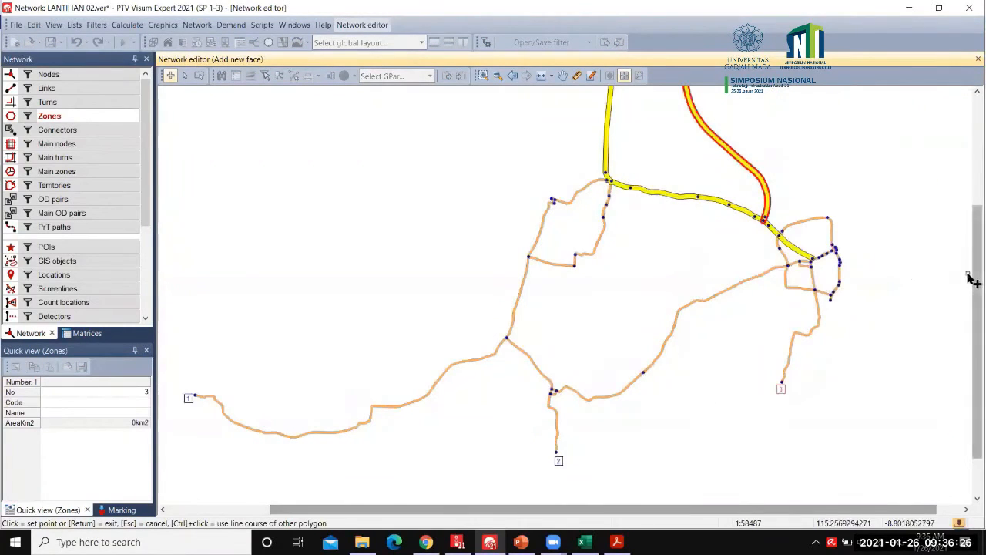
pyautogui.scroll(-4, 790, 192)
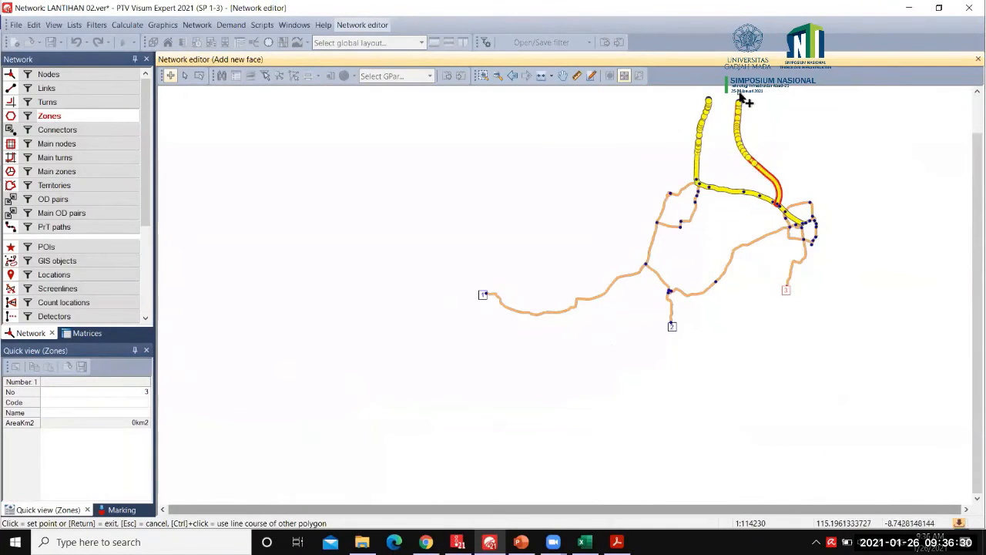
pyautogui.press('Return')
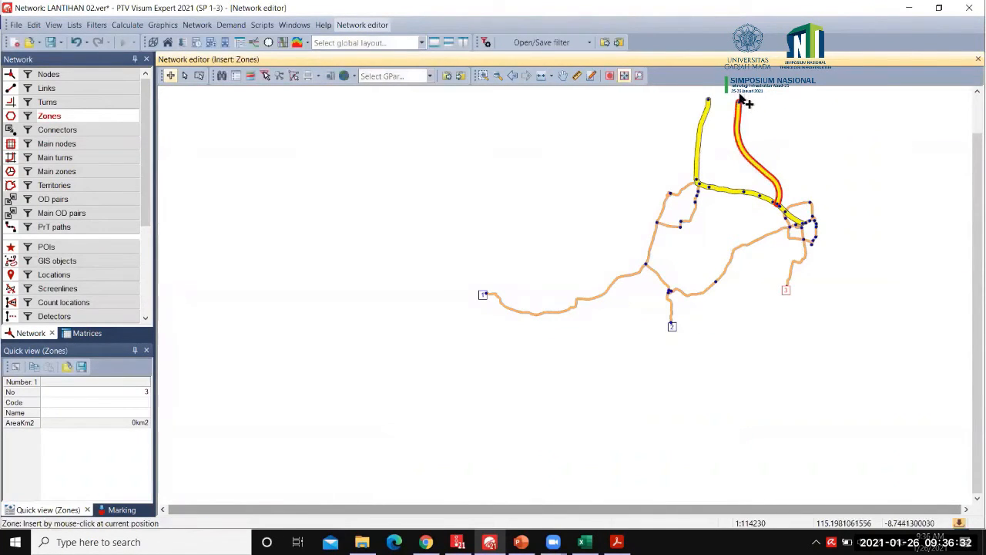
# Step: Insert one zone at each of the network's two northern road ends, without drawing zone polygons
pyautogui.click(739, 95)
pyautogui.press('Return')
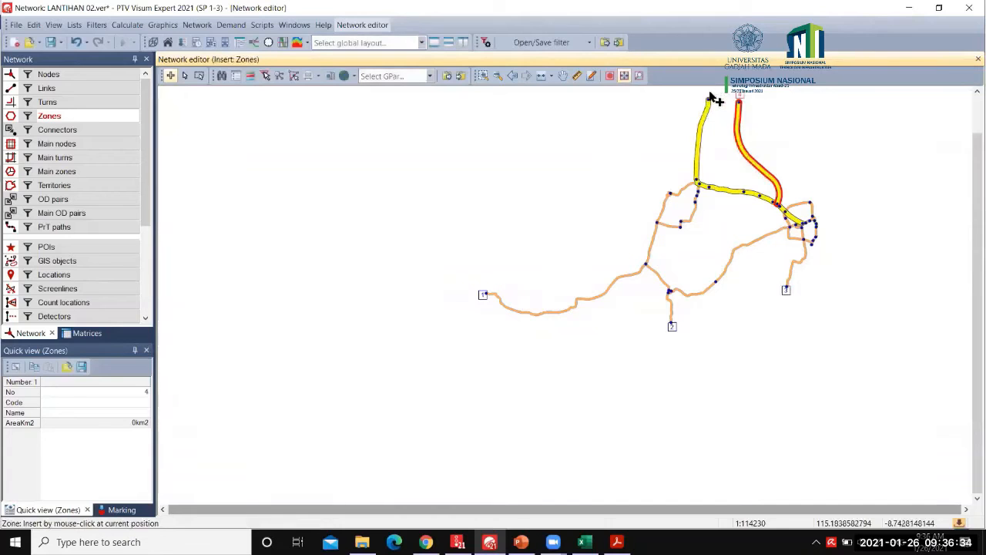
pyautogui.click(708, 94)
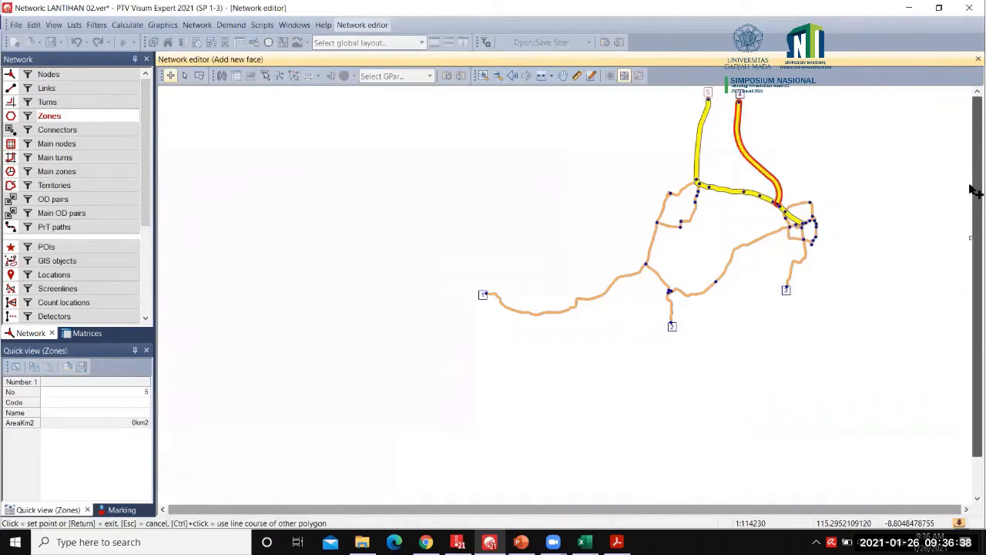
pyautogui.scroll(1, 976, 288)
pyautogui.scroll(1, 843, 313)
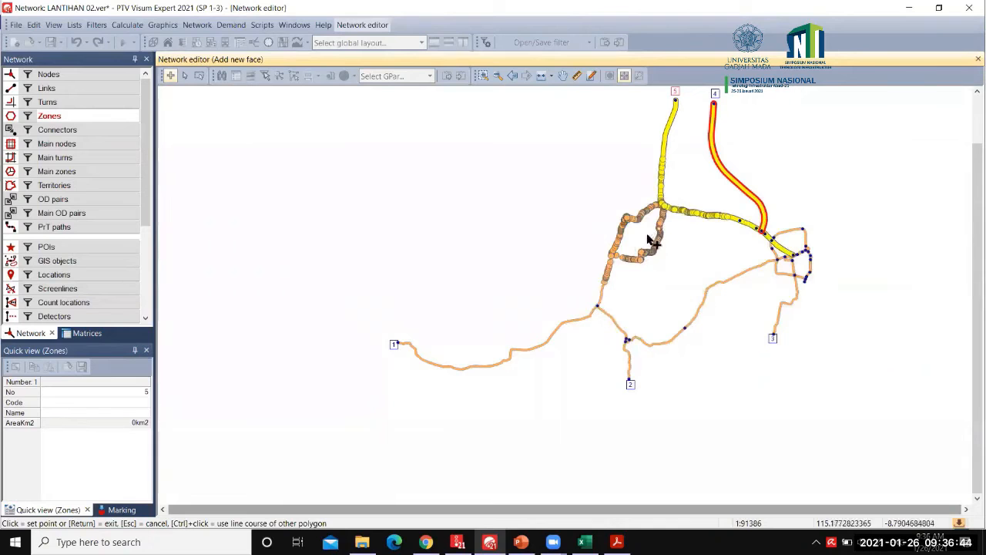
pyautogui.click(651, 240)
pyautogui.press('Escape')
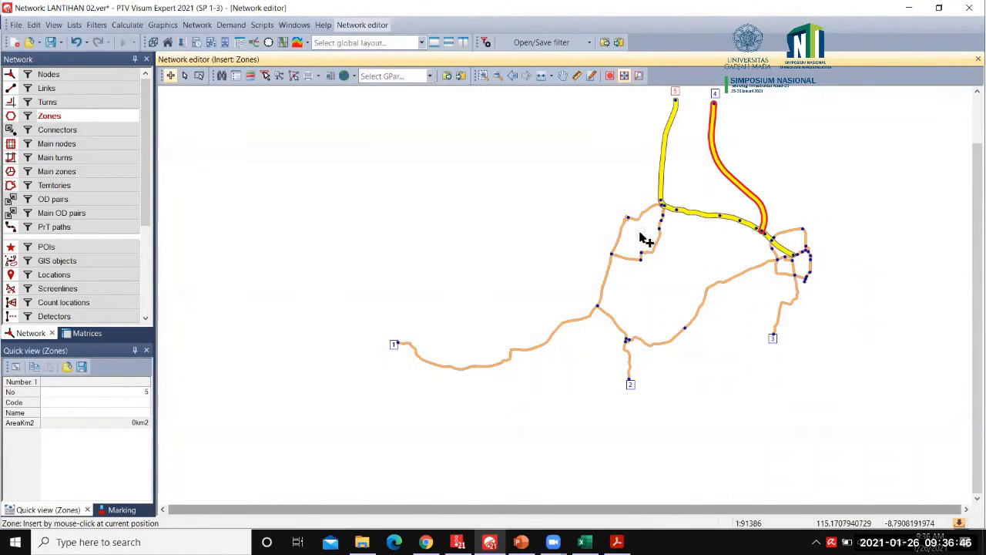
# Step: Insert one zone inside the western road loop and one inside the eastern road loop, without drawing zone polygons
pyautogui.click(640, 233)
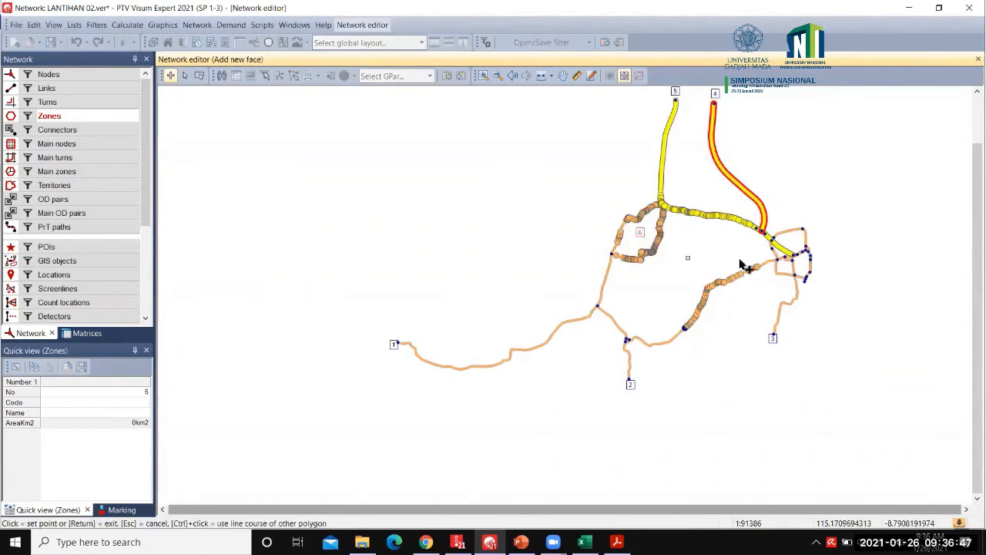
pyautogui.press('Escape')
pyautogui.click(791, 241)
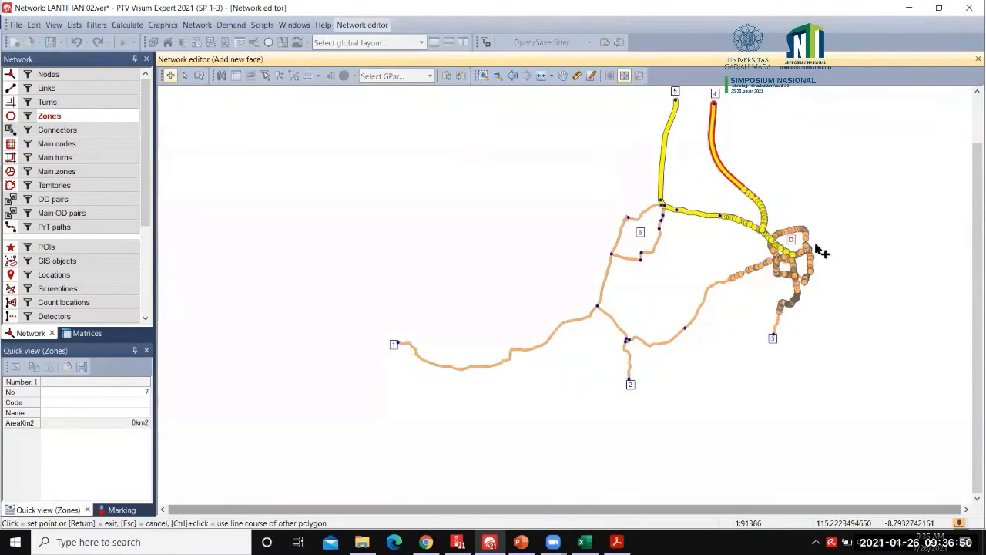
pyautogui.press('Escape')
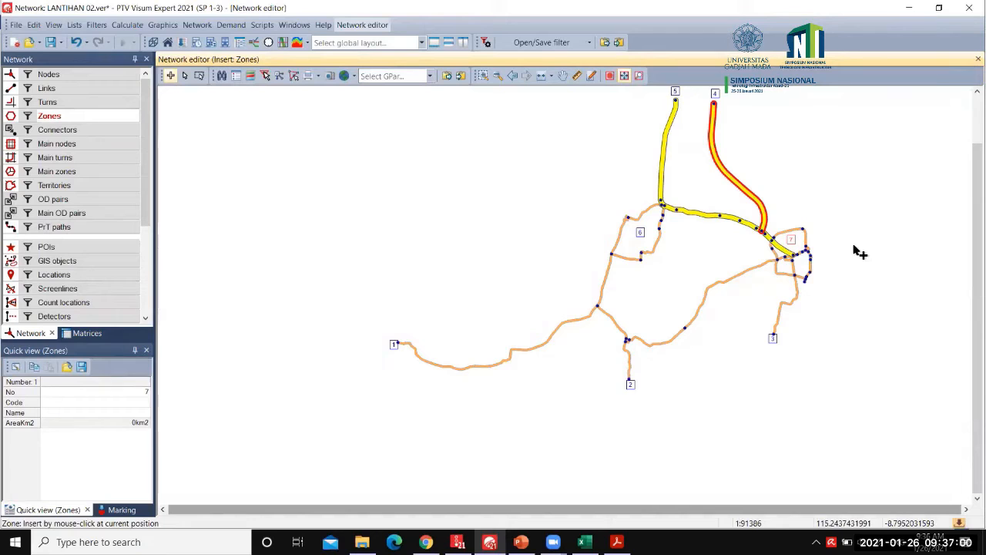
# Step: Insert a connector between zone 1 and node 46 at the far western road end
pyautogui.click(61, 131)
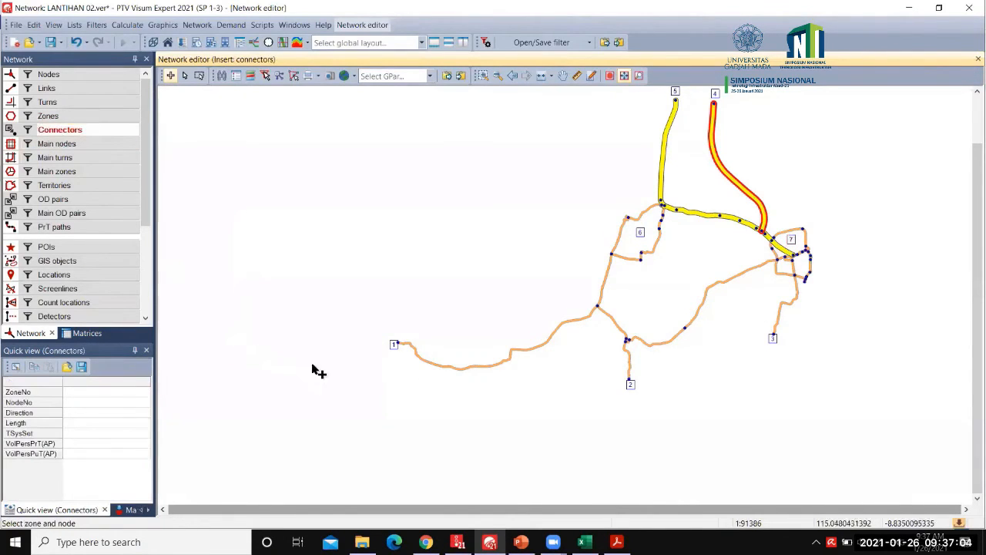
pyautogui.scroll(4, 318, 371)
pyautogui.click(22, 131)
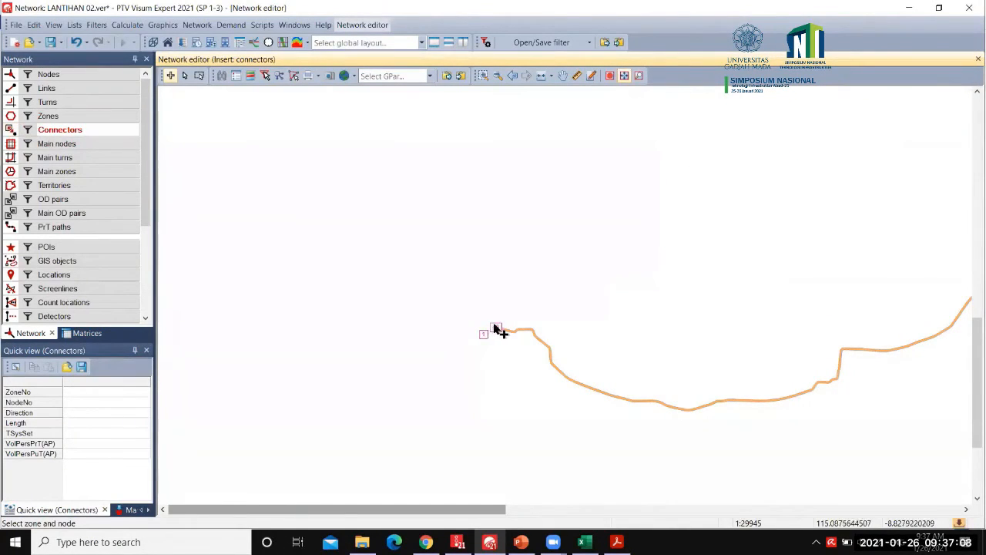
pyautogui.click(497, 330)
# Step: Insert connectors between zone 2 and node 45, and between zone 3 and node 63, at the southern road ends
pyautogui.scroll(-2, 761, 474)
pyautogui.scroll(-2, 896, 474)
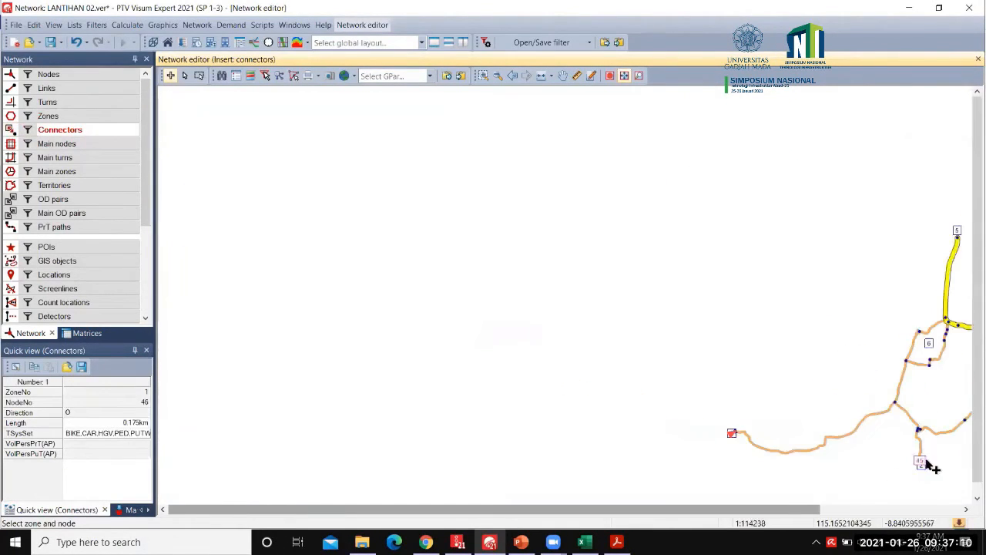
pyautogui.scroll(3, 929, 465)
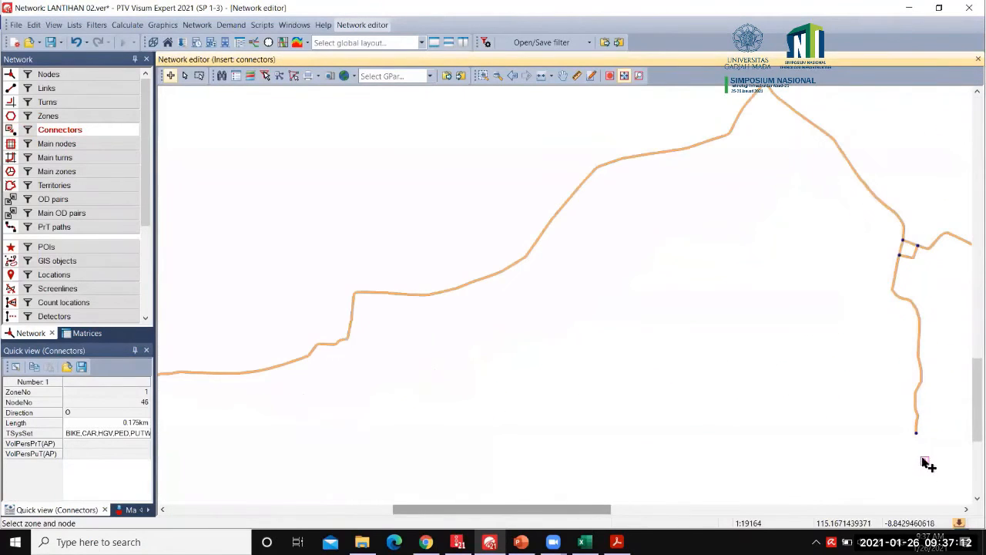
pyautogui.click(926, 461)
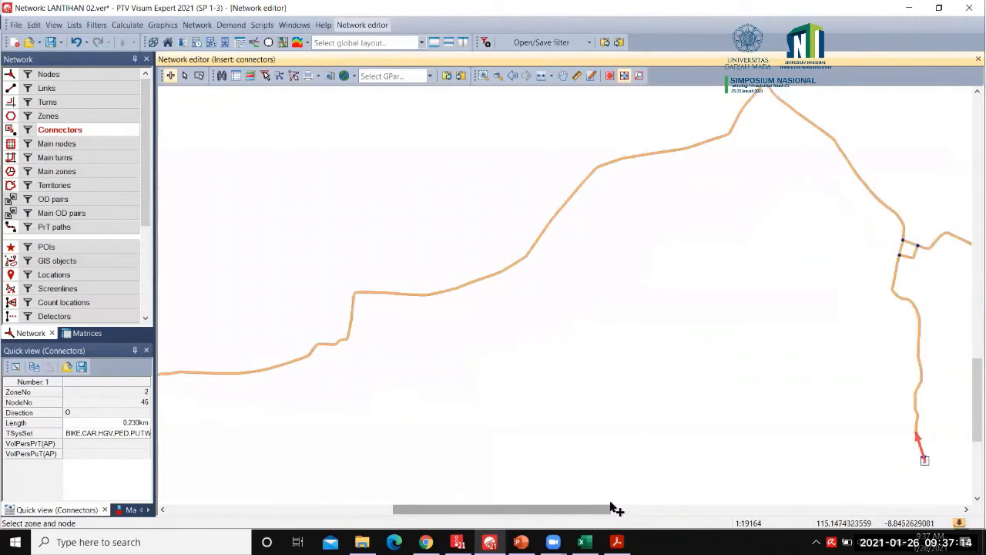
pyautogui.moveTo(601, 515); pyautogui.dragTo(861, 516)
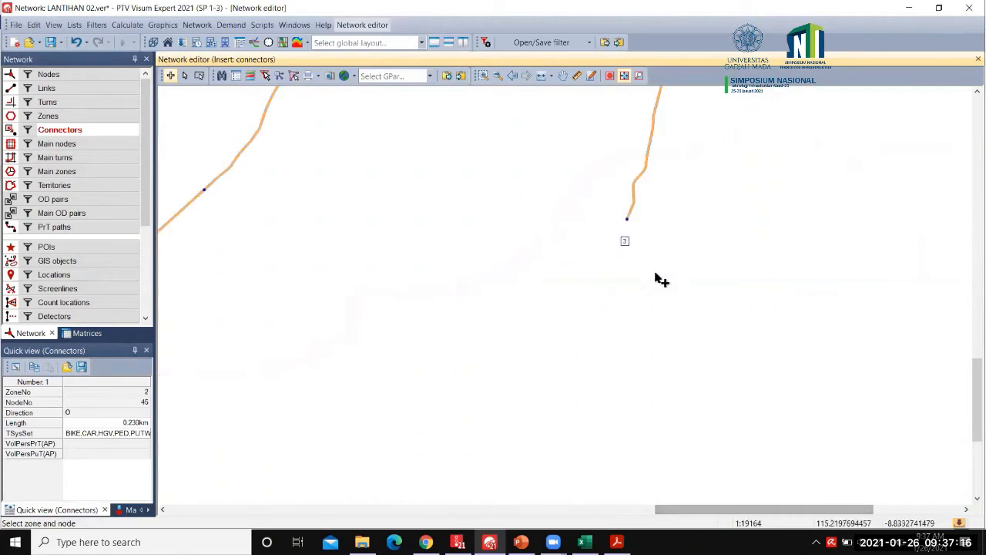
pyautogui.click(628, 221)
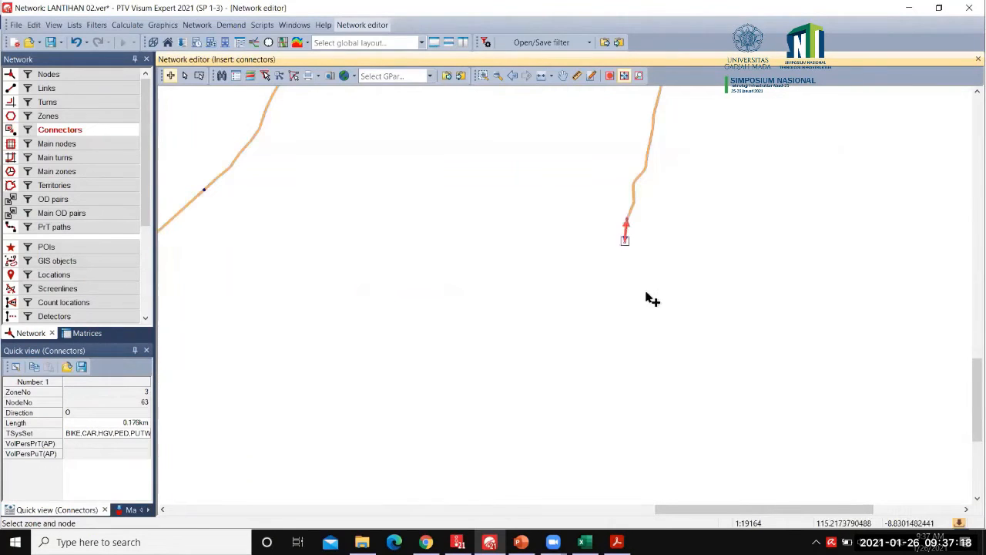
# Step: Examine the northern road ends near zones 4 and 5 closely enough to distinguish the separate carriageways
pyautogui.scroll(-2, 663, 304)
pyautogui.moveTo(975, 364); pyautogui.dragTo(971, 176)
pyautogui.scroll(2, 436, 182)
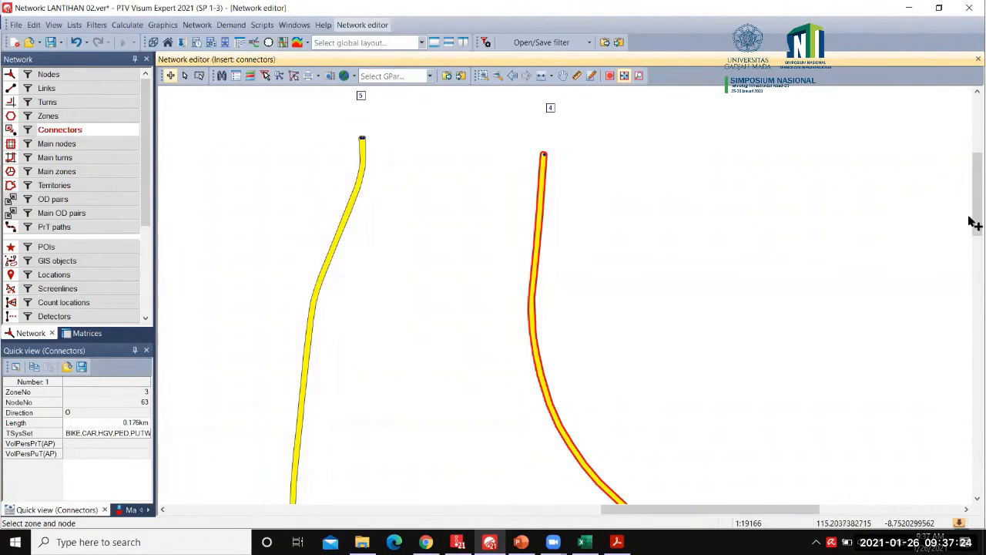
pyautogui.moveTo(975, 220); pyautogui.dragTo(770, 165)
pyautogui.scroll(3, 565, 161)
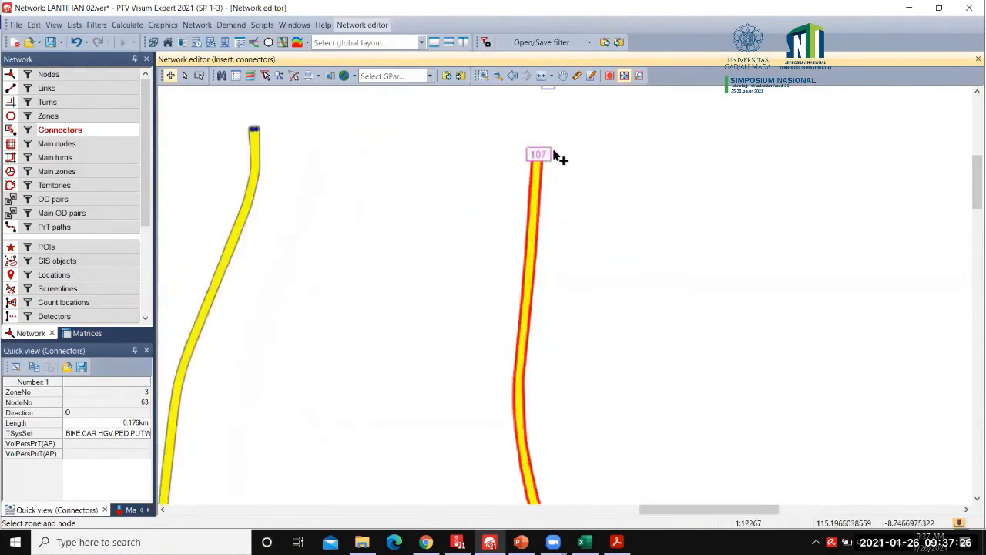
pyautogui.moveTo(972, 182); pyautogui.dragTo(863, 196)
pyautogui.scroll(-2, 768, 279)
pyautogui.scroll(3, 727, 397)
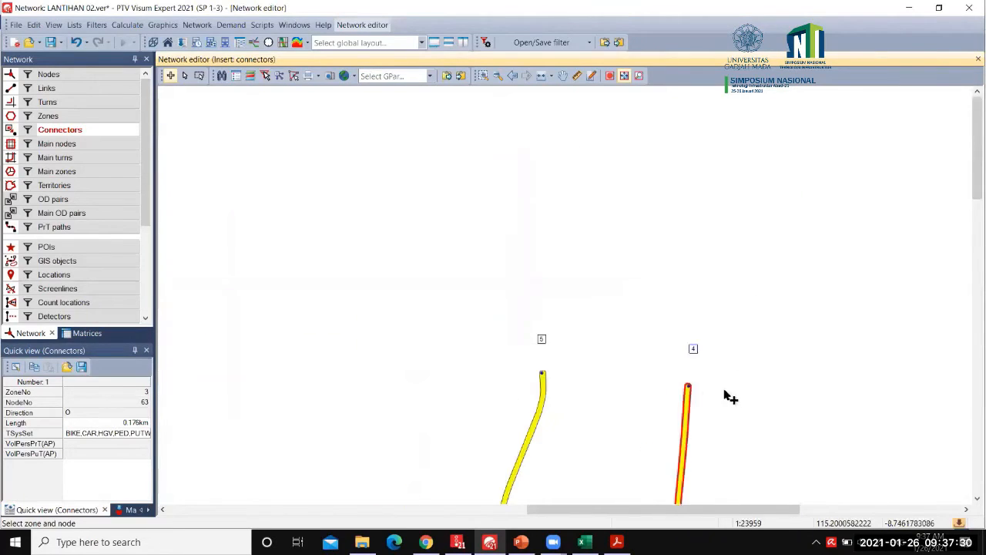
pyautogui.scroll(1, 696, 406)
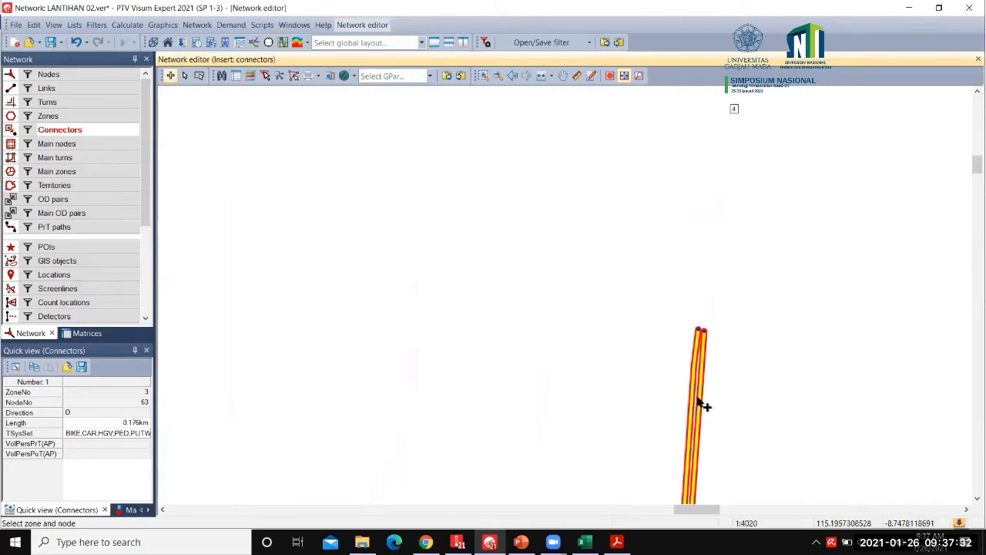
pyautogui.scroll(1, 716, 373)
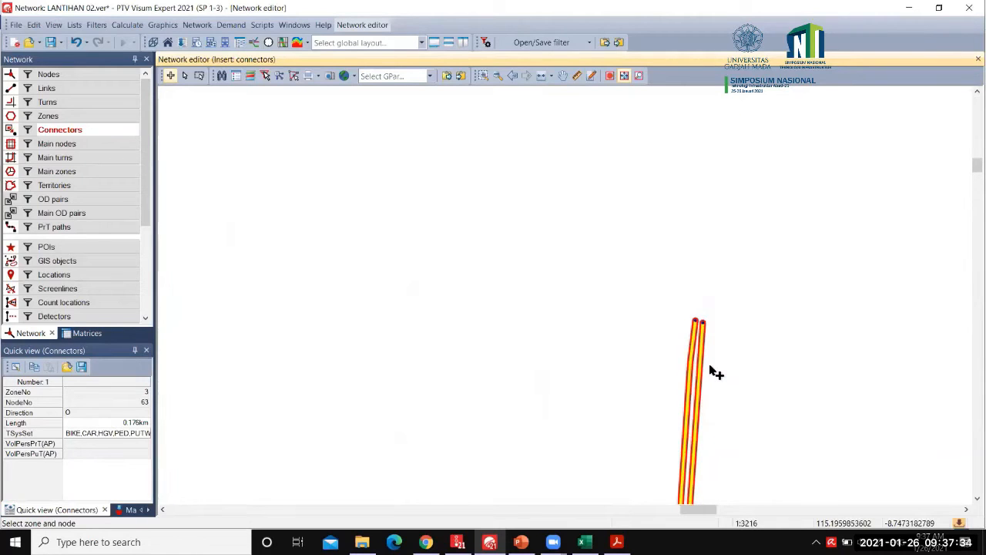
pyautogui.scroll(-6, 715, 373)
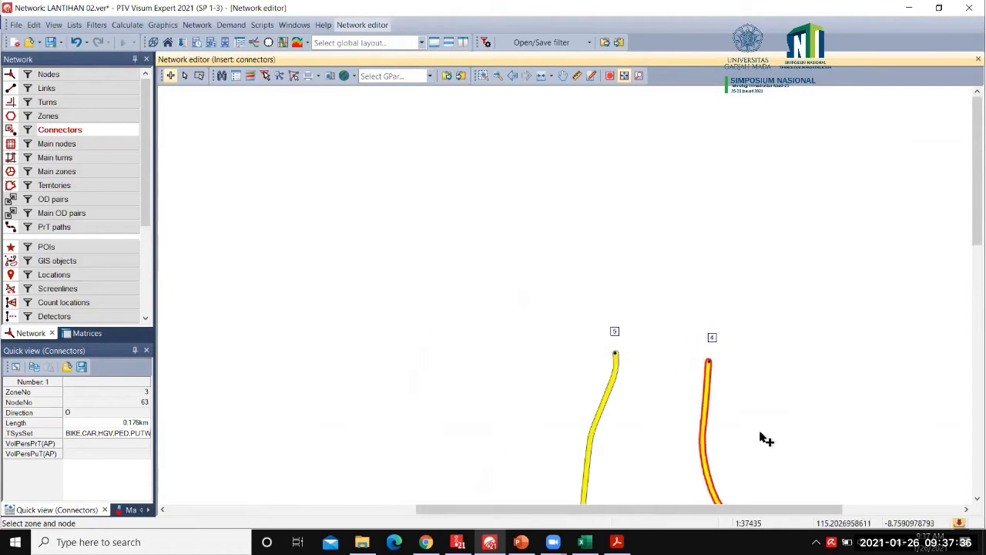
pyautogui.scroll(5, 711, 362)
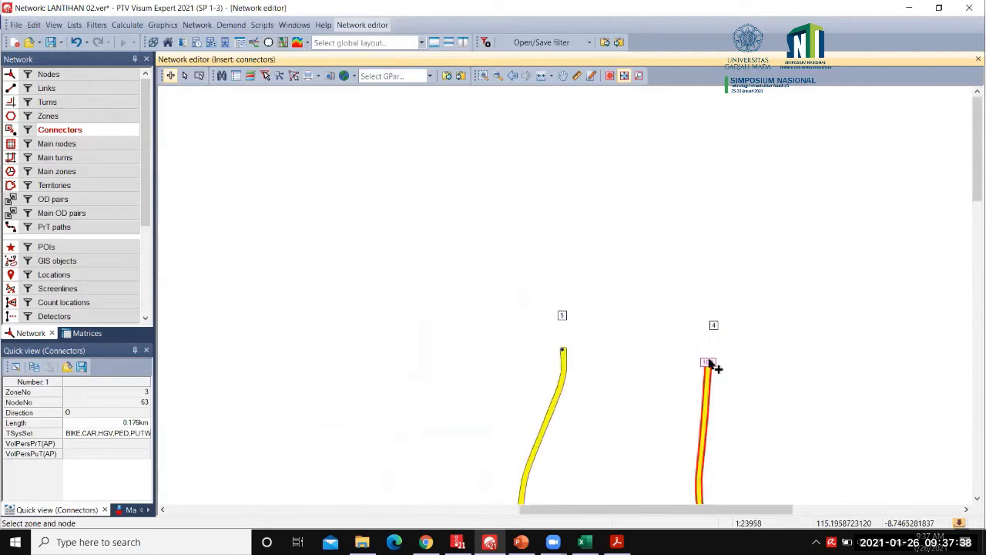
pyautogui.scroll(4, 717, 370)
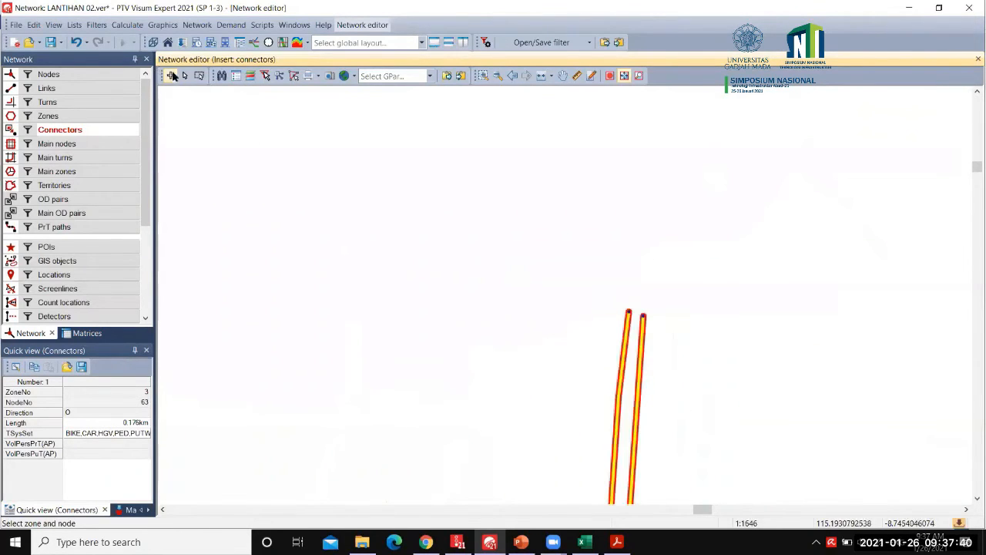
# Step: Inspect the two end nodes of the dual carriageway south of zone 4 by selecting each of them
pyautogui.click(50, 75)
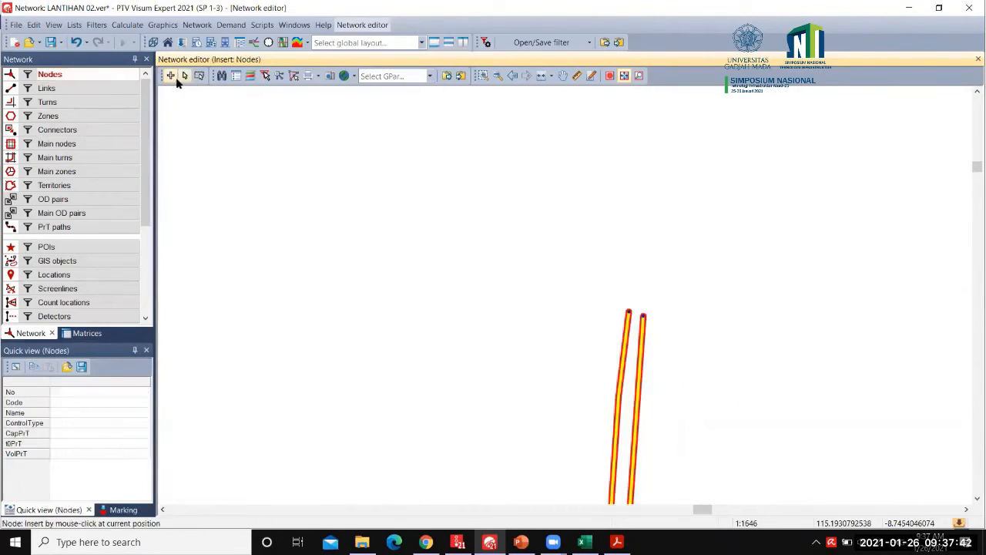
pyautogui.click(185, 77)
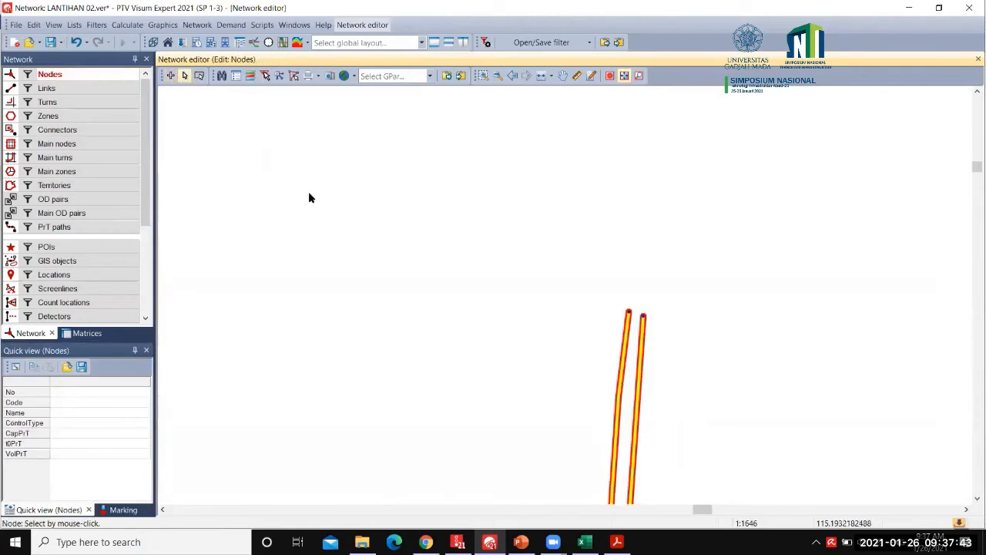
pyautogui.click(646, 318)
pyautogui.click(630, 315)
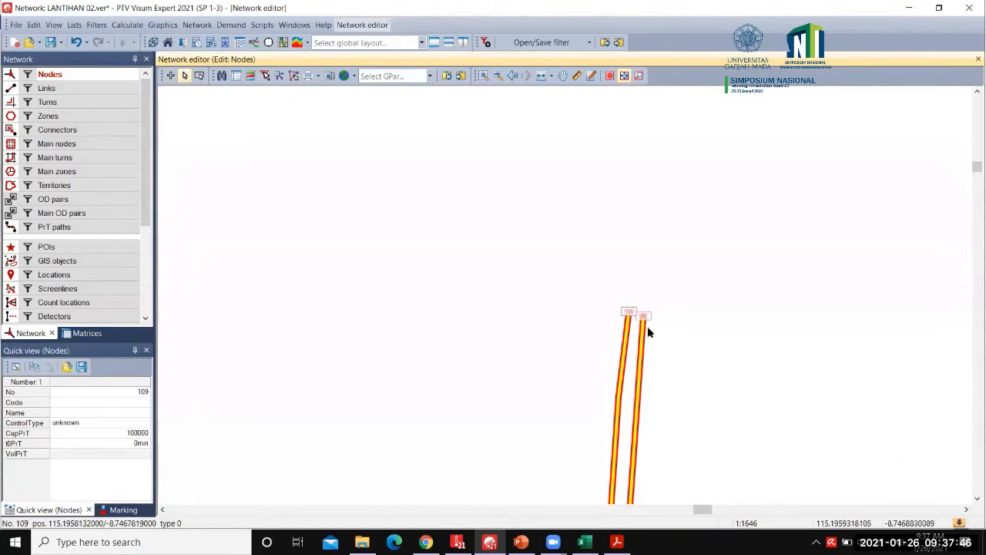
pyautogui.click(645, 318)
pyautogui.click(629, 316)
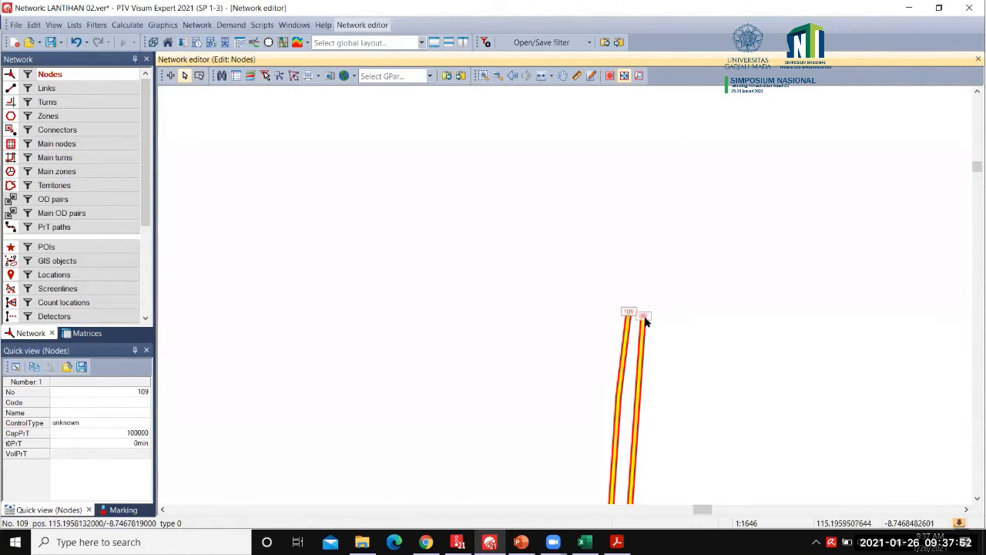
pyautogui.click(643, 320)
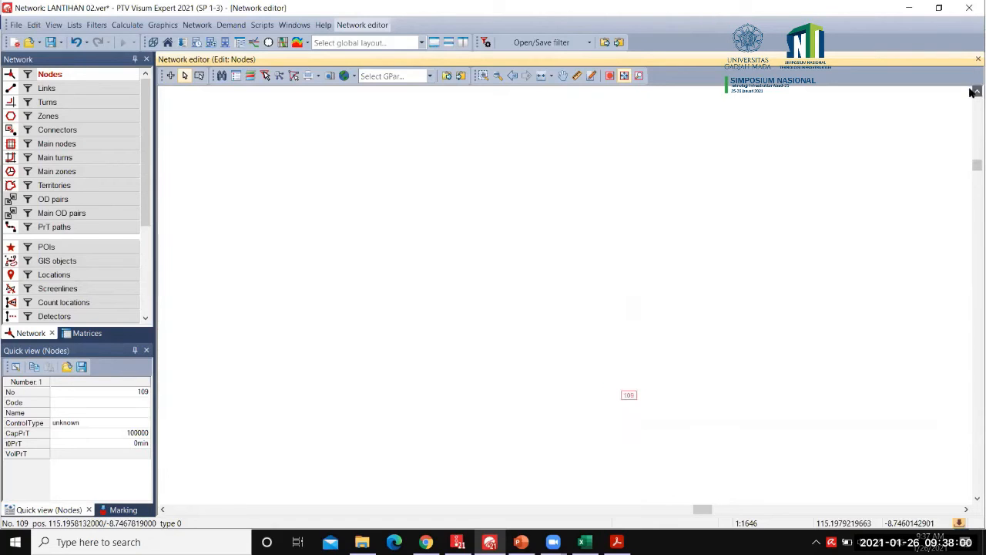
# Step: Insert connectors from zone 4 to nodes 107 and 109 at the northern ends of the dual carriageway
pyautogui.scroll(-2, 824, 215)
pyautogui.scroll(-1, 825, 221)
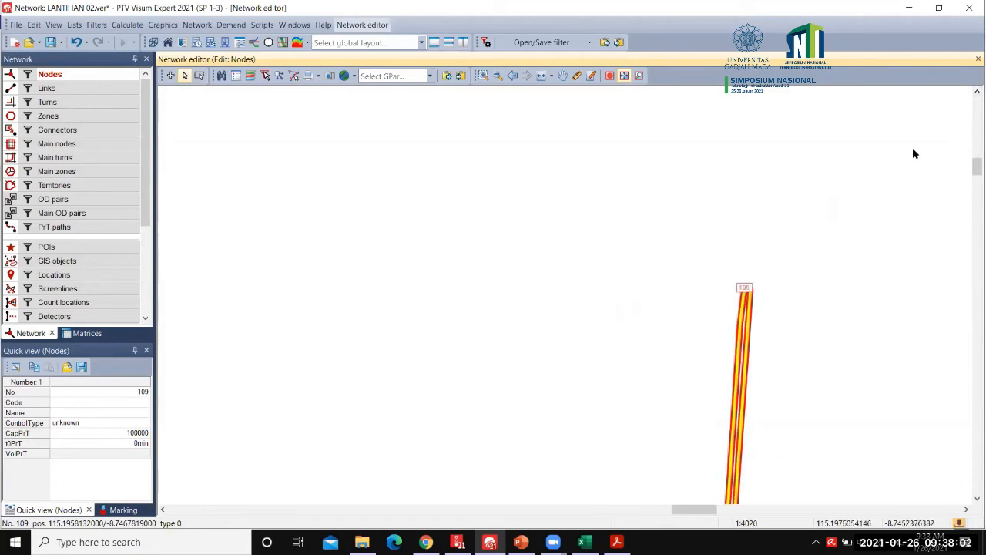
pyautogui.click(975, 92)
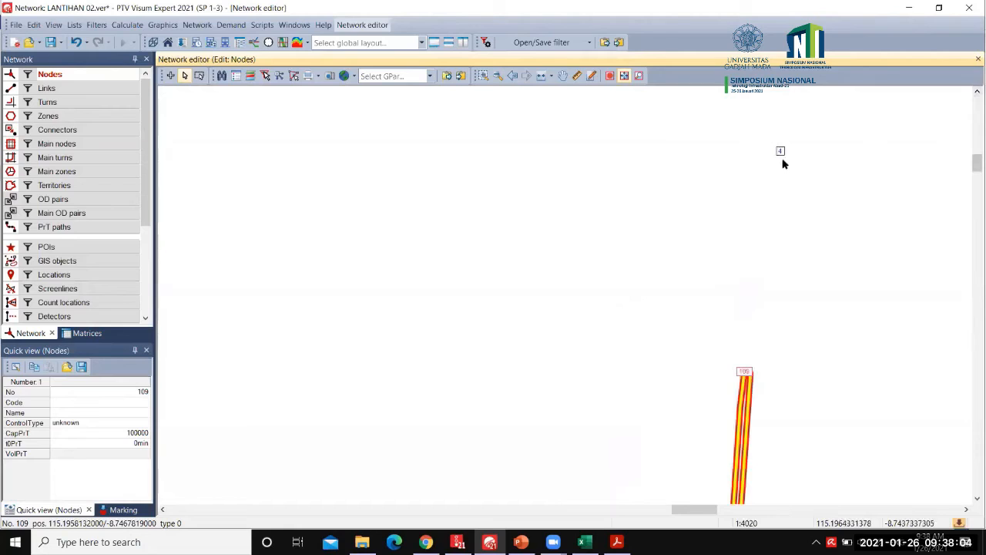
pyautogui.click(84, 129)
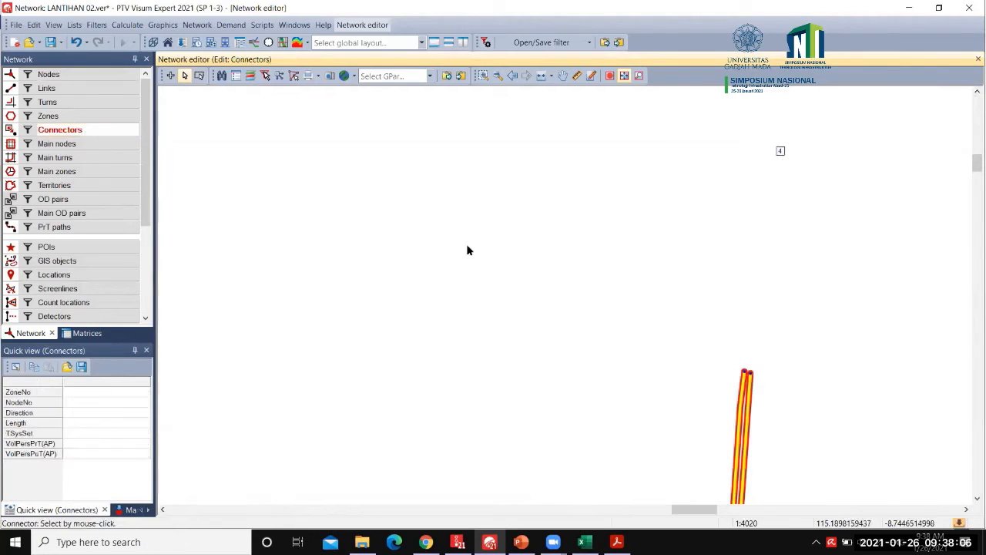
pyautogui.scroll(1, 728, 266)
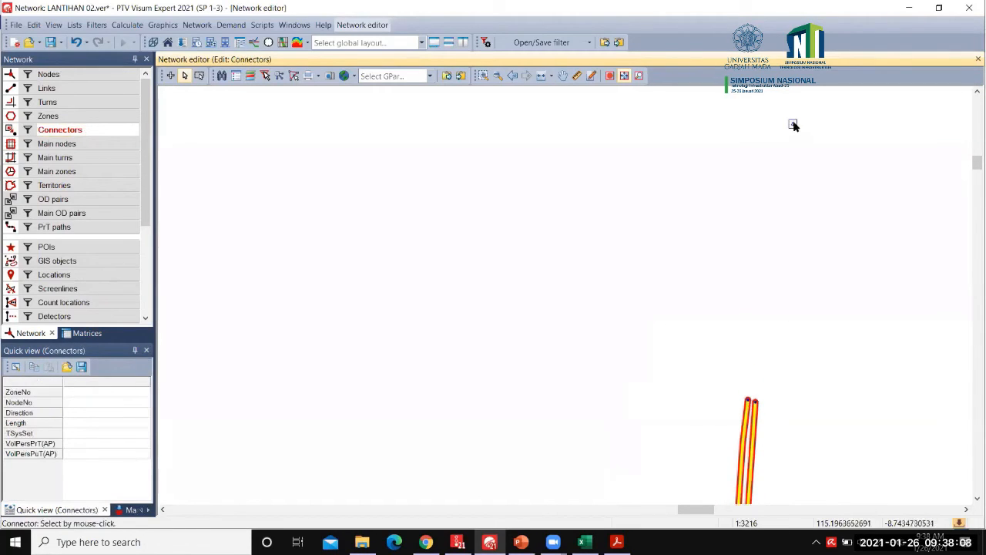
pyautogui.click(171, 77)
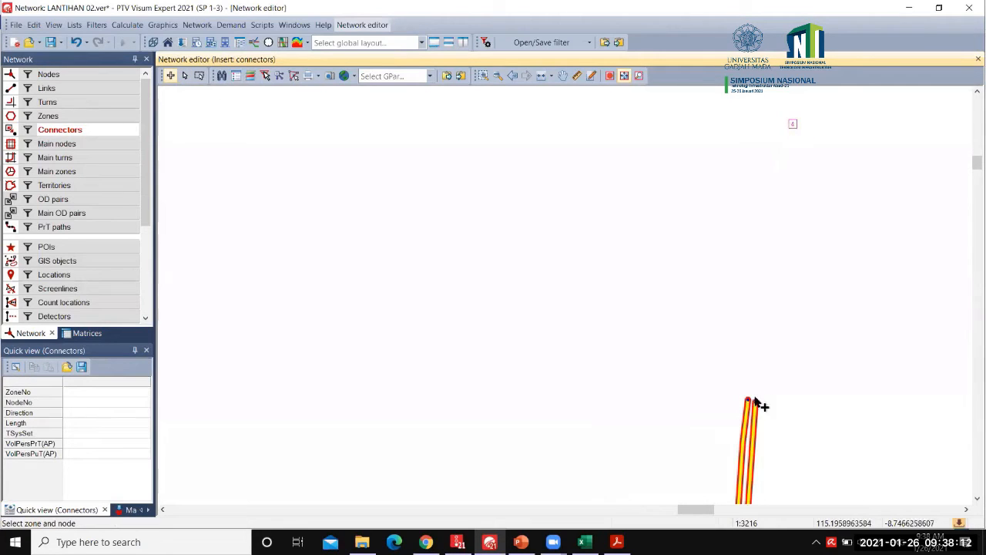
pyautogui.click(758, 405)
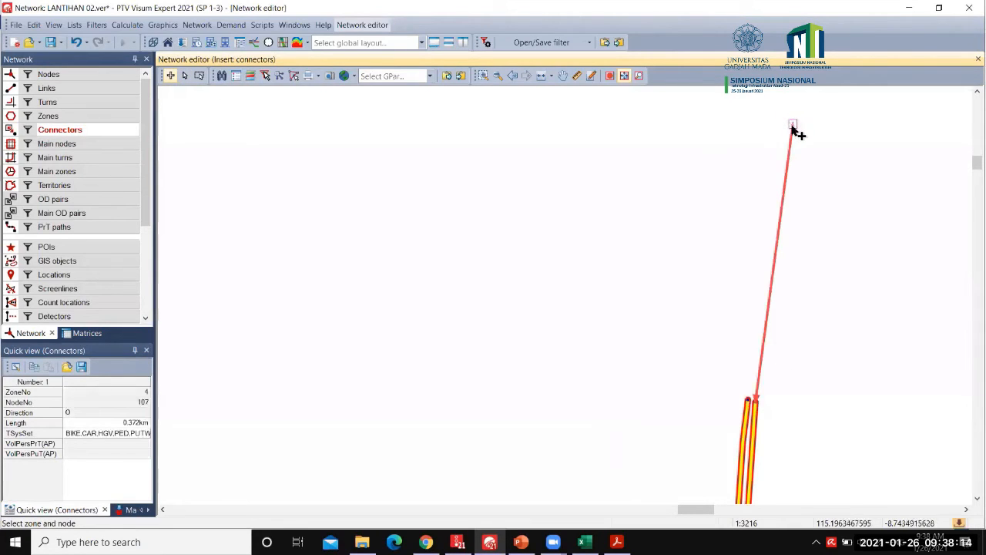
pyautogui.click(793, 128)
pyautogui.click(750, 401)
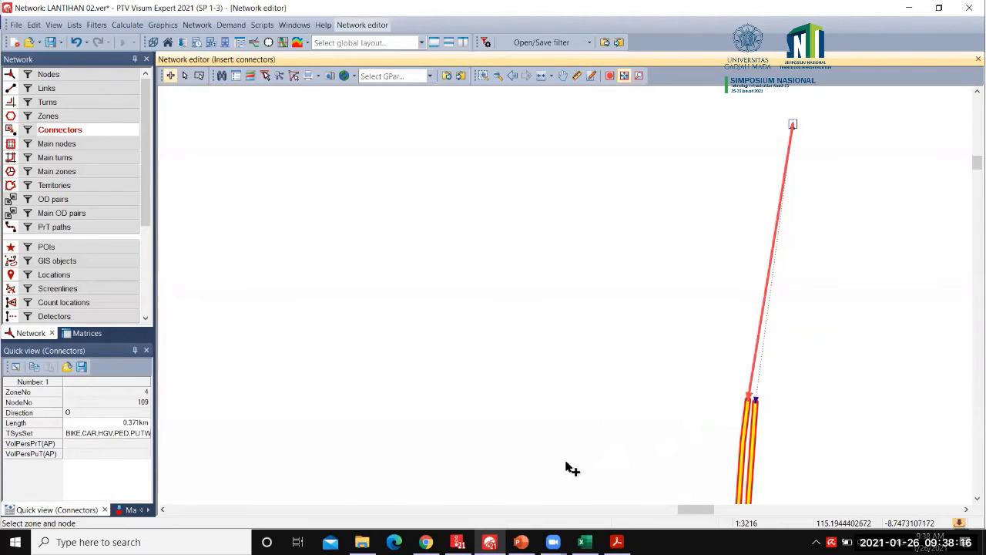
# Step: Insert connectors from zone 5 to both end nodes of the yellow dual carriageway south of it
pyautogui.scroll(-1, 570, 524)
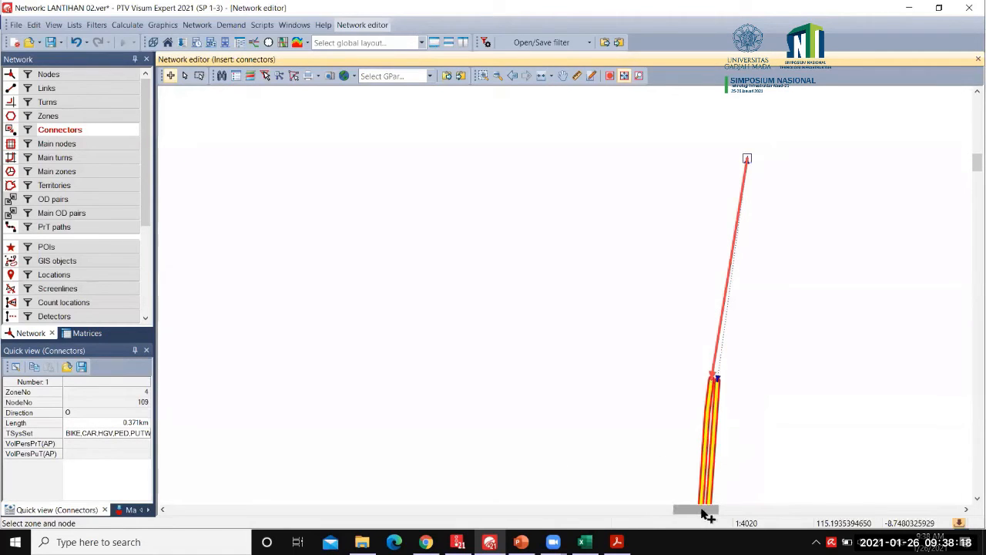
pyautogui.moveTo(706, 515); pyautogui.dragTo(579, 513)
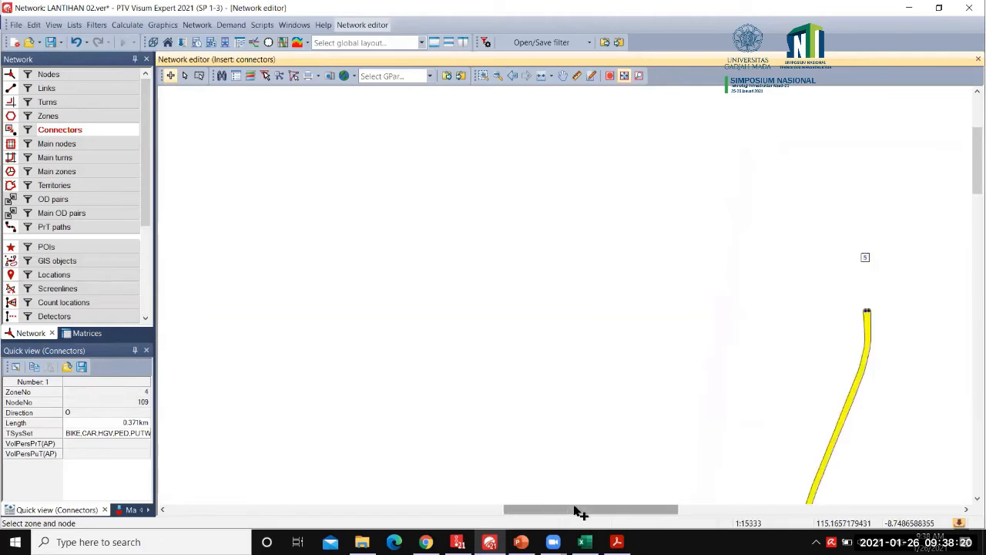
pyautogui.scroll(-2, 630, 443)
pyautogui.scroll(5, 721, 293)
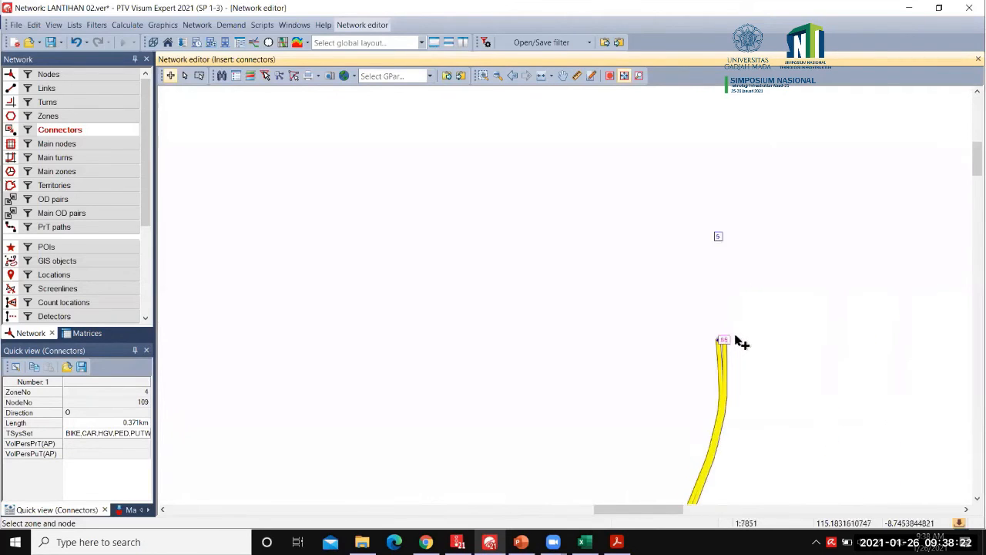
pyautogui.scroll(2, 736, 341)
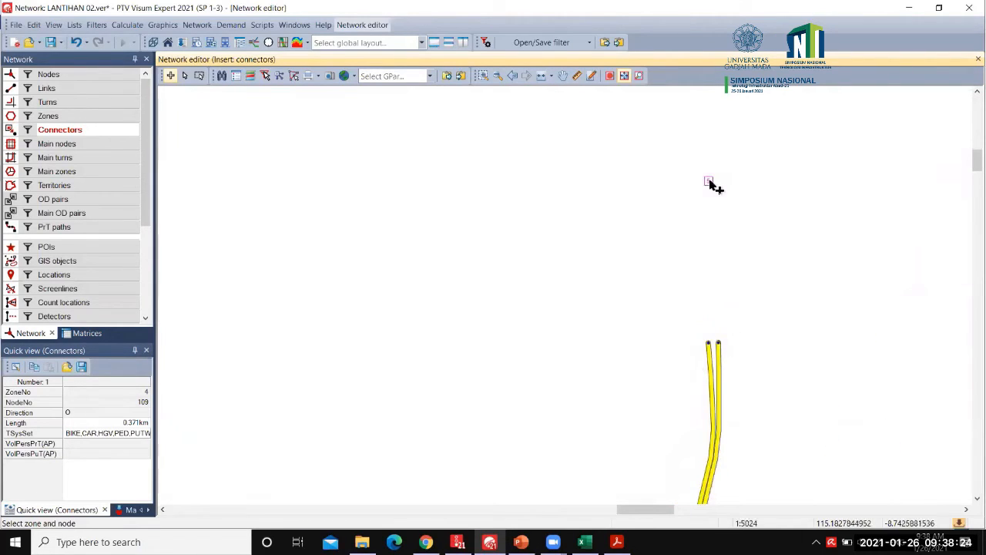
pyautogui.click(723, 347)
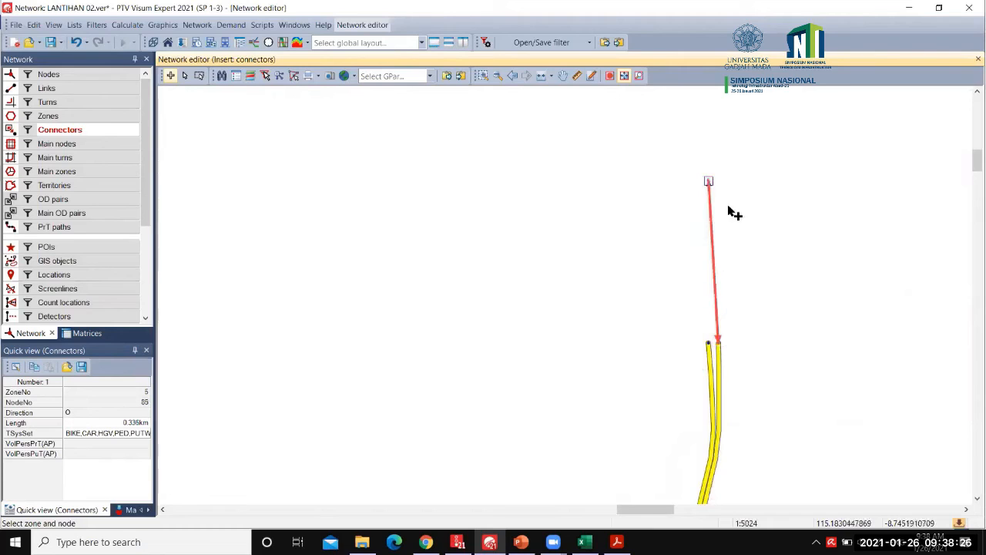
pyautogui.click(708, 345)
pyautogui.scroll(-2, 590, 419)
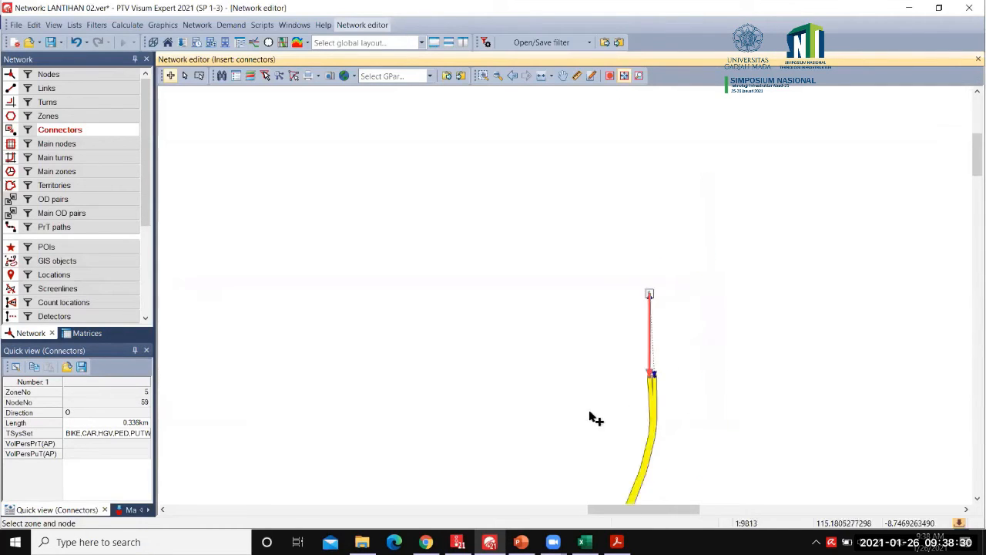
# Step: Save the network version, overwriting the existing file LANTIHAN 02.ver
pyautogui.scroll(-1, 644, 451)
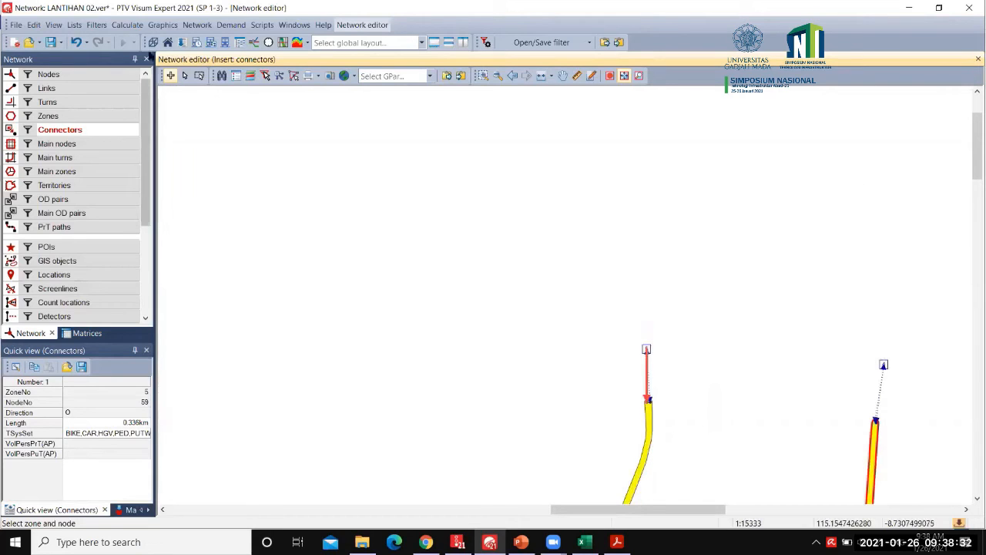
pyautogui.click(51, 43)
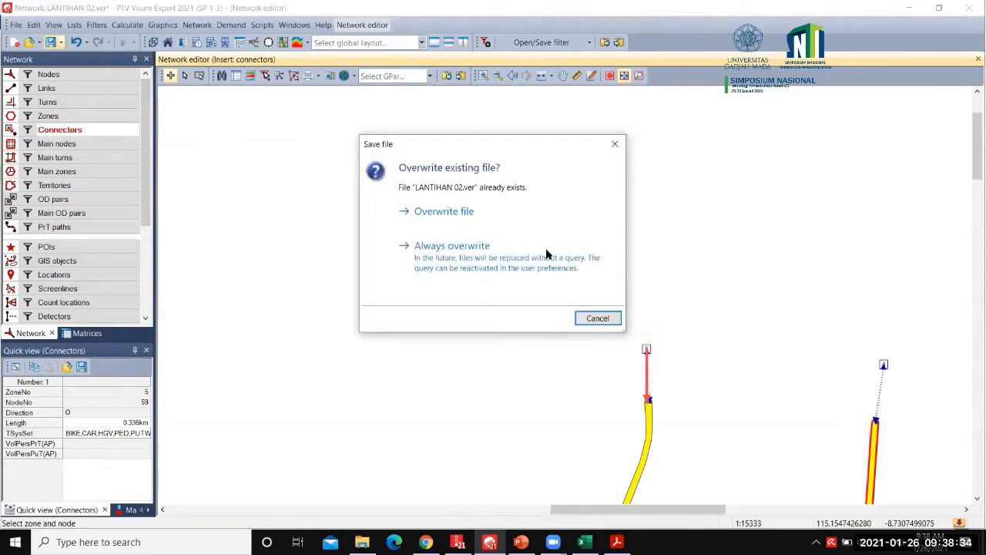
pyautogui.click(529, 218)
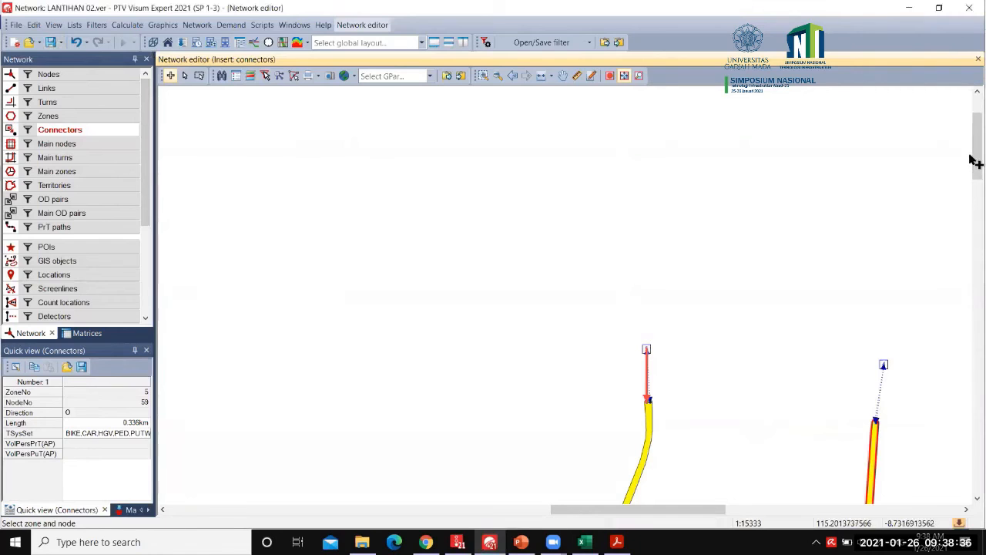
# Step: Insert connectors from zone 6 to node 16 south of it and node 60 northwest of it
pyautogui.moveTo(972, 161); pyautogui.dragTo(975, 231)
pyautogui.scroll(-4, 778, 487)
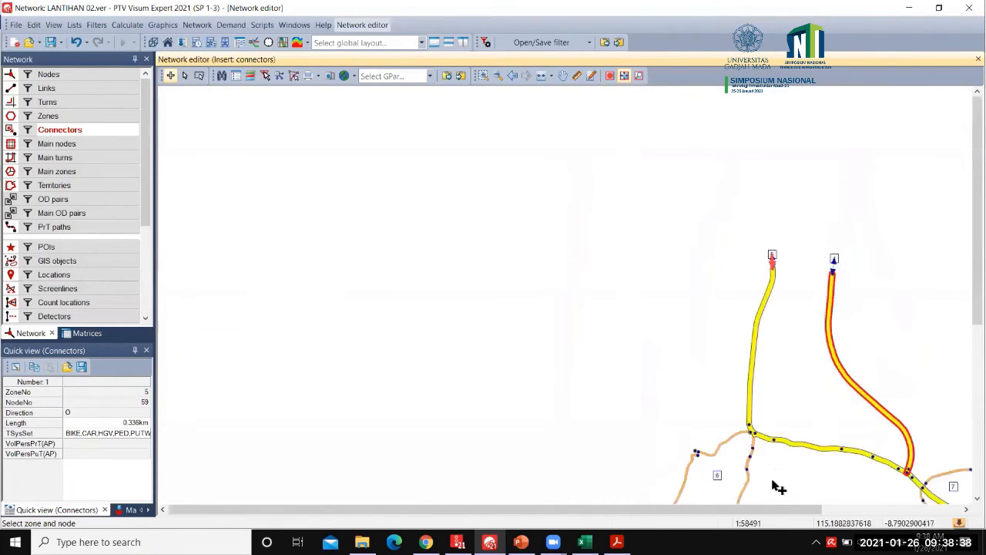
pyautogui.scroll(-1, 728, 493)
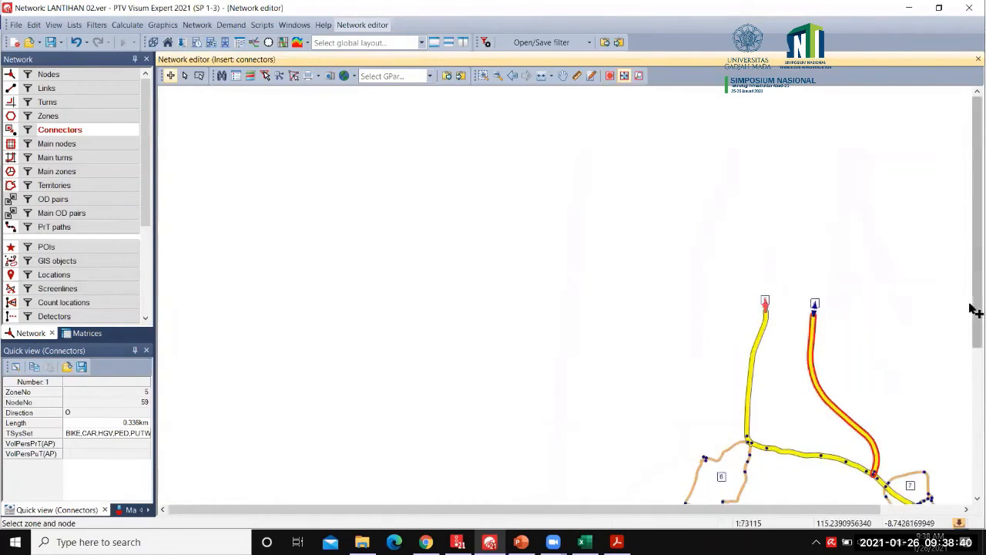
pyautogui.moveTo(973, 310); pyautogui.dragTo(975, 339)
pyautogui.scroll(-1, 763, 200)
pyautogui.click(544, 75)
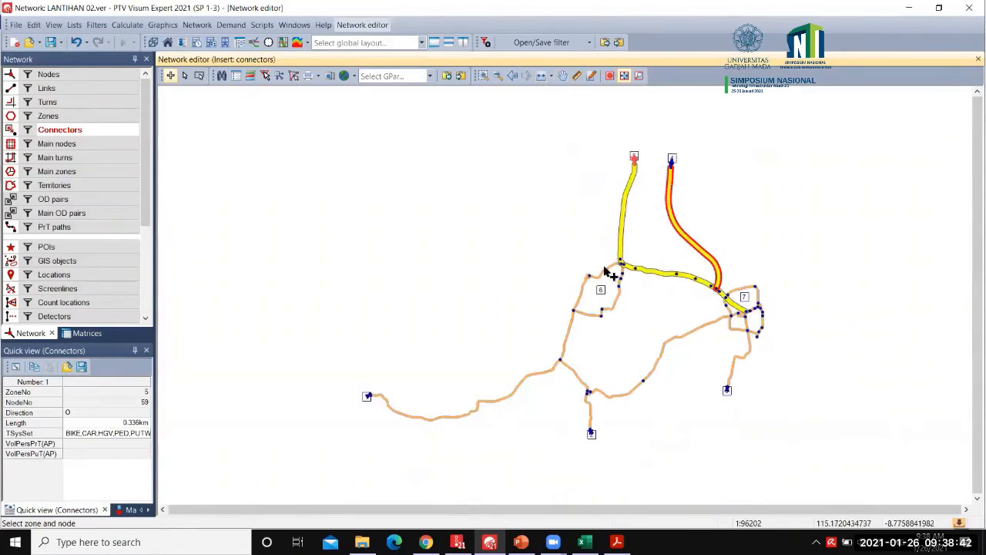
pyautogui.scroll(3, 605, 274)
pyautogui.rightClick(597, 306)
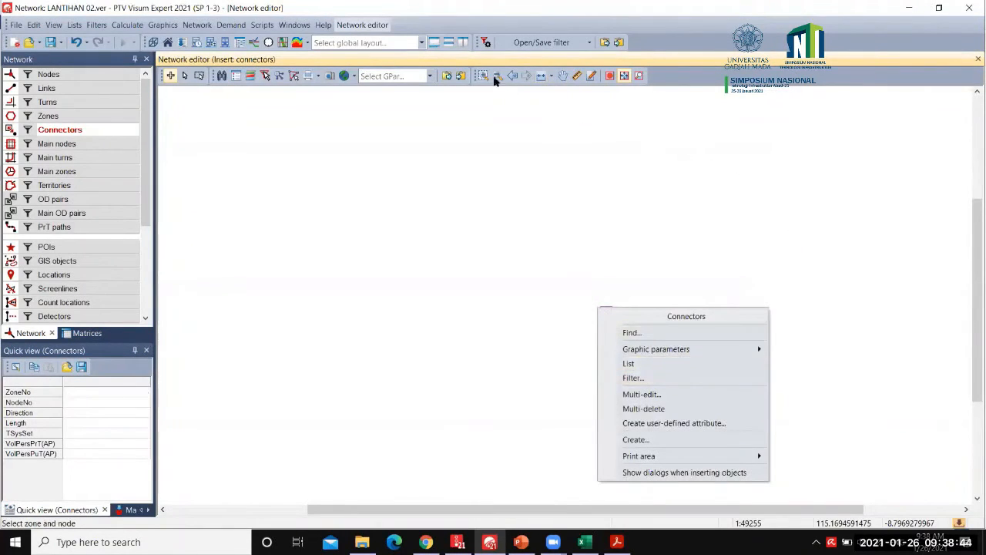
pyautogui.click(544, 76)
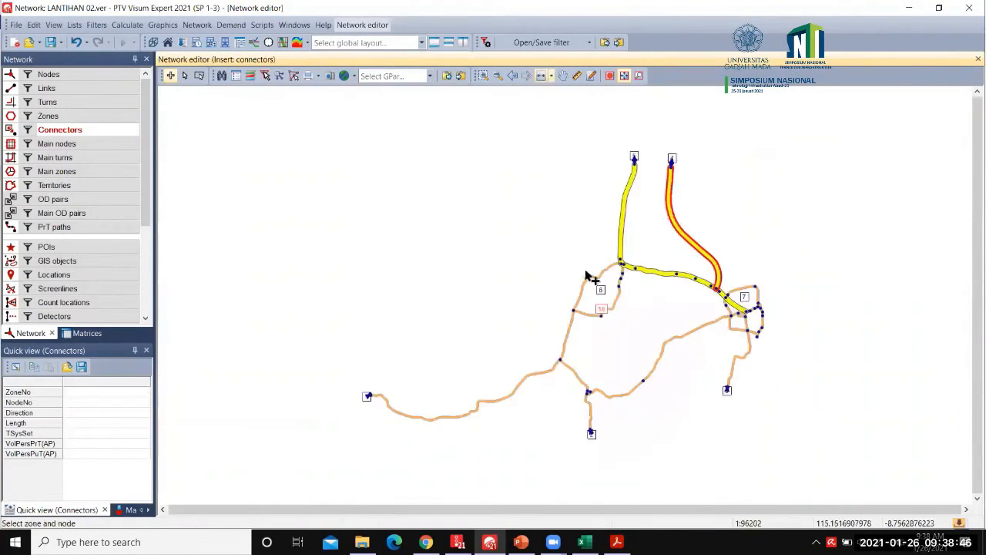
pyautogui.scroll(1, 614, 301)
pyautogui.scroll(4, 614, 301)
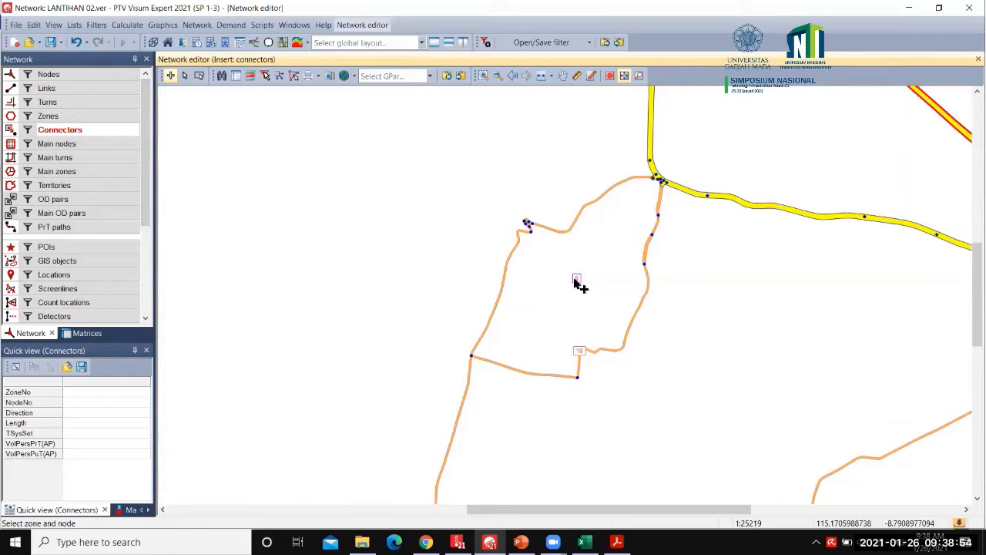
pyautogui.click(575, 281)
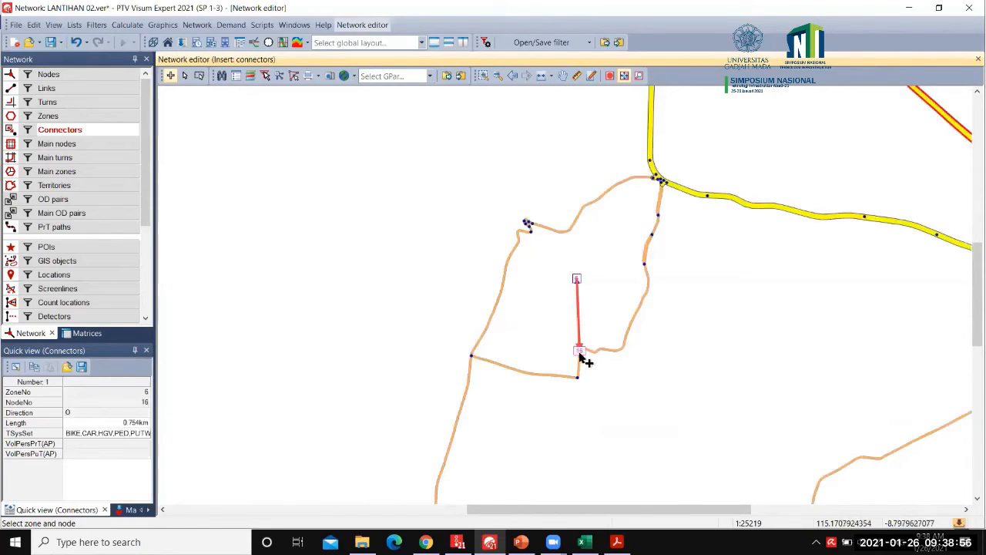
pyautogui.click(530, 233)
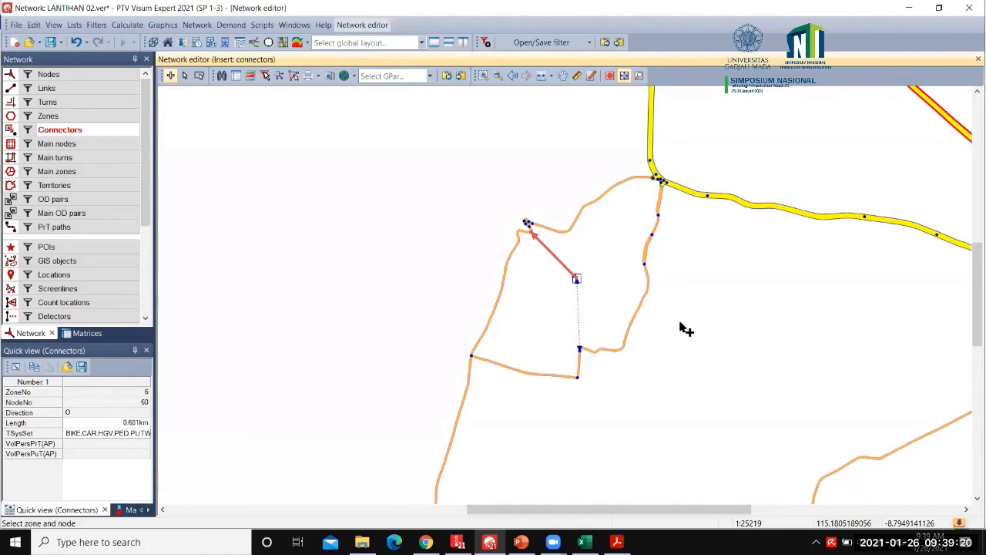
# Step: Review zone 6's basic properties and its origin and destination connector share settings, leaving them as they are
pyautogui.scroll(-4, 687, 330)
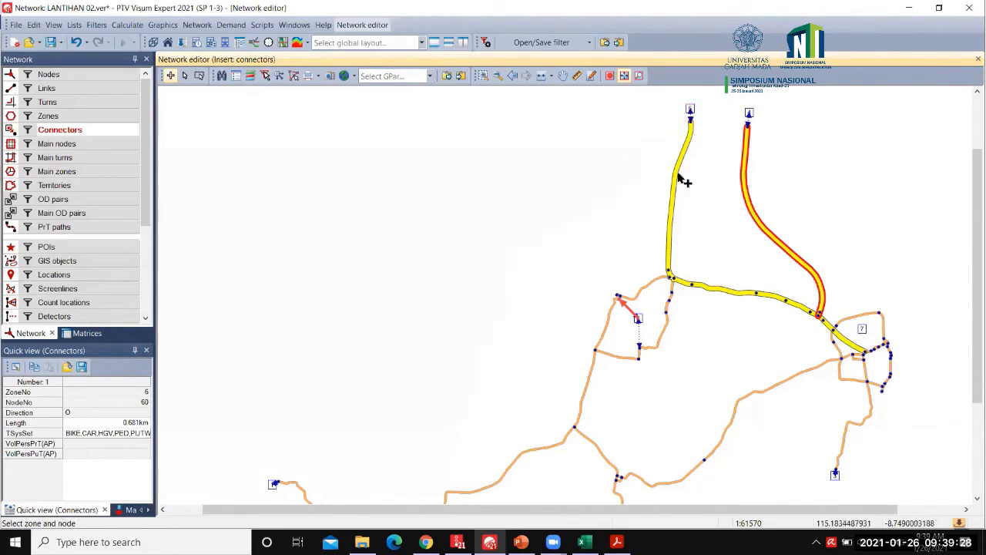
pyautogui.click(84, 116)
pyautogui.scroll(4, 636, 324)
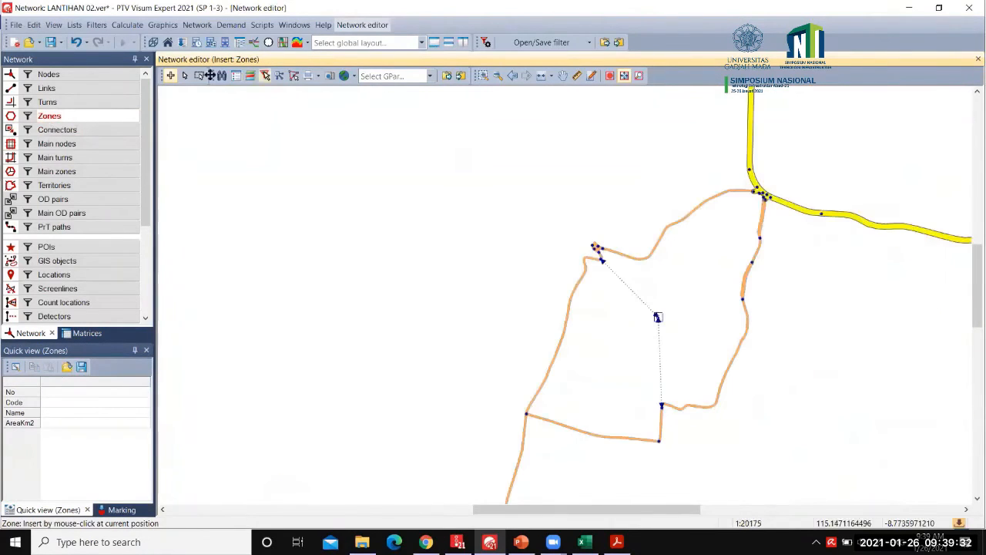
pyautogui.click(185, 75)
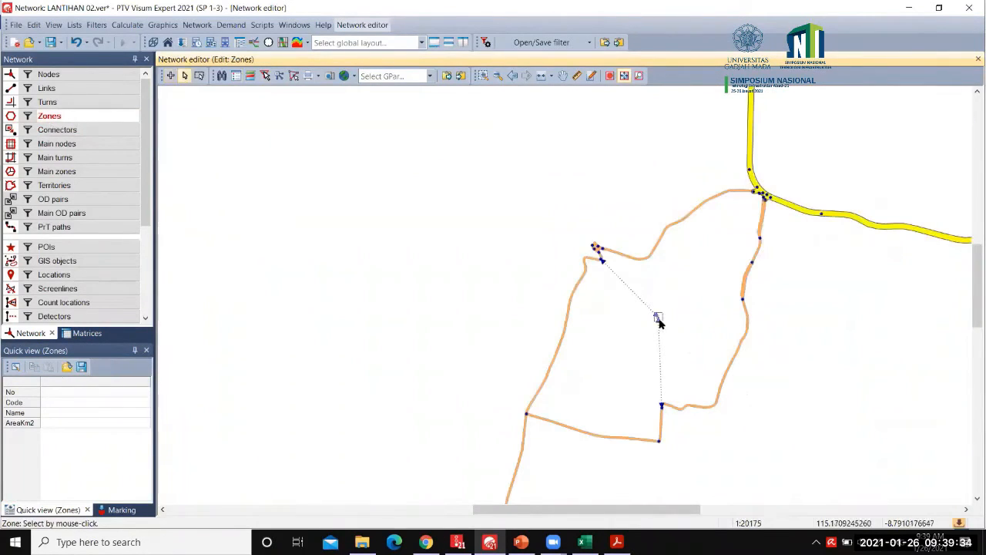
pyautogui.doubleClick(659, 320)
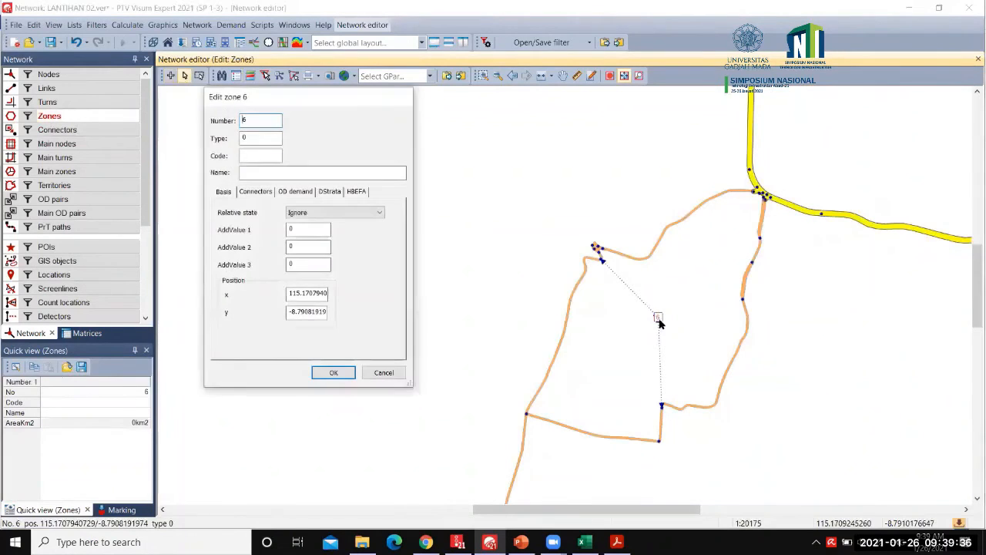
pyautogui.click(258, 193)
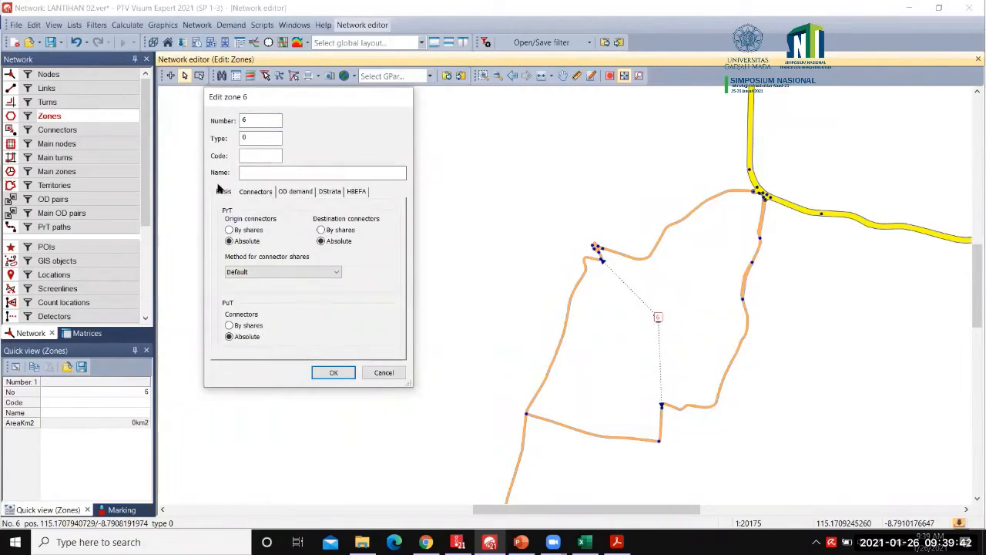
pyautogui.click(223, 193)
pyautogui.click(254, 193)
pyautogui.click(369, 375)
# Step: Examine the connectors at zone 3 in the south and at zones 4 and 5 in the north
pyautogui.scroll(-3, 401, 436)
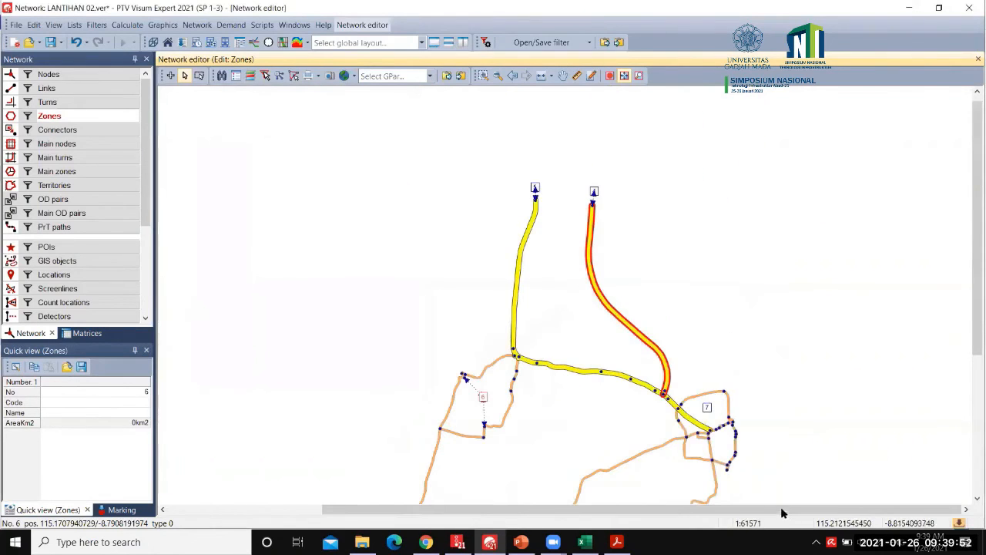
pyautogui.click(971, 408)
pyautogui.scroll(3, 698, 375)
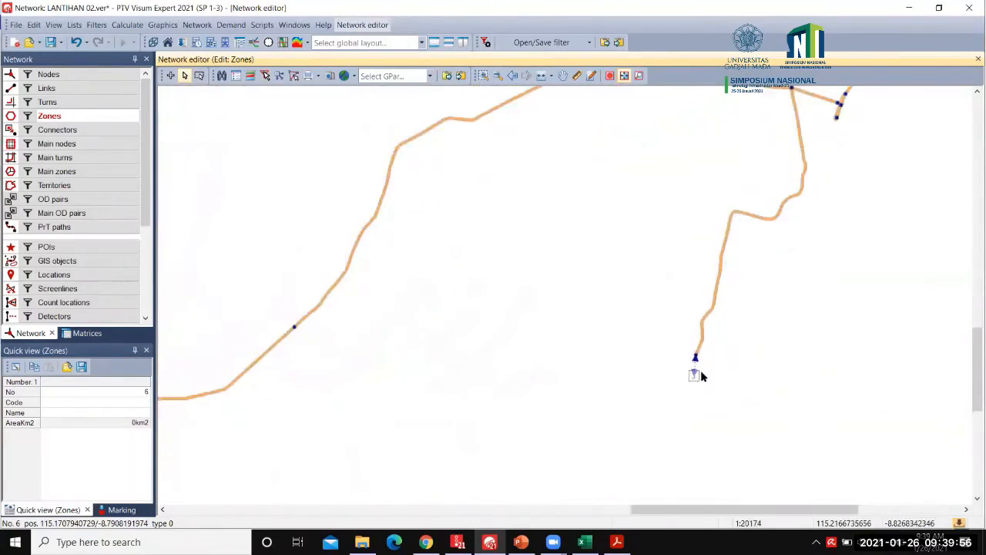
pyautogui.scroll(1, 698, 375)
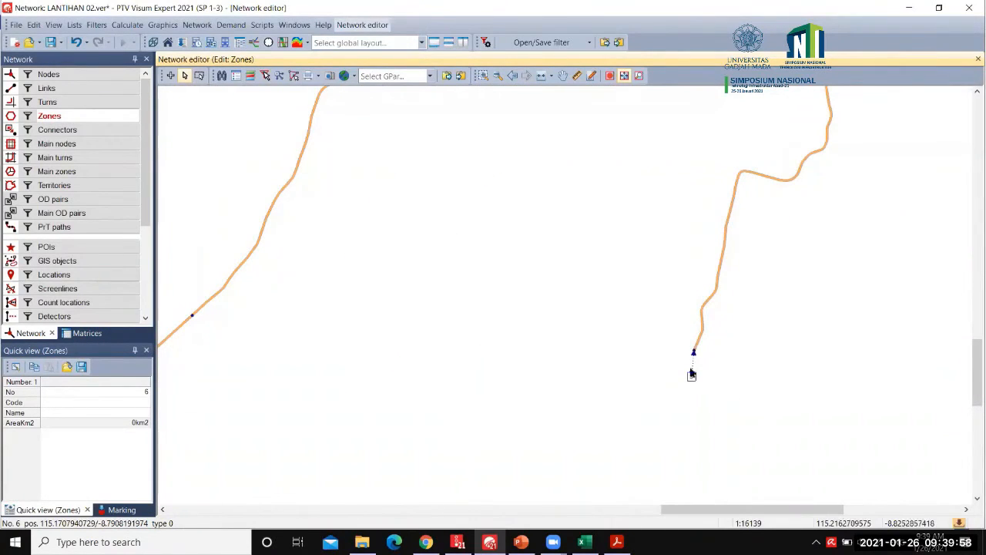
pyautogui.moveTo(973, 360); pyautogui.dragTo(971, 306)
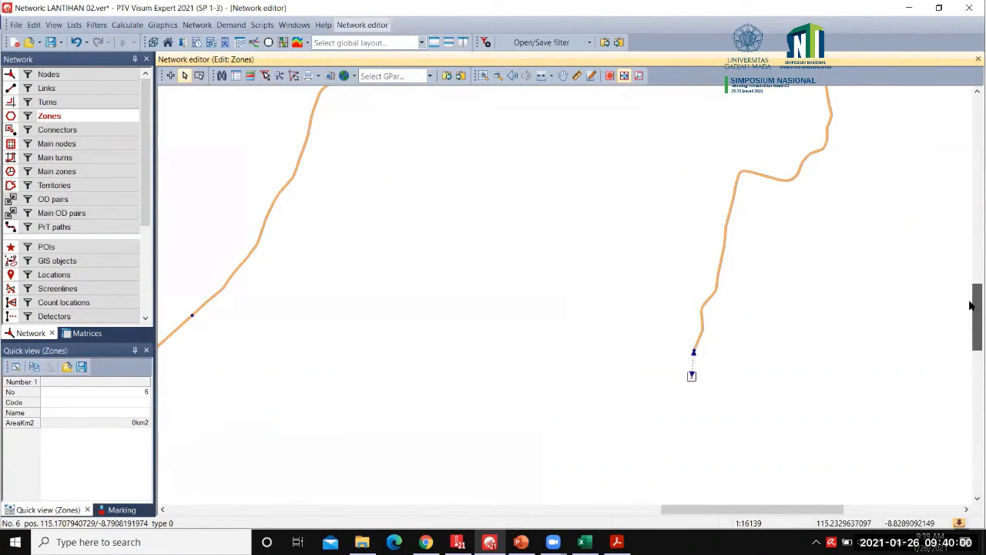
pyautogui.scroll(-3, 802, 281)
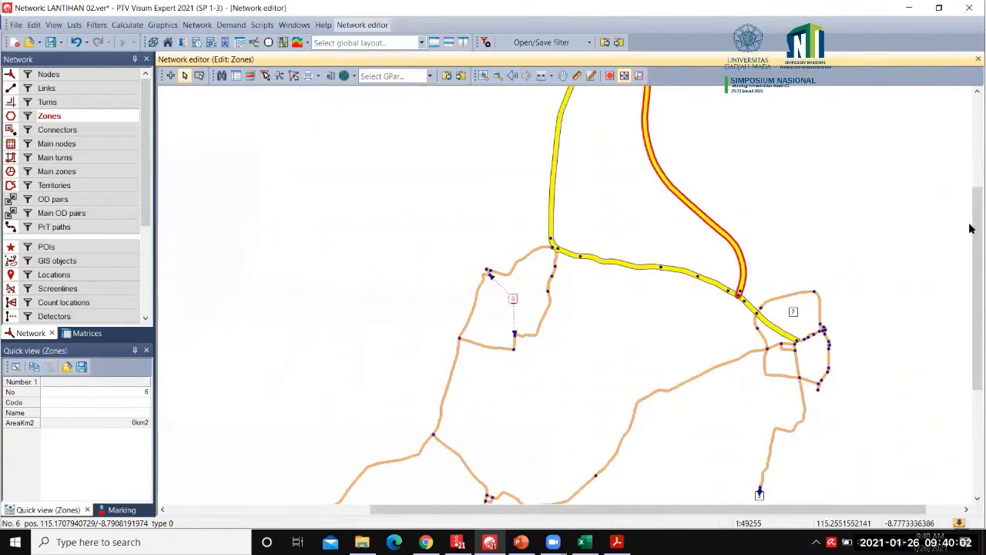
pyautogui.moveTo(971, 225); pyautogui.dragTo(962, 138)
pyautogui.scroll(3, 611, 224)
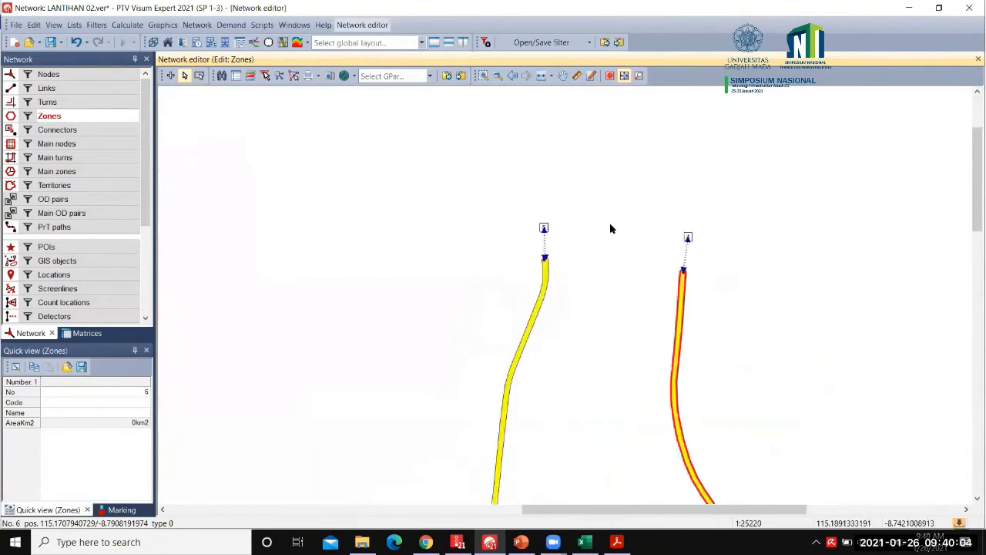
# Step: Examine up close the connectors joining the two northern zones to the ends of their roads
pyautogui.scroll(7, 611, 228)
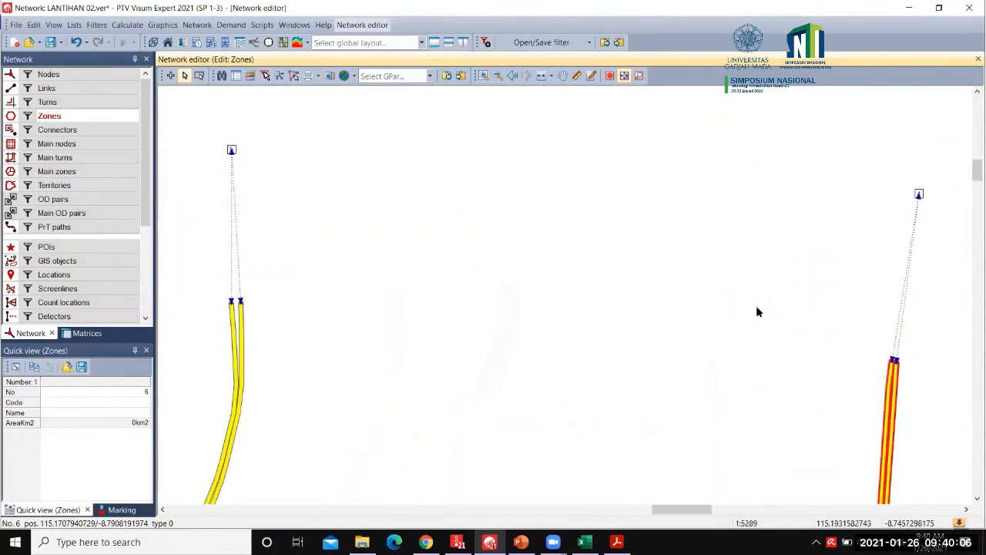
pyautogui.moveTo(756, 305); pyautogui.dragTo(655, 277)
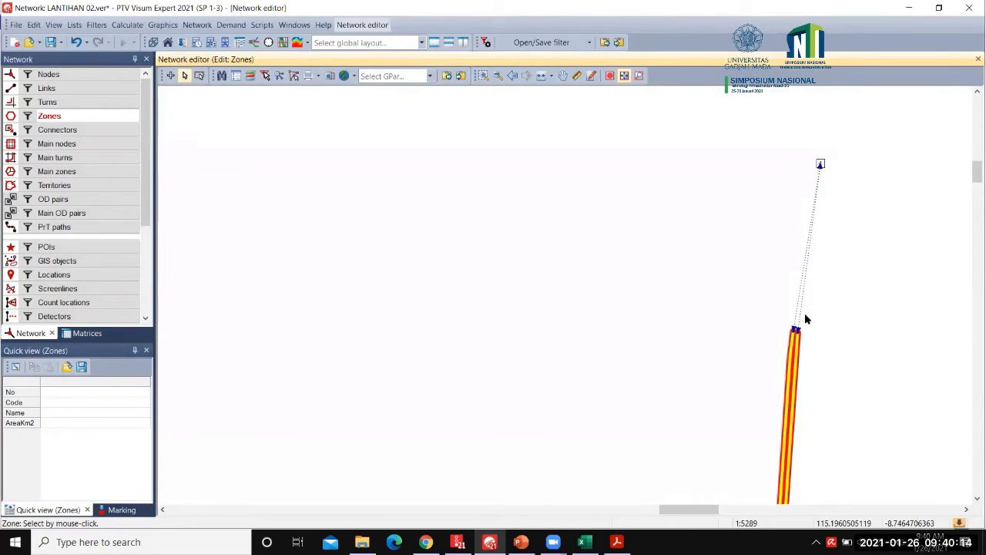
pyautogui.scroll(2, 806, 318)
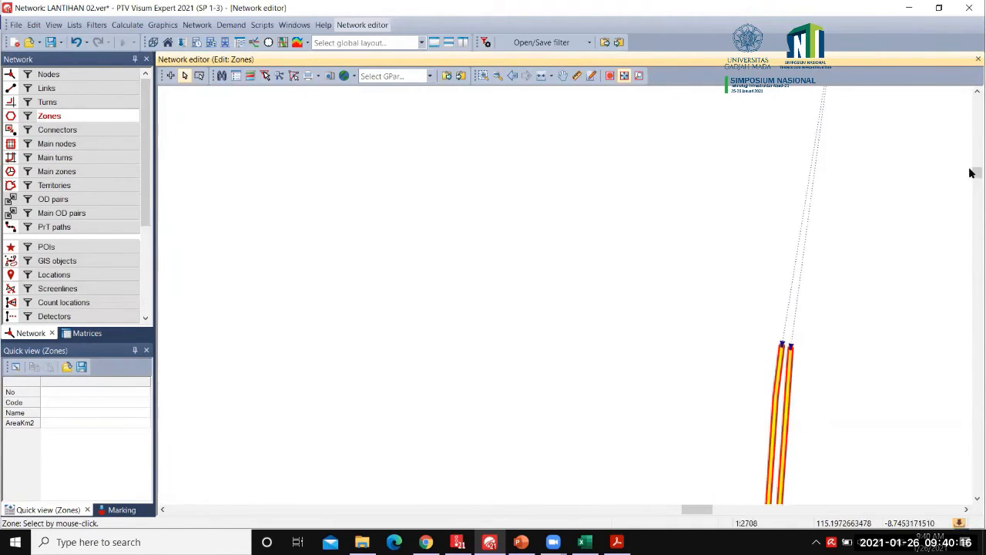
pyautogui.click(972, 91)
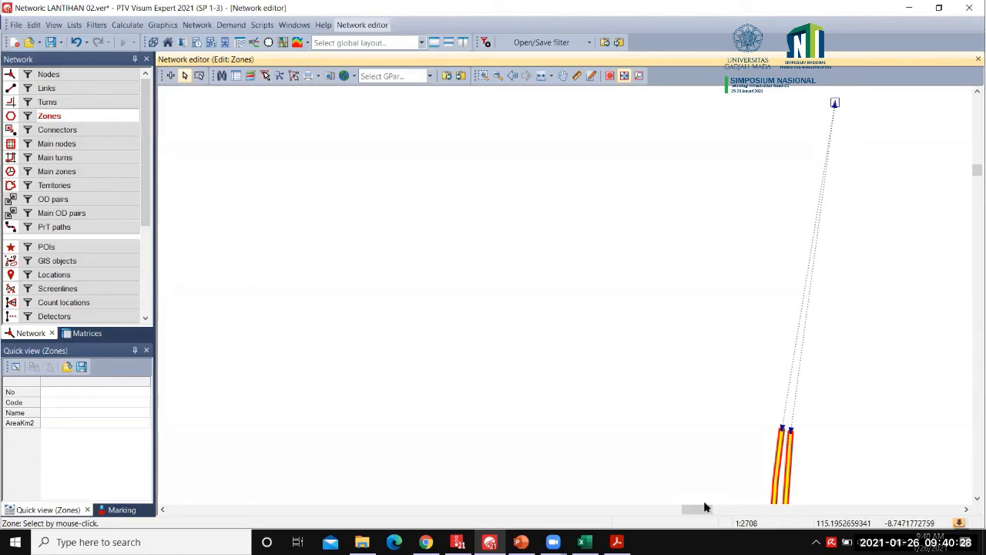
pyautogui.moveTo(692, 512); pyautogui.dragTo(672, 514)
pyautogui.scroll(-6, 673, 512)
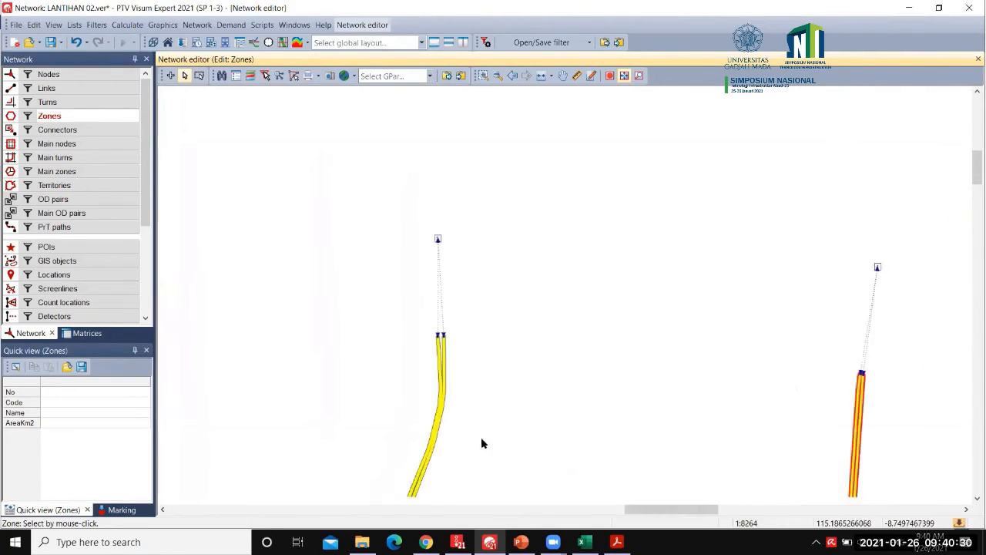
pyautogui.scroll(-3, 786, 409)
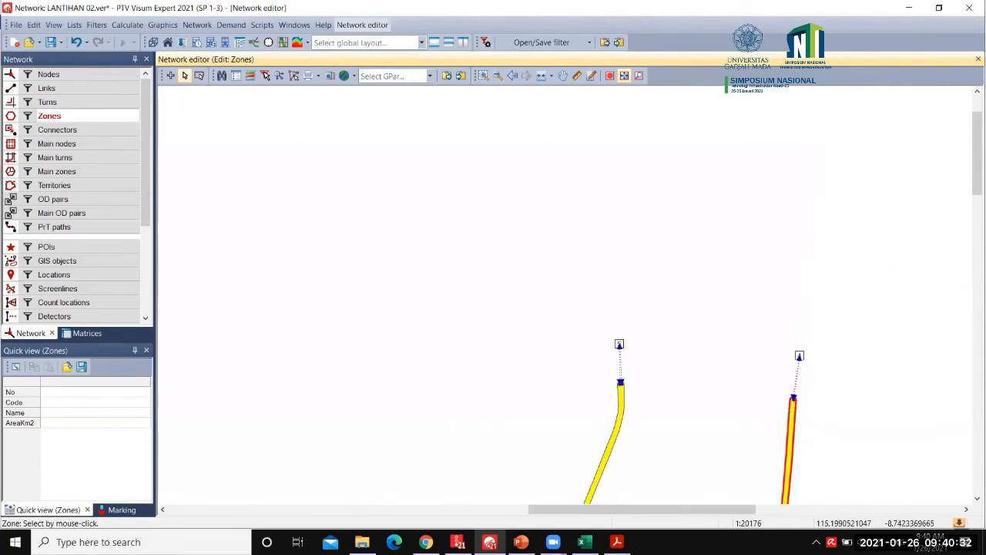
pyautogui.moveTo(977, 150); pyautogui.dragTo(976, 219)
pyautogui.scroll(-3, 651, 359)
# Step: Set zone 6's PrT origin and destination connectors to be distributed by shares instead of absolute
pyautogui.scroll(2, 613, 437)
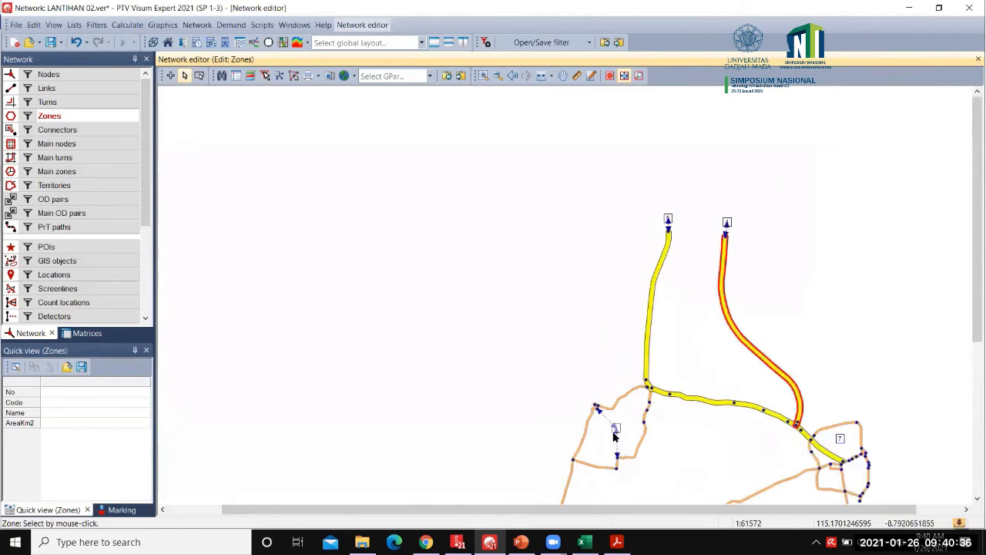
pyautogui.scroll(4, 617, 439)
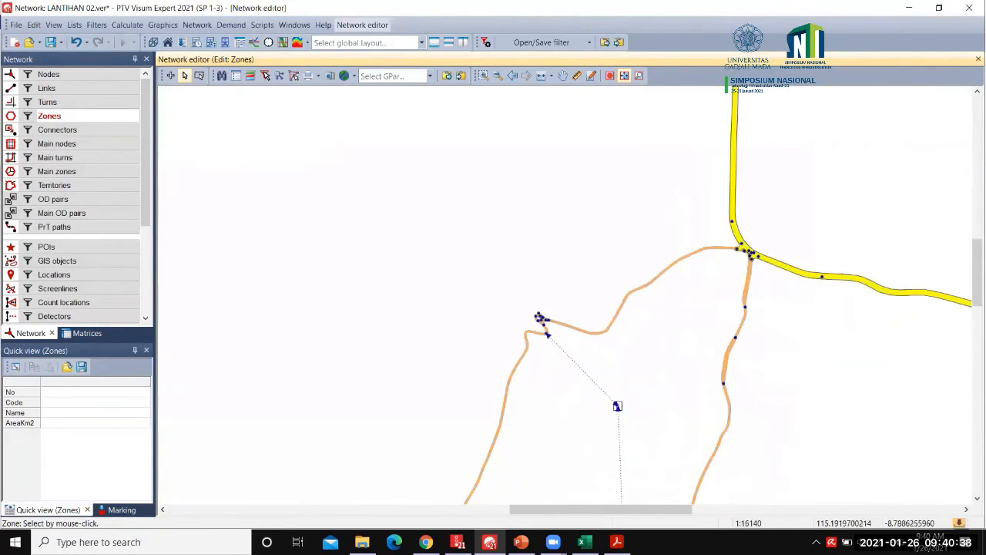
pyautogui.moveTo(973, 291); pyautogui.dragTo(937, 320)
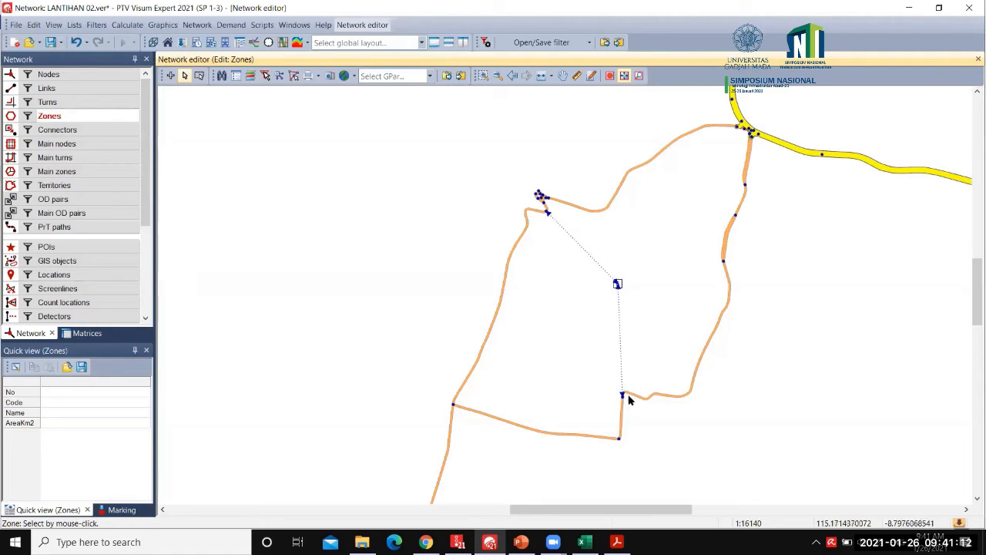
pyautogui.scroll(2, 628, 394)
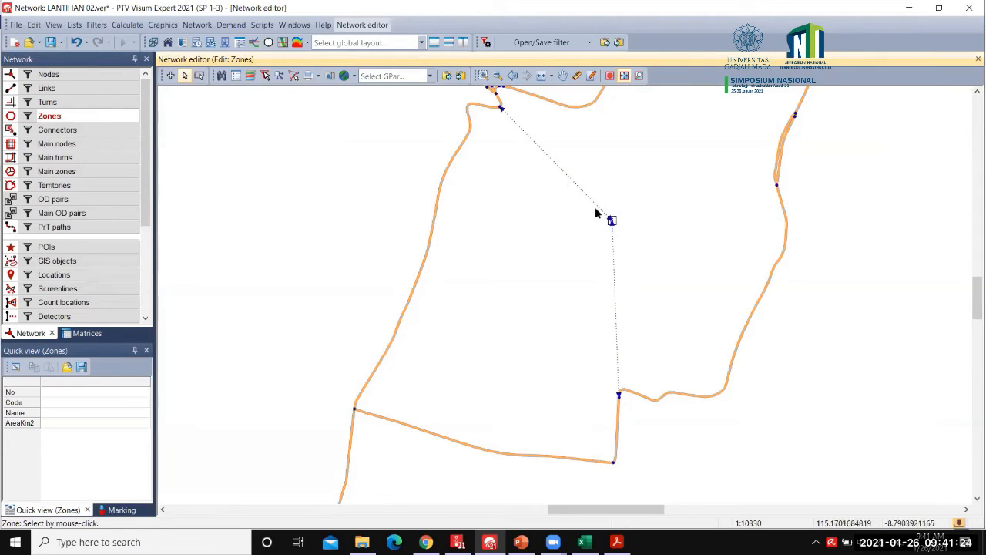
pyautogui.click(613, 222)
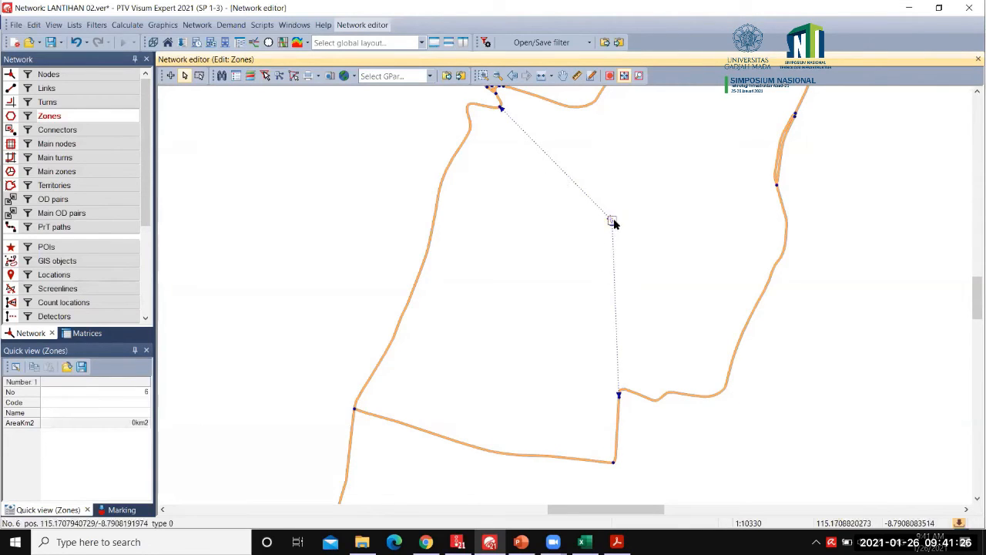
pyautogui.doubleClick(613, 221)
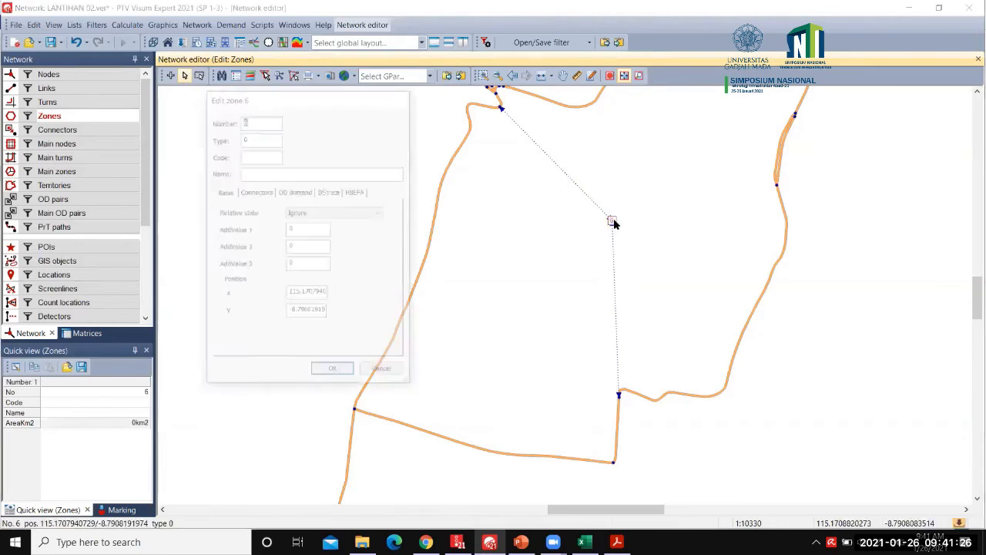
pyautogui.click(265, 192)
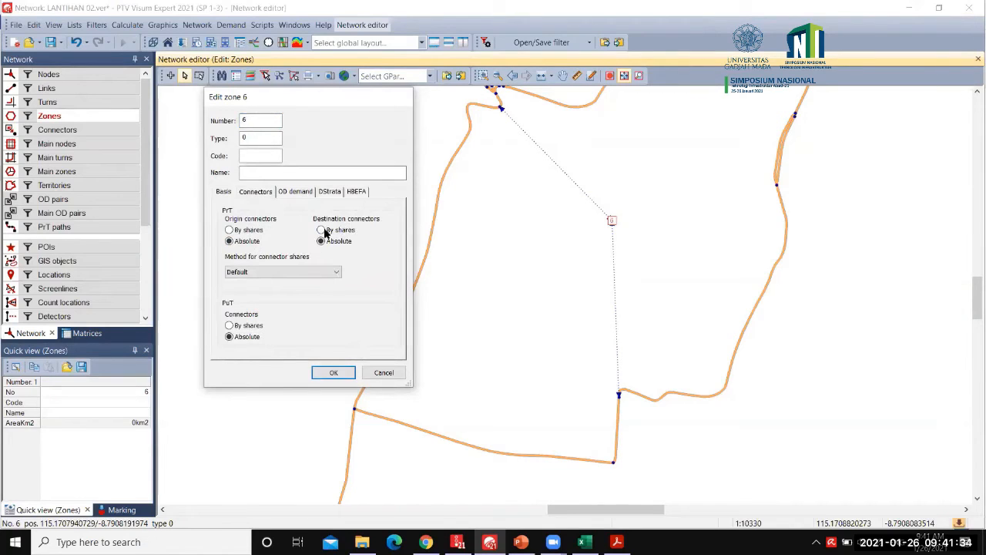
pyautogui.click(252, 230)
pyautogui.click(324, 235)
pyautogui.click(322, 374)
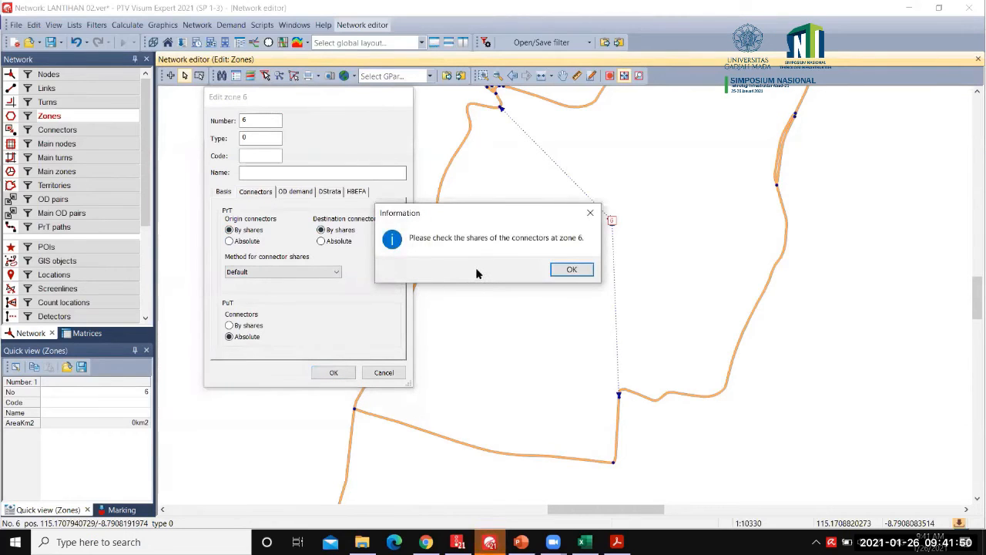
pyautogui.click(558, 269)
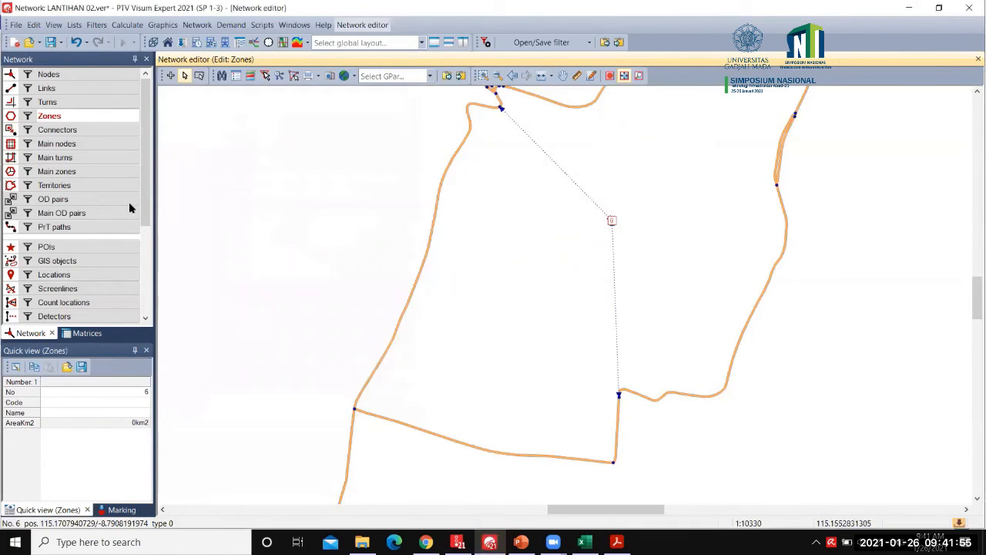
# Step: Set the PrT weight of the connector from node 60 to zone 6 to 3
pyautogui.click(54, 130)
pyautogui.click(560, 175)
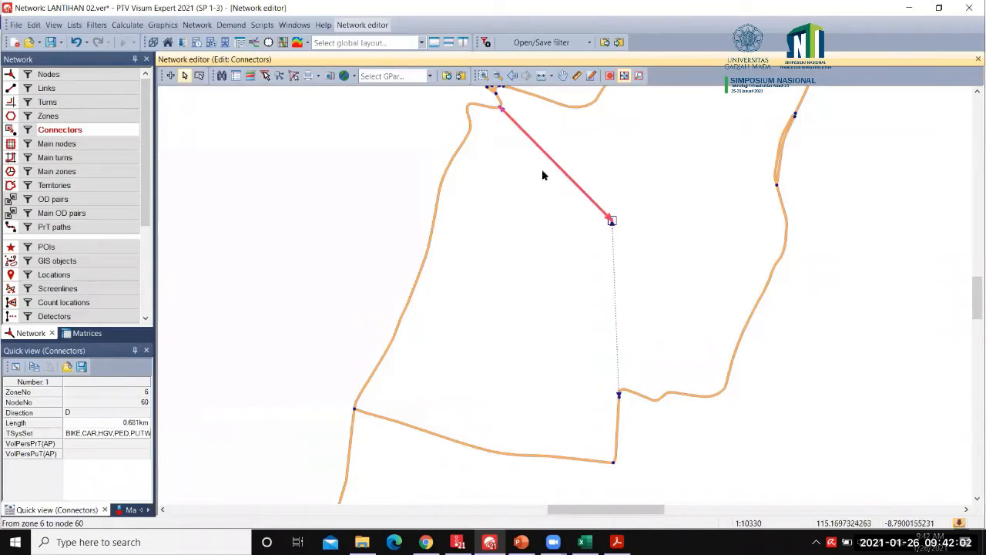
pyautogui.doubleClick(508, 116)
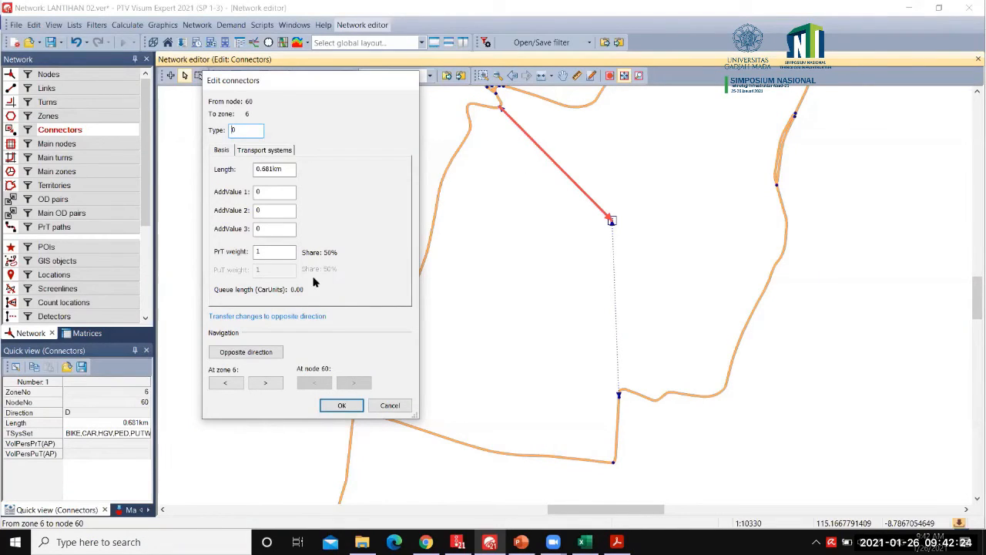
pyautogui.click(290, 252)
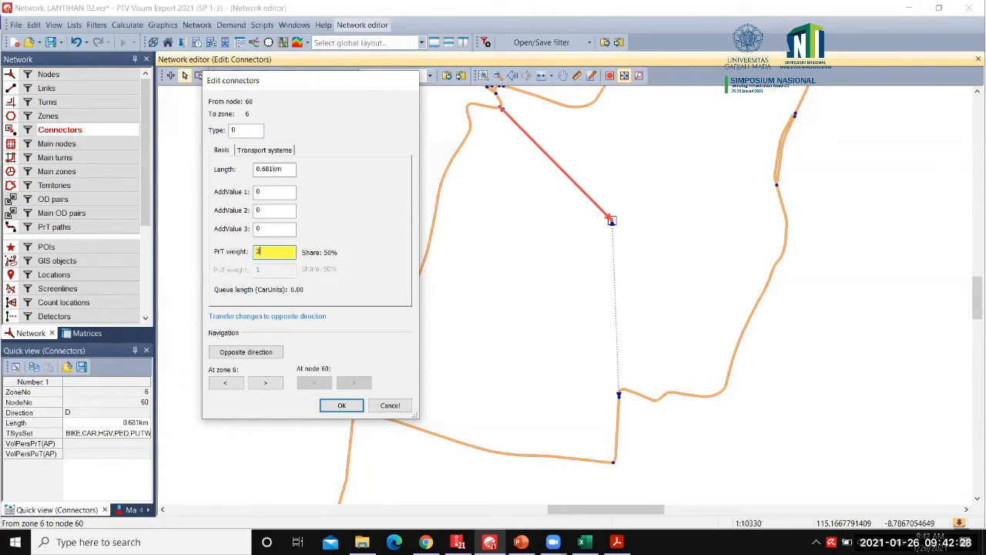
pyautogui.click(291, 228)
pyautogui.click(341, 406)
# Step: Check the PrT weight and share of the connector from node 16 to zone 6, leaving it as it is
pyautogui.doubleClick(620, 264)
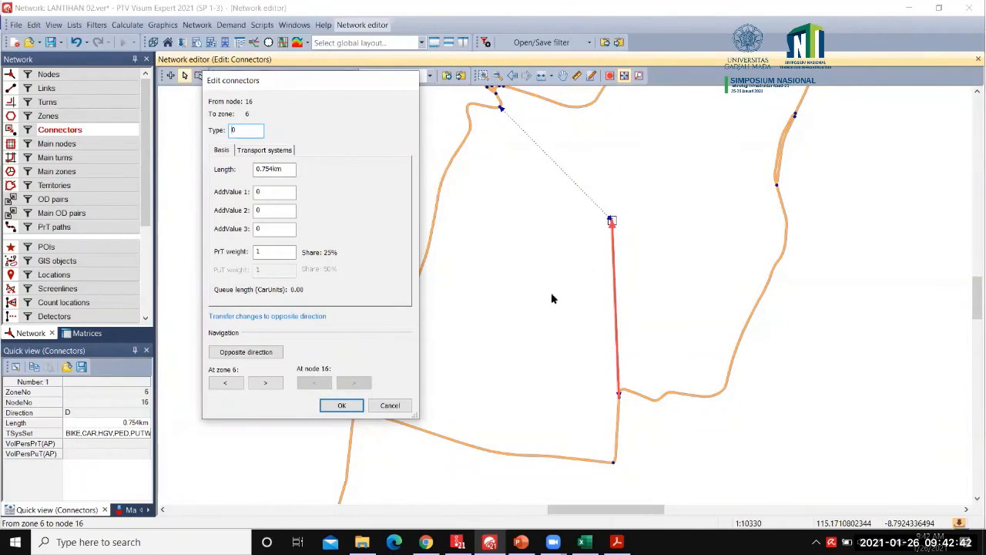
pyautogui.click(340, 405)
pyautogui.click(517, 143)
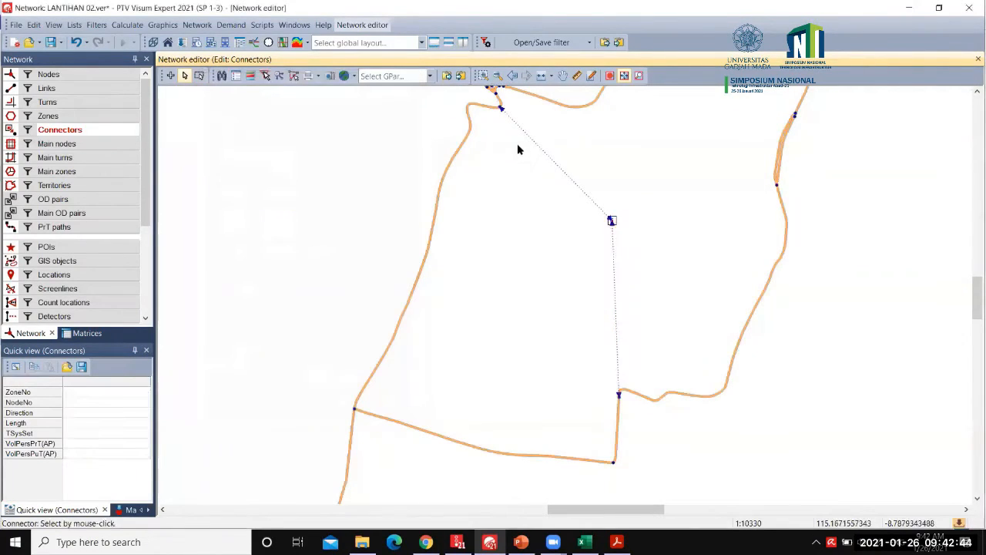
pyautogui.click(515, 126)
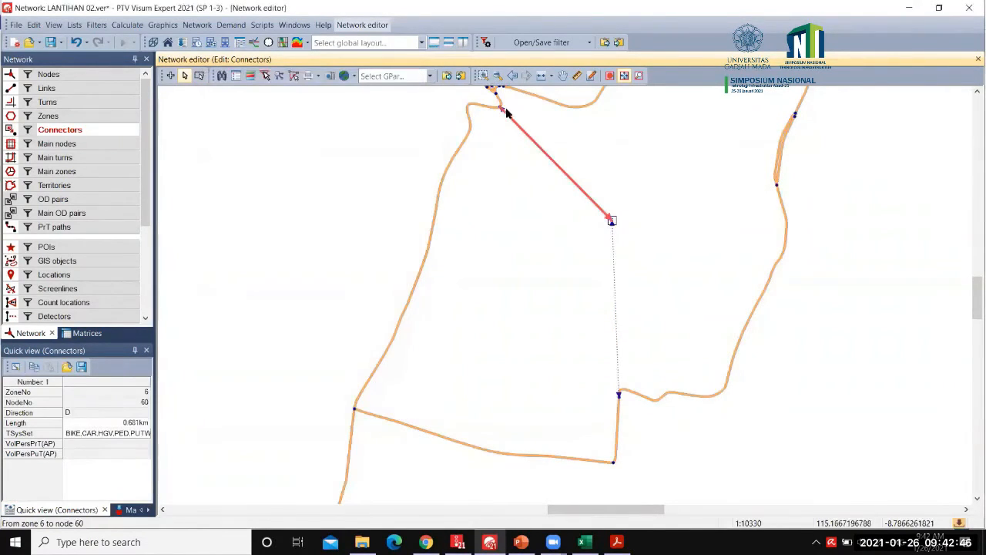
pyautogui.click(618, 279)
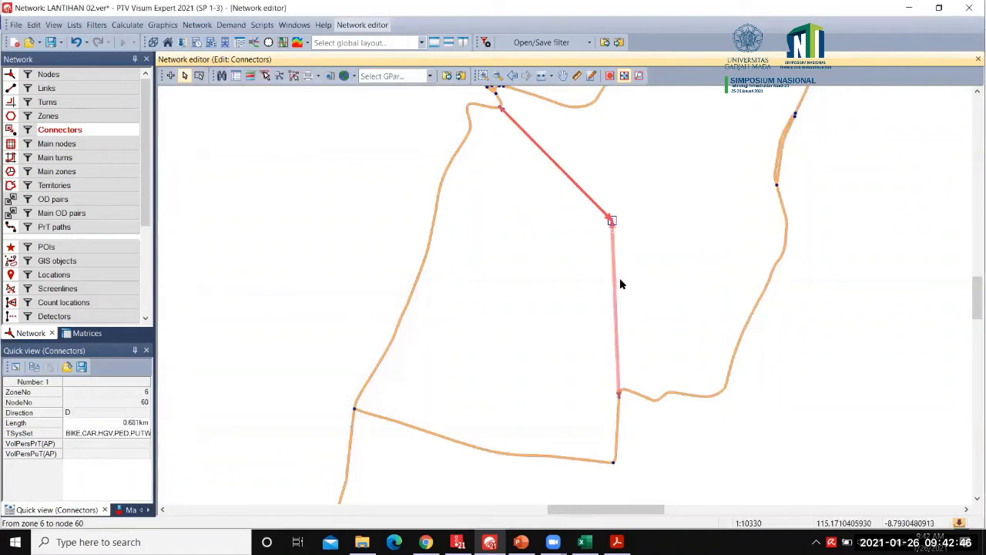
# Step: Set the PrT weight of the opposite-direction connector from zone 6 to node 16 to 2
pyautogui.doubleClick(621, 387)
pyautogui.click(261, 351)
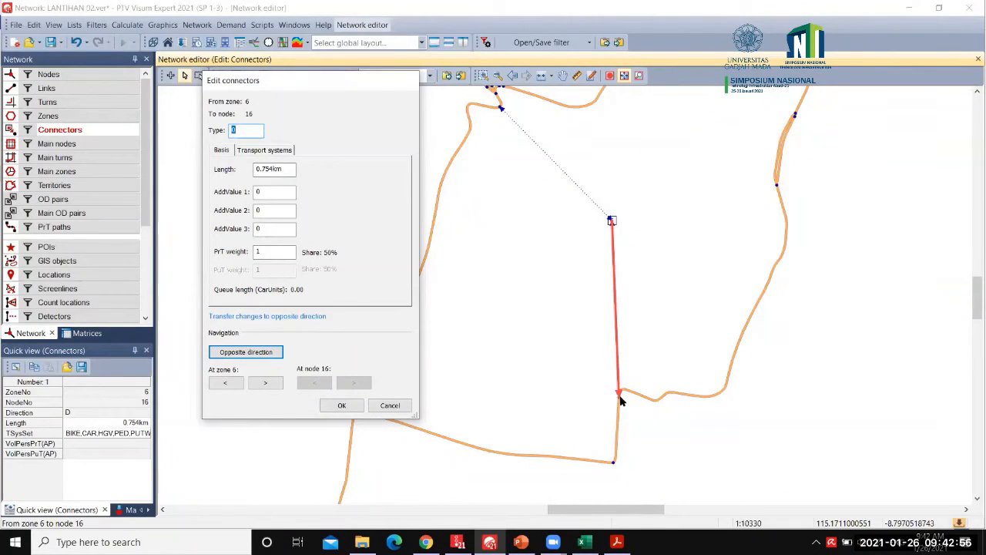
pyautogui.click(265, 252)
pyautogui.moveTo(266, 253); pyautogui.dragTo(250, 260)
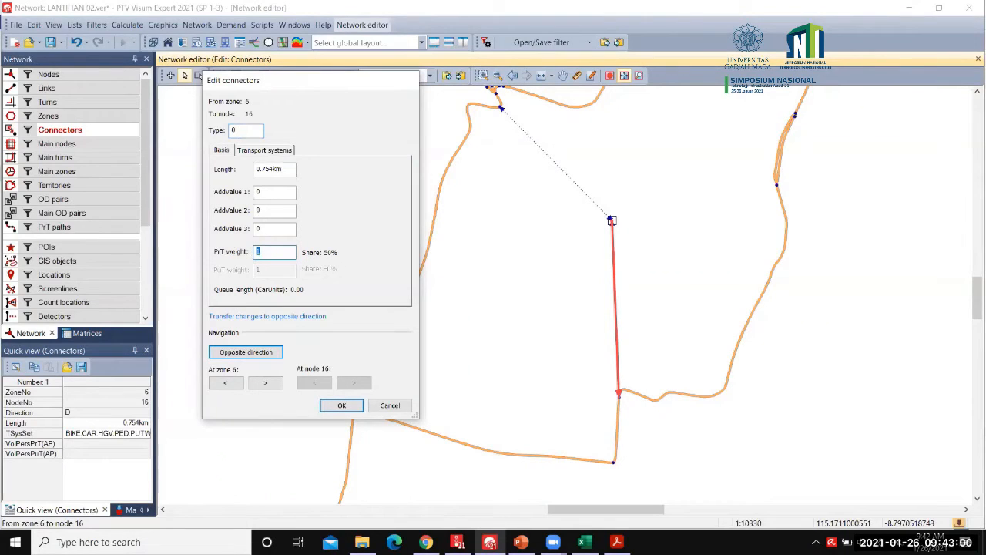
pyautogui.write('3')
pyautogui.write('2')
pyautogui.click(272, 229)
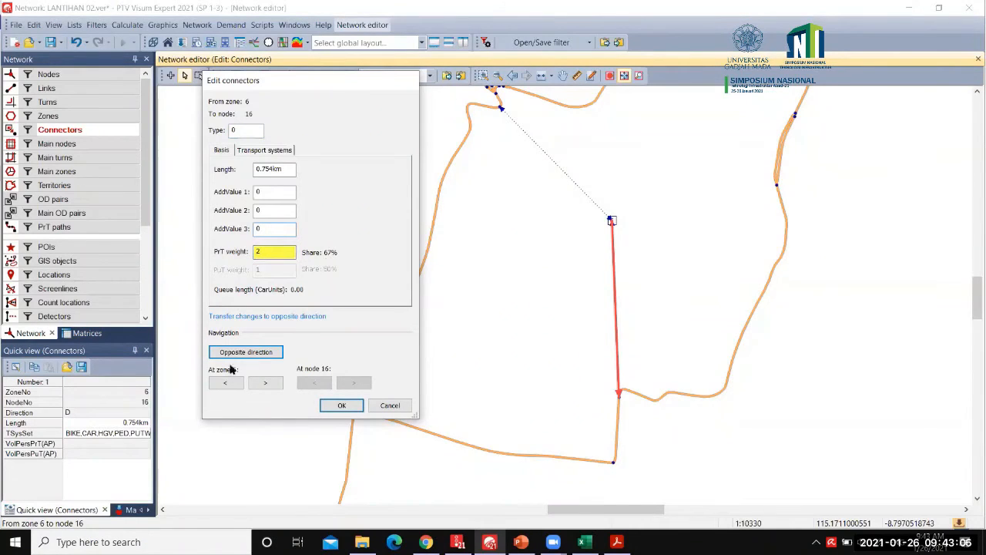
pyautogui.click(341, 405)
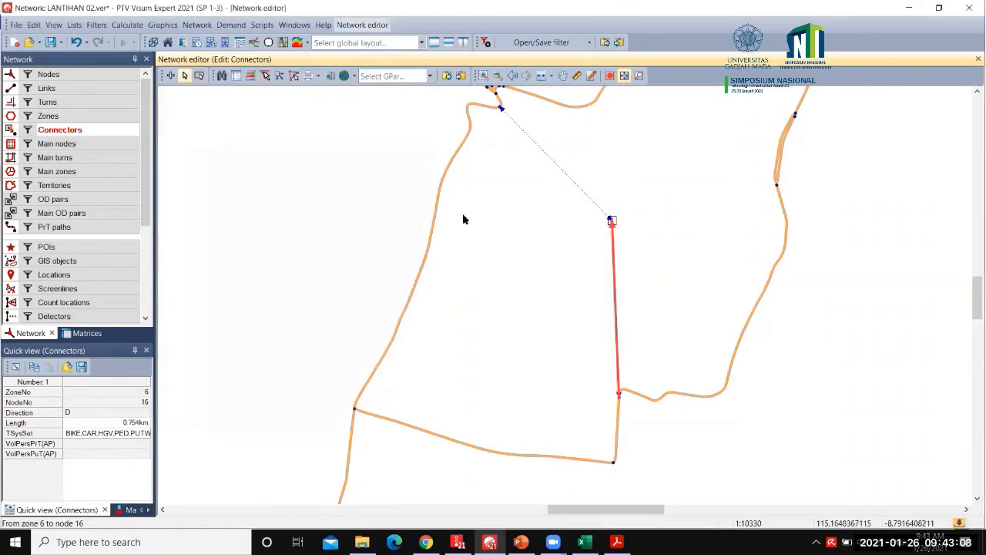
# Step: Check the PrT weights and shares of the connector between zone 6 and node 60 in both directions
pyautogui.click(527, 138)
pyautogui.click(527, 139)
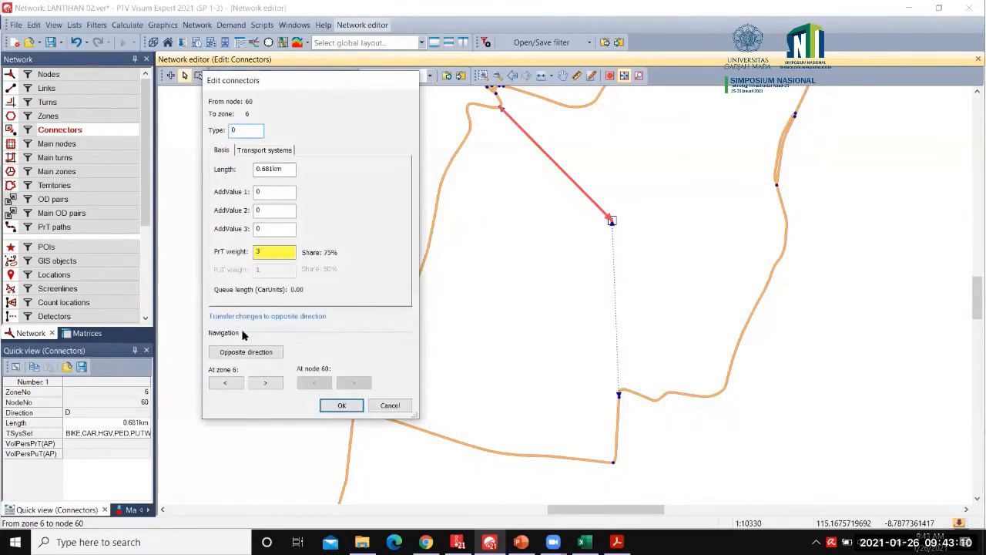
pyautogui.click(246, 353)
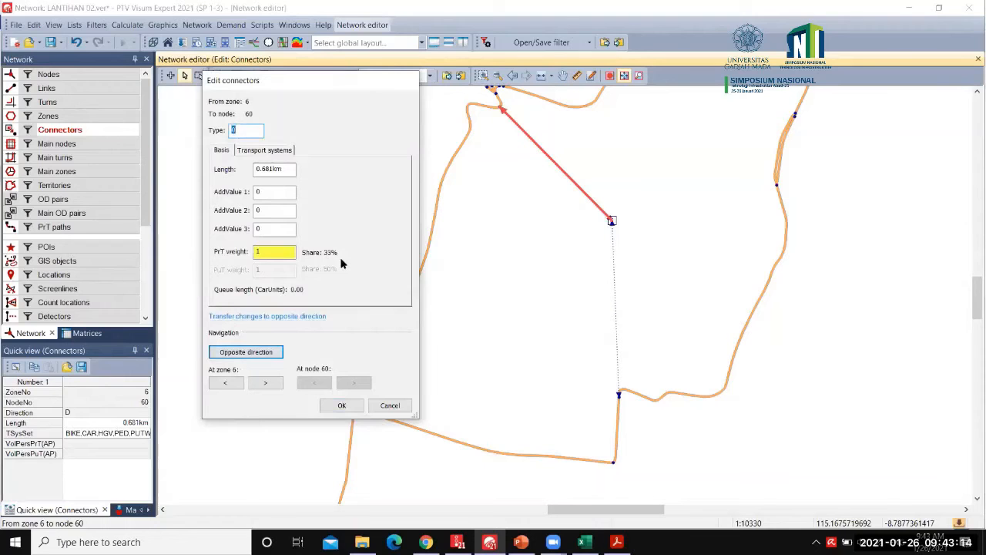
pyautogui.click(342, 405)
# Step: Save the network version, overwriting LANTIHAN 02.ver
pyautogui.scroll(-5, 741, 404)
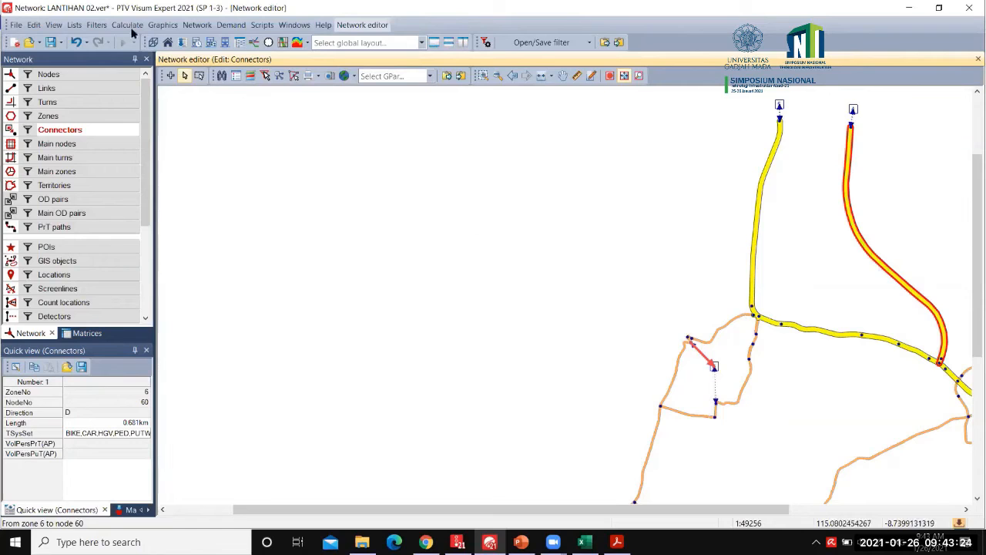
pyautogui.click(51, 42)
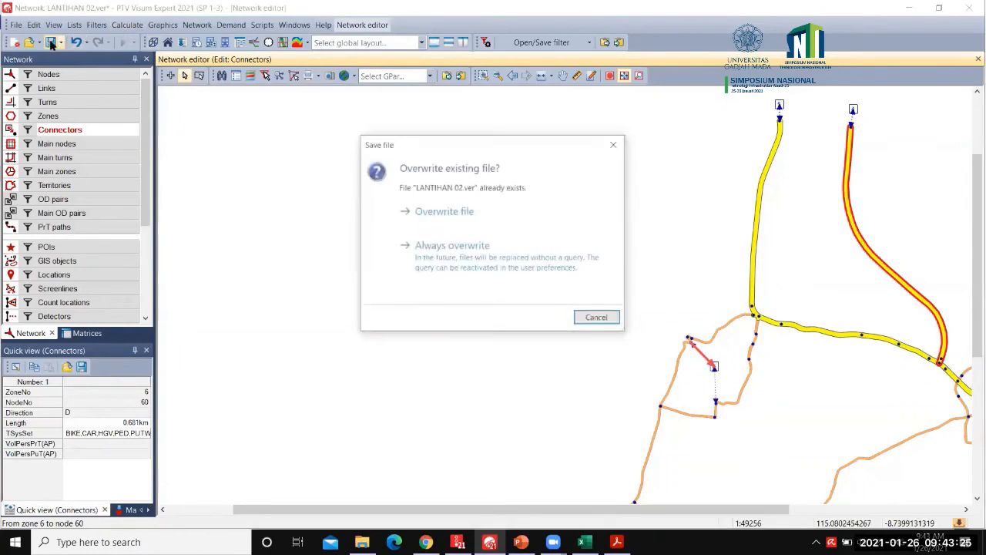
pyautogui.click(429, 213)
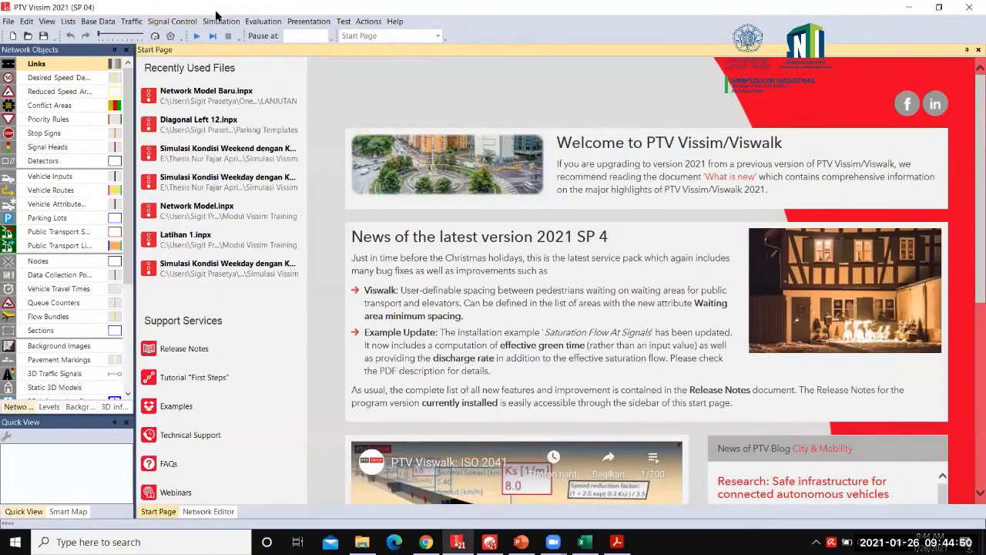
# Step: Review the licence details and enabled modules in PTV Vissim, and close them
pyautogui.click(395, 21)
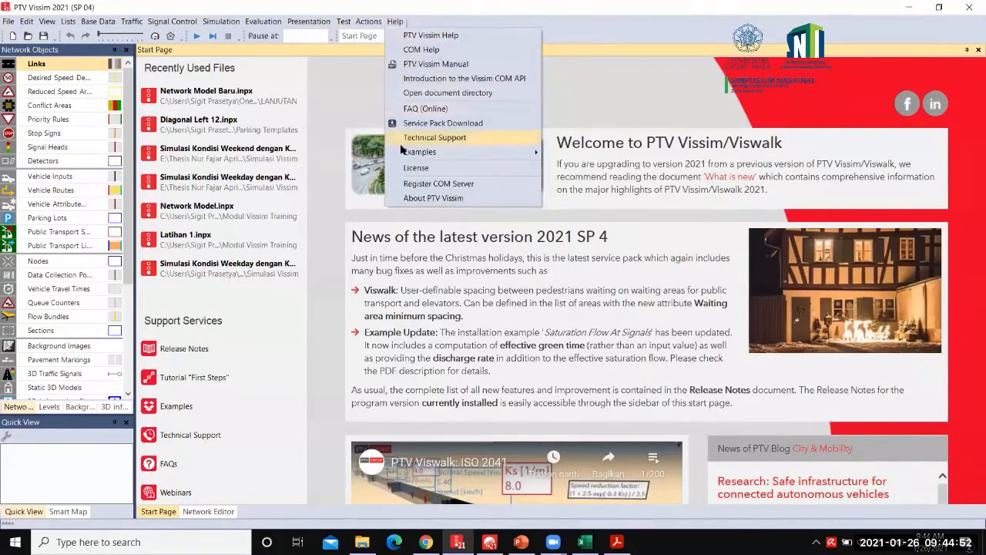
pyautogui.click(409, 169)
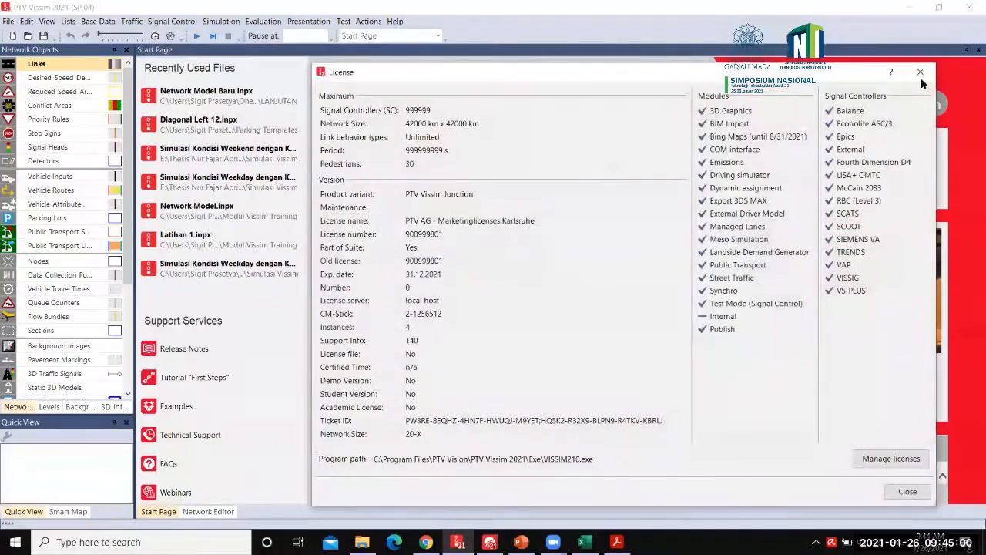
pyautogui.click(920, 77)
# Step: Switch to PTV Visum, open its licence details, and widen the window and the add-ons' Name column to show full names
pyautogui.click(490, 541)
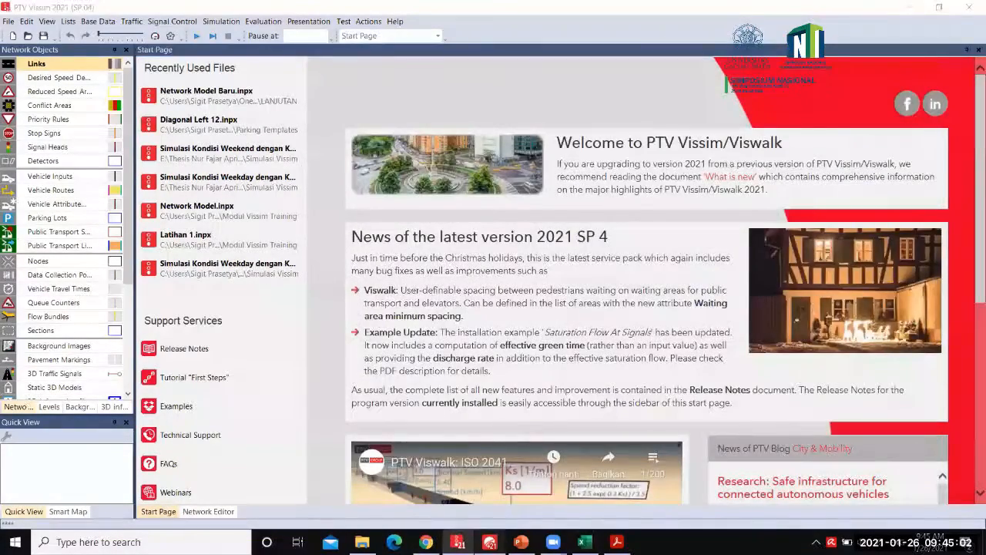
pyautogui.click(323, 26)
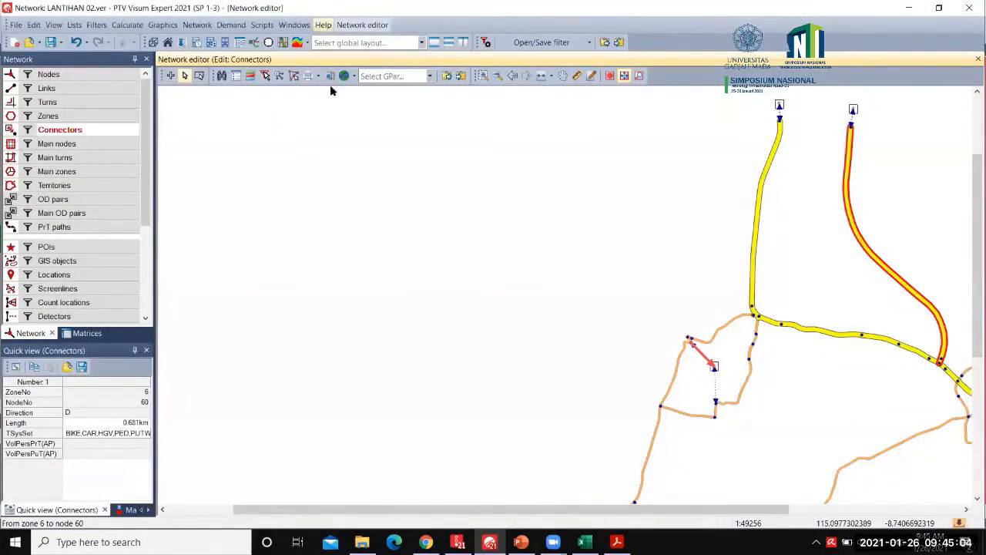
pyautogui.click(352, 175)
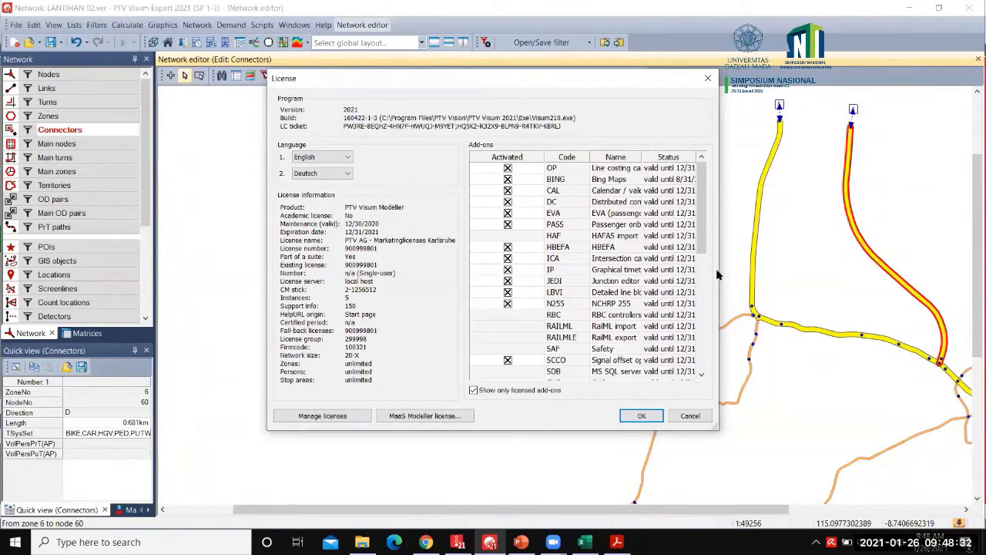
pyautogui.moveTo(719, 272); pyautogui.dragTo(846, 283)
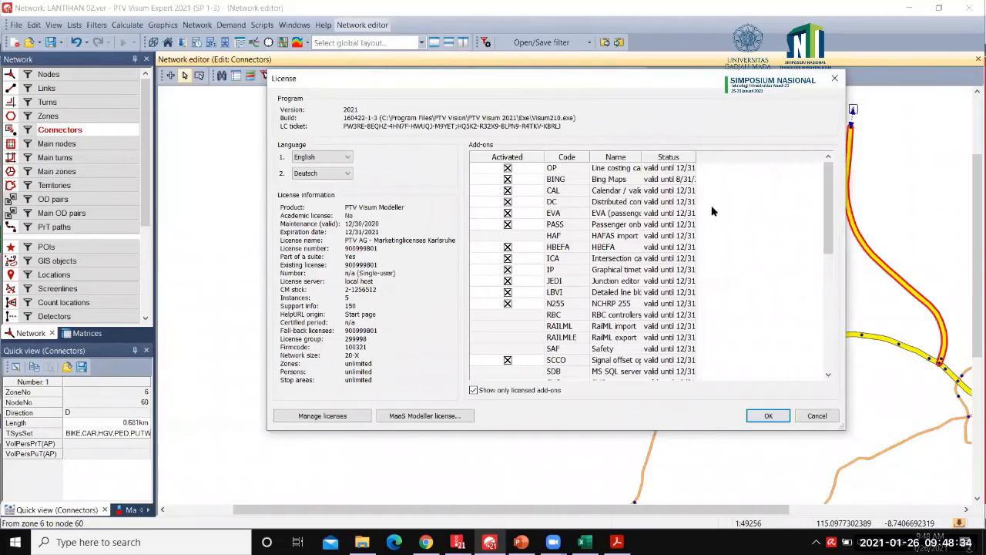
pyautogui.moveTo(641, 155); pyautogui.dragTo(711, 156)
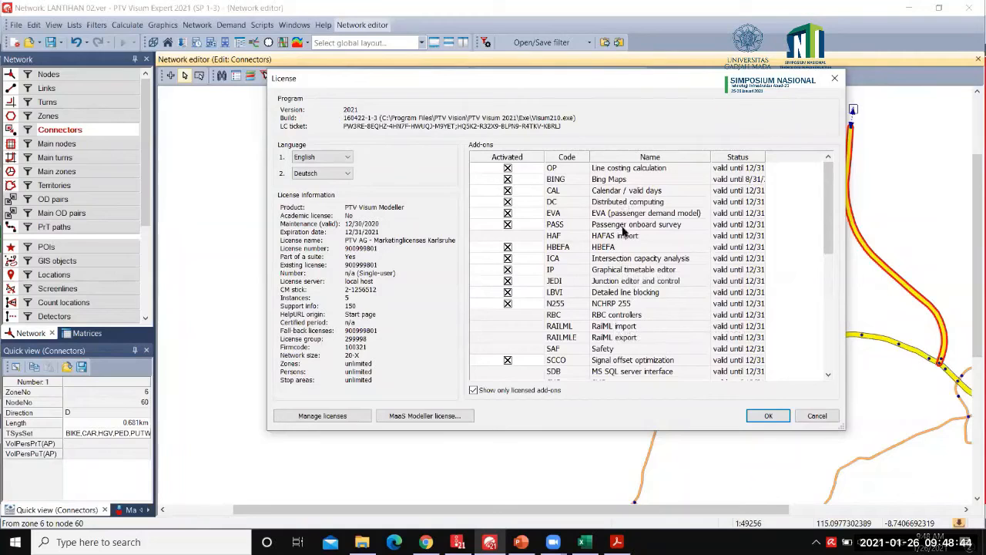
# Step: Examine the licensed add-ons and which of them are activated, and close the licence details
pyautogui.scroll(-1, 628, 262)
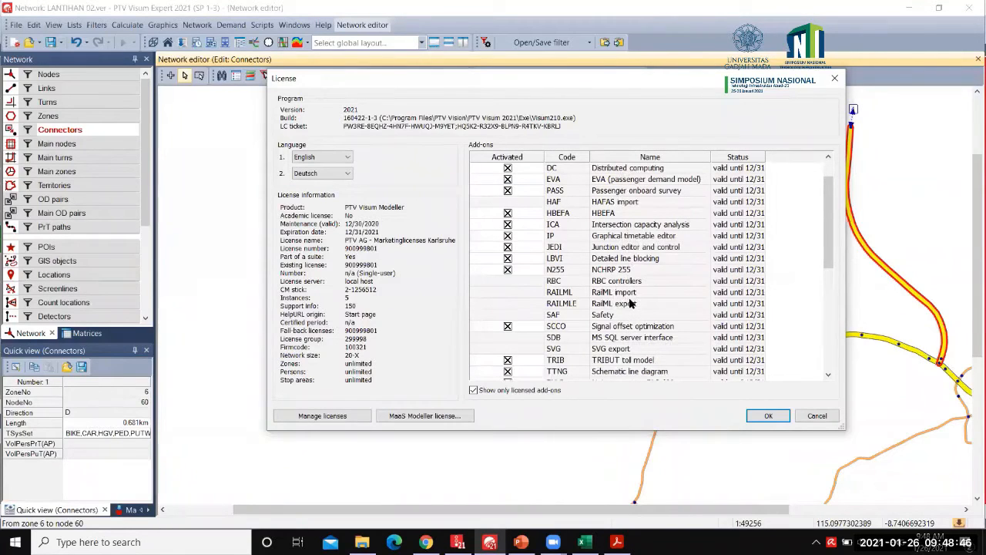
pyautogui.scroll(1, 630, 306)
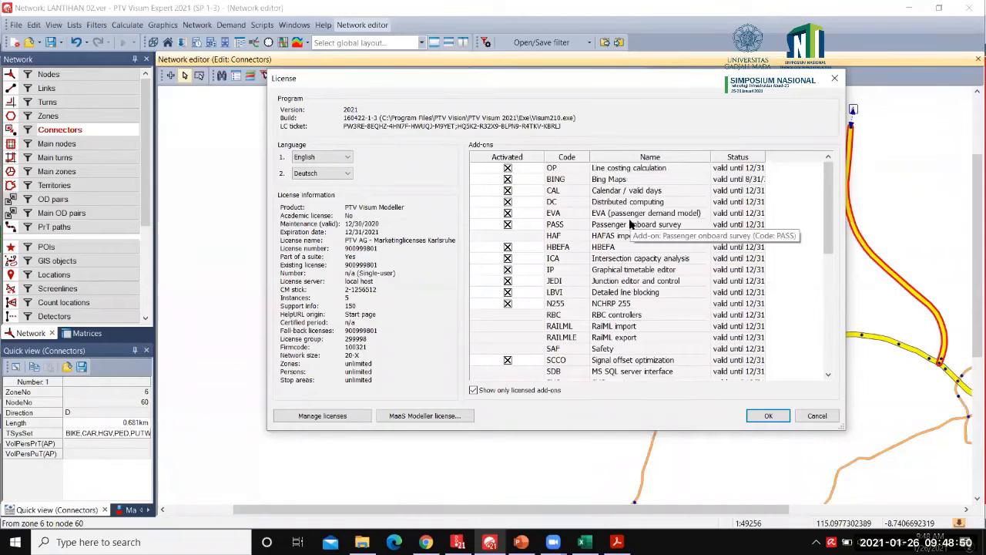
pyautogui.scroll(-4, 629, 231)
pyautogui.scroll(-1, 629, 262)
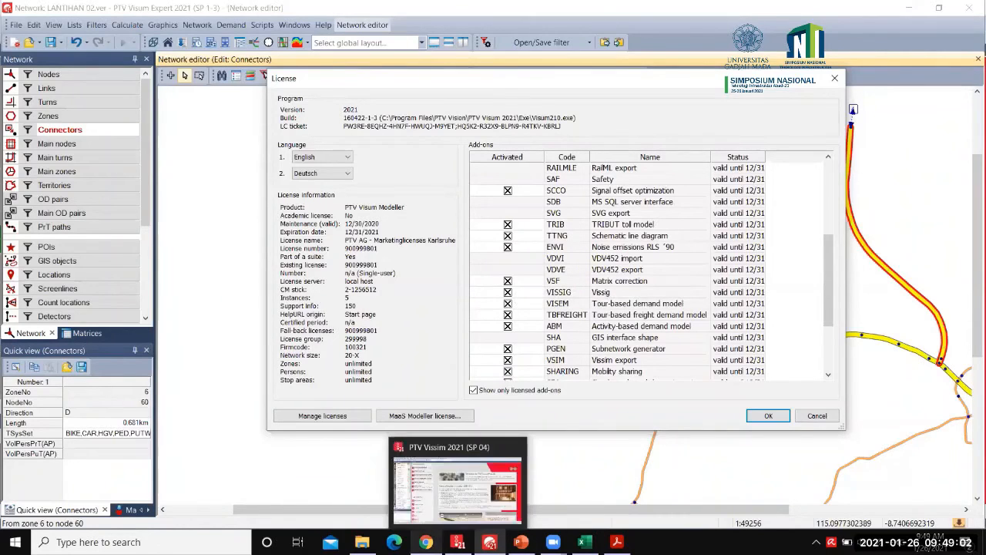
pyautogui.moveTo(363, 541)
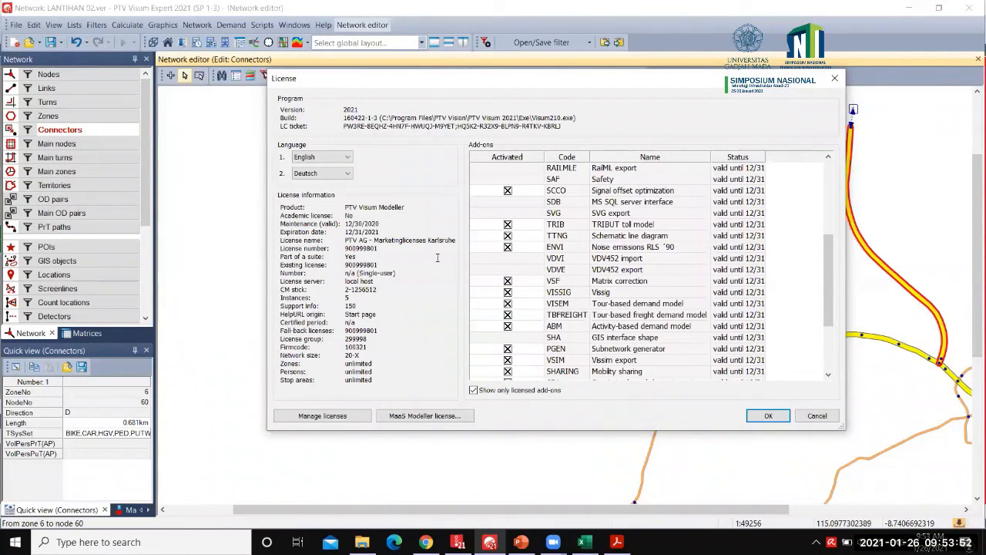
pyautogui.click(836, 80)
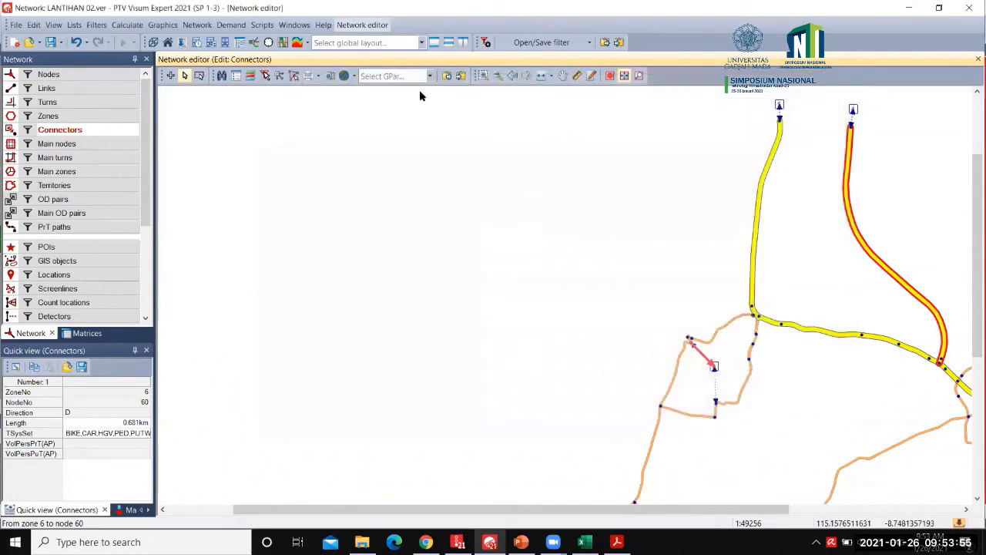
# Step: Open the First Steps tutorial PDF supplied with the Visum examples
pyautogui.click(323, 27)
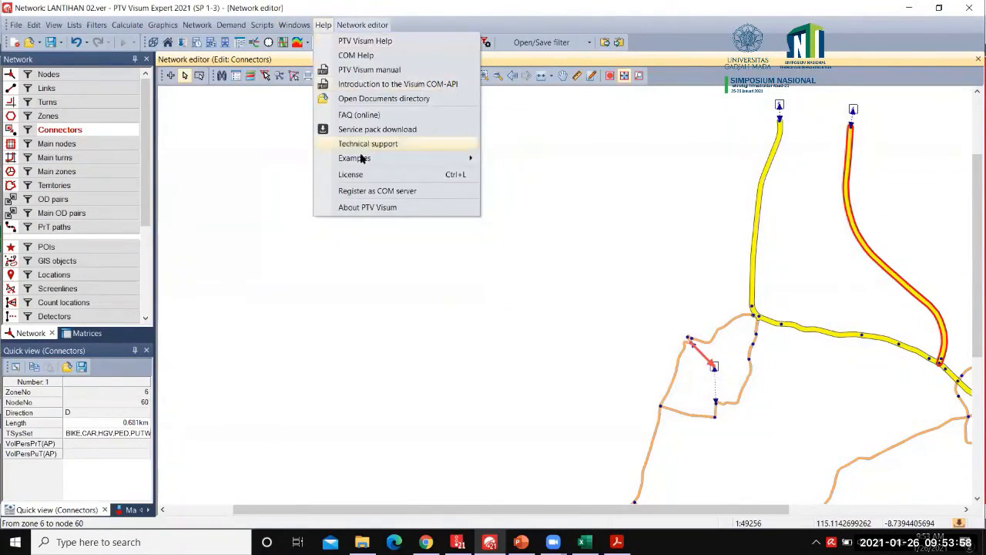
pyautogui.moveTo(360, 158)
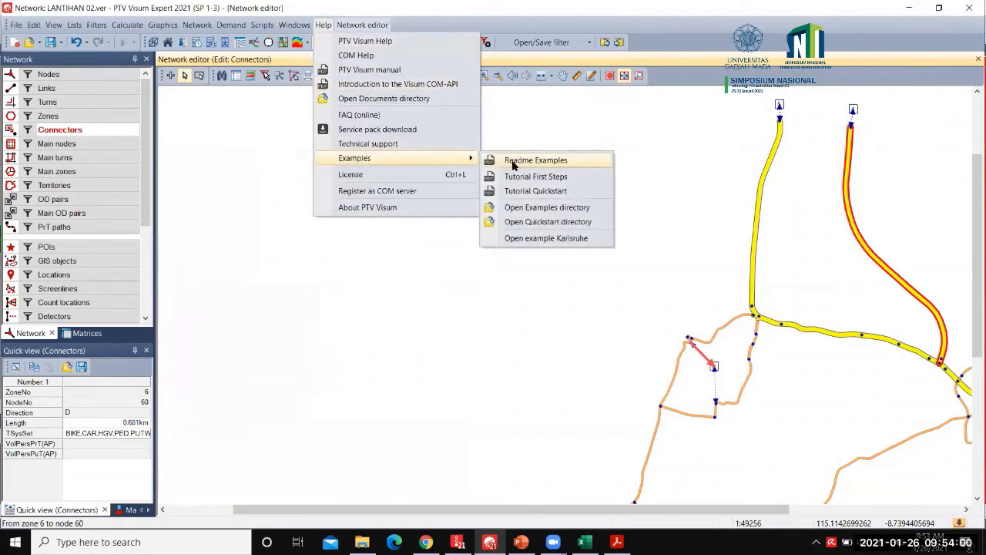
pyautogui.click(549, 177)
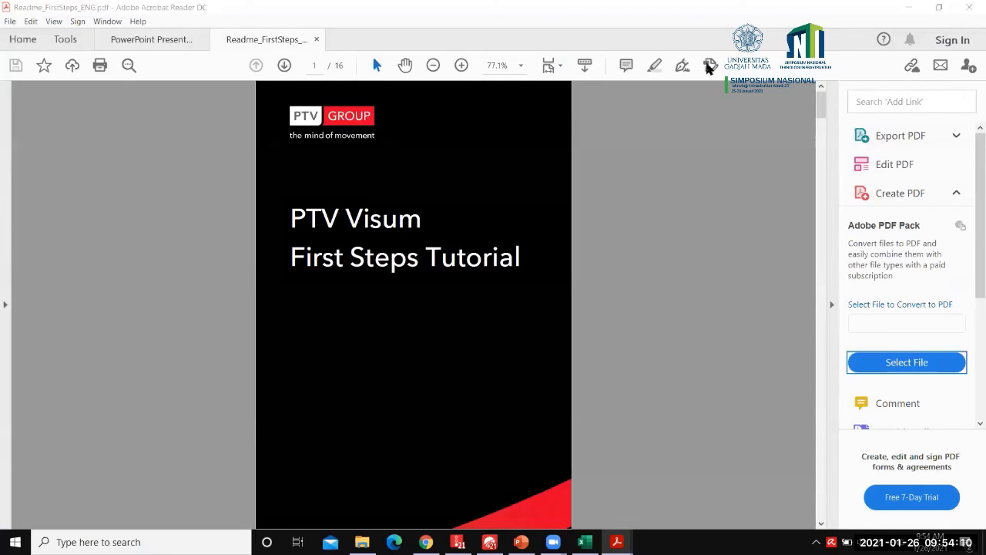
# Step: Skim the First Steps tutorial from its cover to the section on inserting a link, noting the modeling steps it covers
pyautogui.scroll(-1, 667, 280)
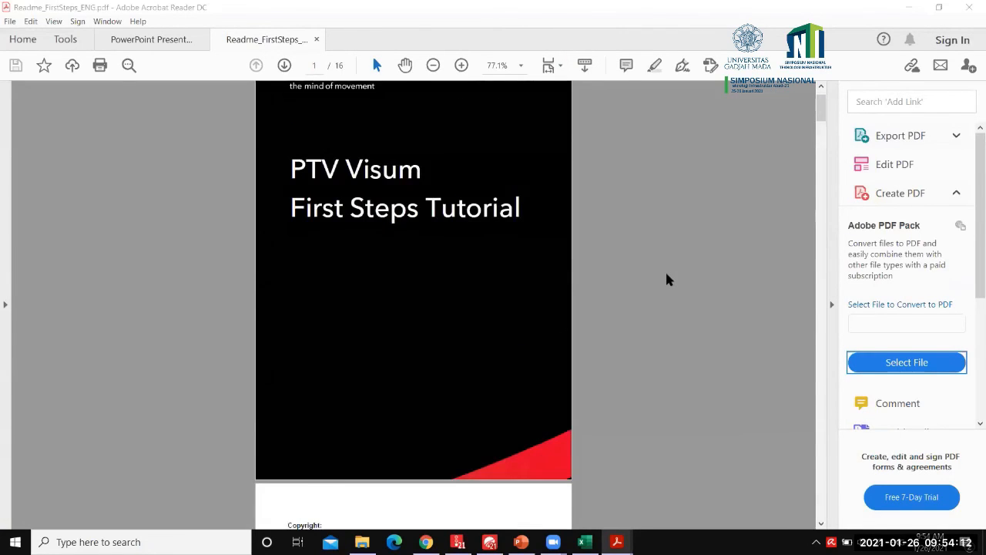
pyautogui.scroll(-10, 667, 280)
pyautogui.scroll(-9, 667, 280)
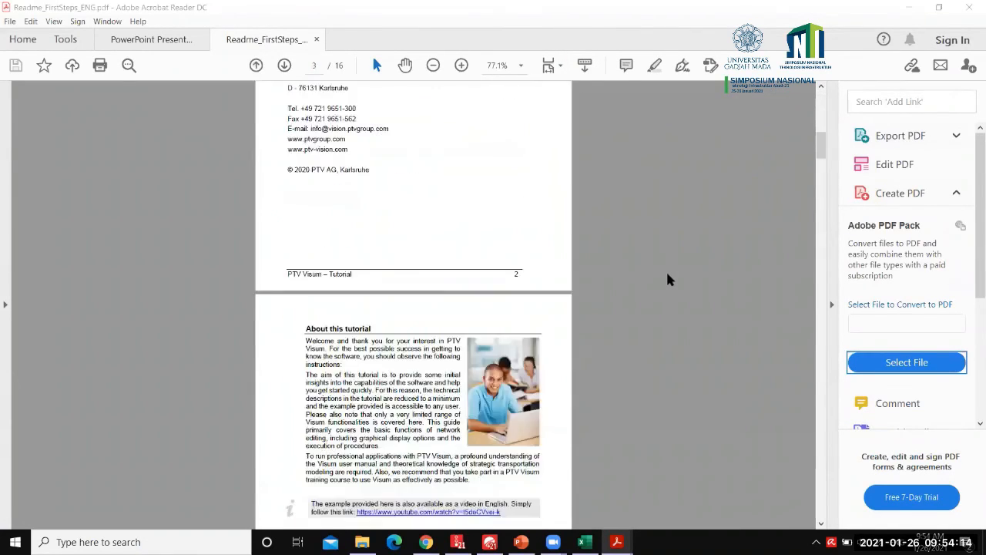
pyautogui.scroll(-12, 667, 279)
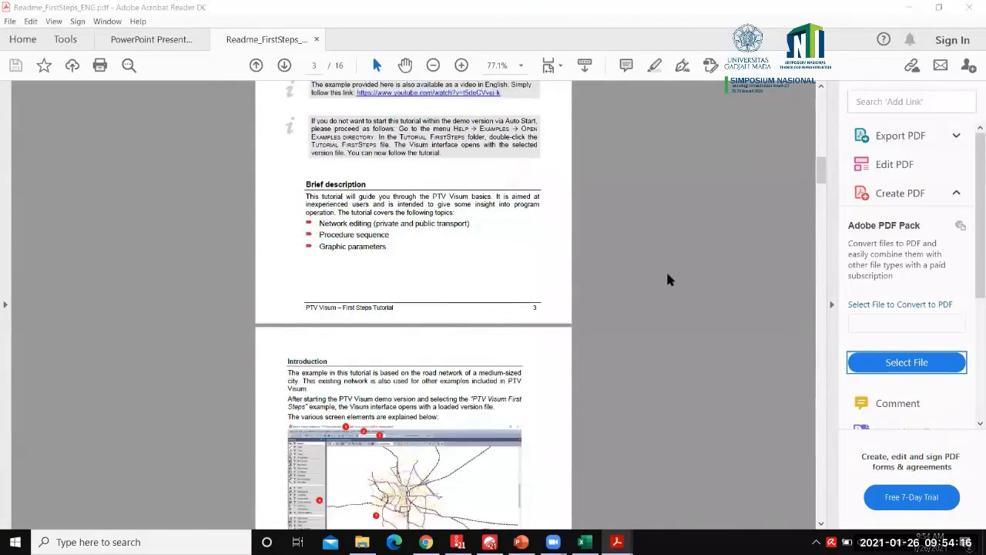
pyautogui.scroll(-12, 672, 296)
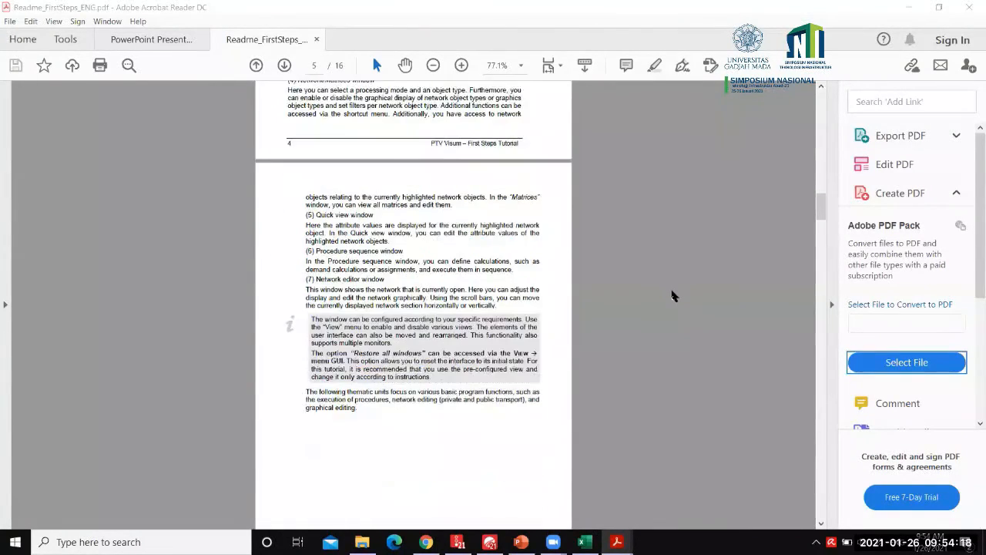
pyautogui.scroll(-2, 672, 302)
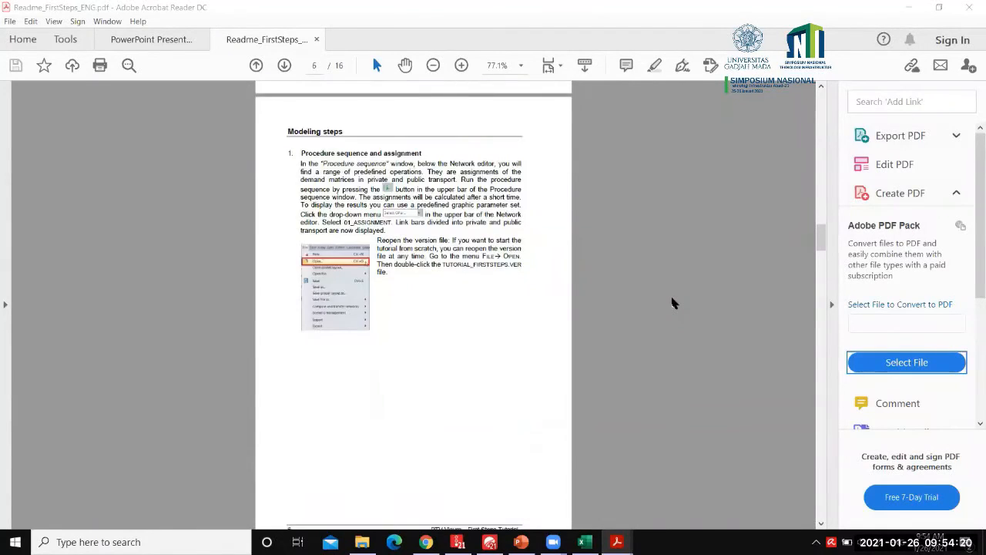
pyautogui.scroll(5, 673, 301)
pyautogui.scroll(-8, 539, 311)
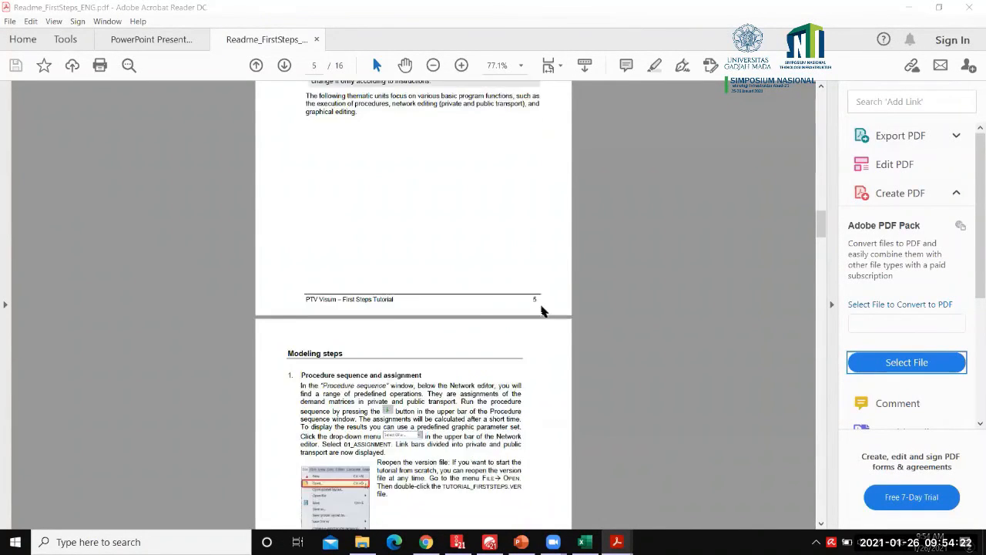
pyautogui.scroll(-11, 542, 311)
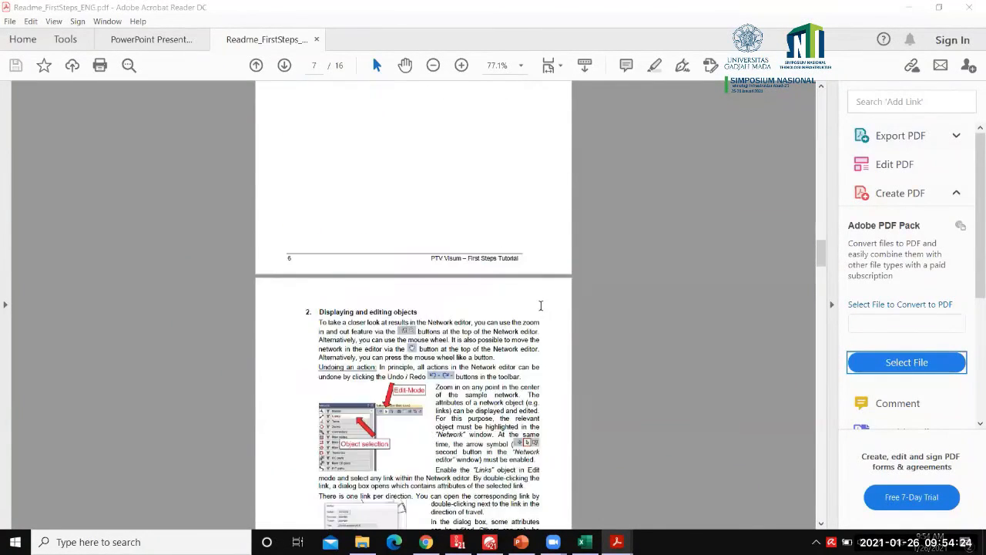
pyautogui.scroll(-5, 542, 311)
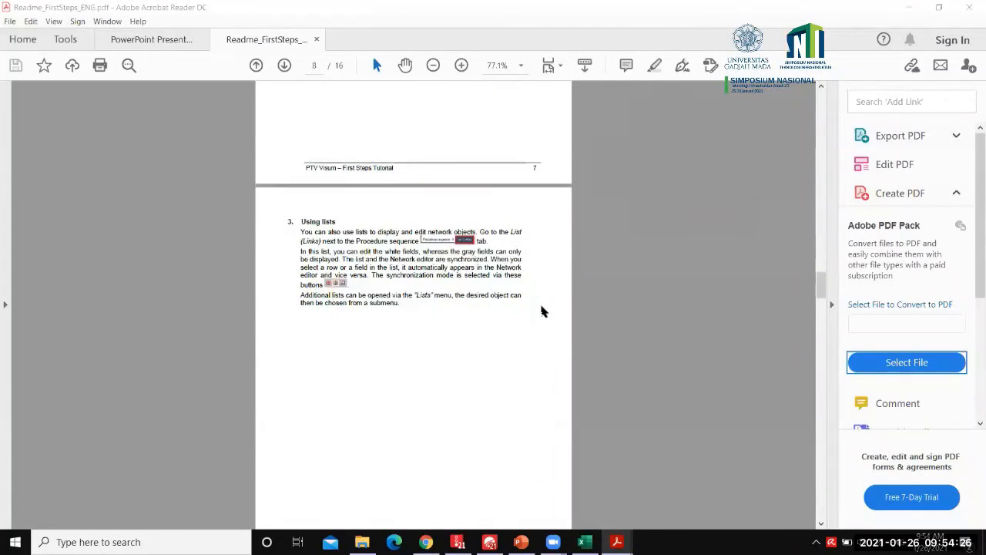
pyautogui.scroll(-2, 542, 333)
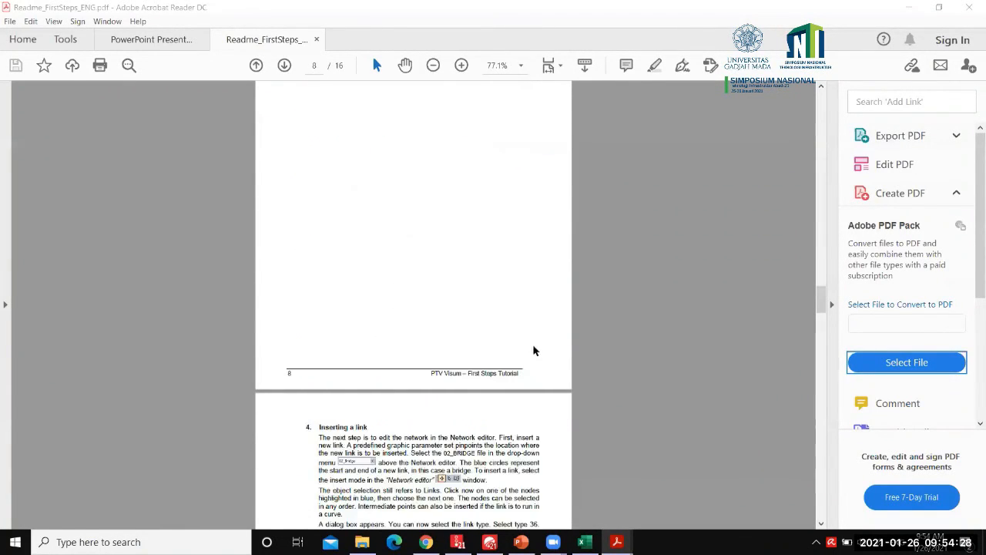
# Step: Switch back to PTV Visum and open the Tutorial Quickstart PDF from its examples
pyautogui.hotkey('alt', 'Tab')
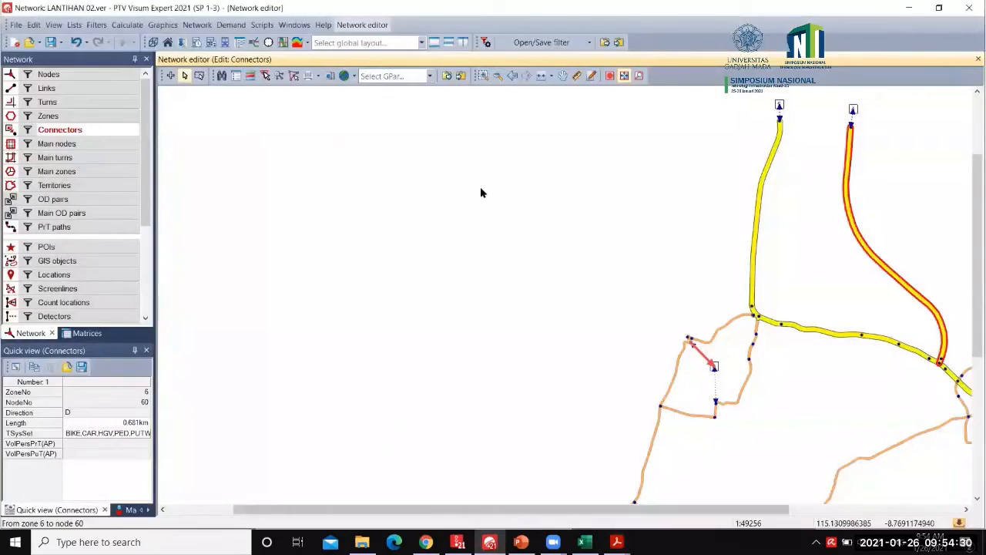
pyautogui.click(328, 27)
pyautogui.moveTo(407, 158)
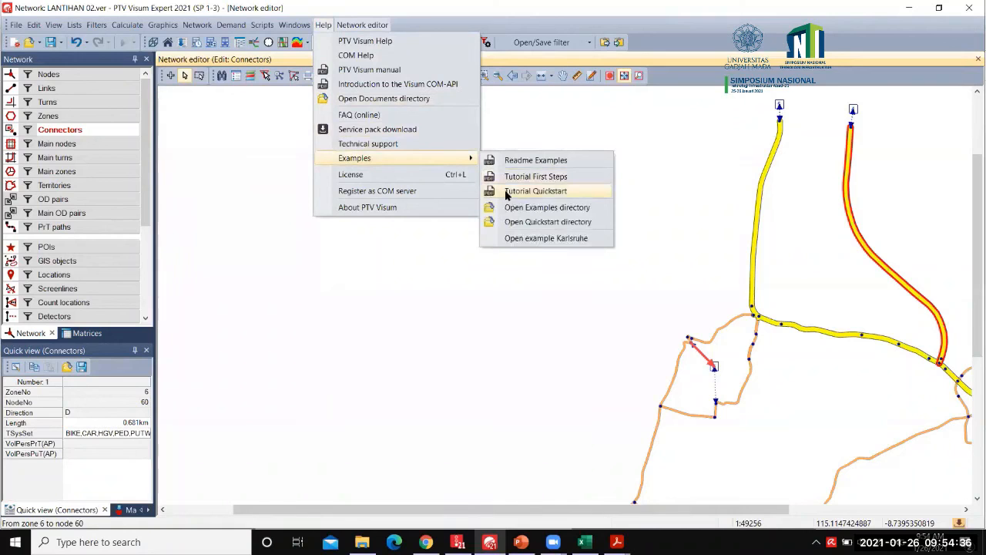
pyautogui.click(562, 194)
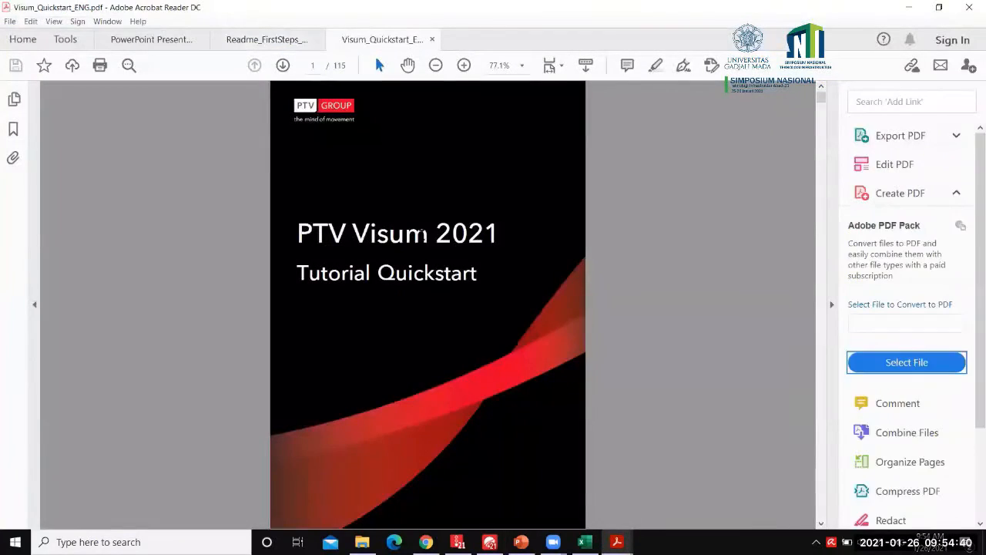
# Step: Glance back at the First Steps tutorial, return to the Quickstart tutorial, and look through its opening pages
pyautogui.click(268, 41)
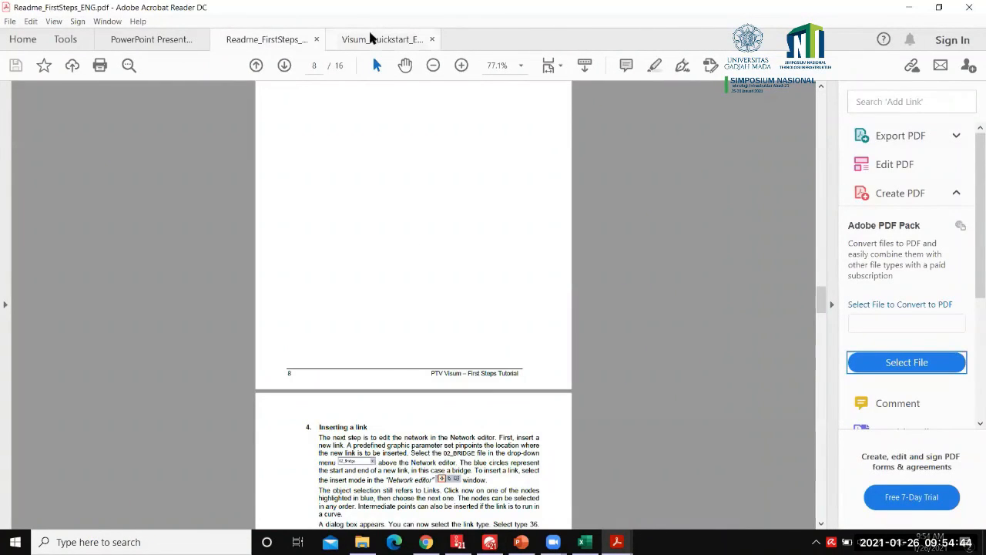
pyautogui.click(370, 37)
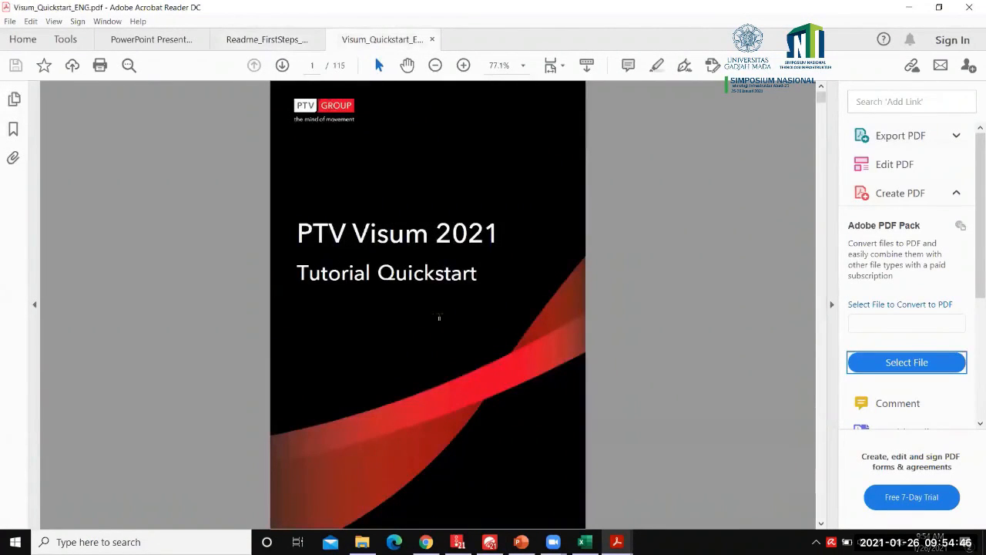
pyautogui.scroll(-10, 439, 317)
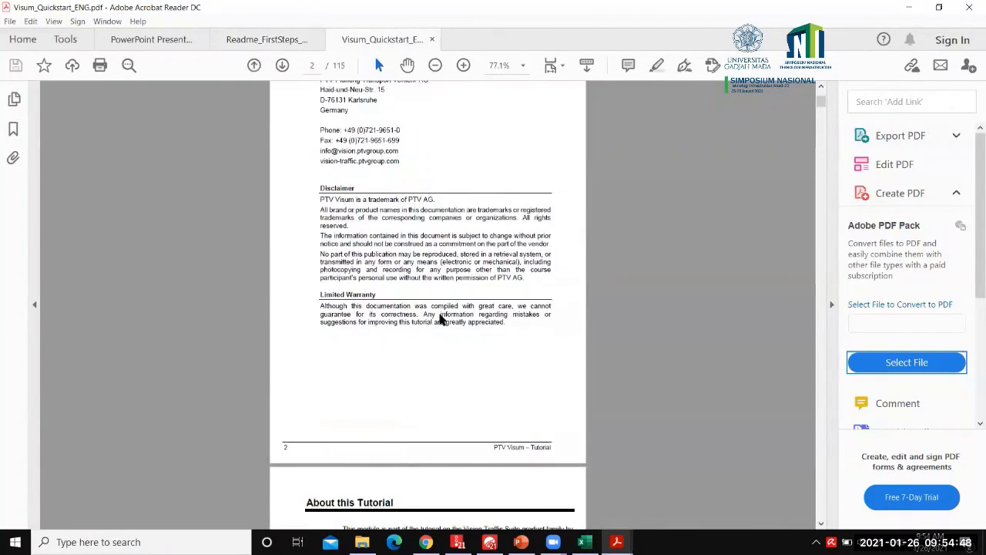